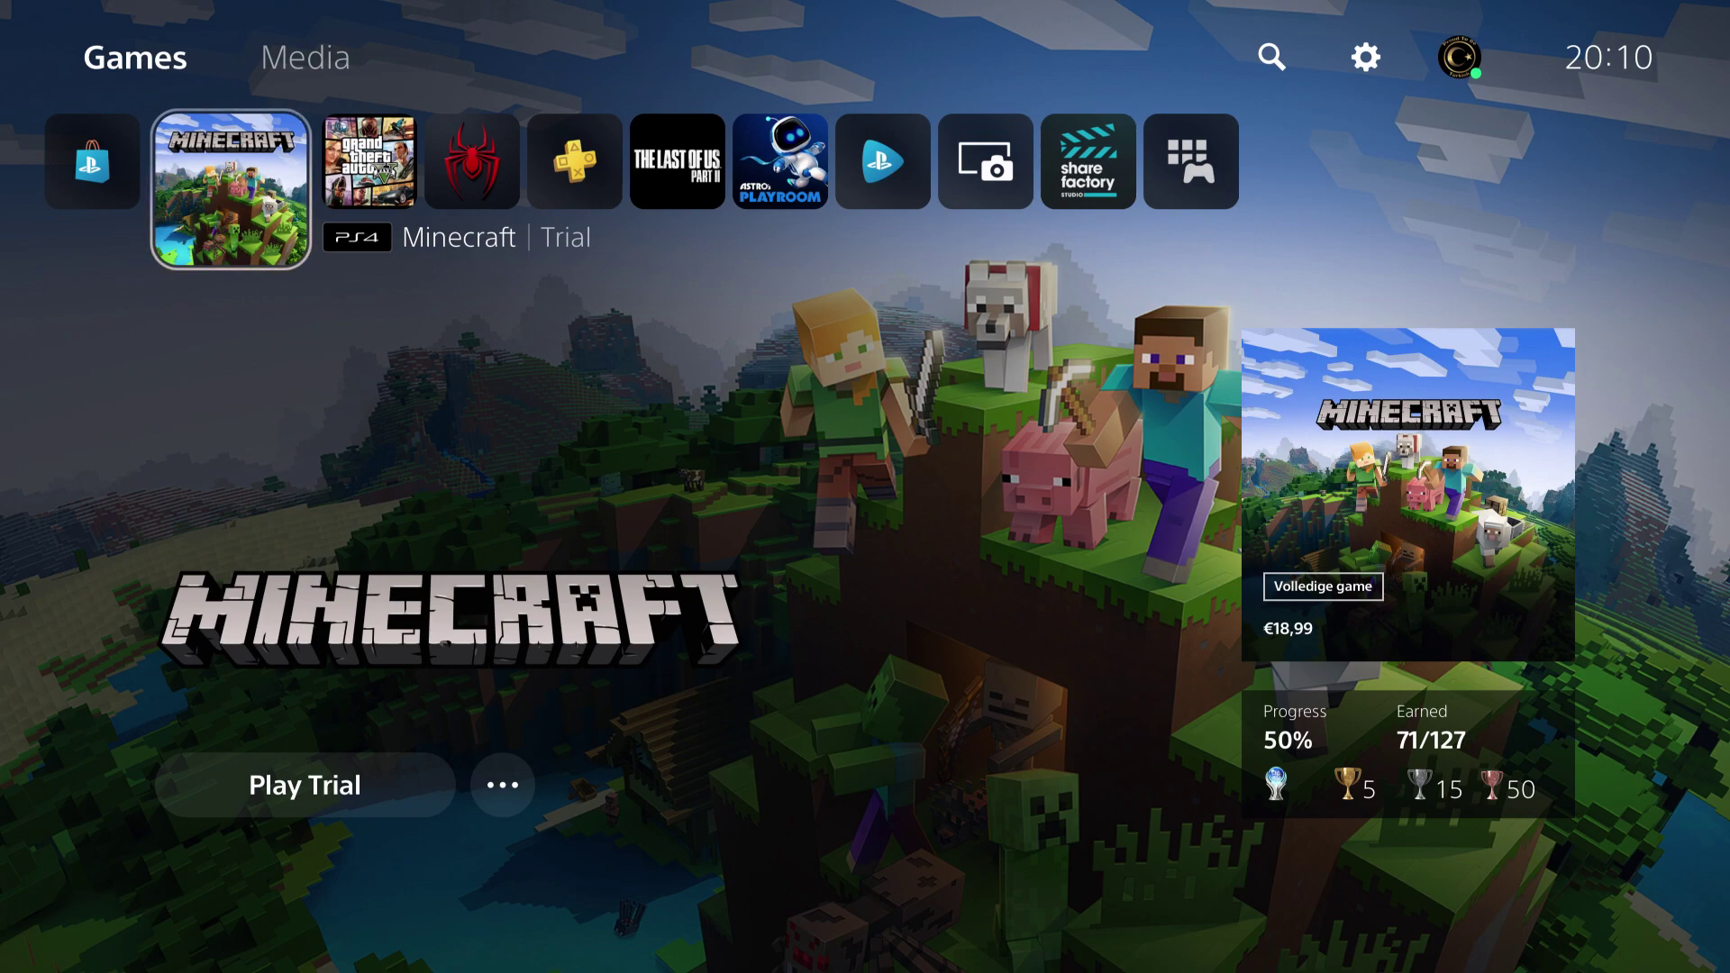
Open the console's Settings from the home screen
{"action": "key", "text": "Up"}
{"action": "key", "text": "Right"}
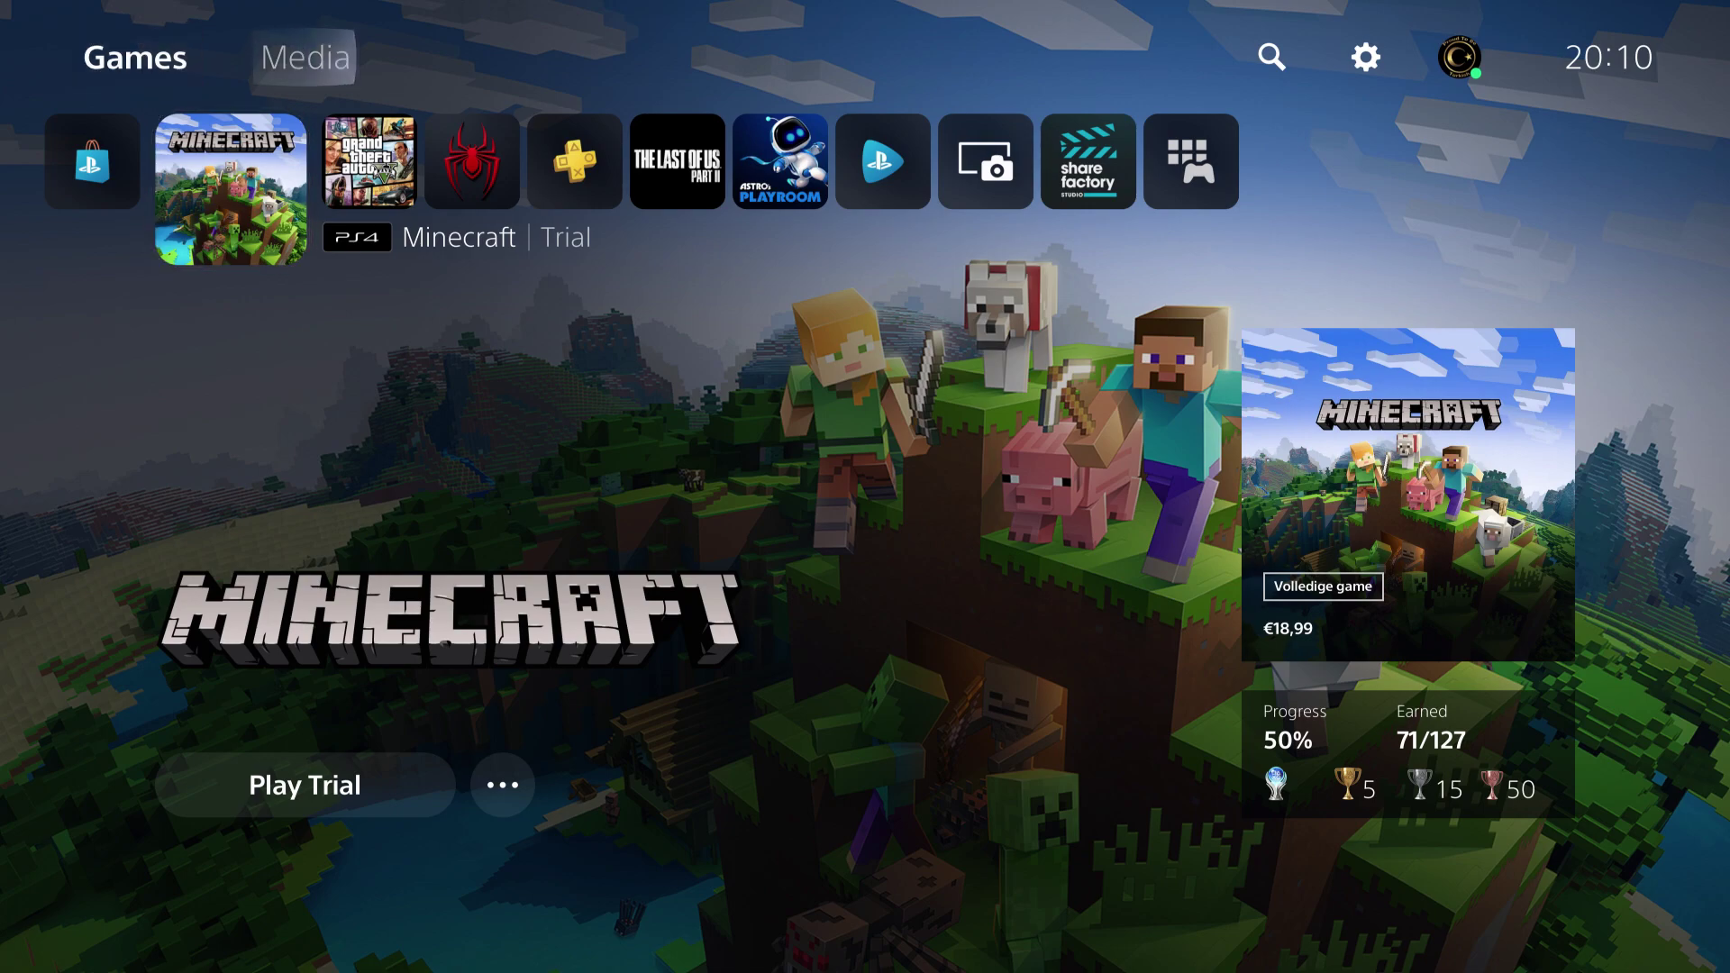
{"action": "key", "text": "Right"}
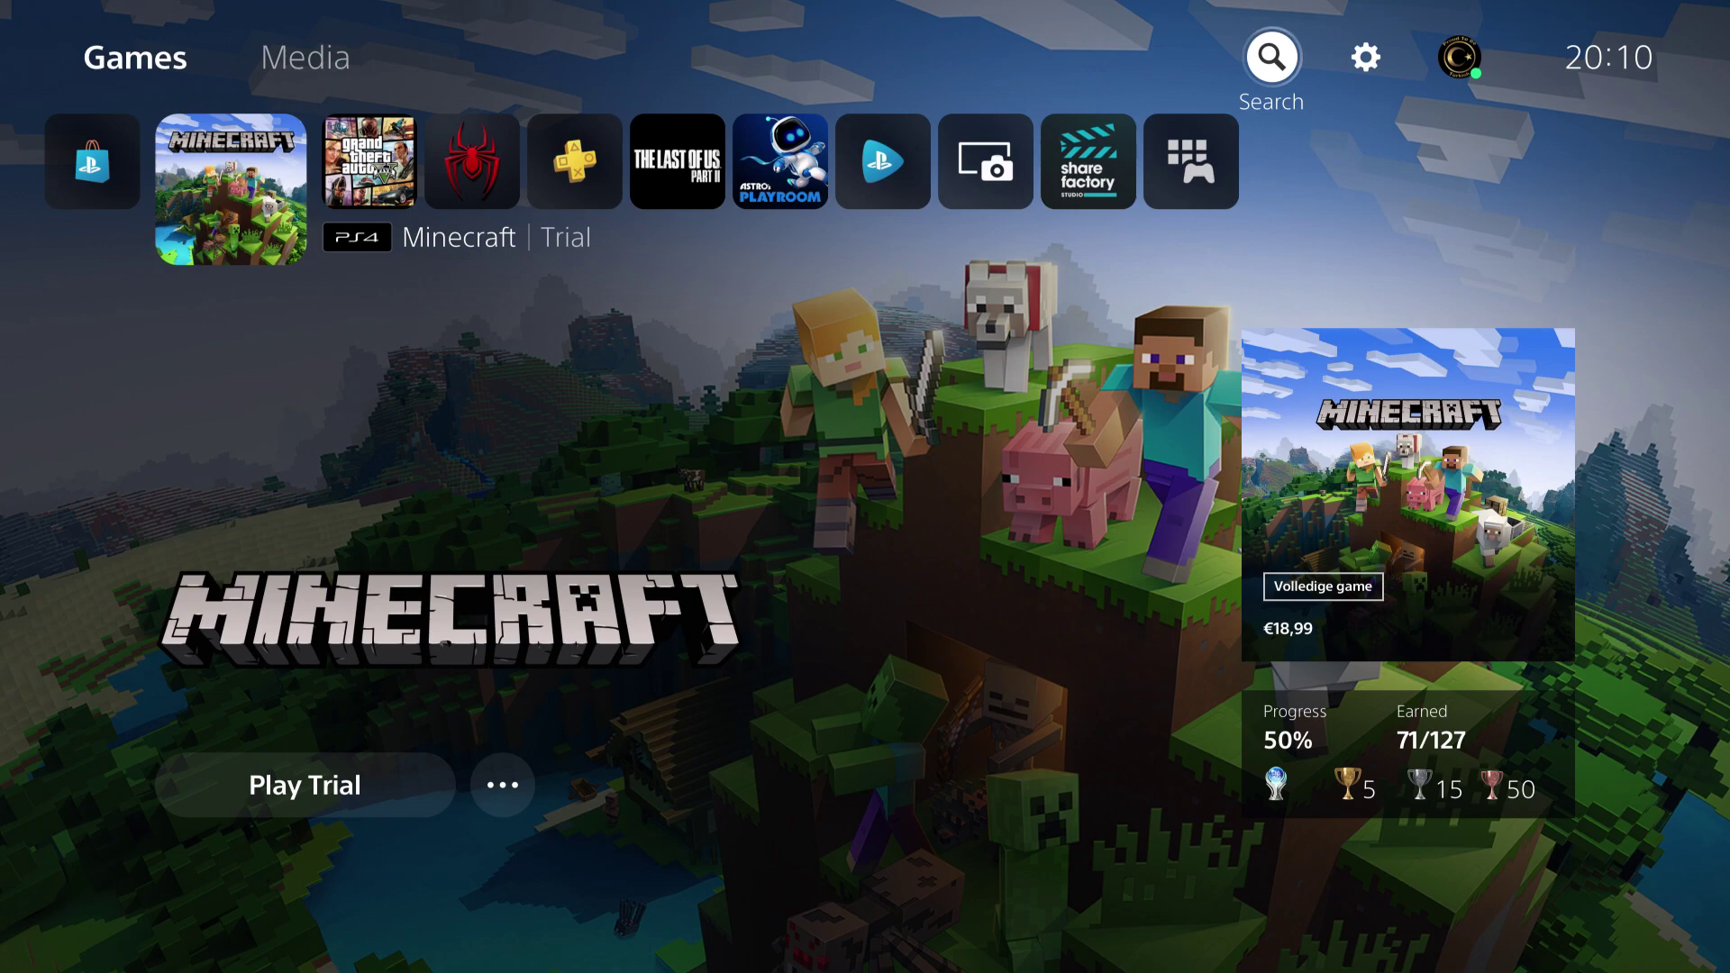
{"action": "key", "text": "Right"}
{"action": "key", "text": "Right"}
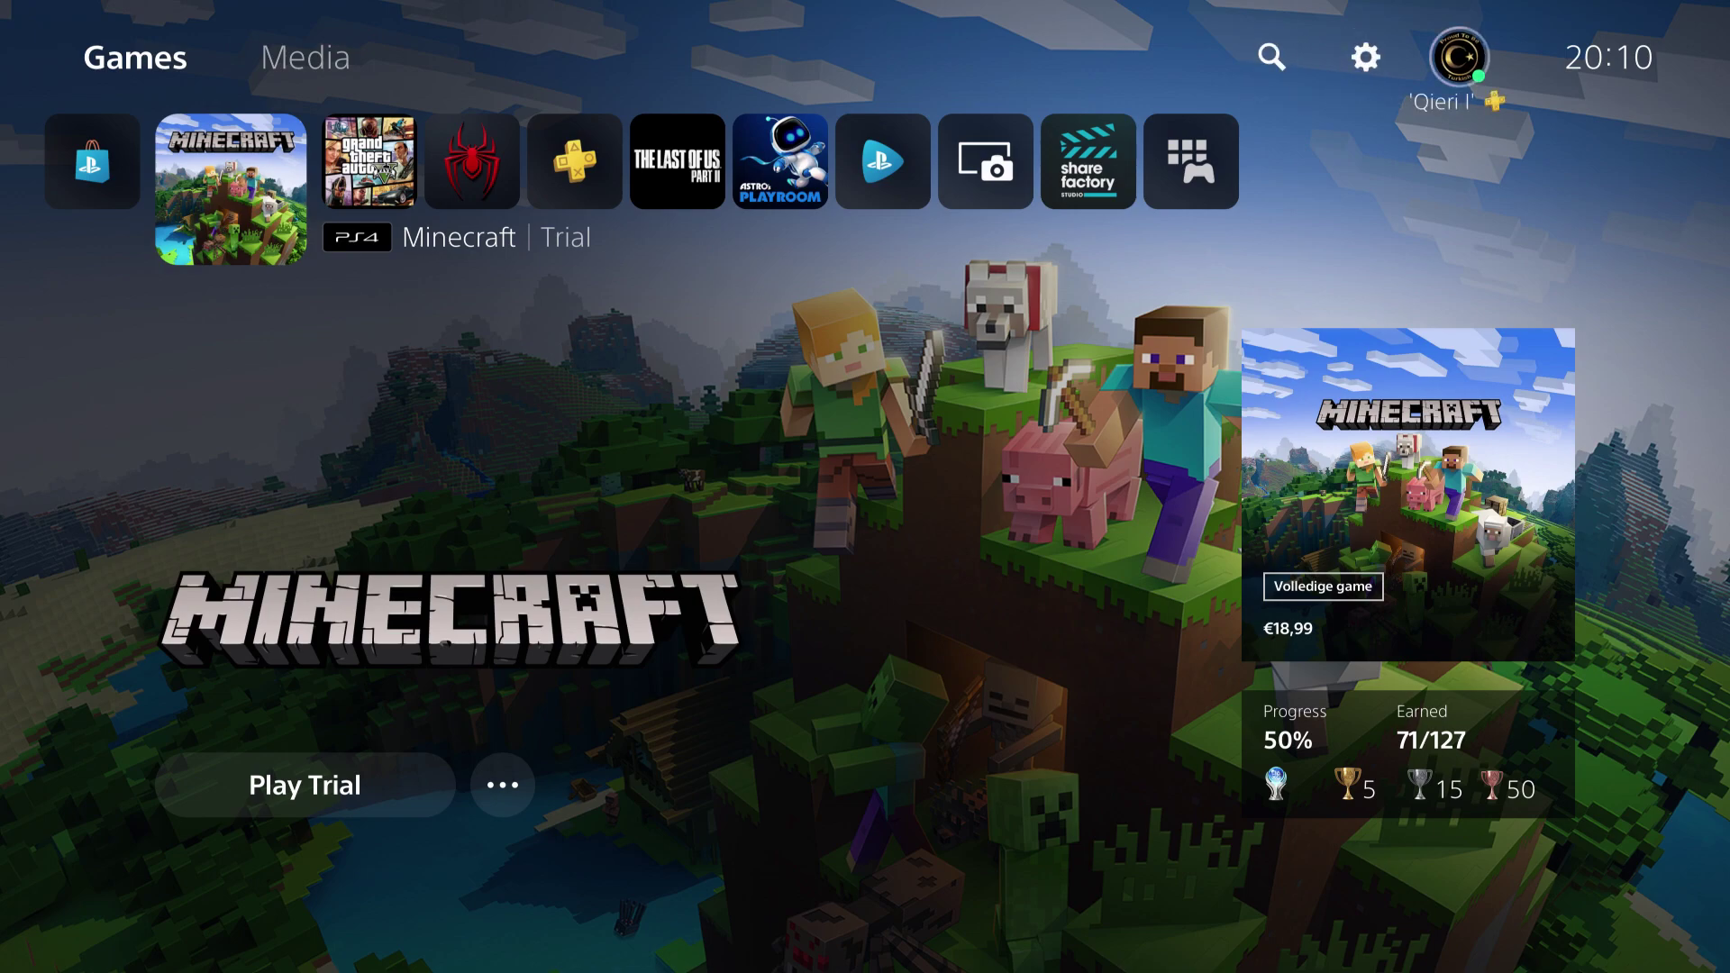
{"action": "key", "text": "Left"}
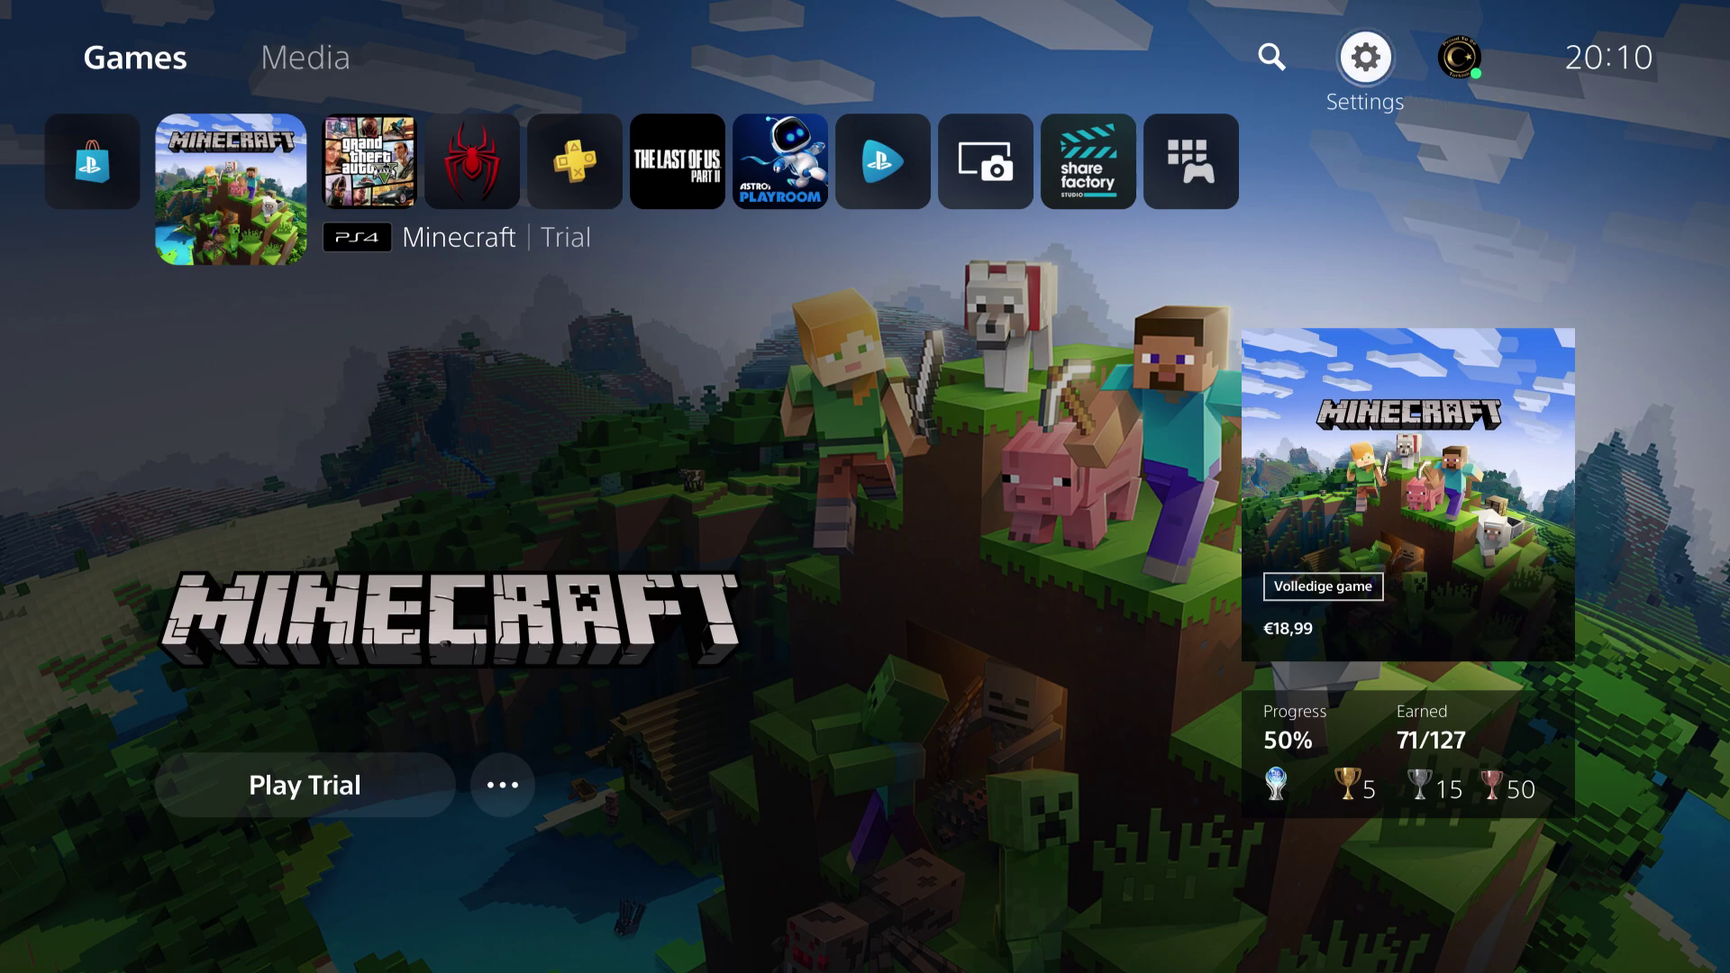
{"action": "key", "text": "Return"}
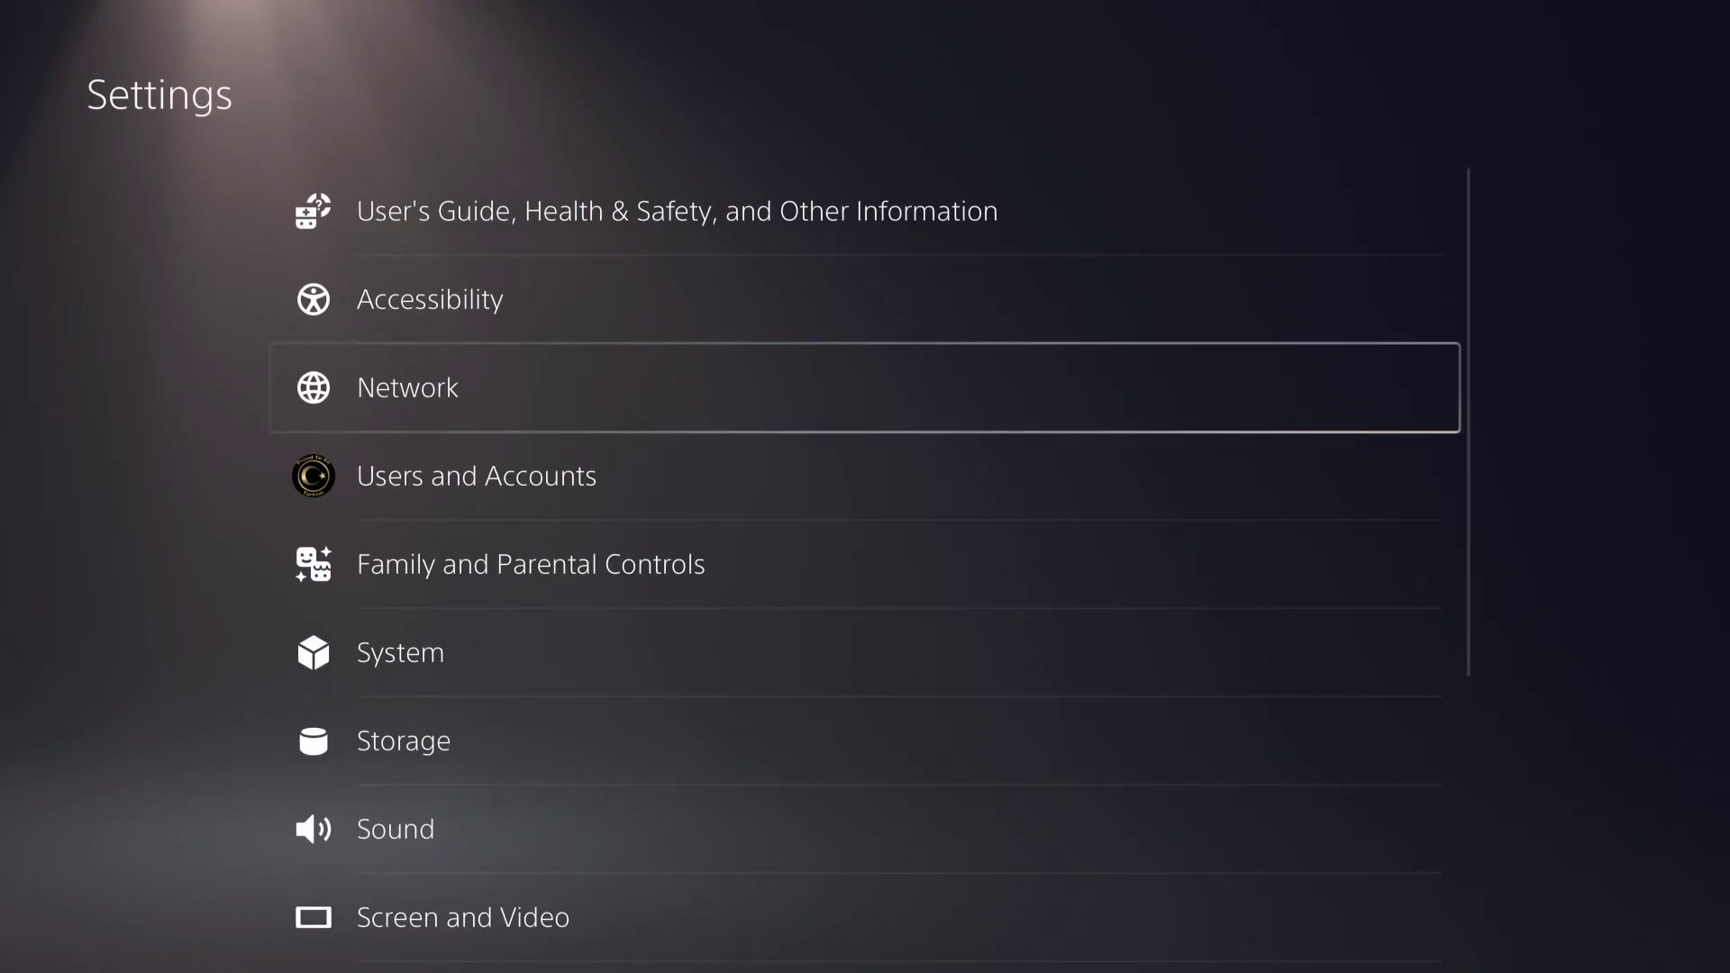
Open the Storage settings of the console
{"action": "key", "text": "Down"}
{"action": "key", "text": "Down"}
{"action": "key", "text": "Down"}
{"action": "key", "text": "Down"}
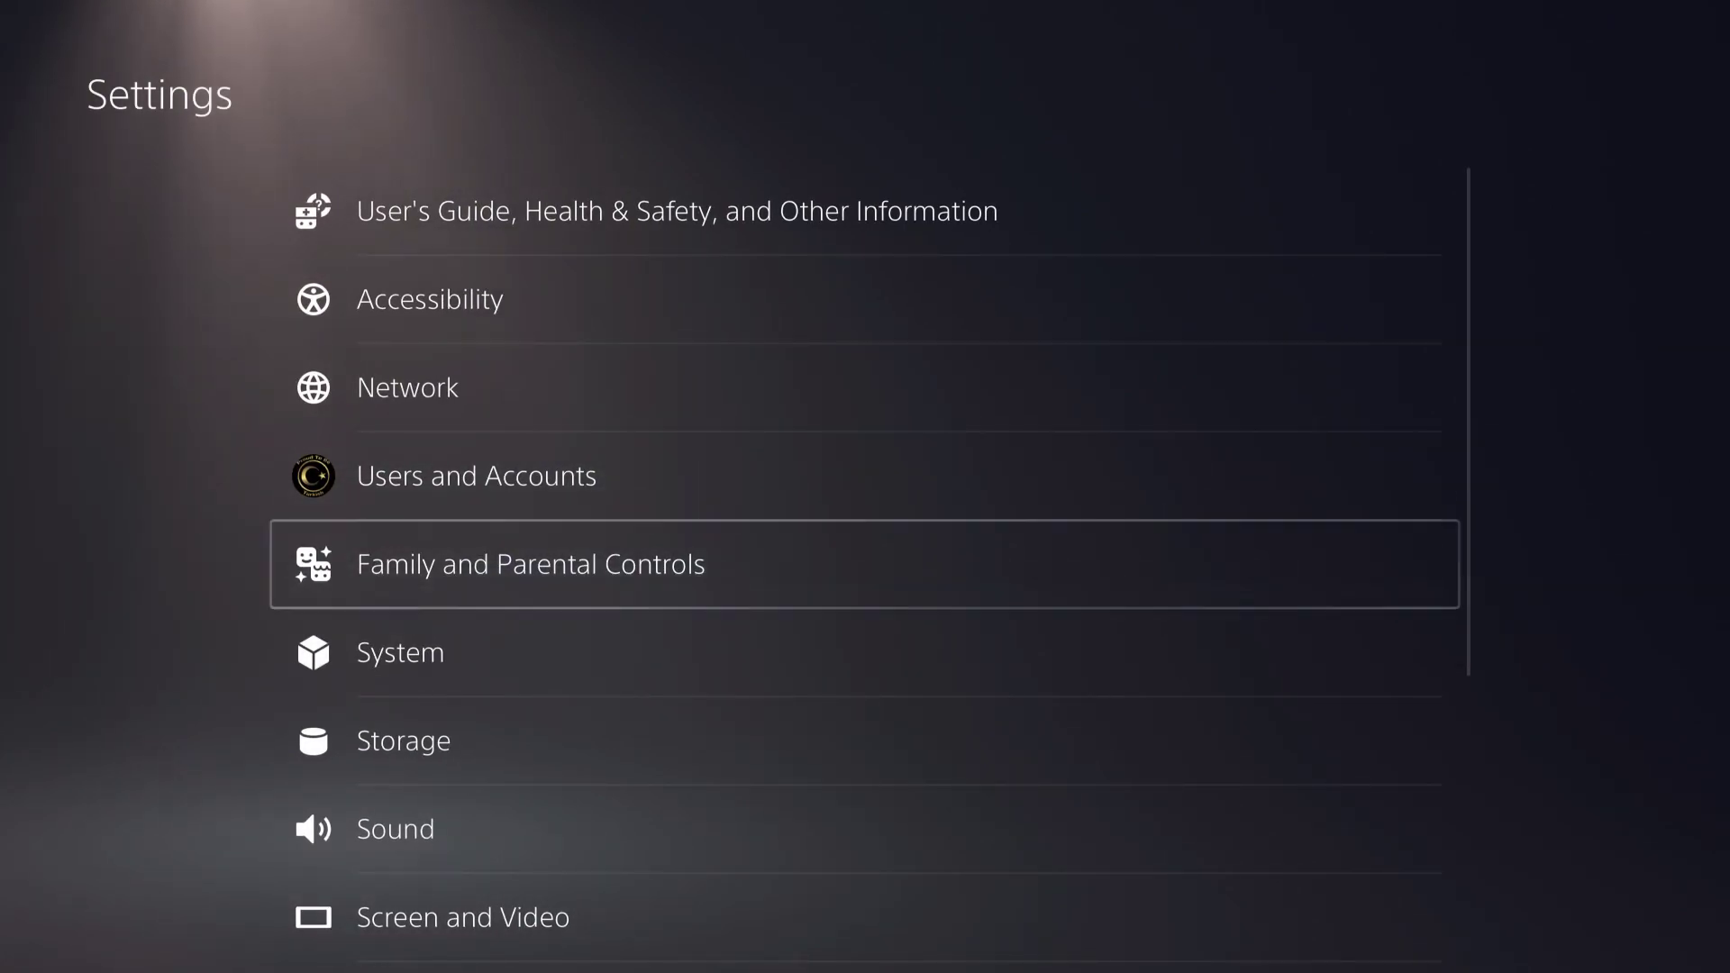
{"action": "key", "text": "Return"}
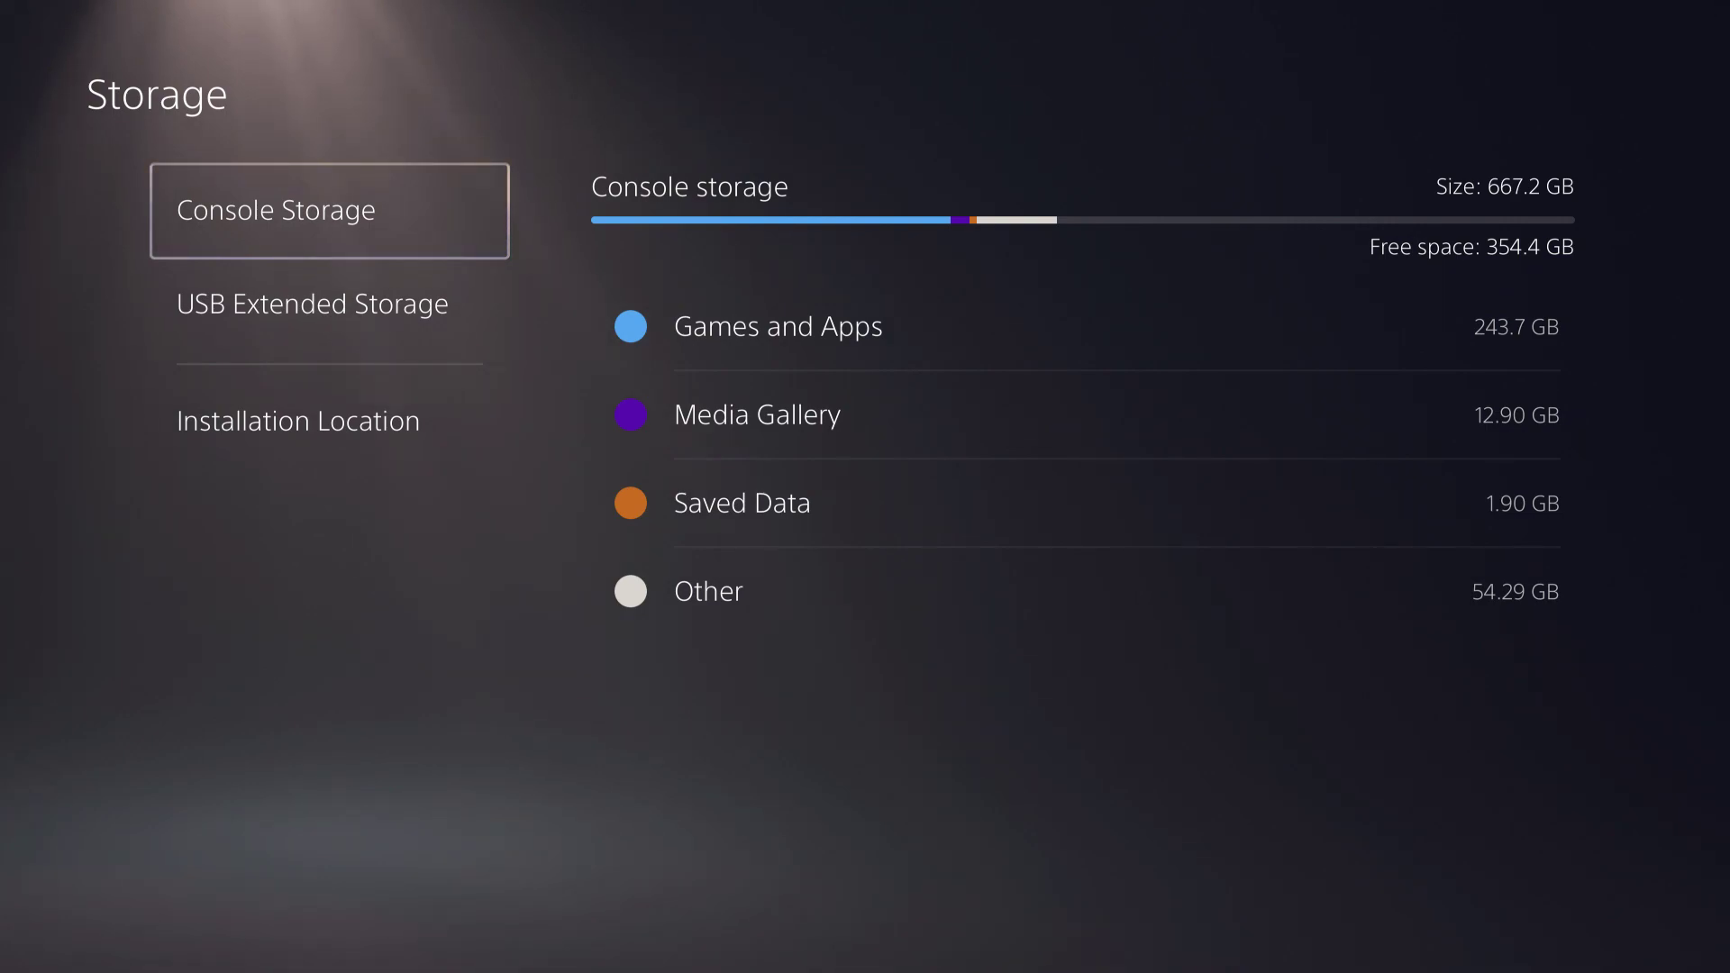
Open the Games and Apps list of the console storage
{"action": "key", "text": "Right"}
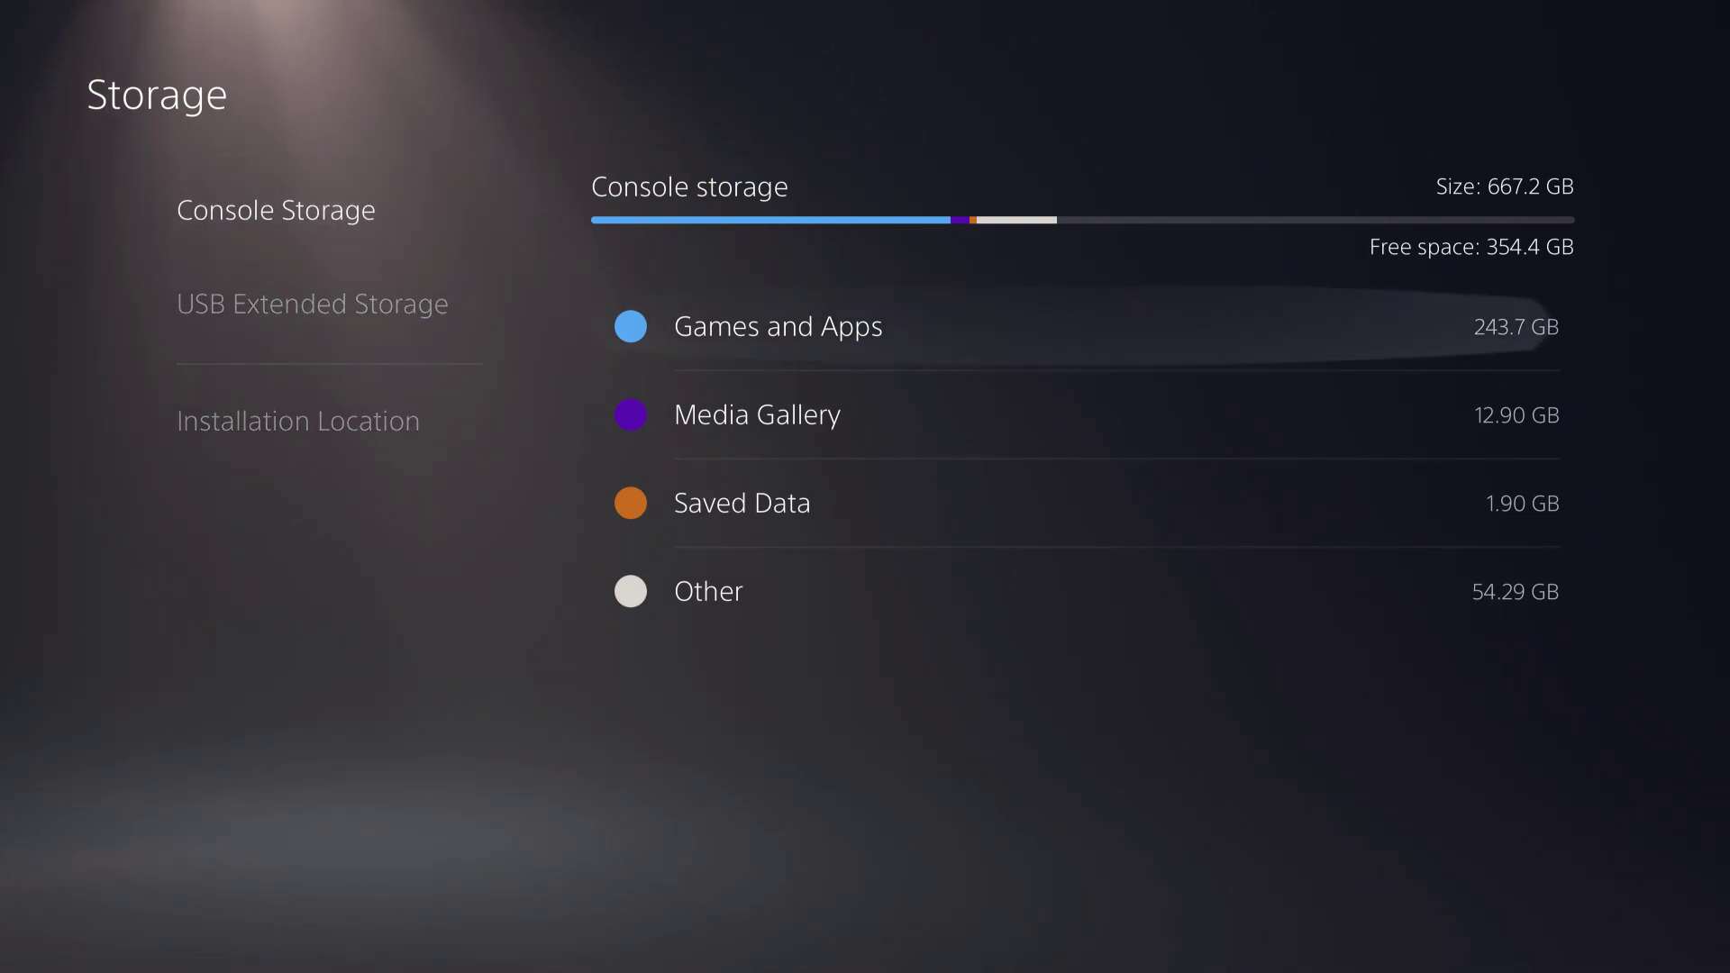
{"action": "key", "text": "Down"}
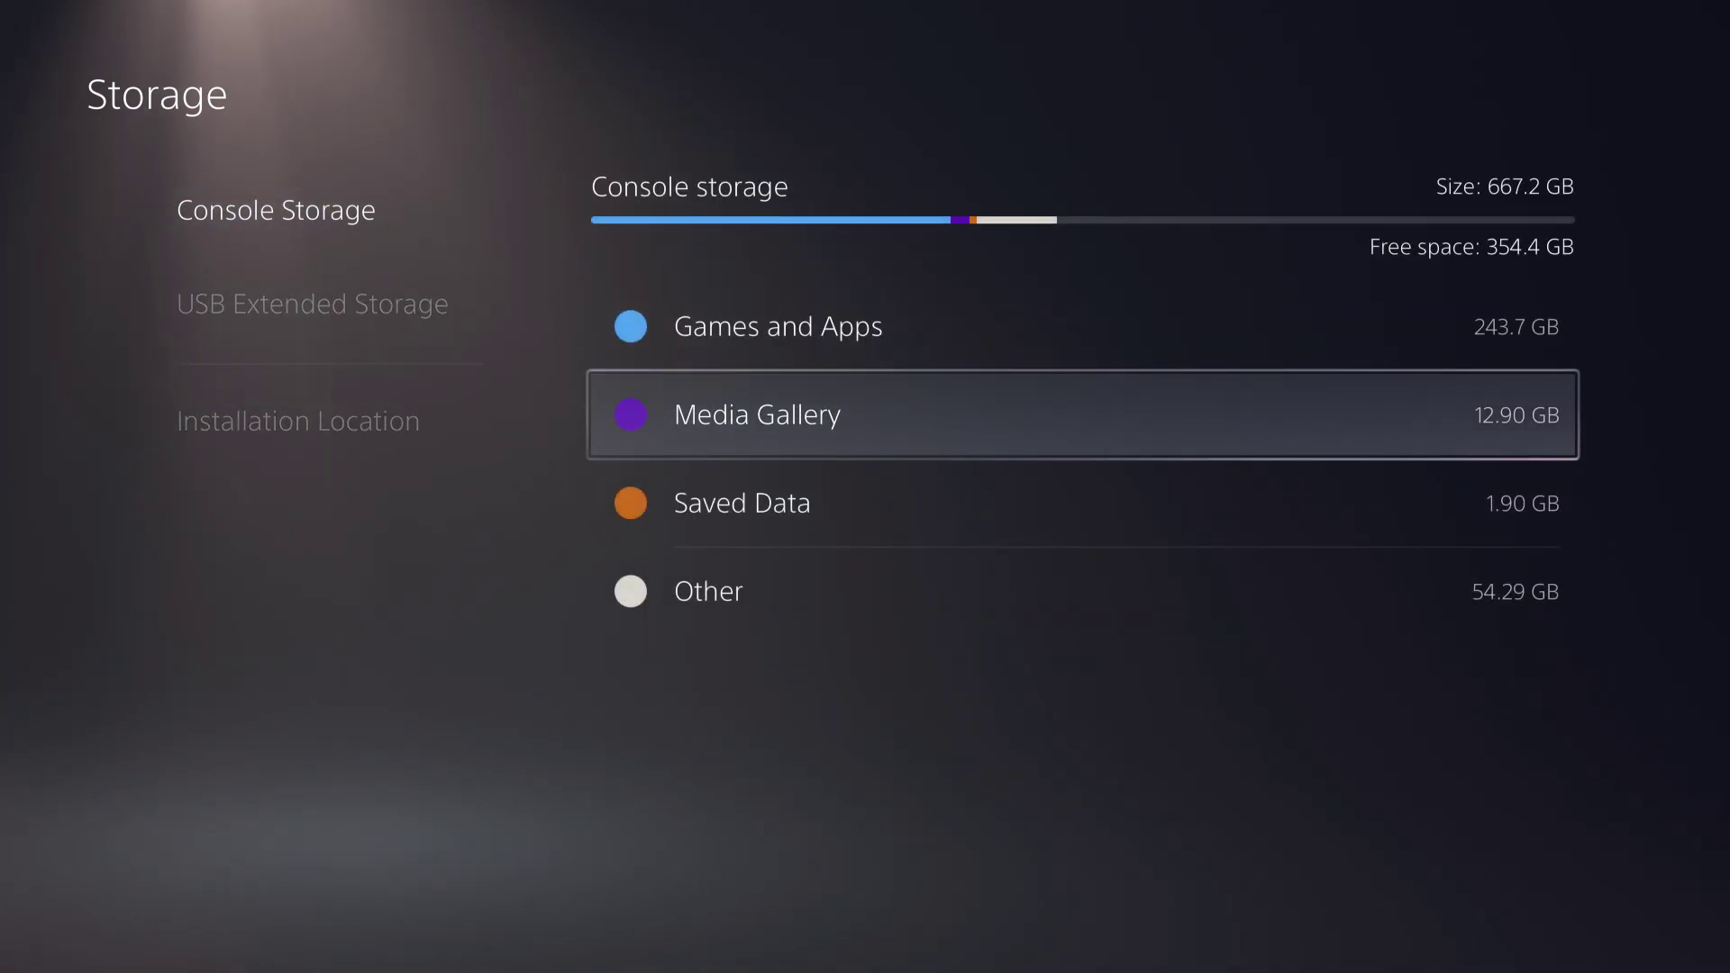
{"action": "key", "text": "Up"}
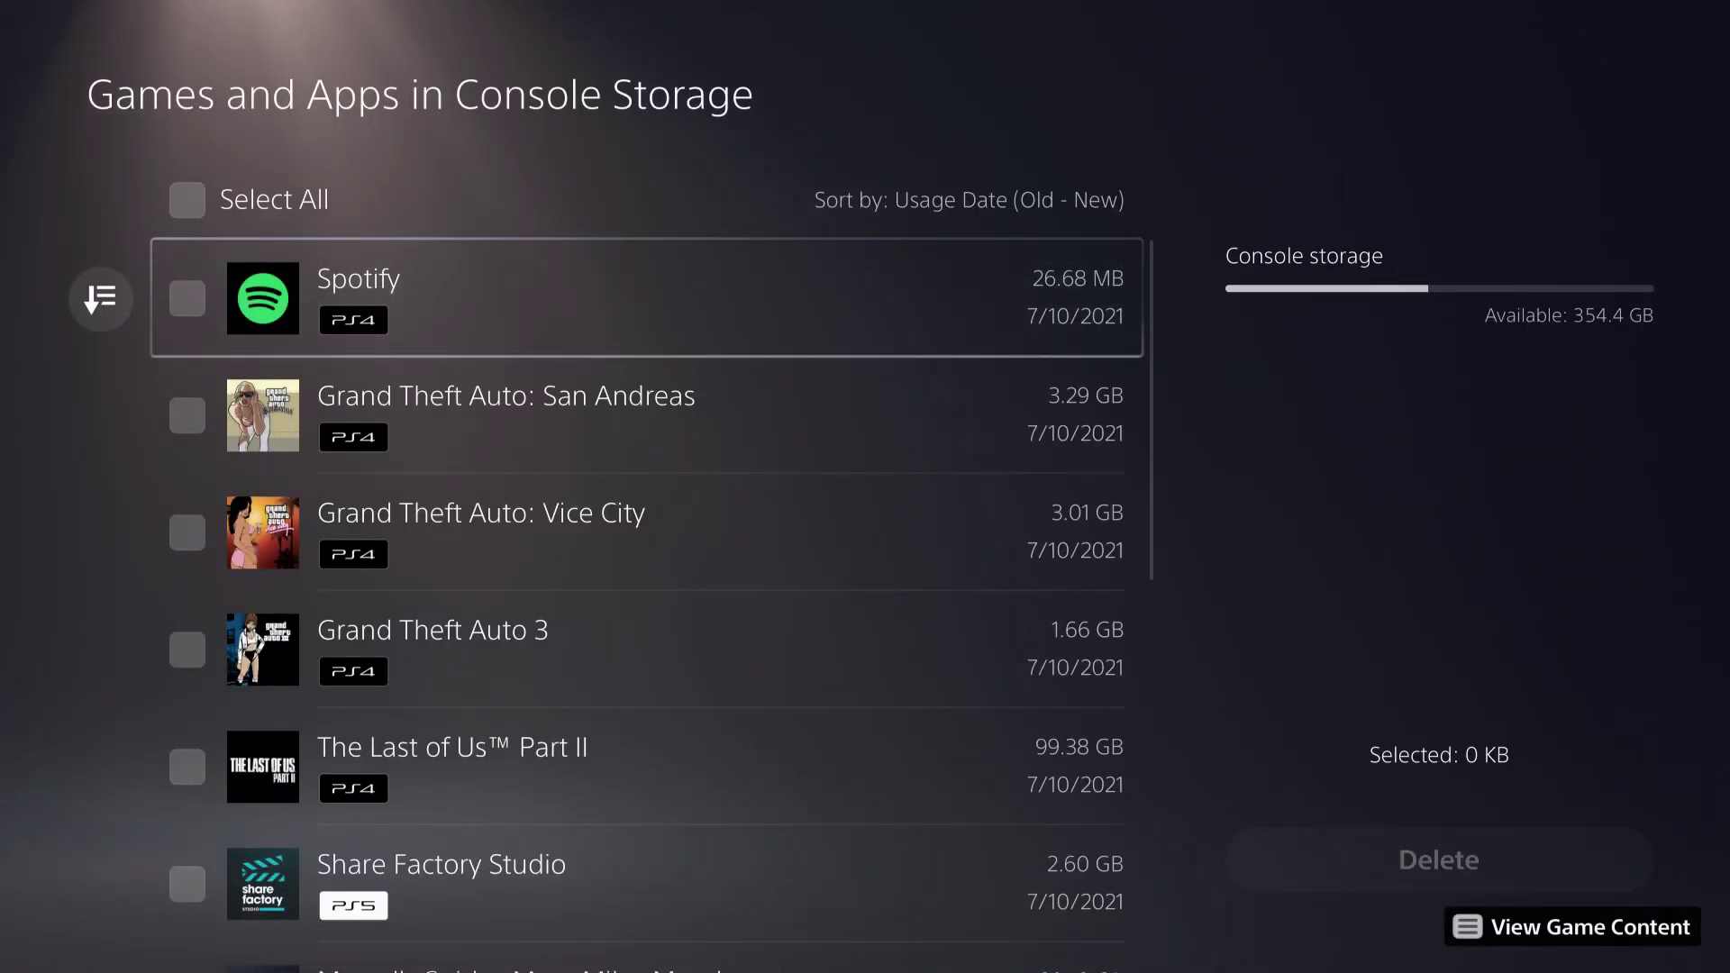
Look through all installed games and apps and their sizes, including The Last of Us Part II, and return to the storage overview
{"action": "key", "text": "Down"}
{"action": "key", "text": "Down"}
{"action": "key", "text": "Down"}
{"action": "key", "text": "Down"}
{"action": "key", "text": "Down"}
{"action": "key", "text": "Down"}
{"action": "key", "text": "Down"}
{"action": "key", "text": "Down"}
{"action": "key", "text": "Down"}
{"action": "key", "text": "Down"}
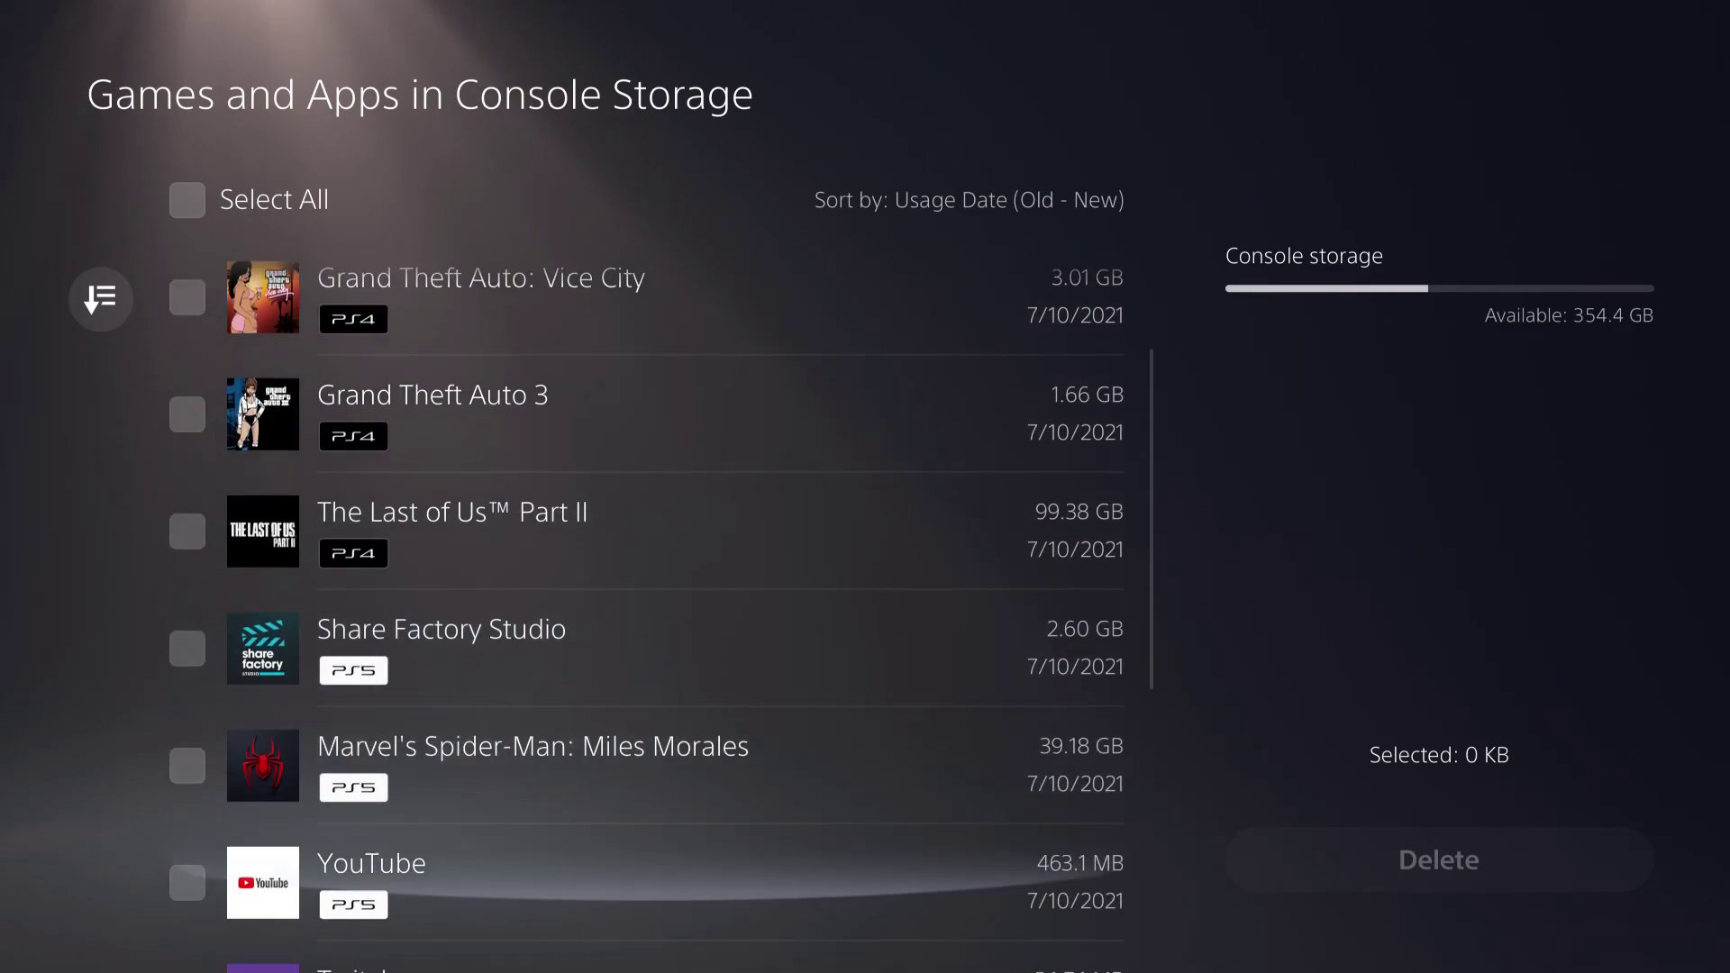
{"action": "key", "text": "Down"}
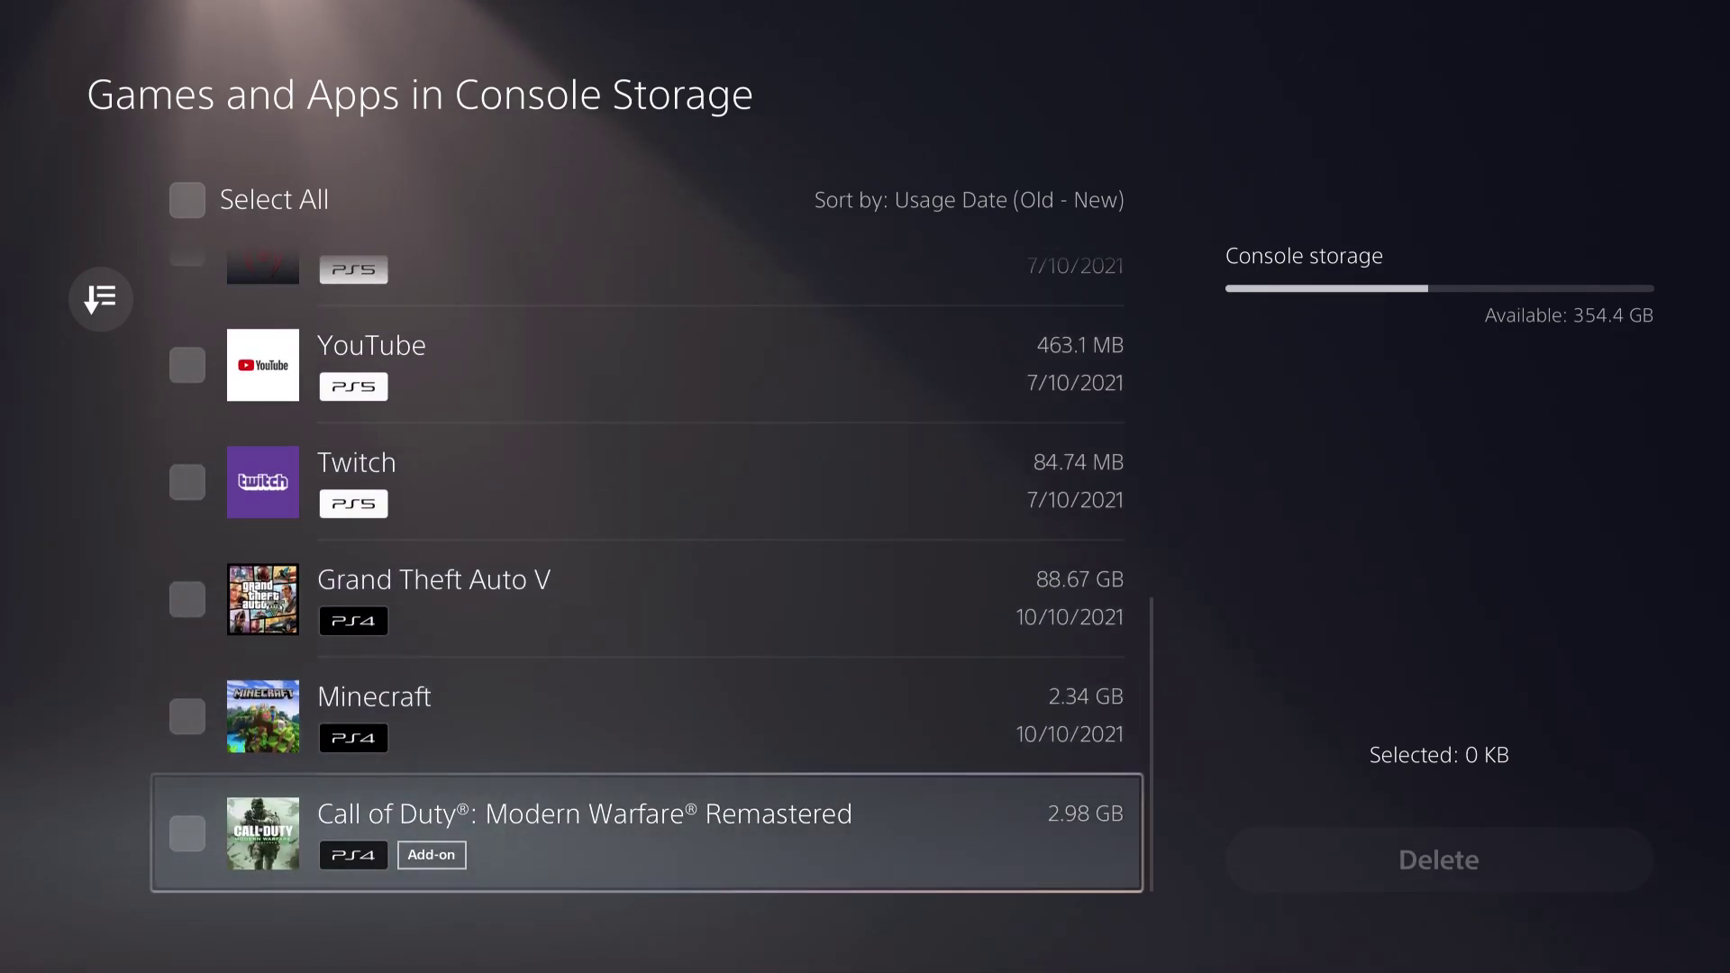
{"action": "key", "text": "Up"}
{"action": "key", "text": "Up"}
{"action": "key", "text": "Up"}
{"action": "key", "text": "Up"}
{"action": "key", "text": "Up"}
{"action": "key", "text": "Up"}
{"action": "key", "text": "Up"}
{"action": "key", "text": "Up"}
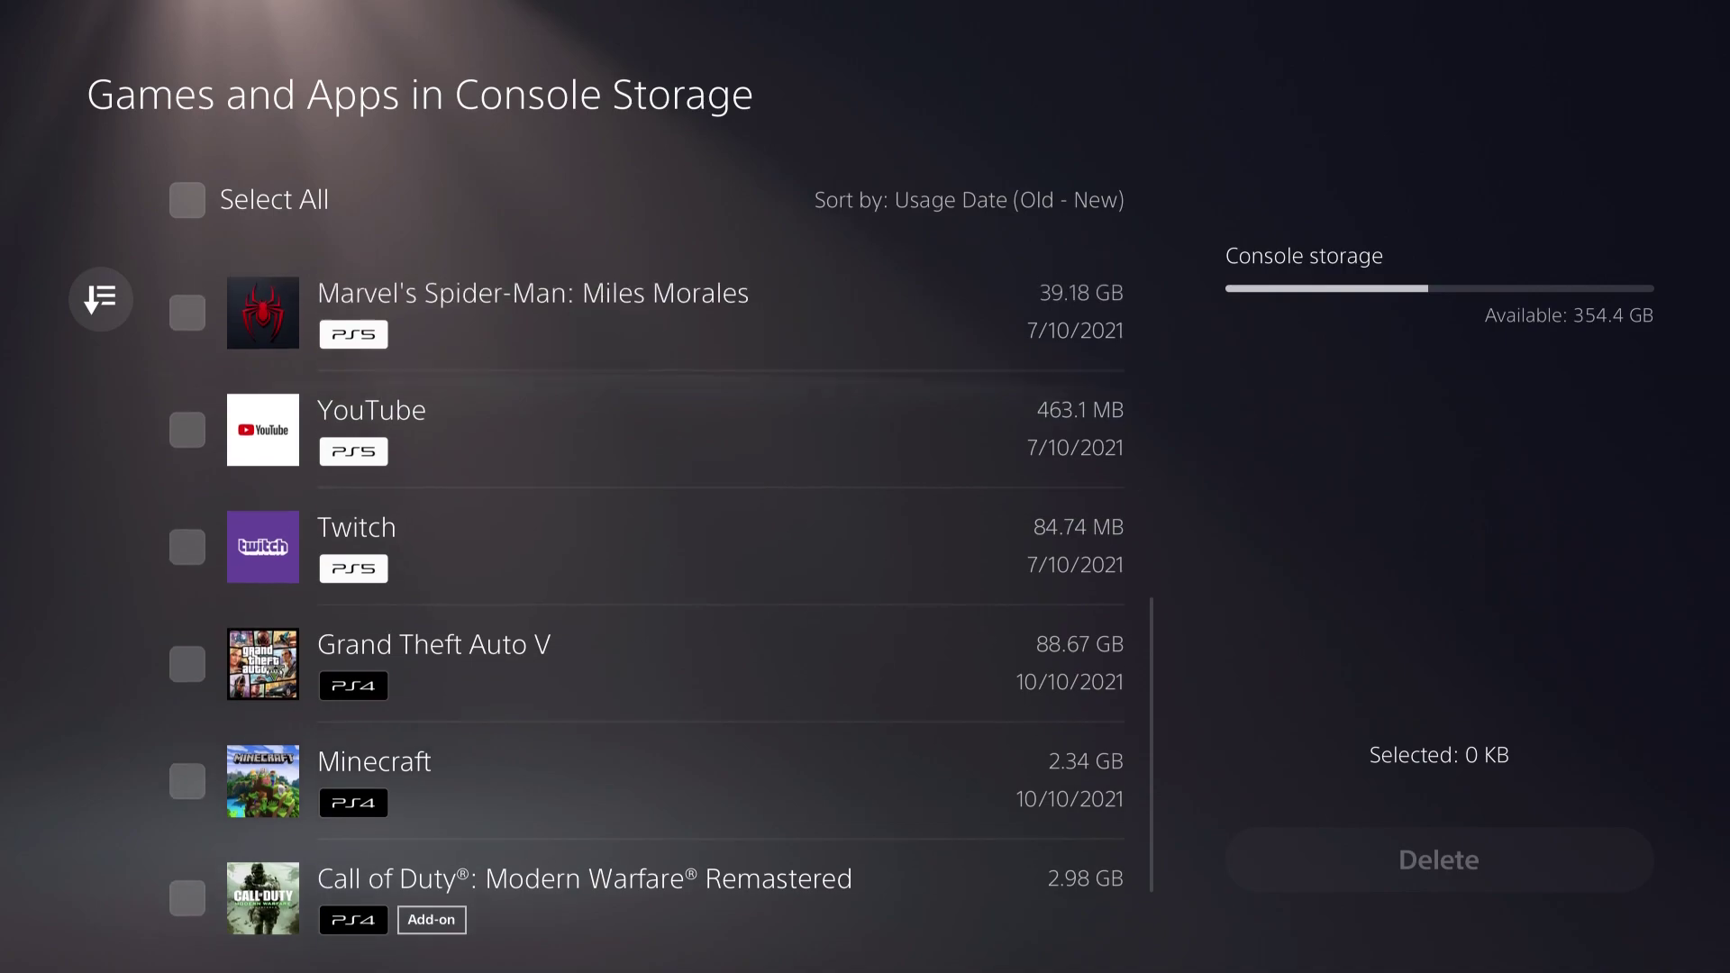
{"action": "key", "text": "Up"}
{"action": "key", "text": "Up"}
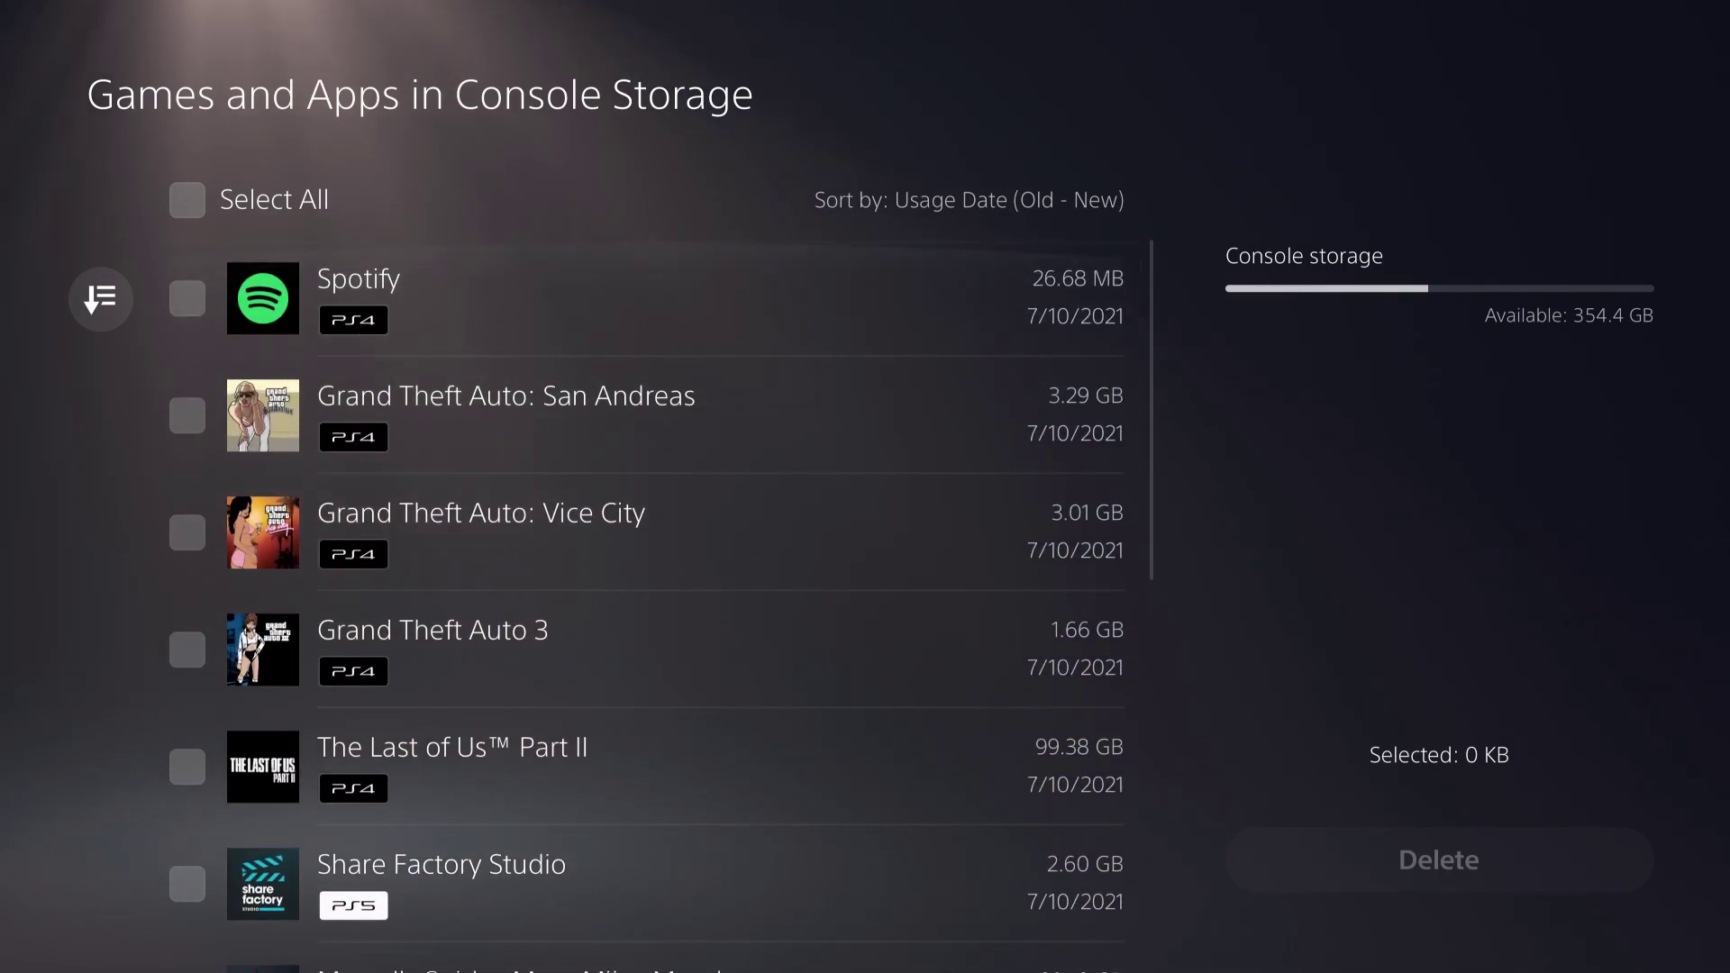
{"action": "key", "text": "Up"}
{"action": "key", "text": "Up"}
{"action": "key", "text": "Down"}
{"action": "key", "text": "Down"}
{"action": "key", "text": "Down"}
{"action": "key", "text": "Down"}
{"action": "key", "text": "Down"}
{"action": "key", "text": "Down"}
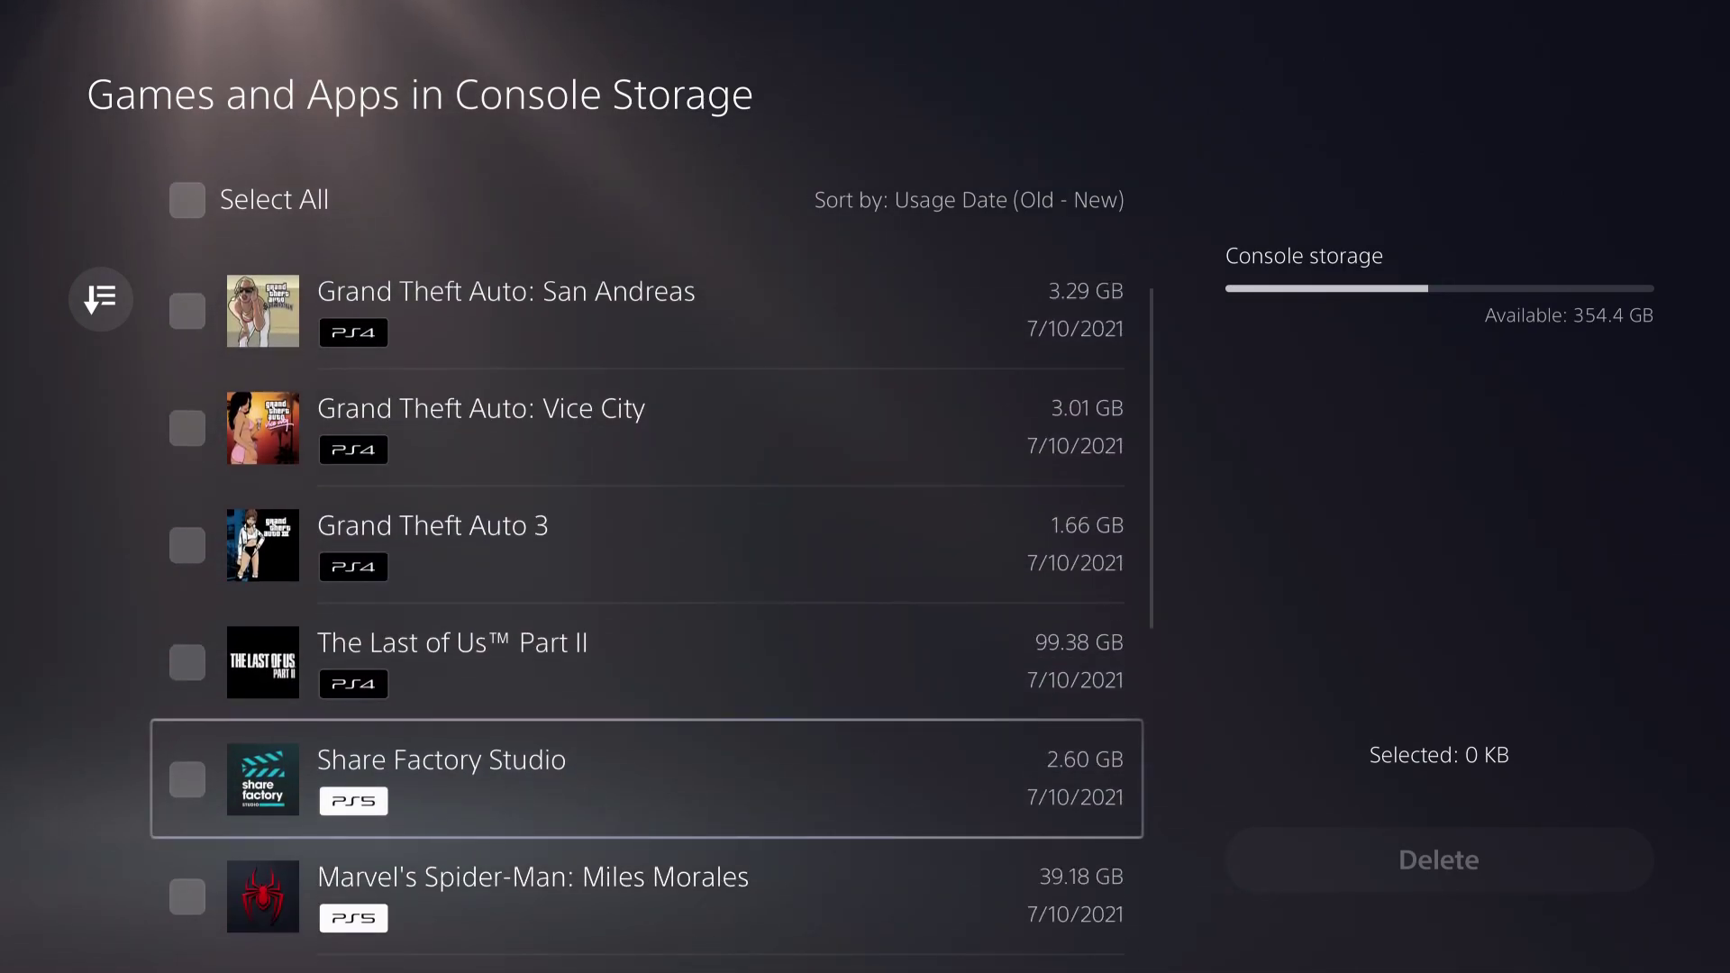
{"action": "key", "text": "Up"}
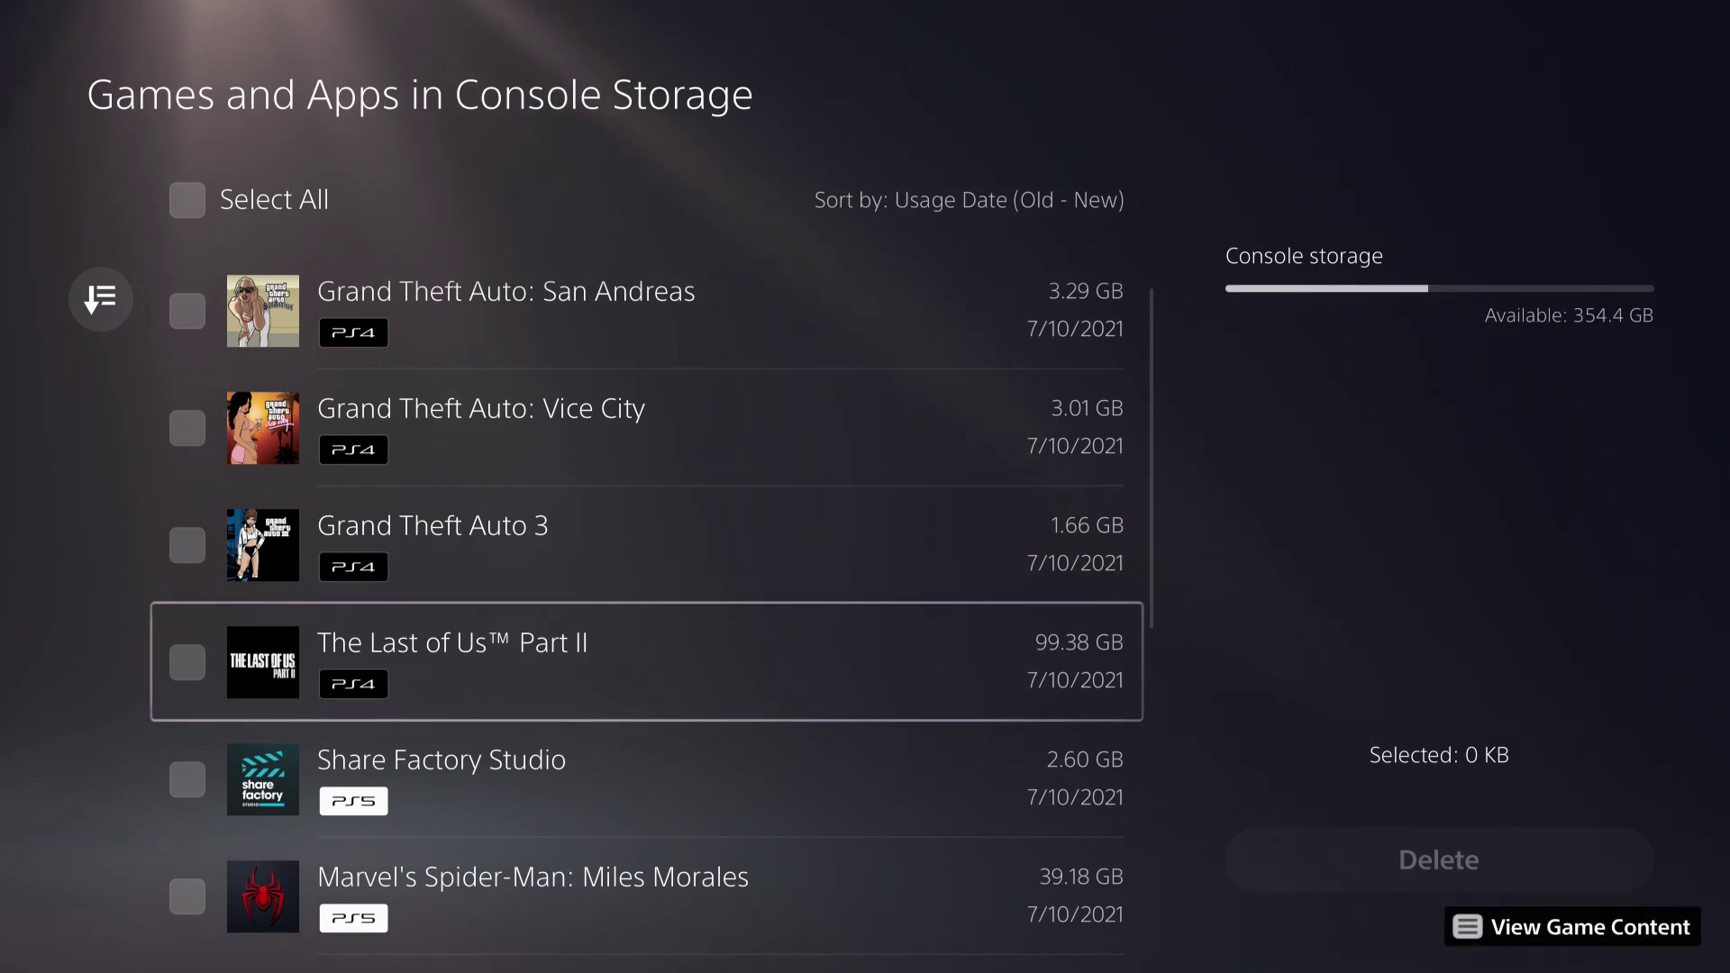
{"action": "key", "text": "Return"}
{"action": "key", "text": "Escape"}
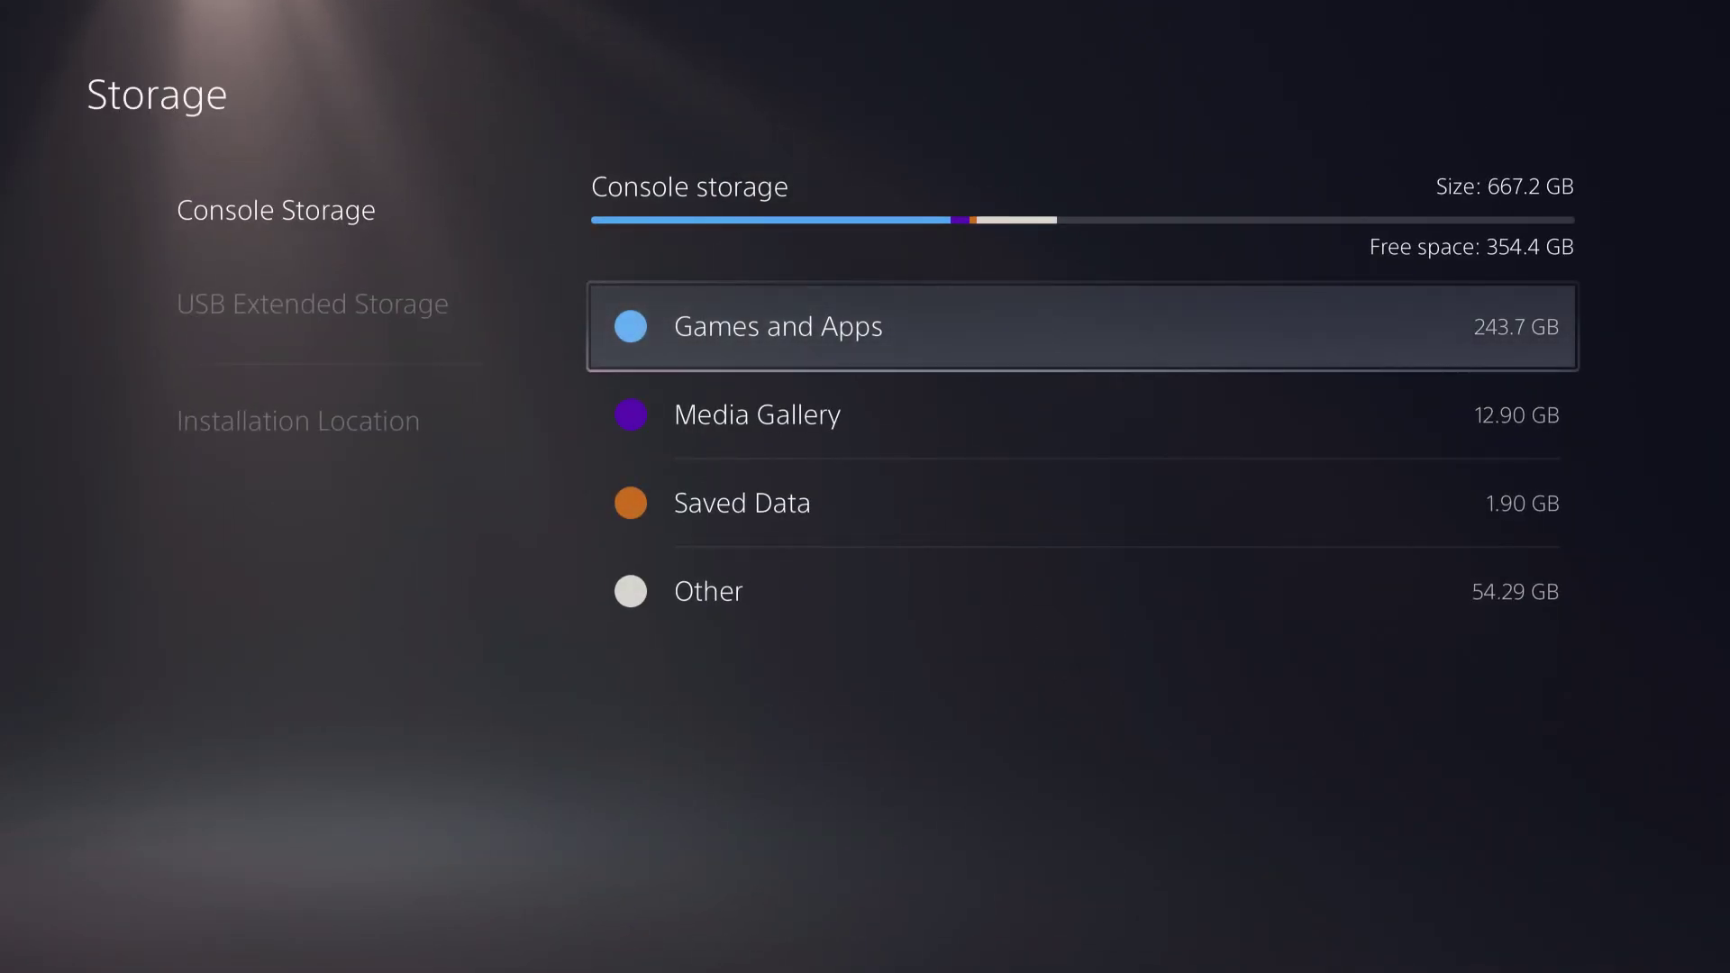
Check how much console storage the Other category takes up
{"action": "key", "text": "Down"}
{"action": "key", "text": "Down"}
{"action": "key", "text": "Down"}
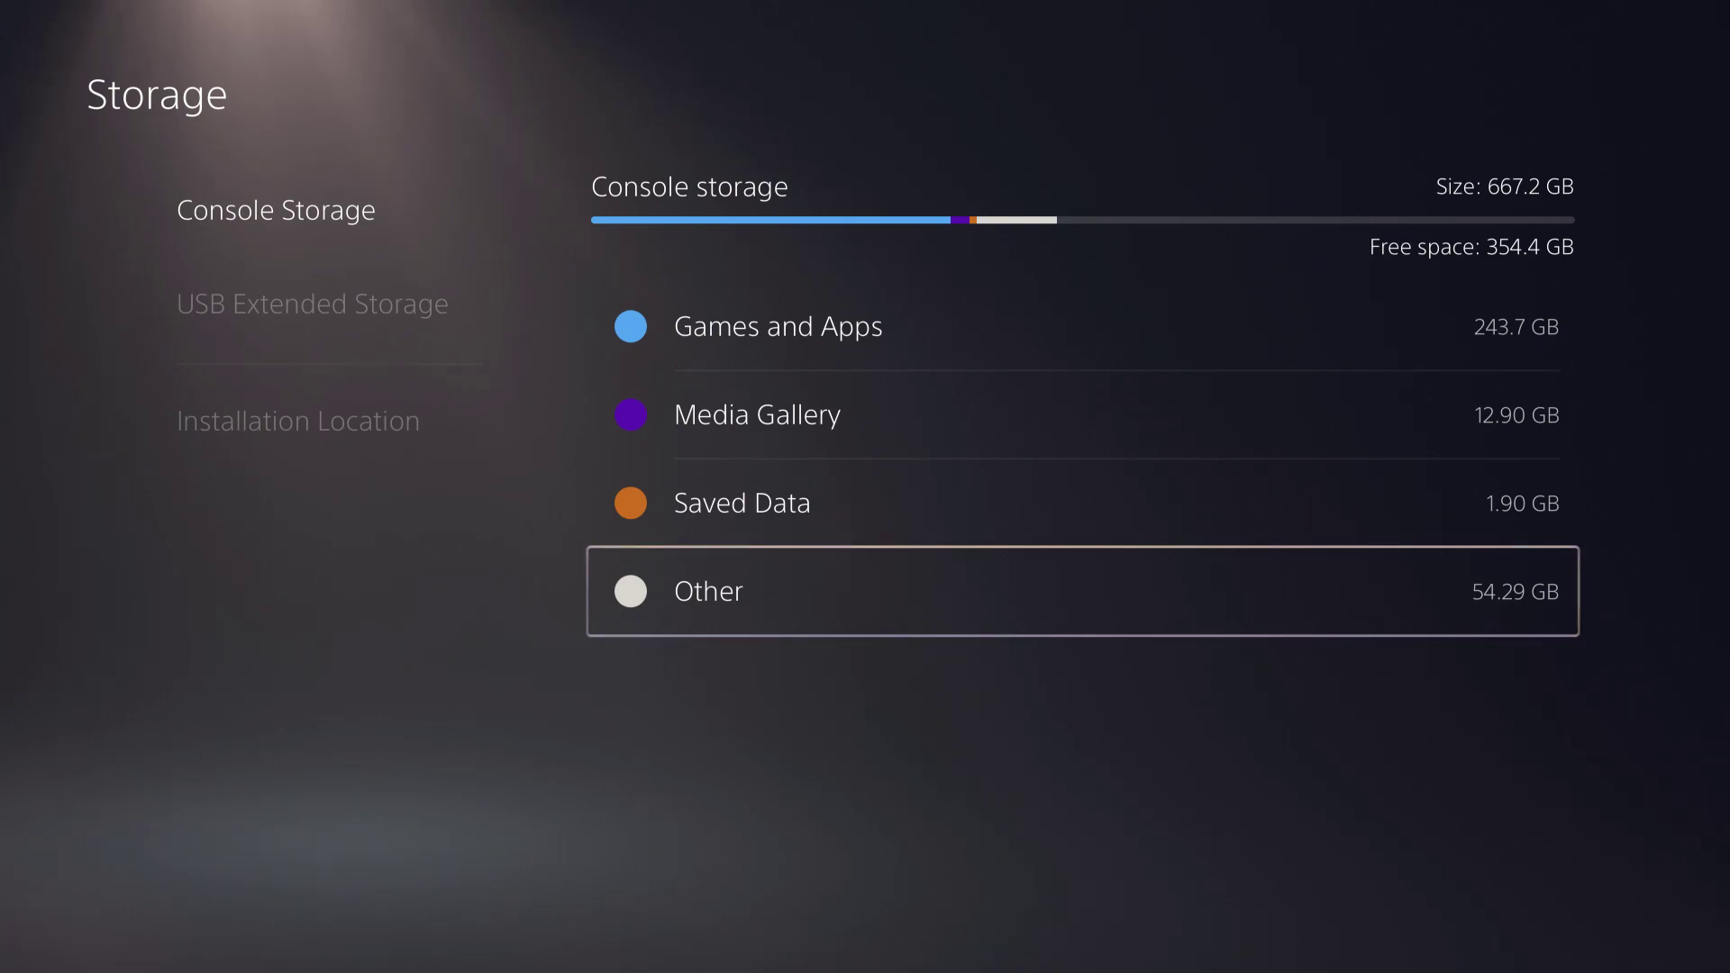
Delete The Last of Us Part II from the console storage's games and apps, and return to the storage overview
{"action": "key", "text": "Up"}
{"action": "key", "text": "Up"}
{"action": "key", "text": "Up"}
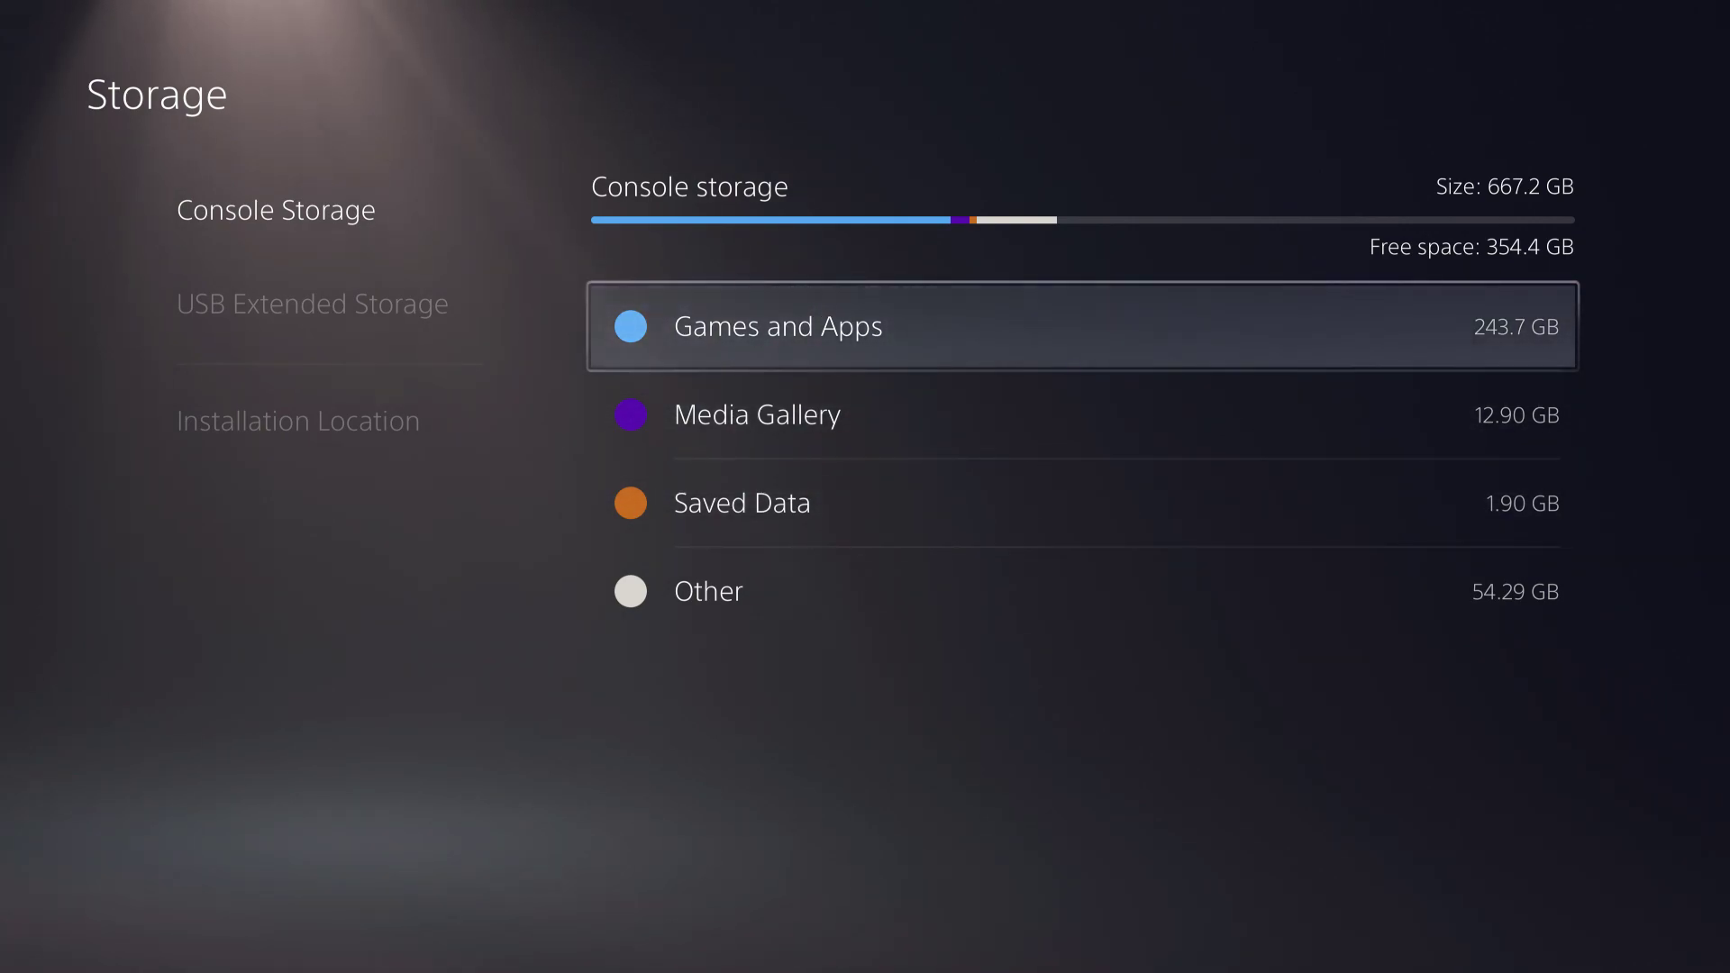
{"action": "key", "text": "Return"}
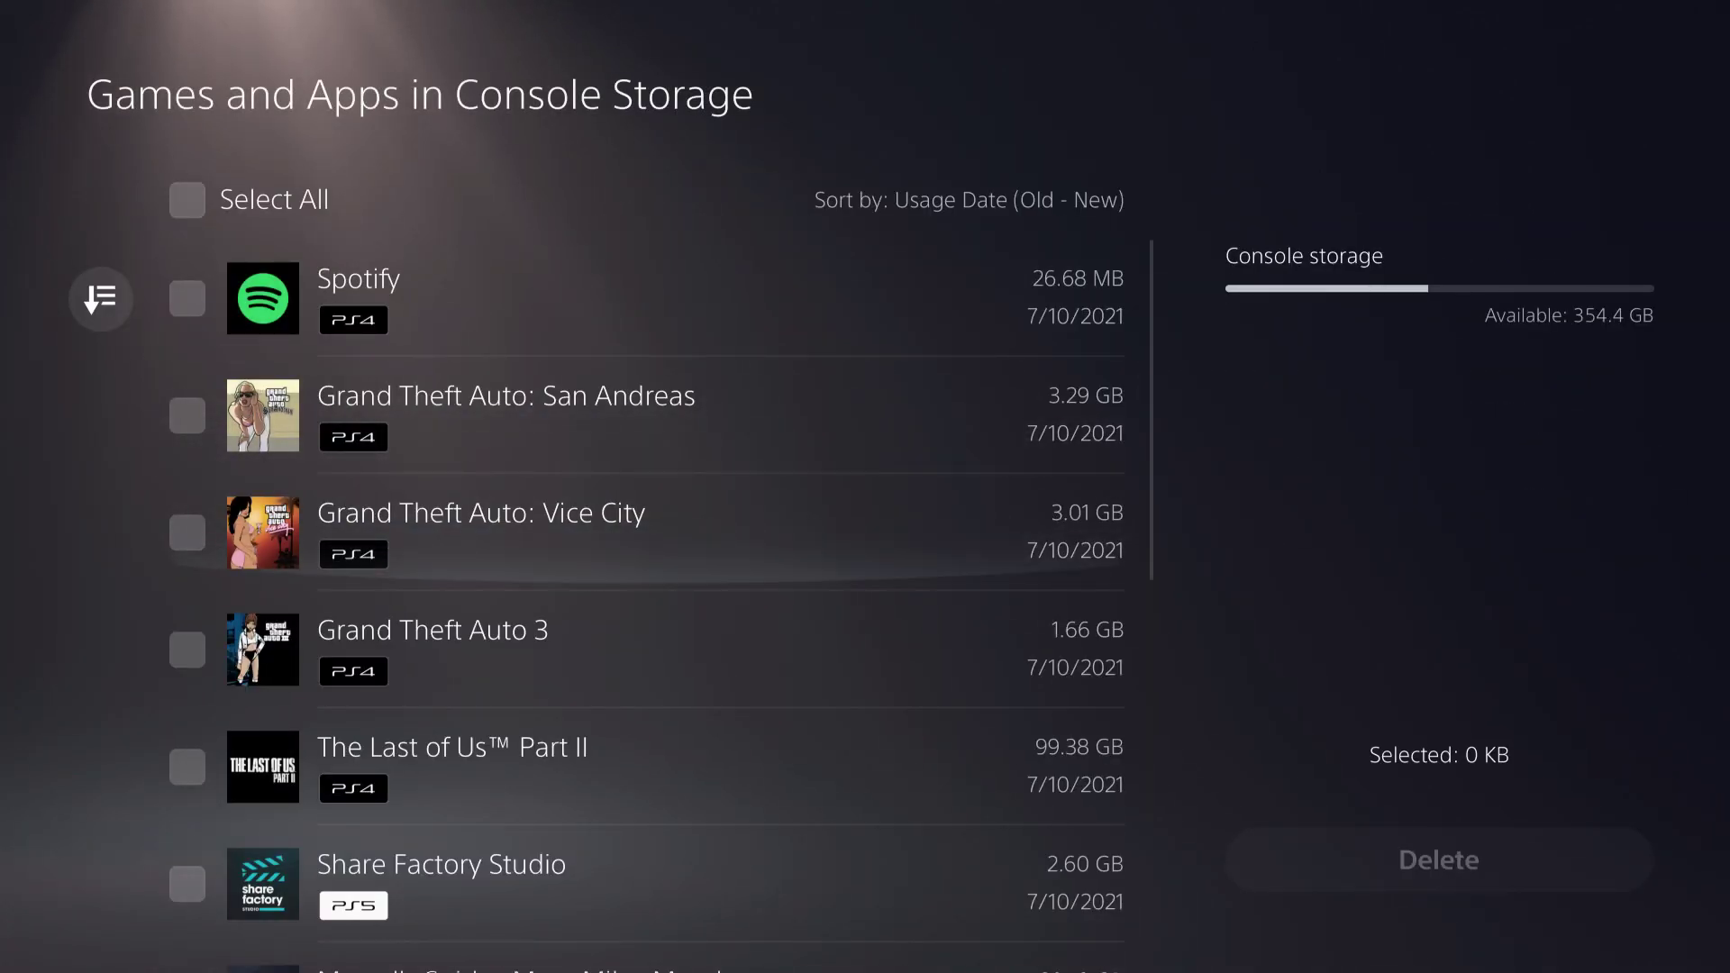
{"action": "key", "text": "Down"}
{"action": "key", "text": "Down"}
{"action": "key", "text": "Return"}
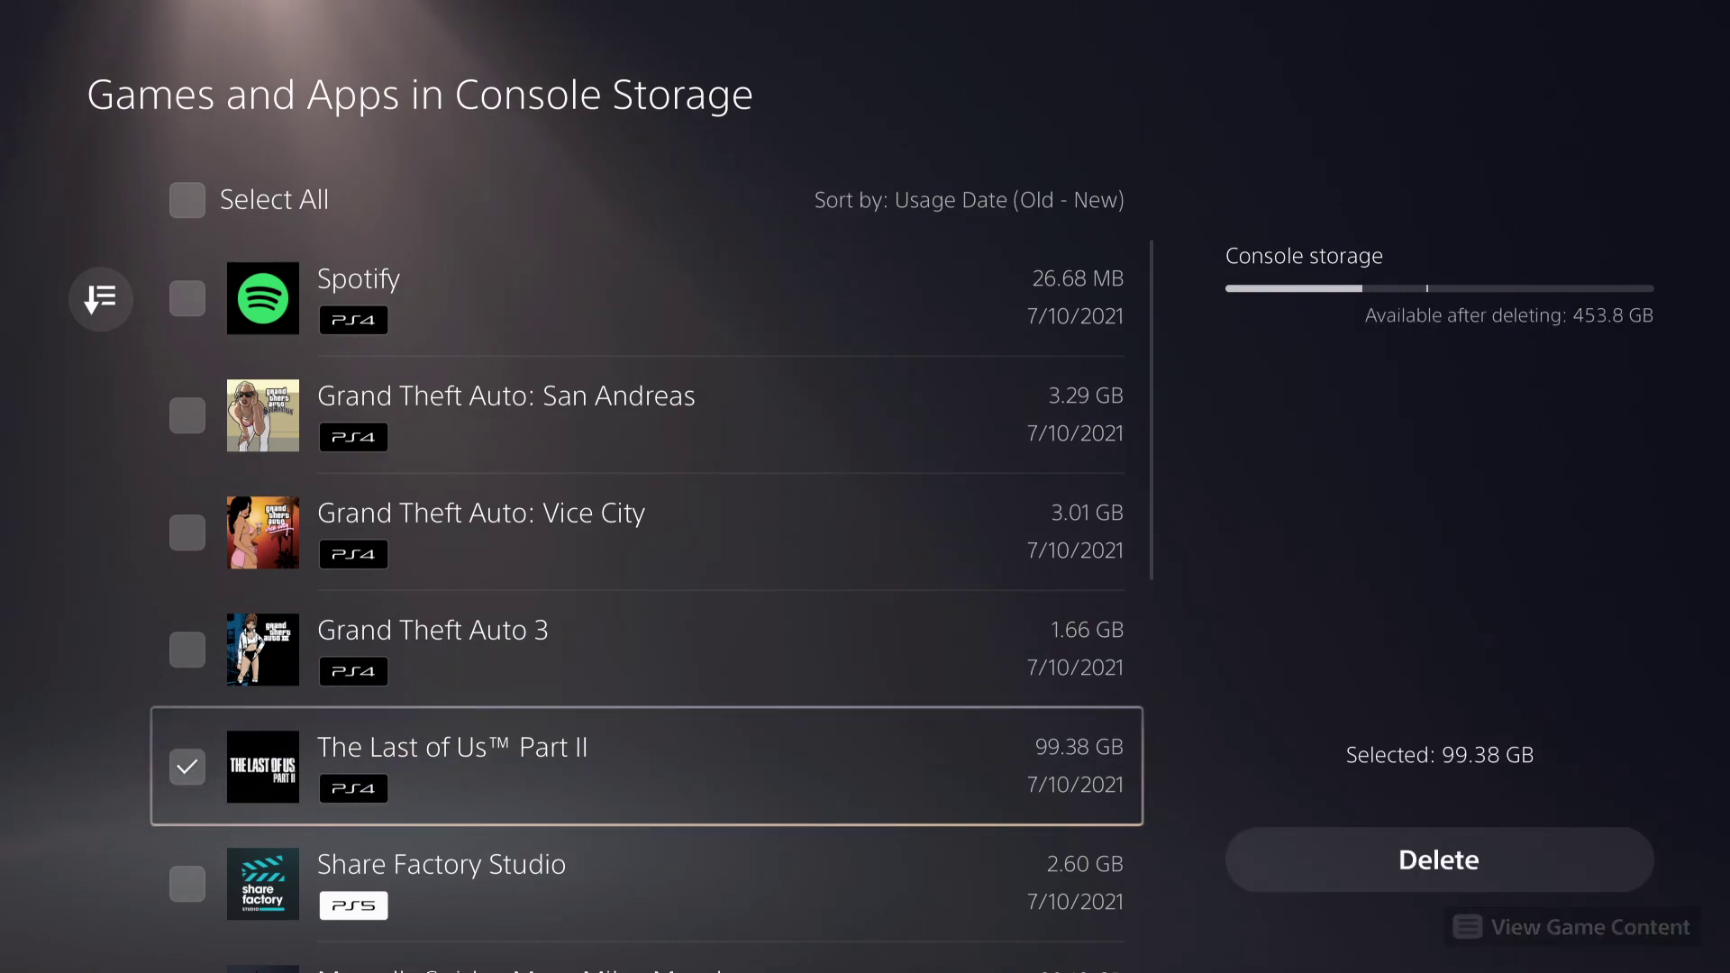
{"action": "key", "text": "Right"}
{"action": "key", "text": "Return"}
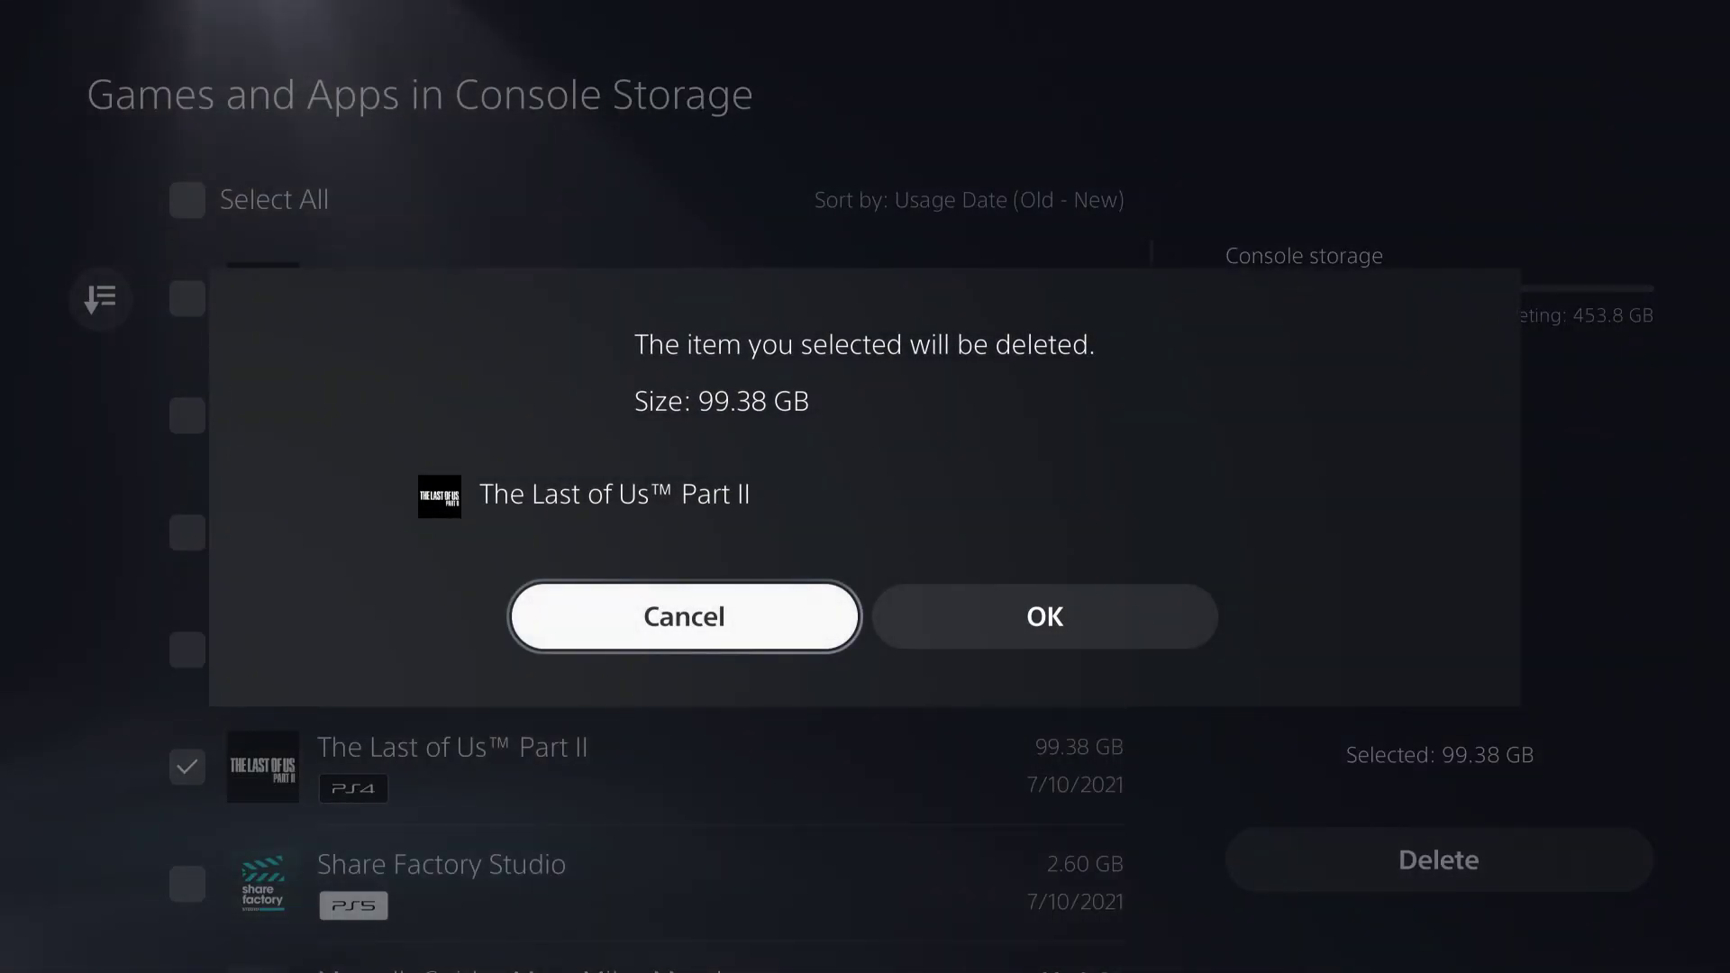
{"action": "key", "text": "Right"}
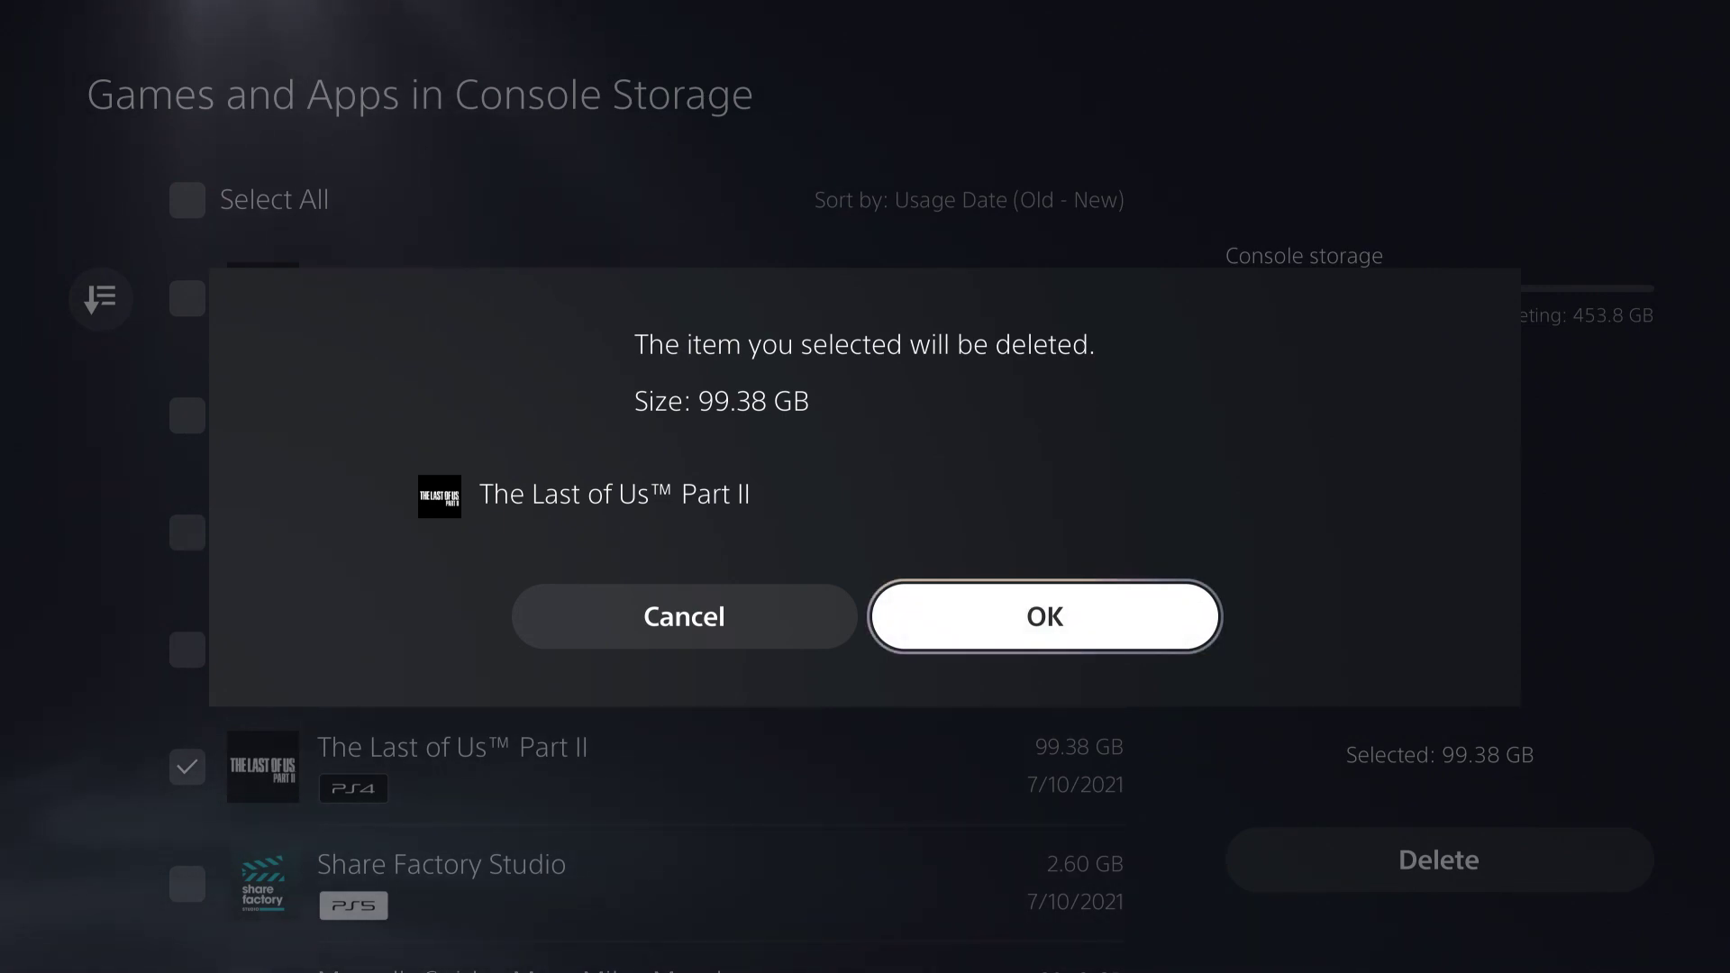
{"action": "key", "text": "Return"}
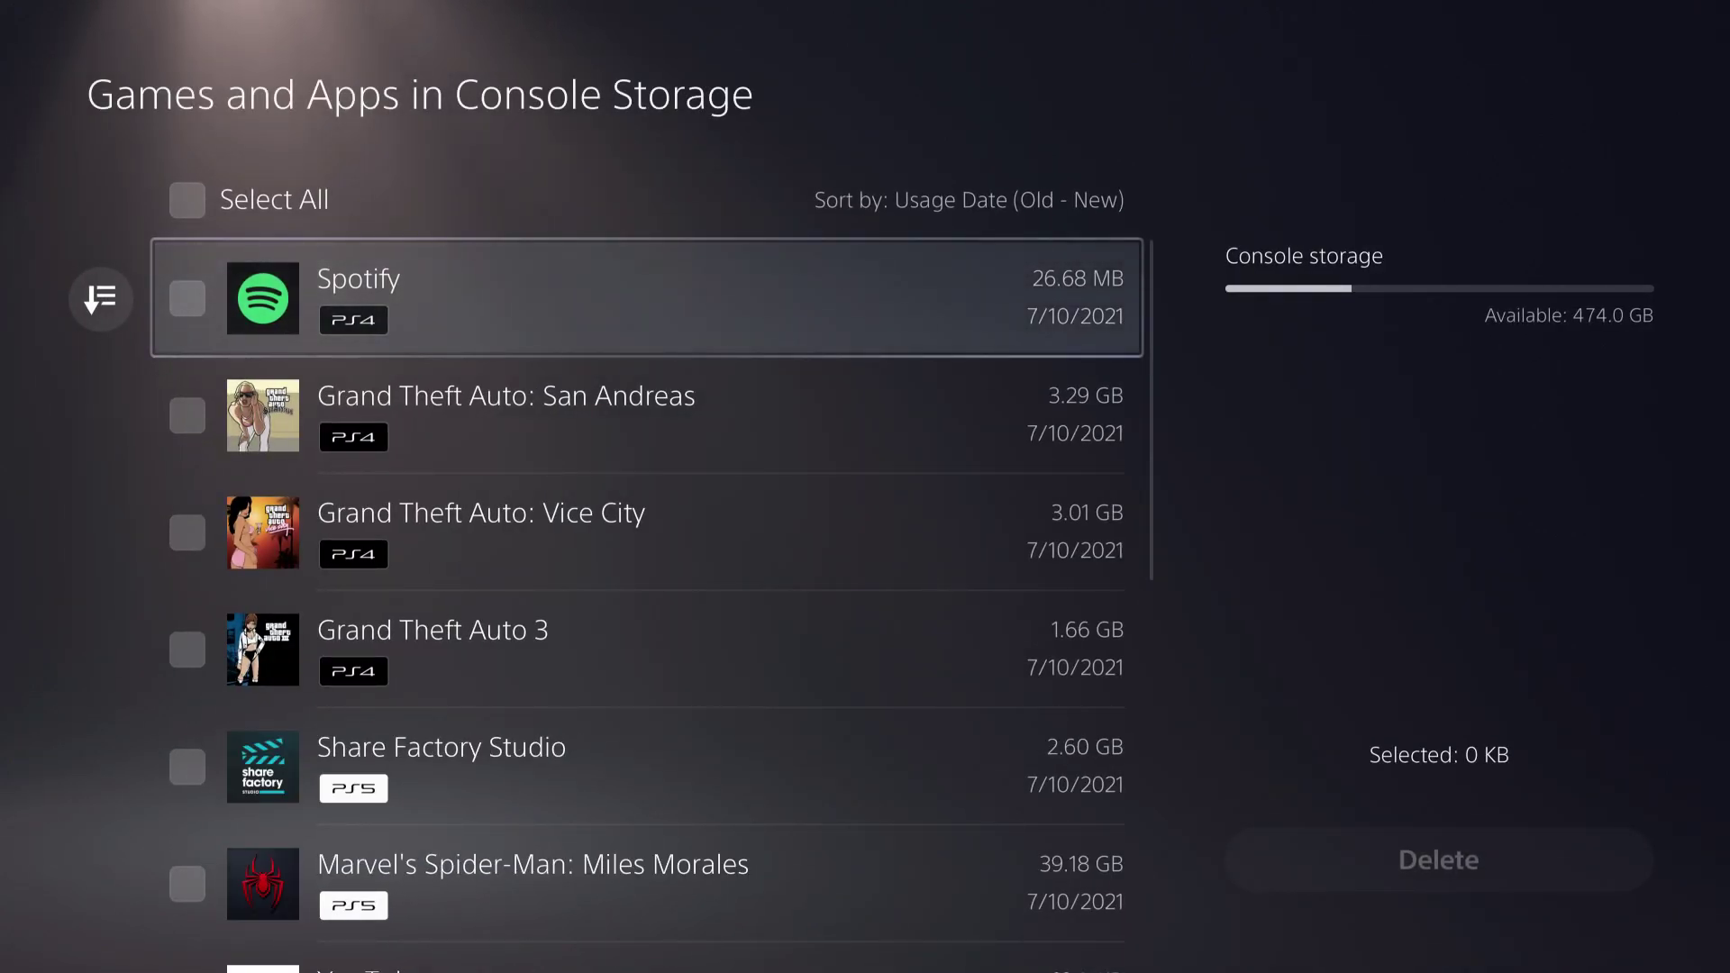
{"action": "key", "text": "Left"}
{"action": "key", "text": "Escape"}
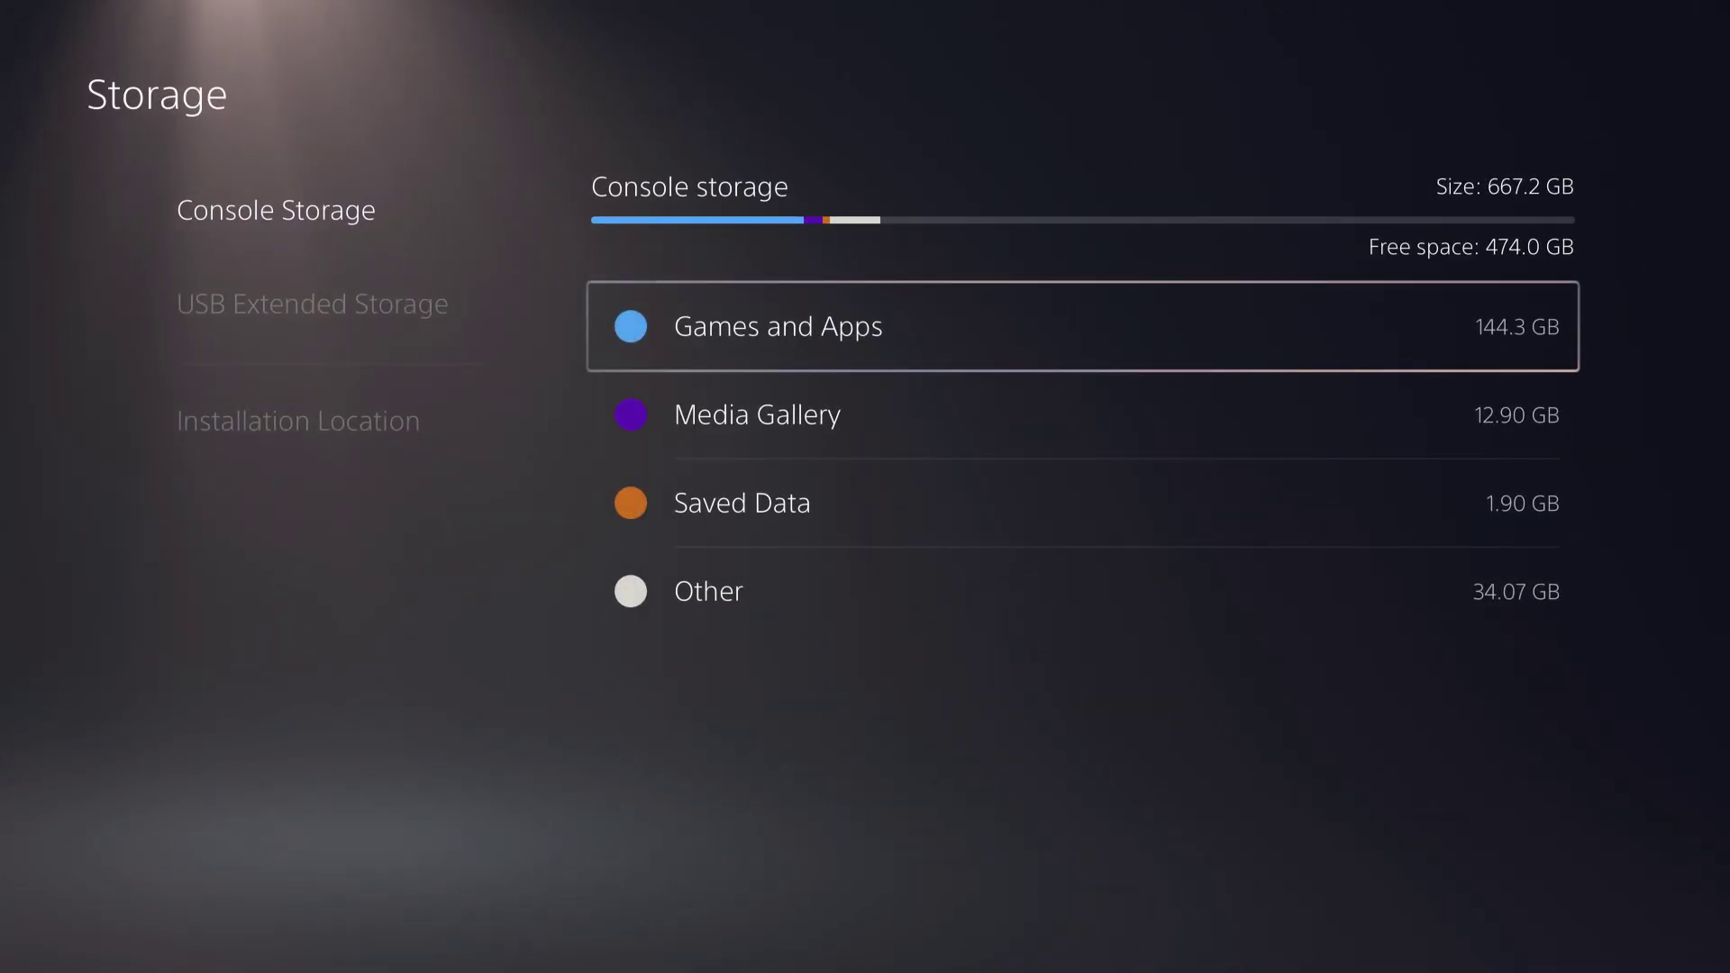
Check the Other category's size again in the console storage breakdown after the game's deletion
{"action": "key", "text": "Down"}
{"action": "key", "text": "Down"}
{"action": "key", "text": "Down"}
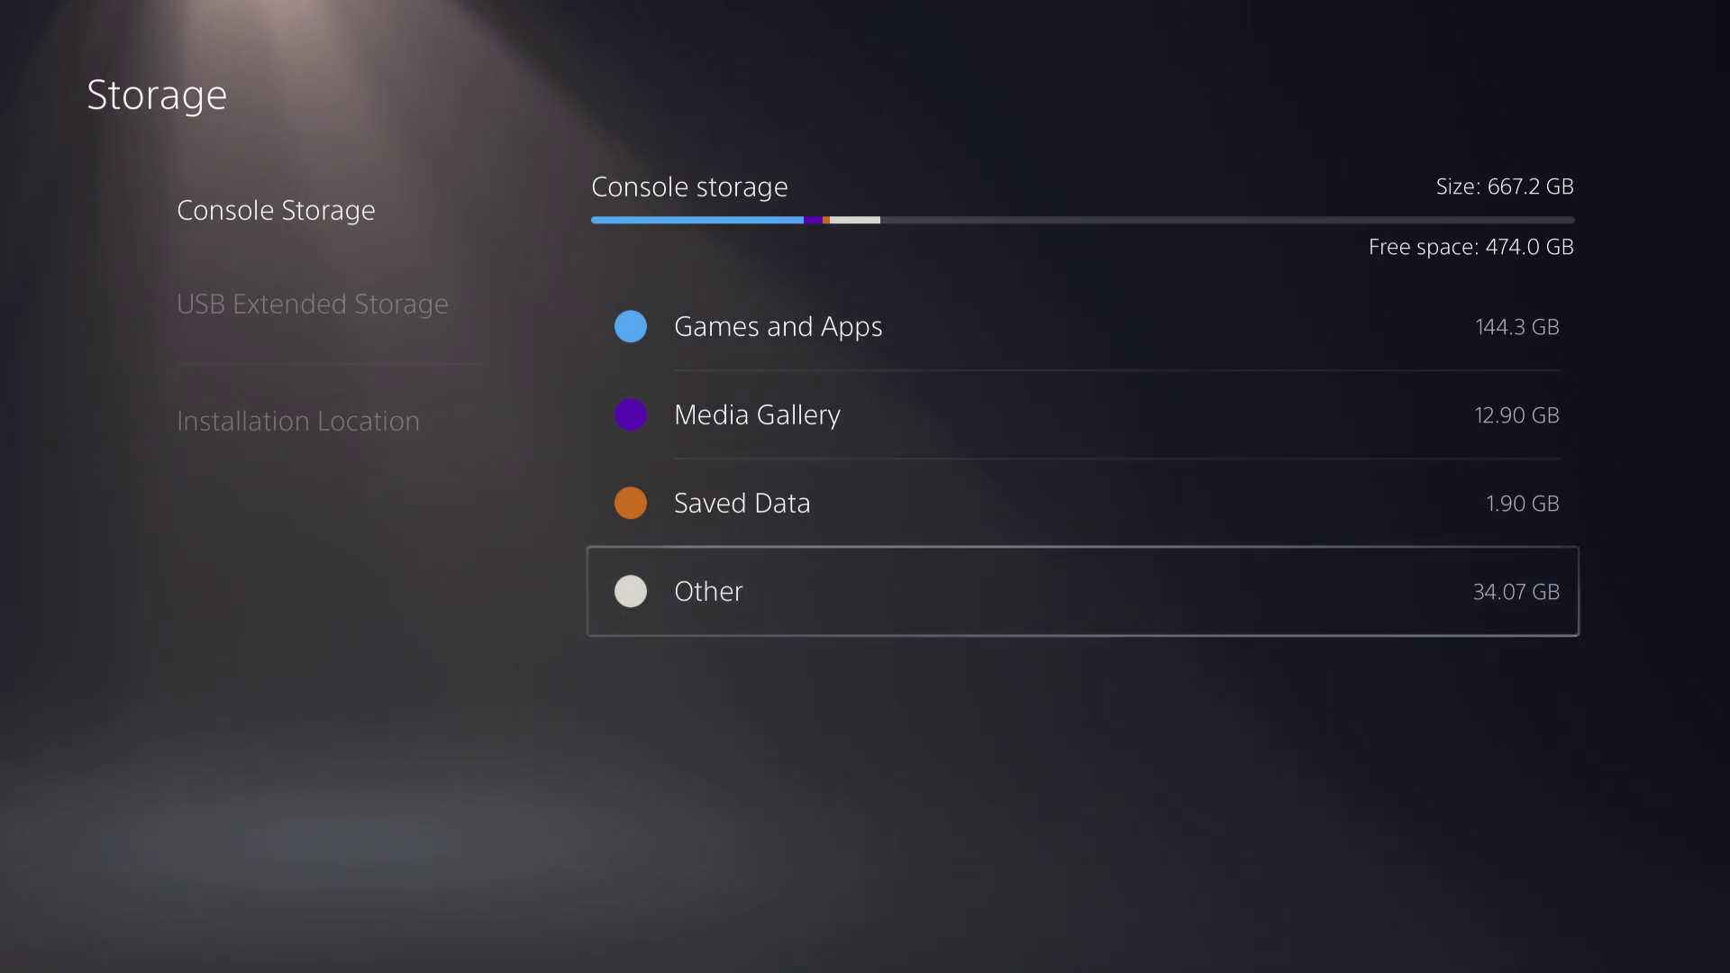
Look through the remaining games and apps in console storage for further large titles such as Grand Theft Auto V
{"action": "key", "text": "Up"}
{"action": "key", "text": "Up"}
{"action": "key", "text": "Up"}
{"action": "key", "text": "Return"}
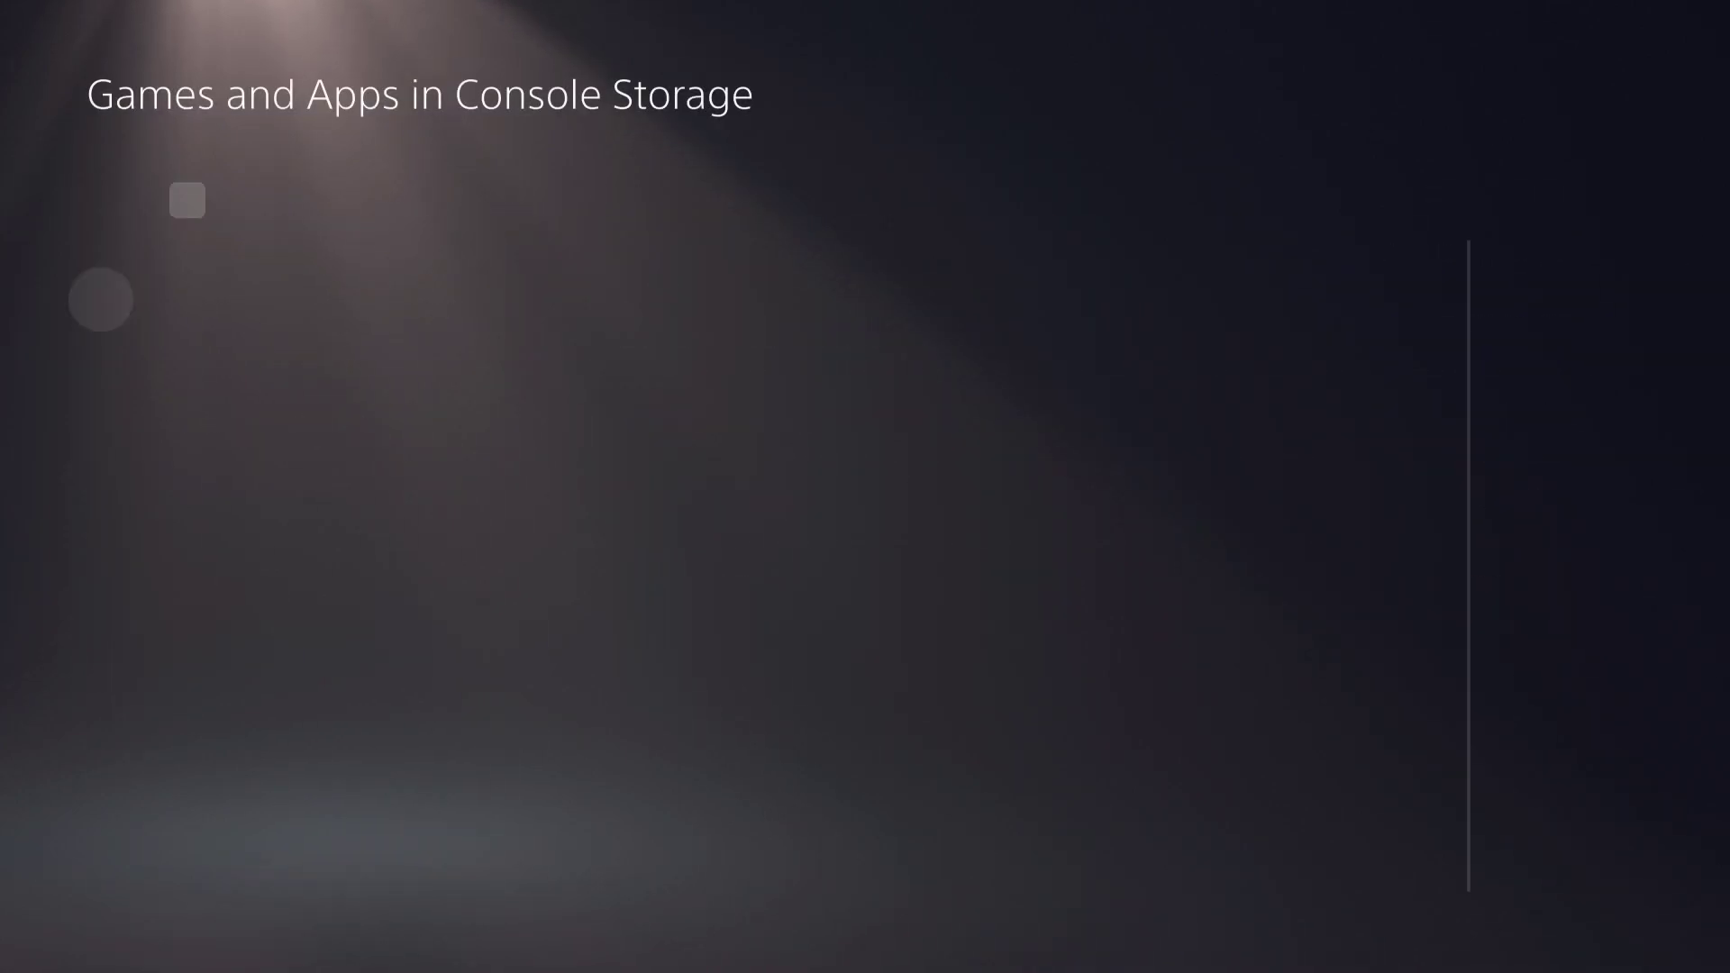
{"action": "key", "text": "Left"}
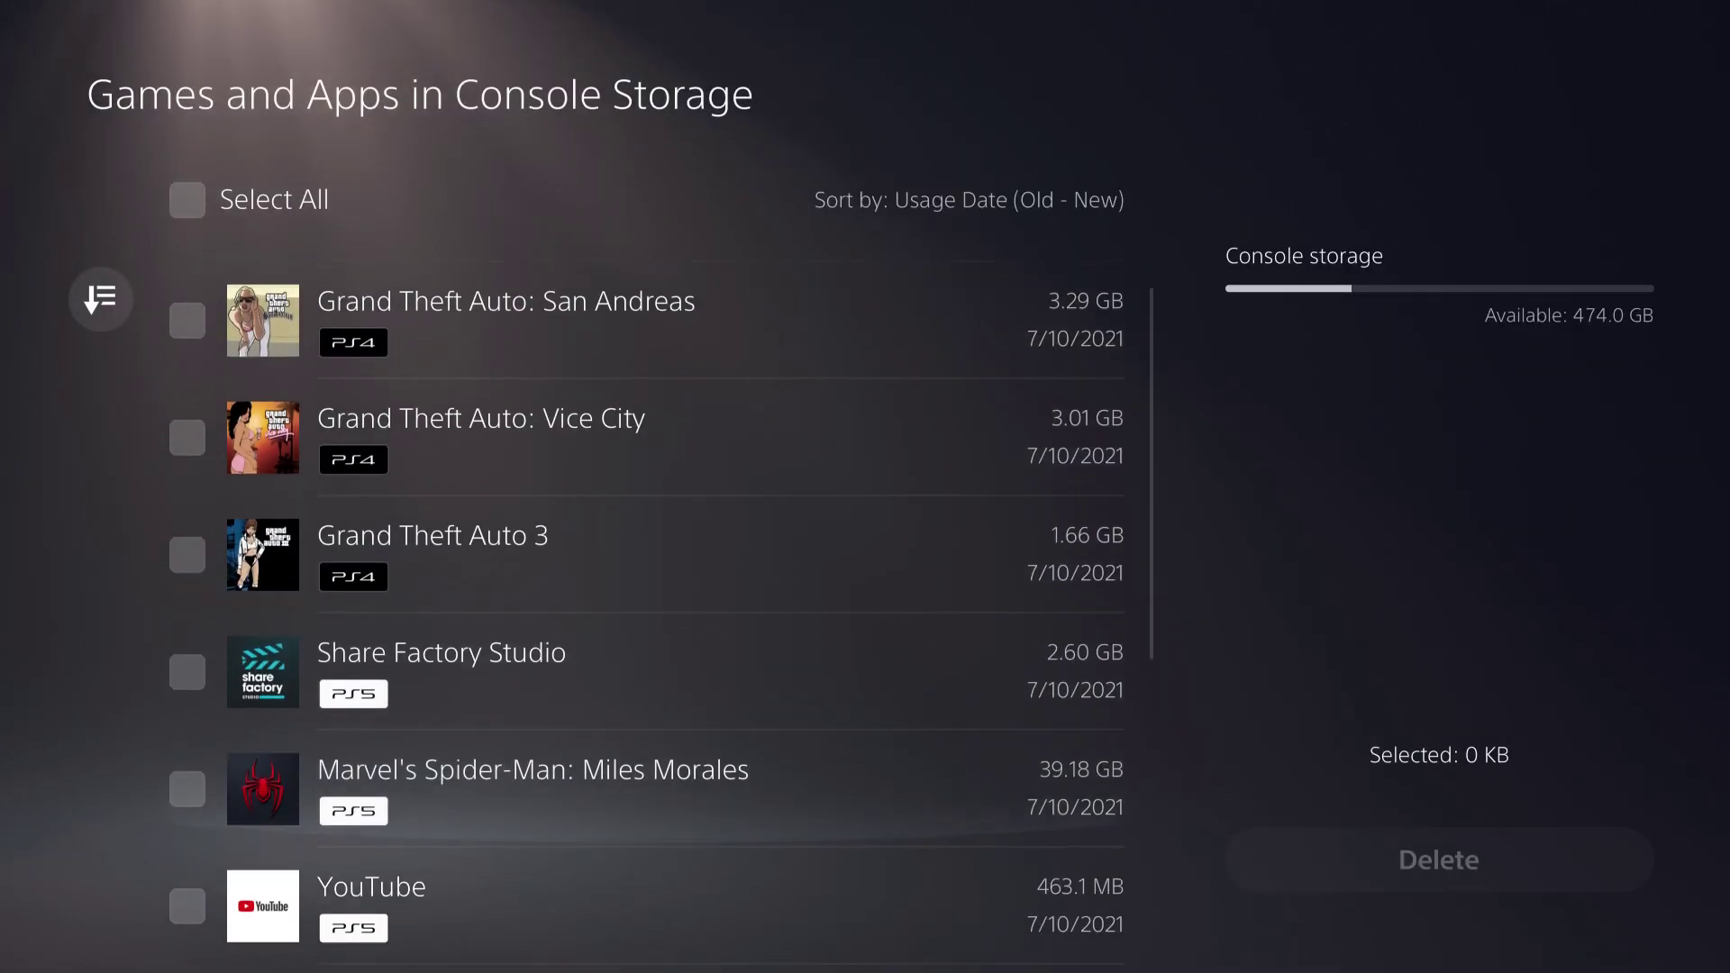
{"action": "key", "text": "Right"}
{"action": "key", "text": "Down"}
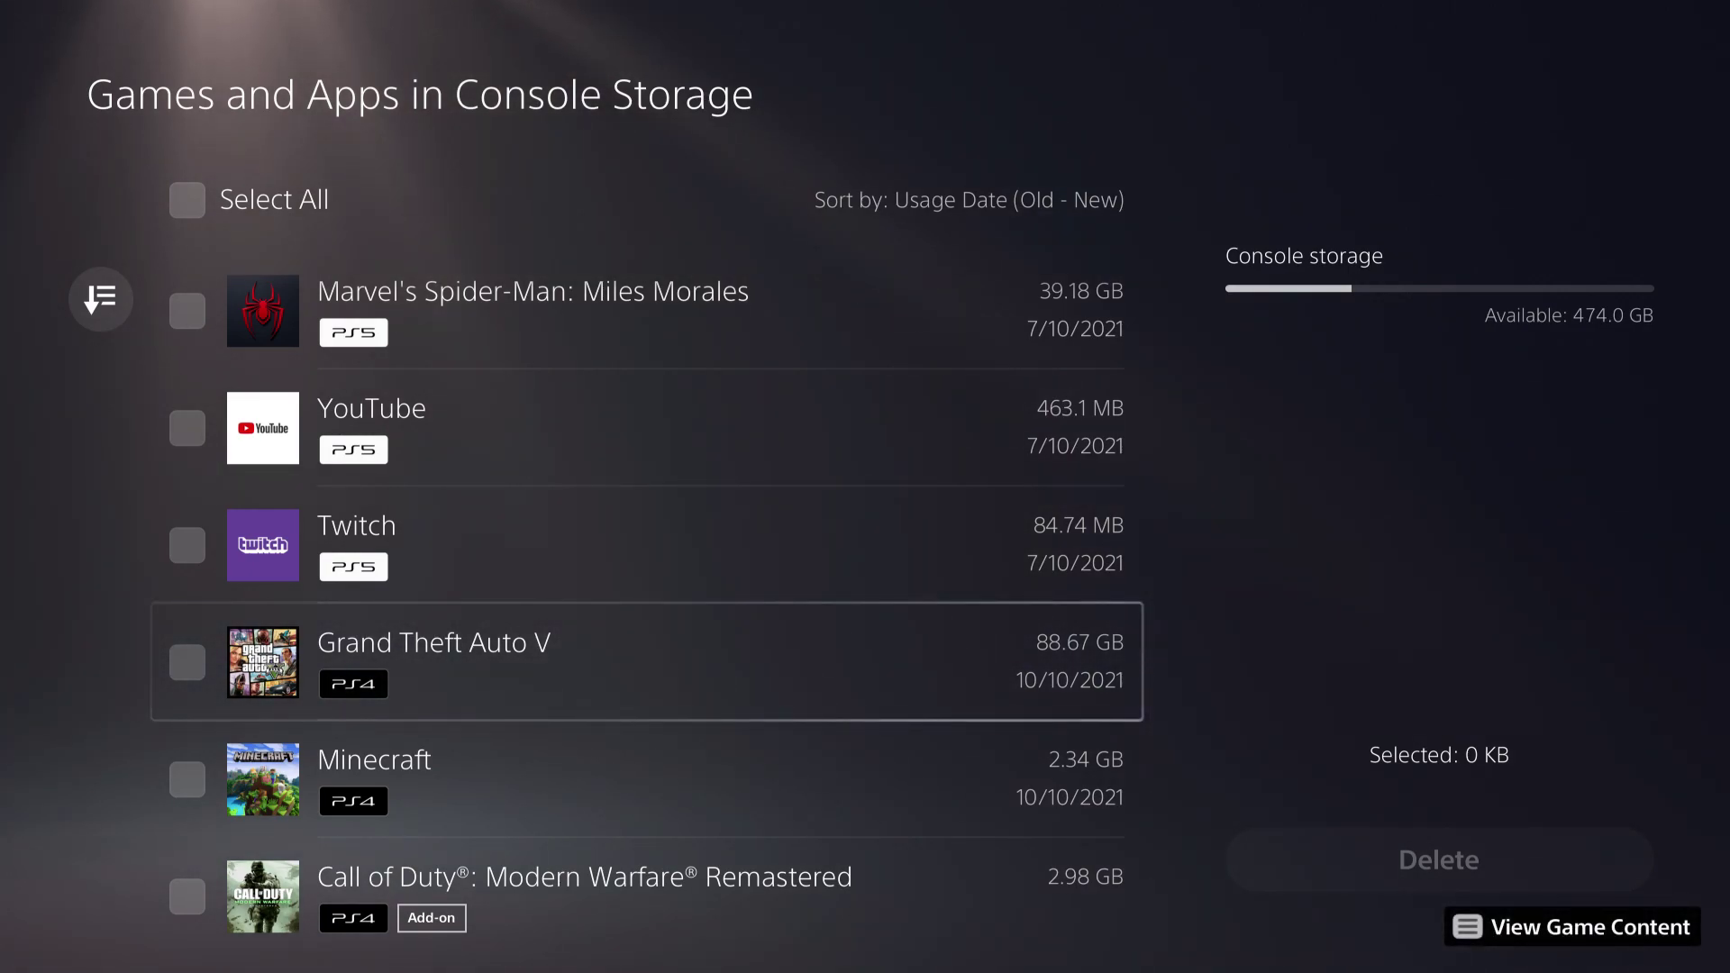
{"action": "key", "text": "Escape"}
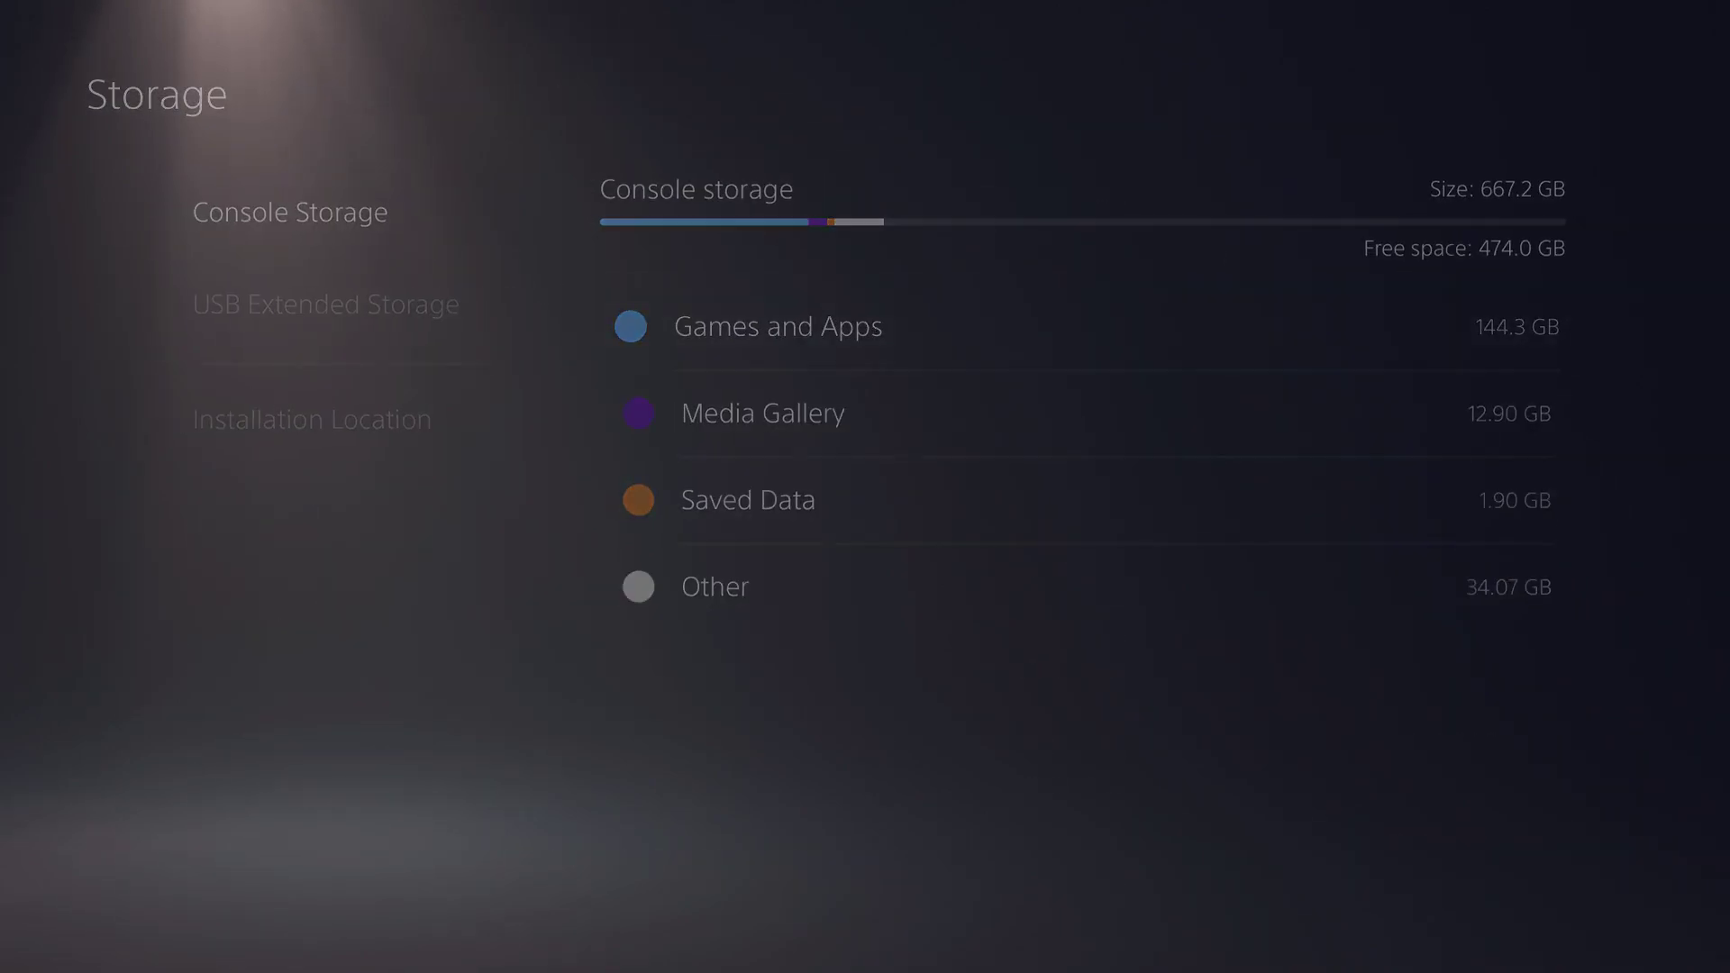
{"action": "key", "text": "Return"}
{"action": "key", "text": "Down"}
{"action": "key", "text": "Down"}
{"action": "key", "text": "Down"}
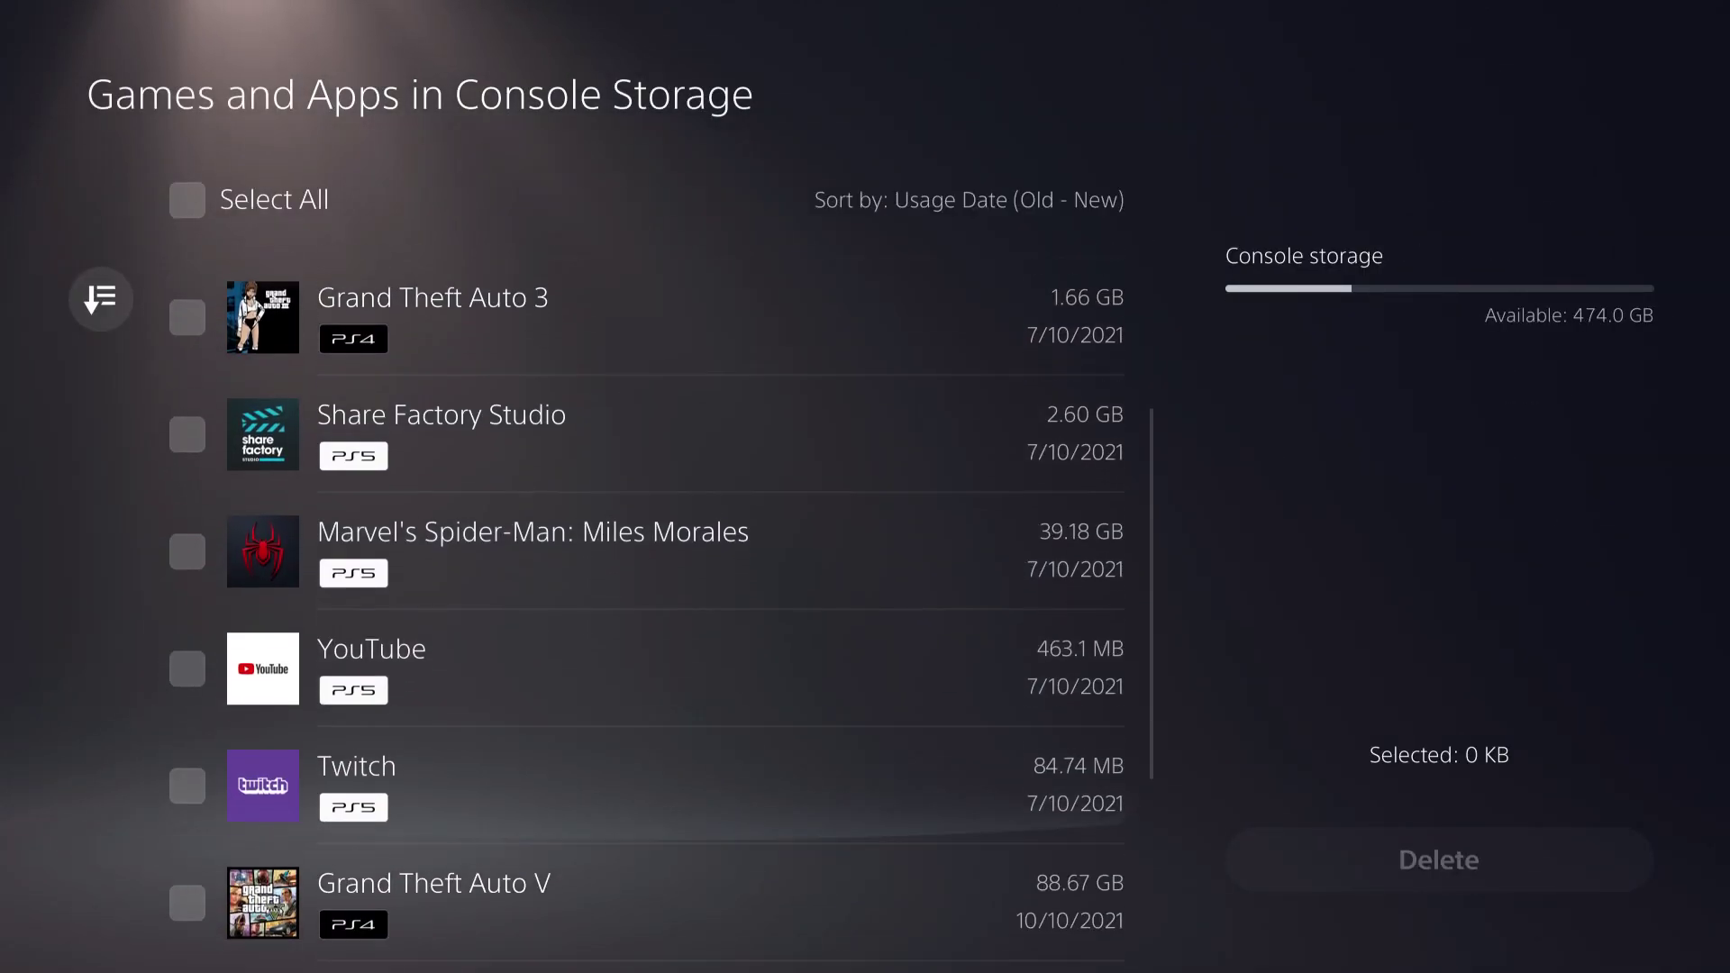
{"action": "key", "text": "Down"}
{"action": "key", "text": "Down"}
{"action": "key", "text": "Up"}
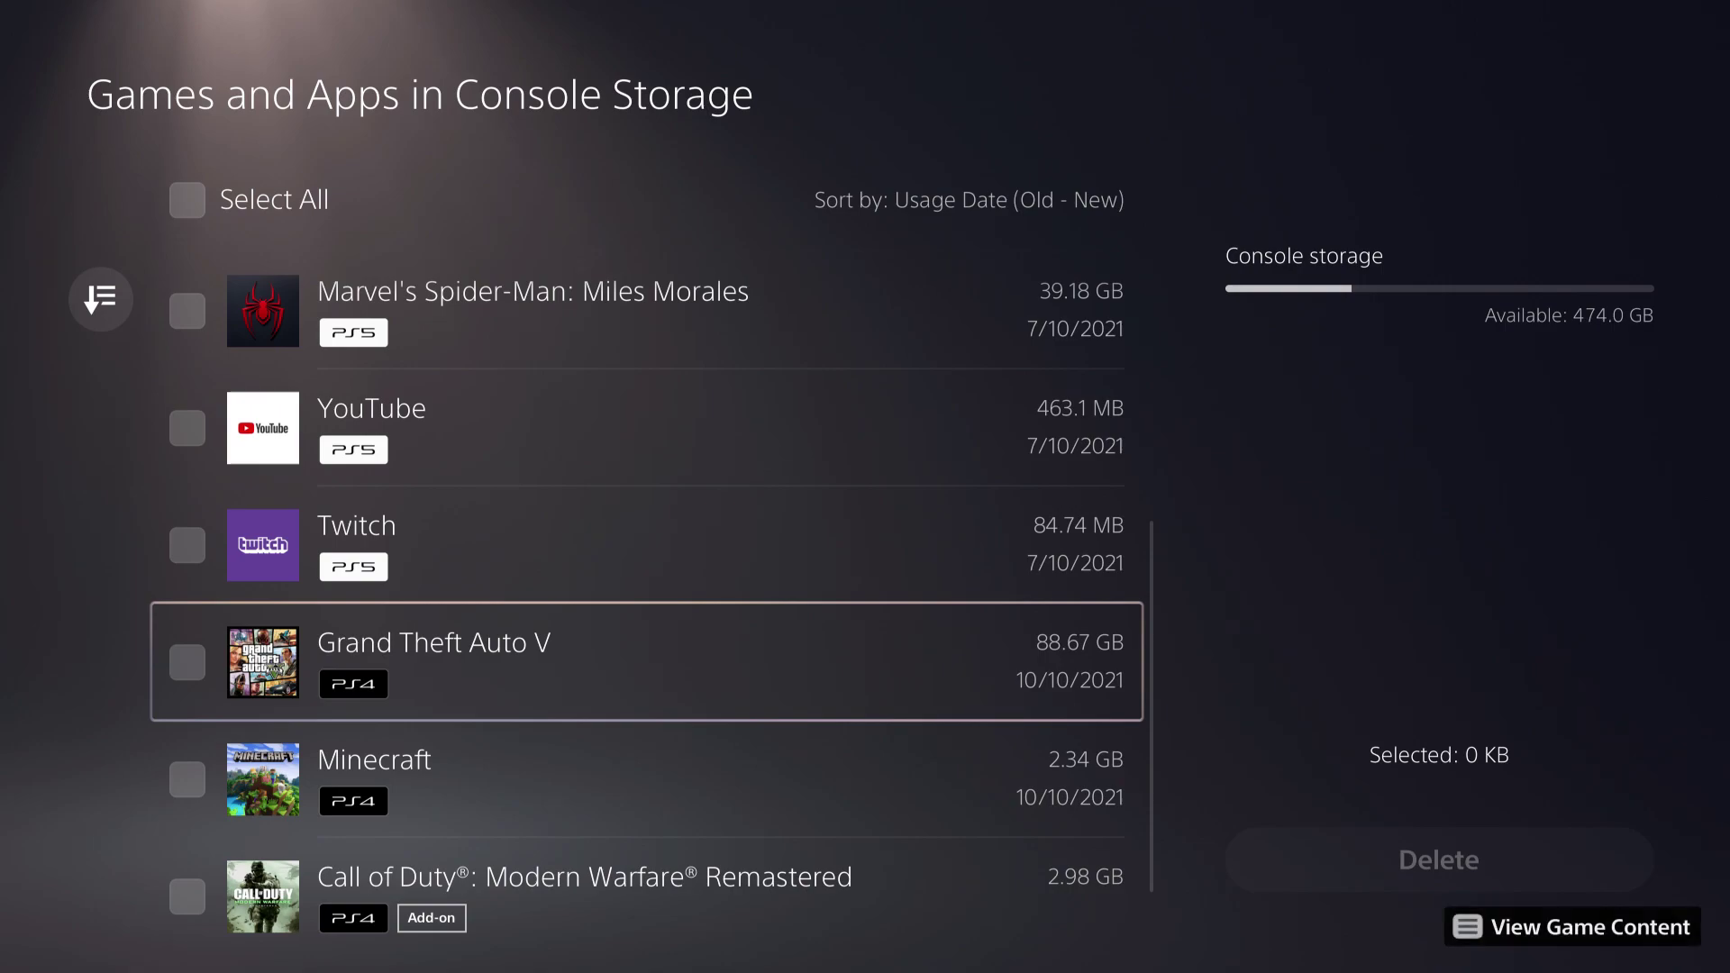
{"action": "key", "text": "Escape"}
Read the information about what the Other storage category is reserved for and close it
{"action": "key", "text": "Down"}
{"action": "key", "text": "Down"}
{"action": "key", "text": "Down"}
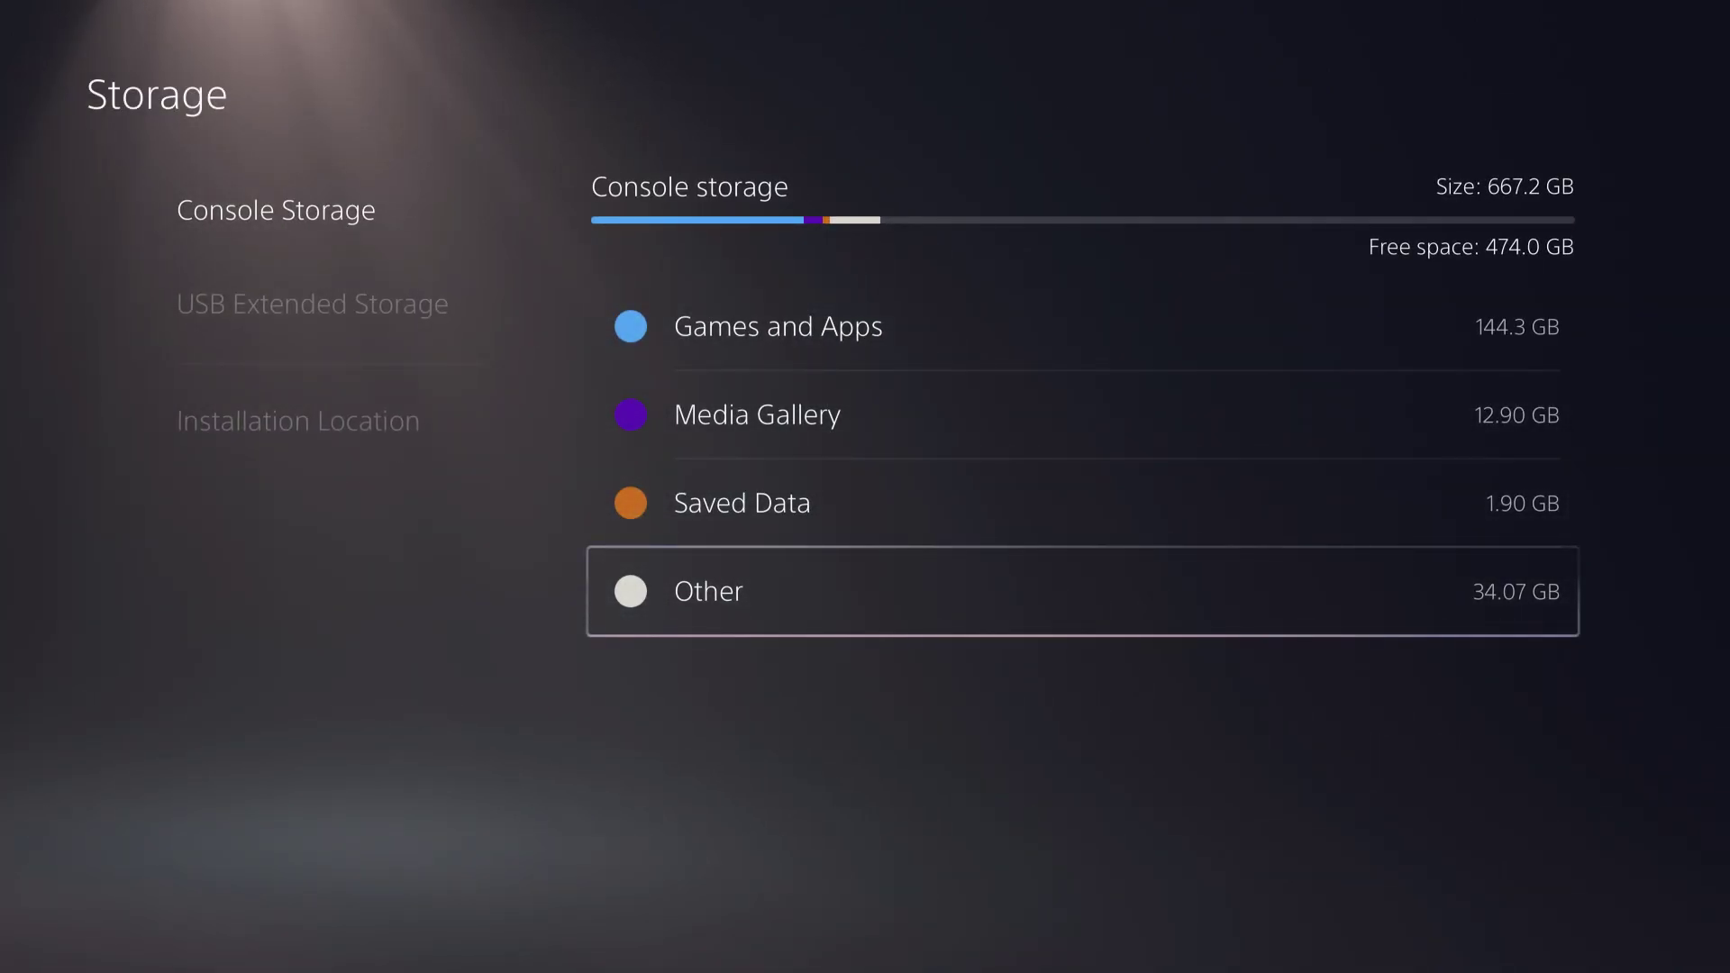
{"action": "key", "text": "Return"}
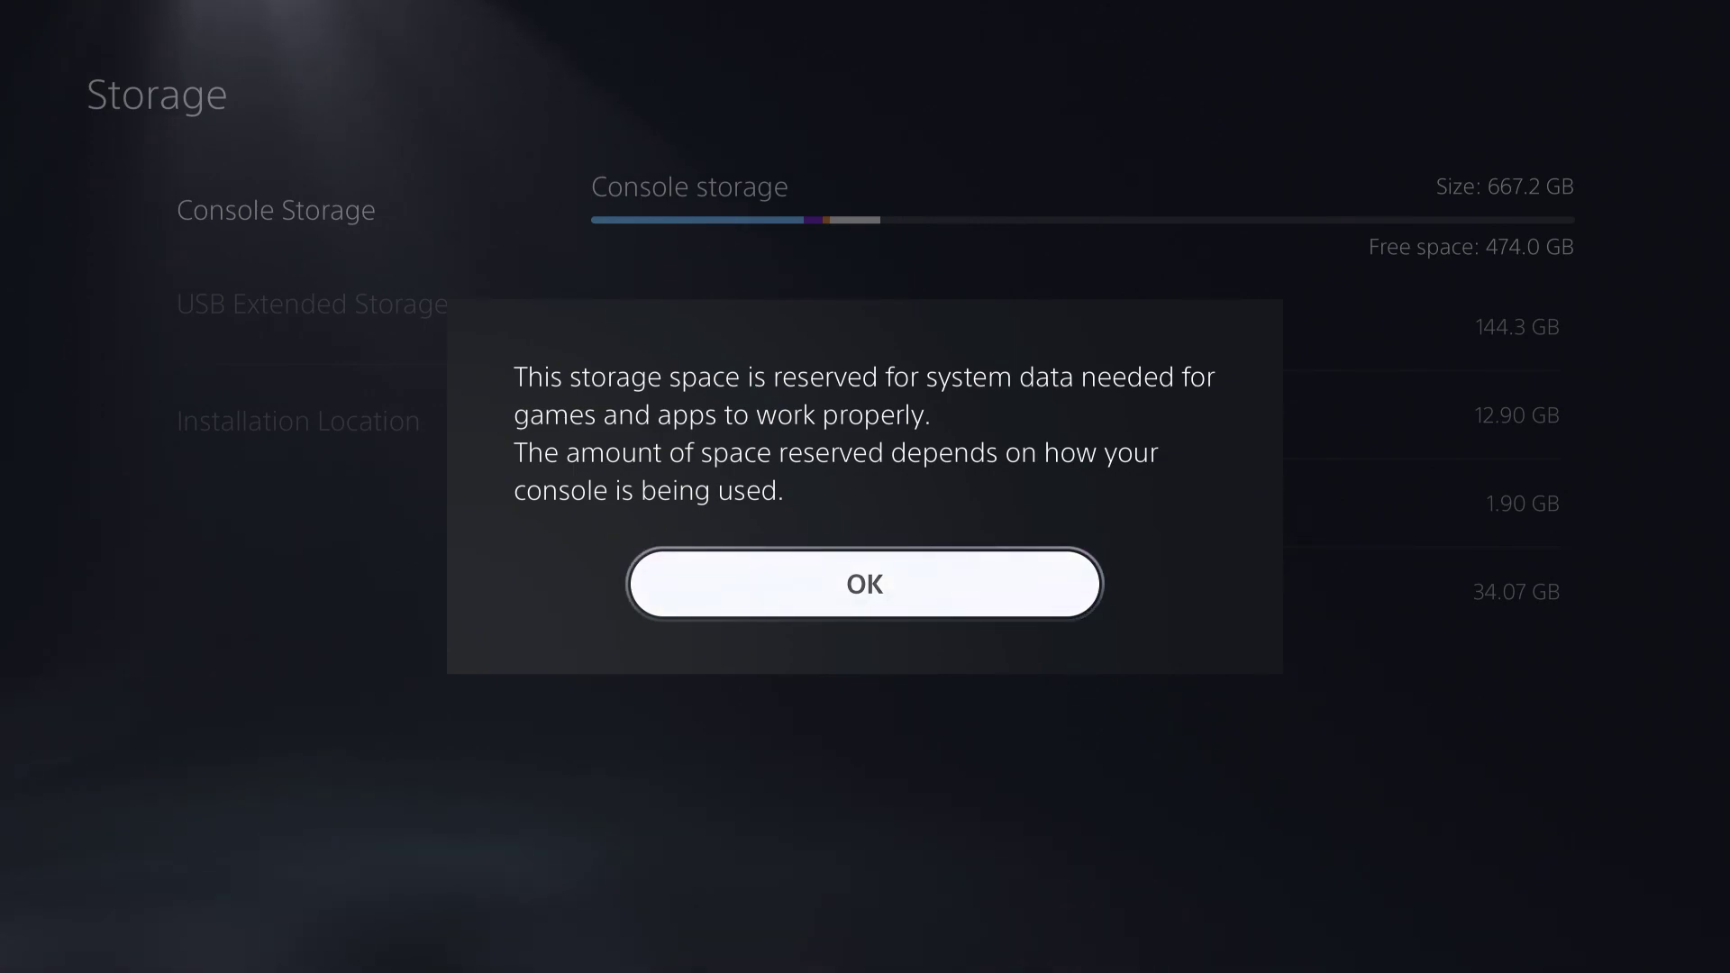
{"action": "key", "text": "Return"}
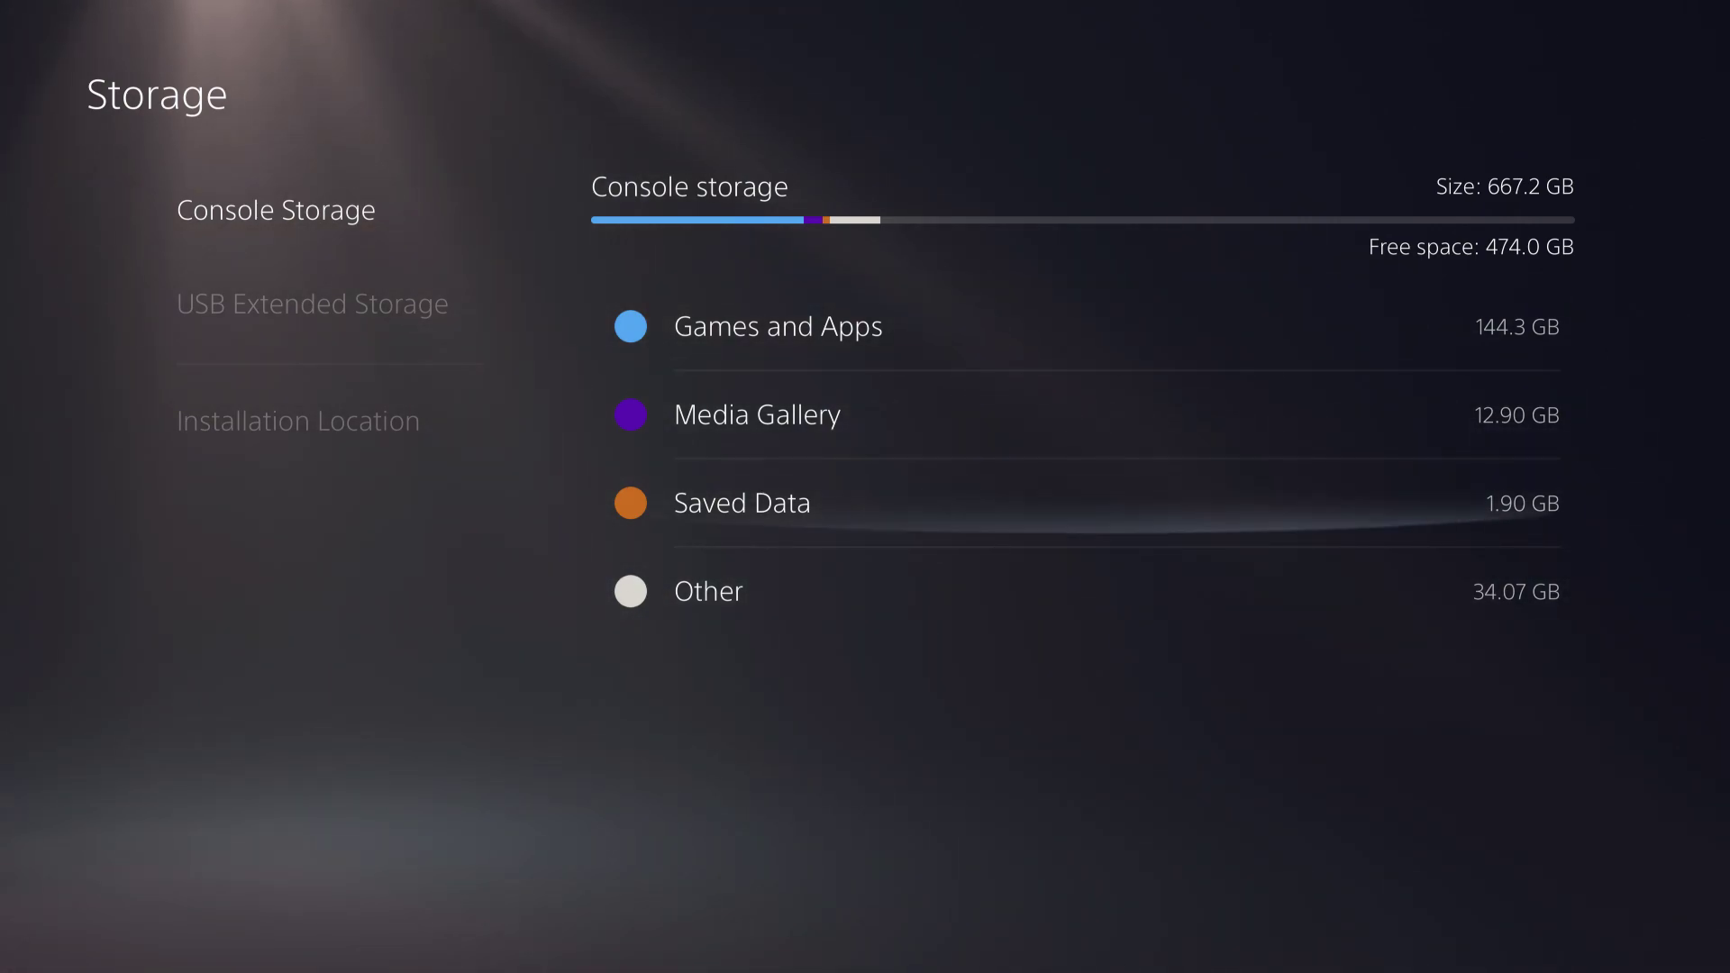
Compare the Games and Apps, Media Gallery, Saved Data and Other categories in the console storage breakdown
{"action": "key", "text": "Up"}
{"action": "key", "text": "Up"}
{"action": "key", "text": "Down"}
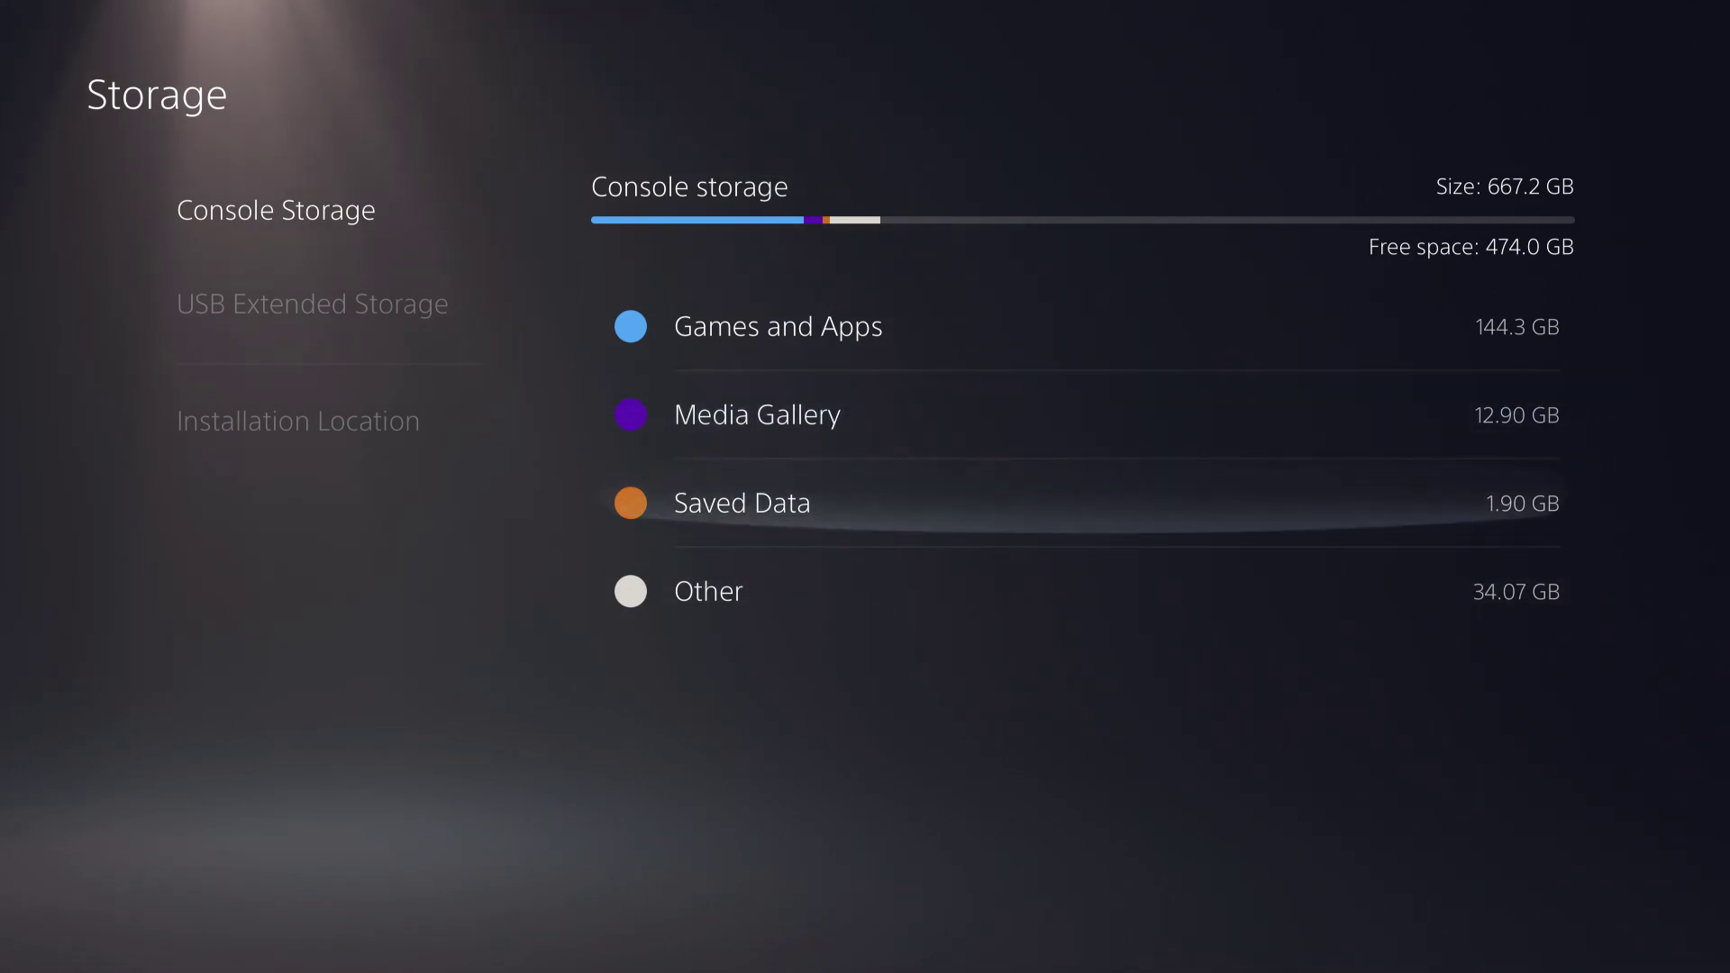
{"action": "key", "text": "Down"}
{"action": "key", "text": "Up"}
{"action": "key", "text": "Up"}
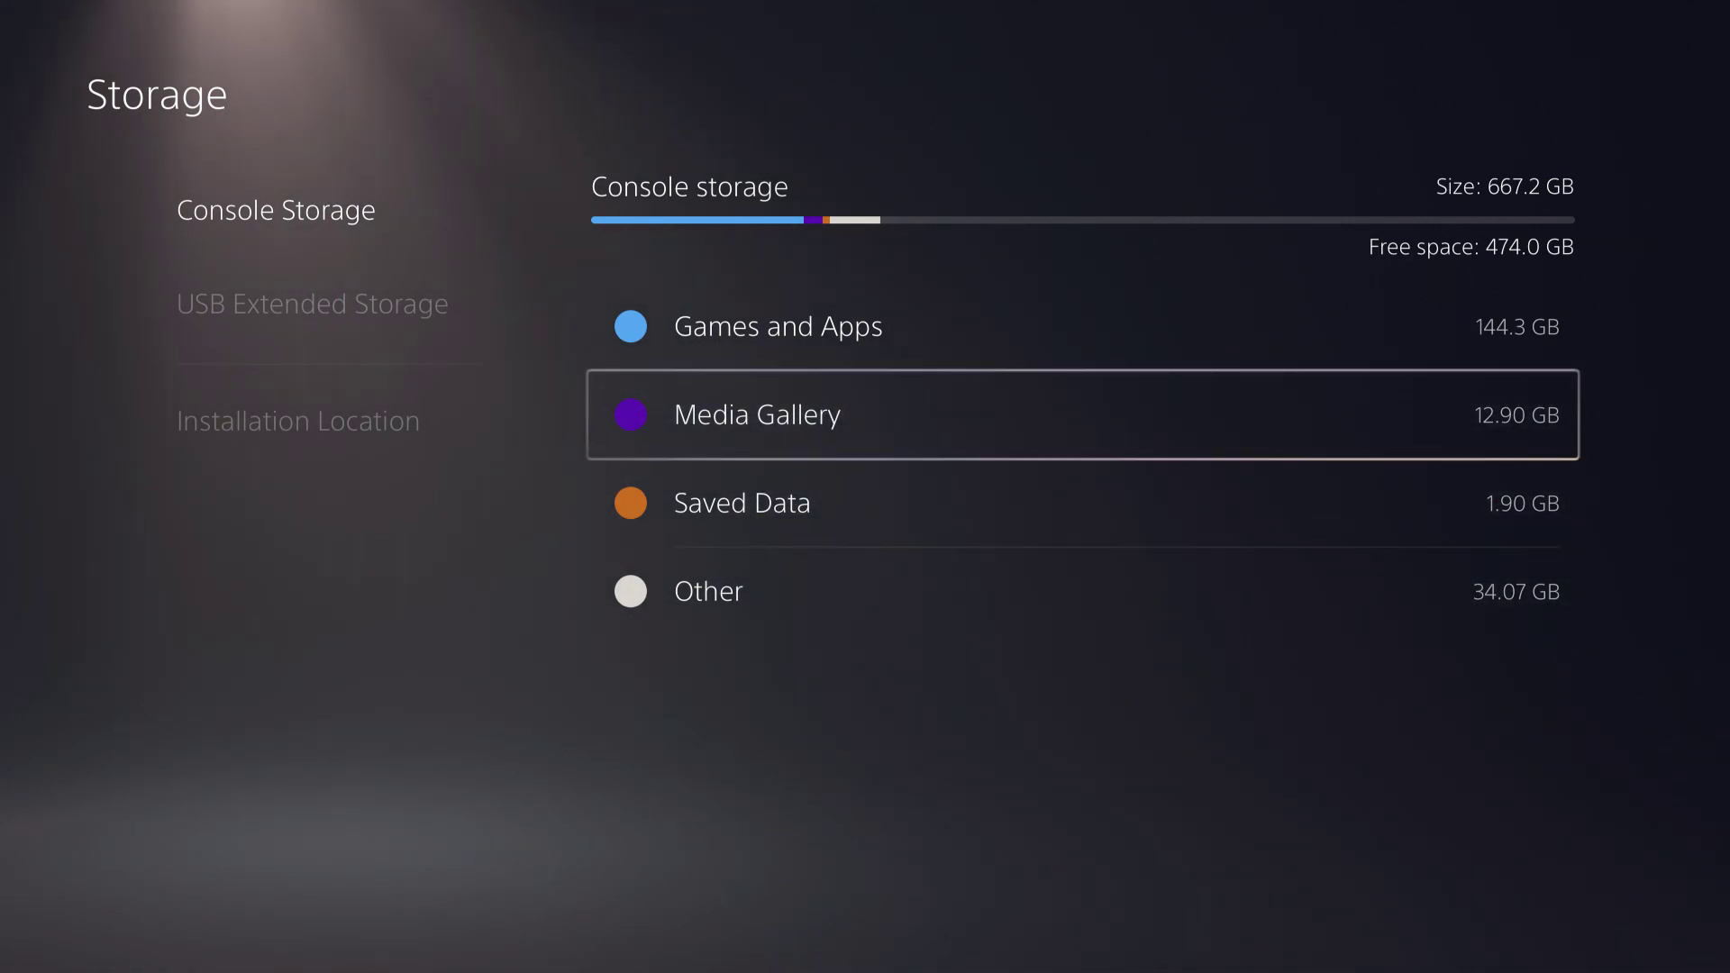
{"action": "key", "text": "Down"}
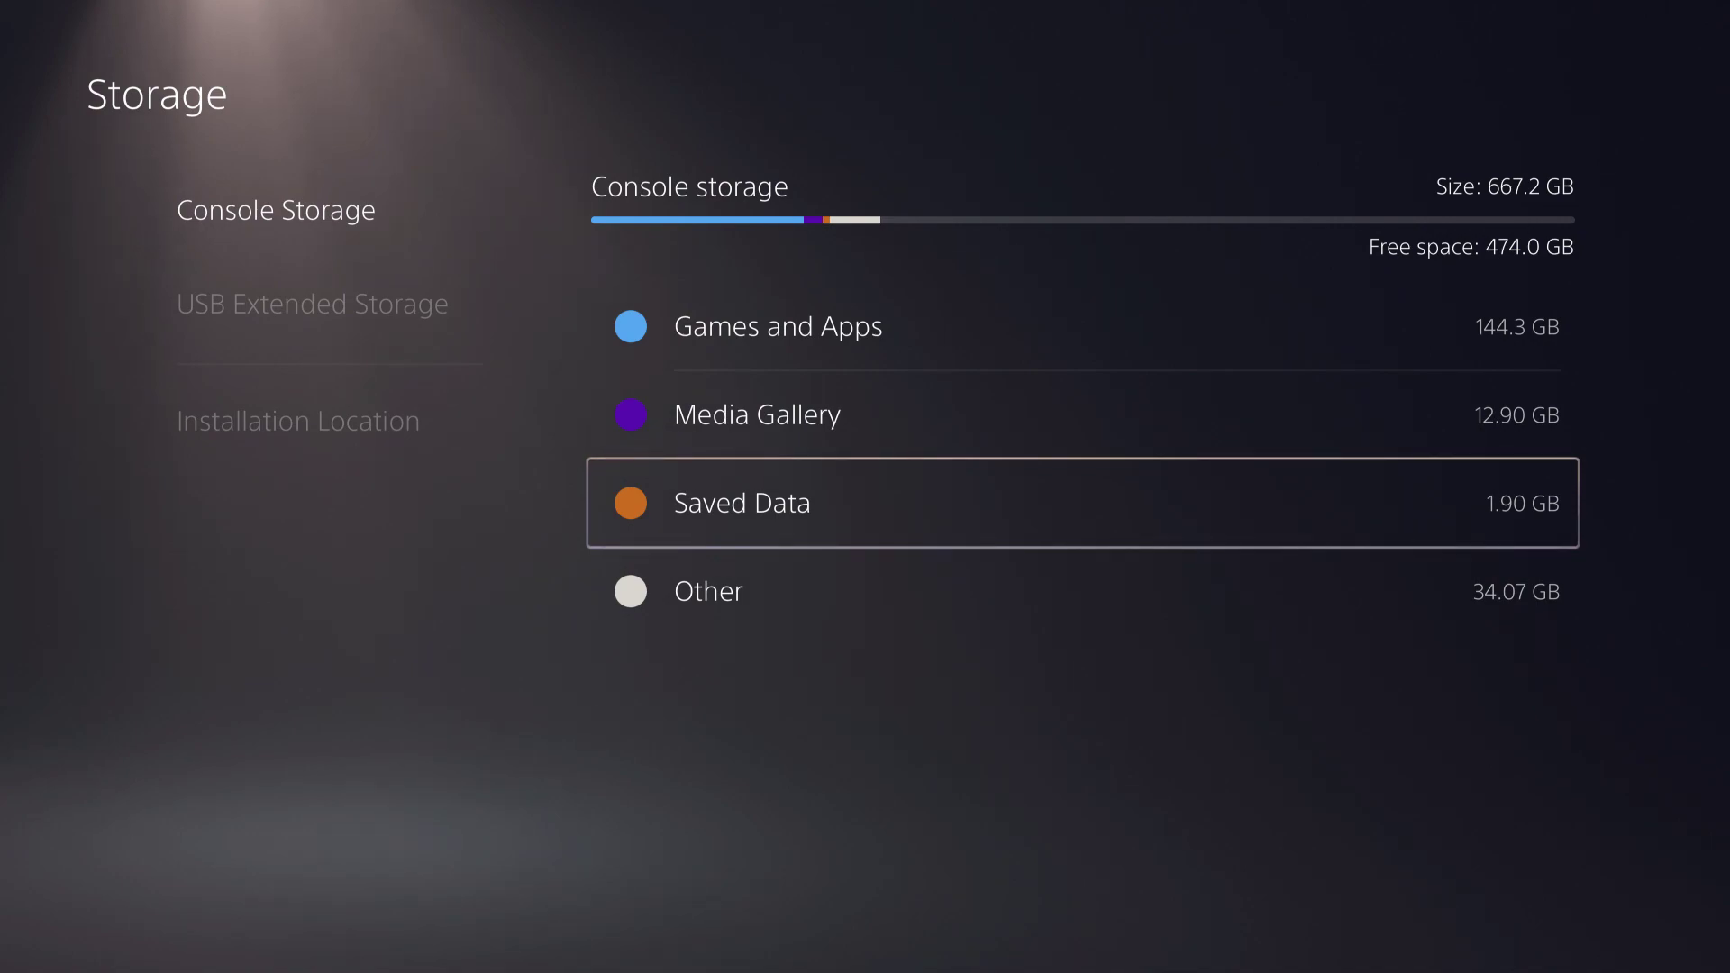
{"action": "key", "text": "Down"}
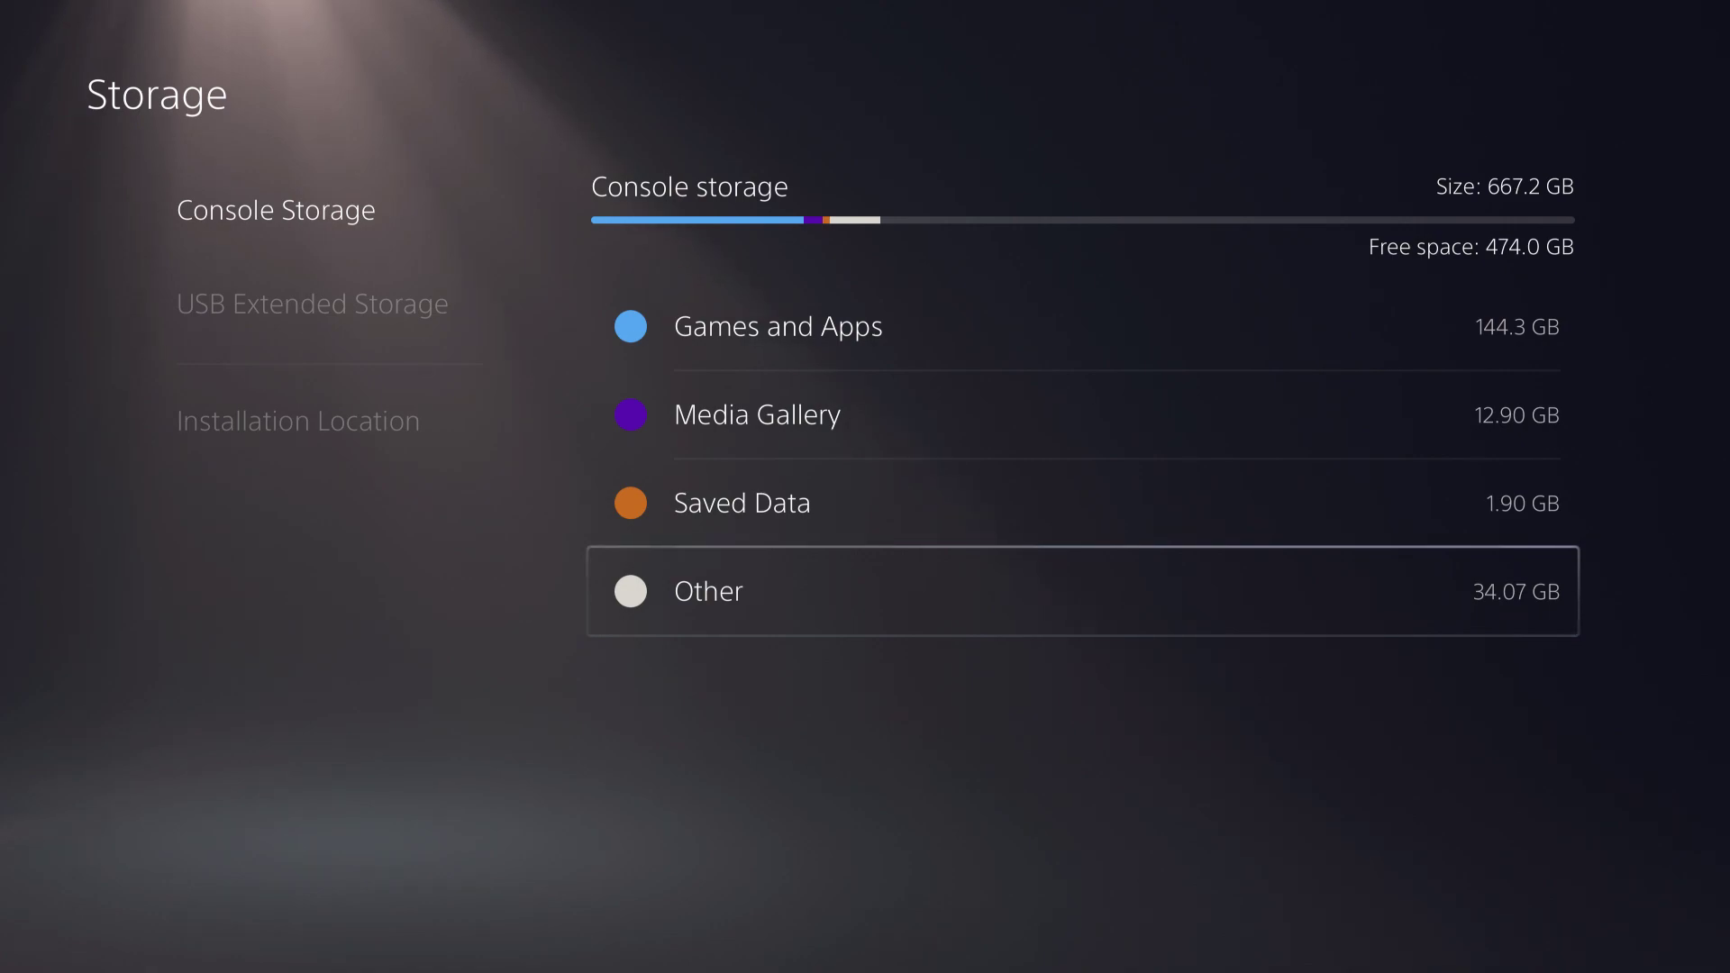
{"action": "key", "text": "Up"}
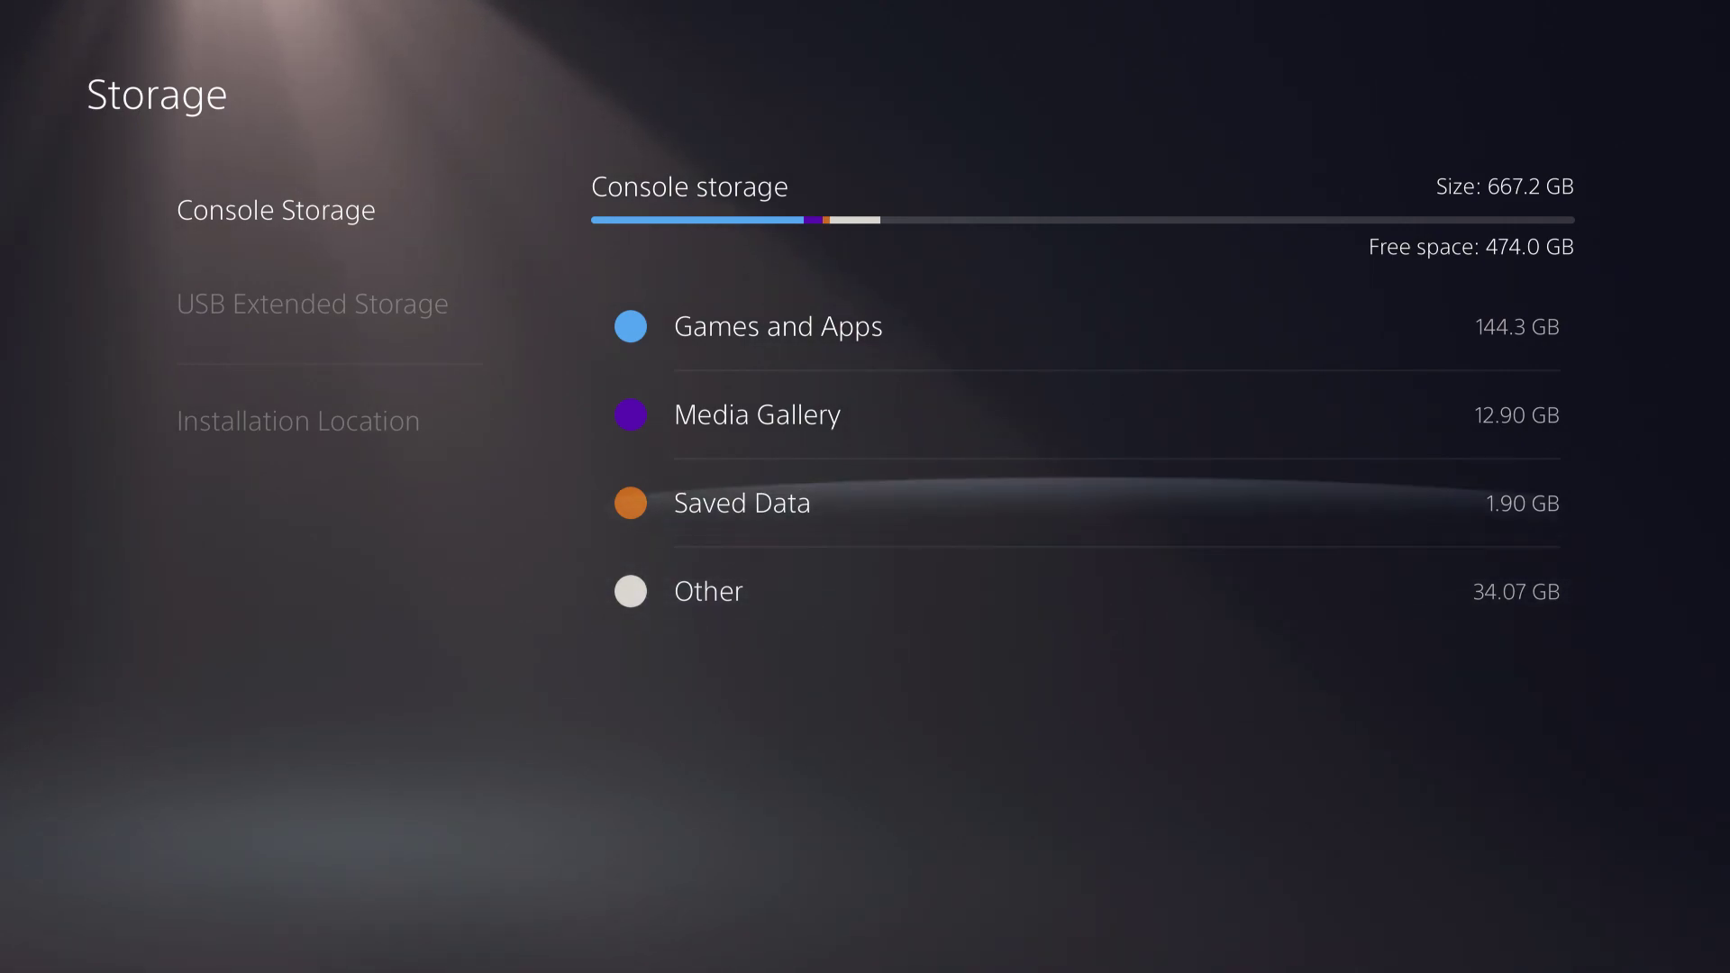
{"action": "key", "text": "Up"}
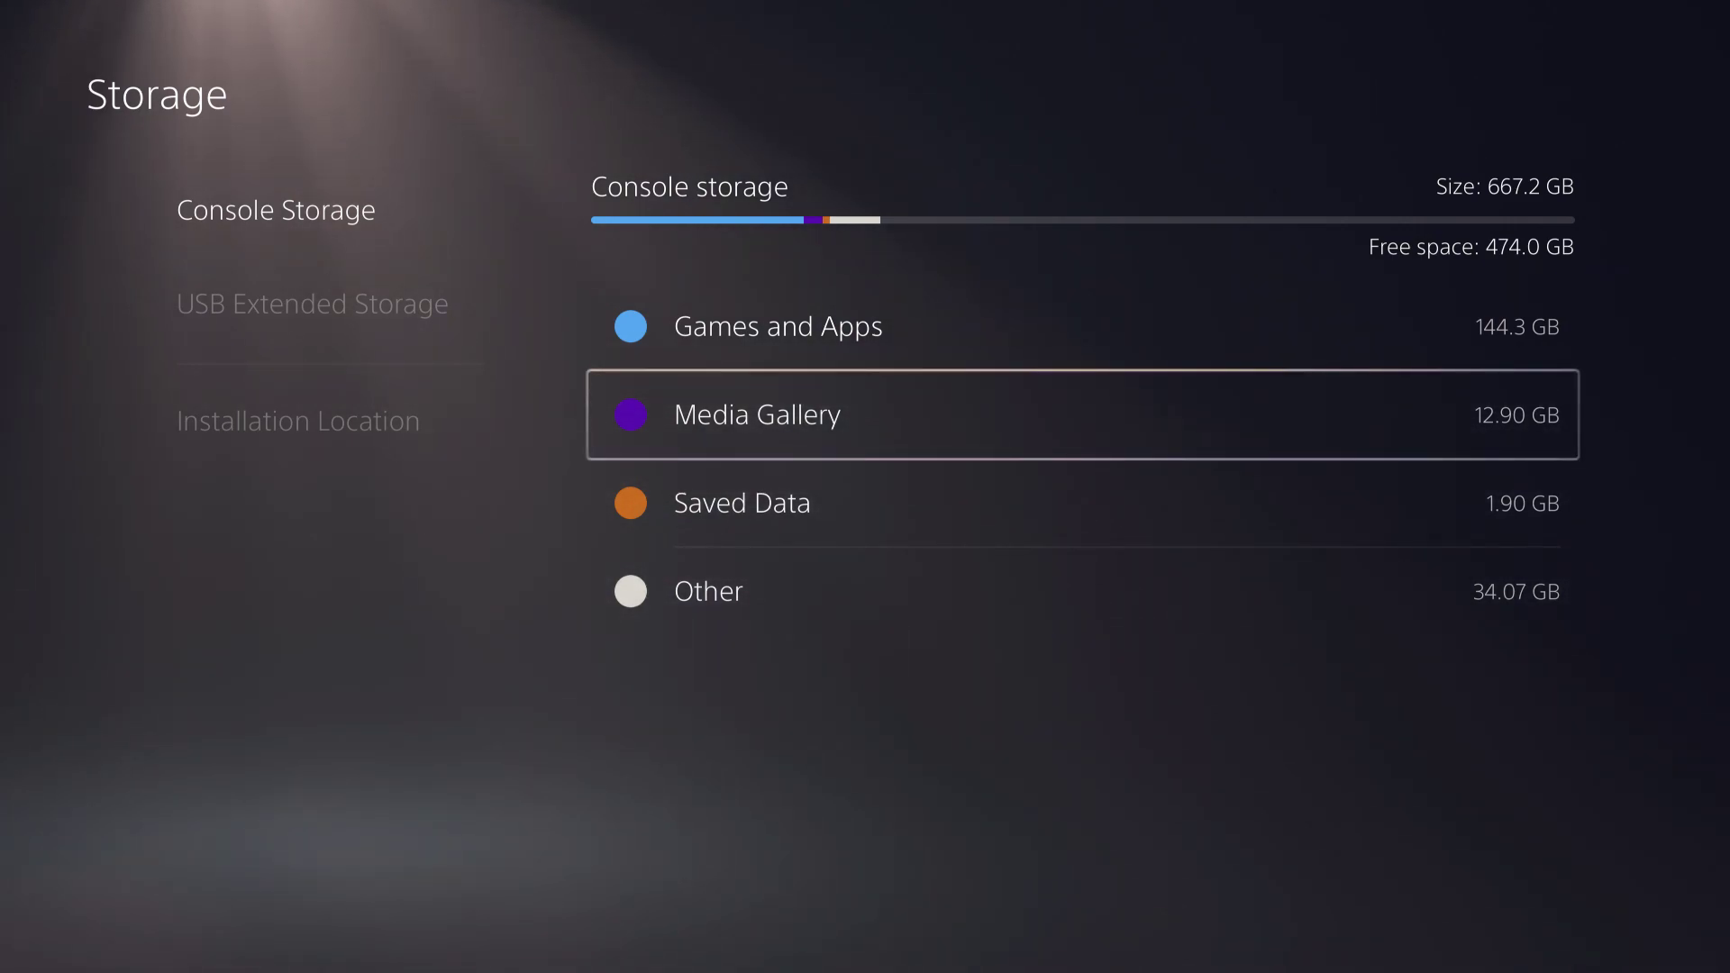
{"action": "key", "text": "Up"}
{"action": "key", "text": "Down"}
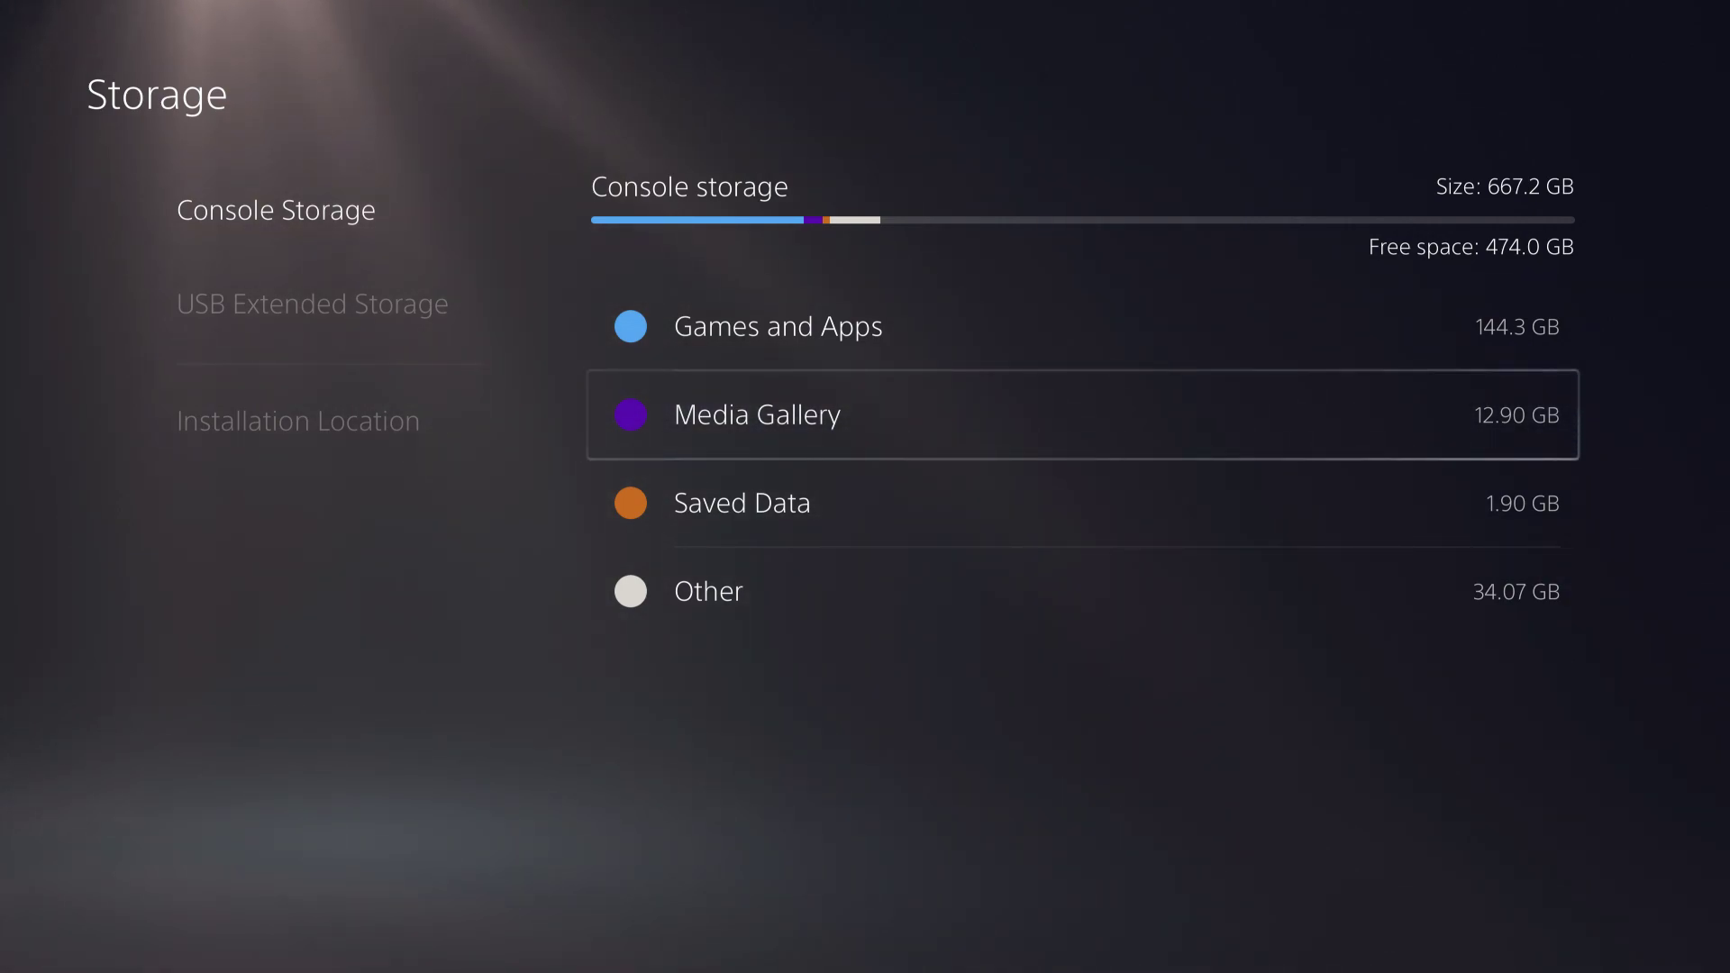
{"action": "key", "text": "Up"}
{"action": "key", "text": "Down"}
{"action": "key", "text": "Down"}
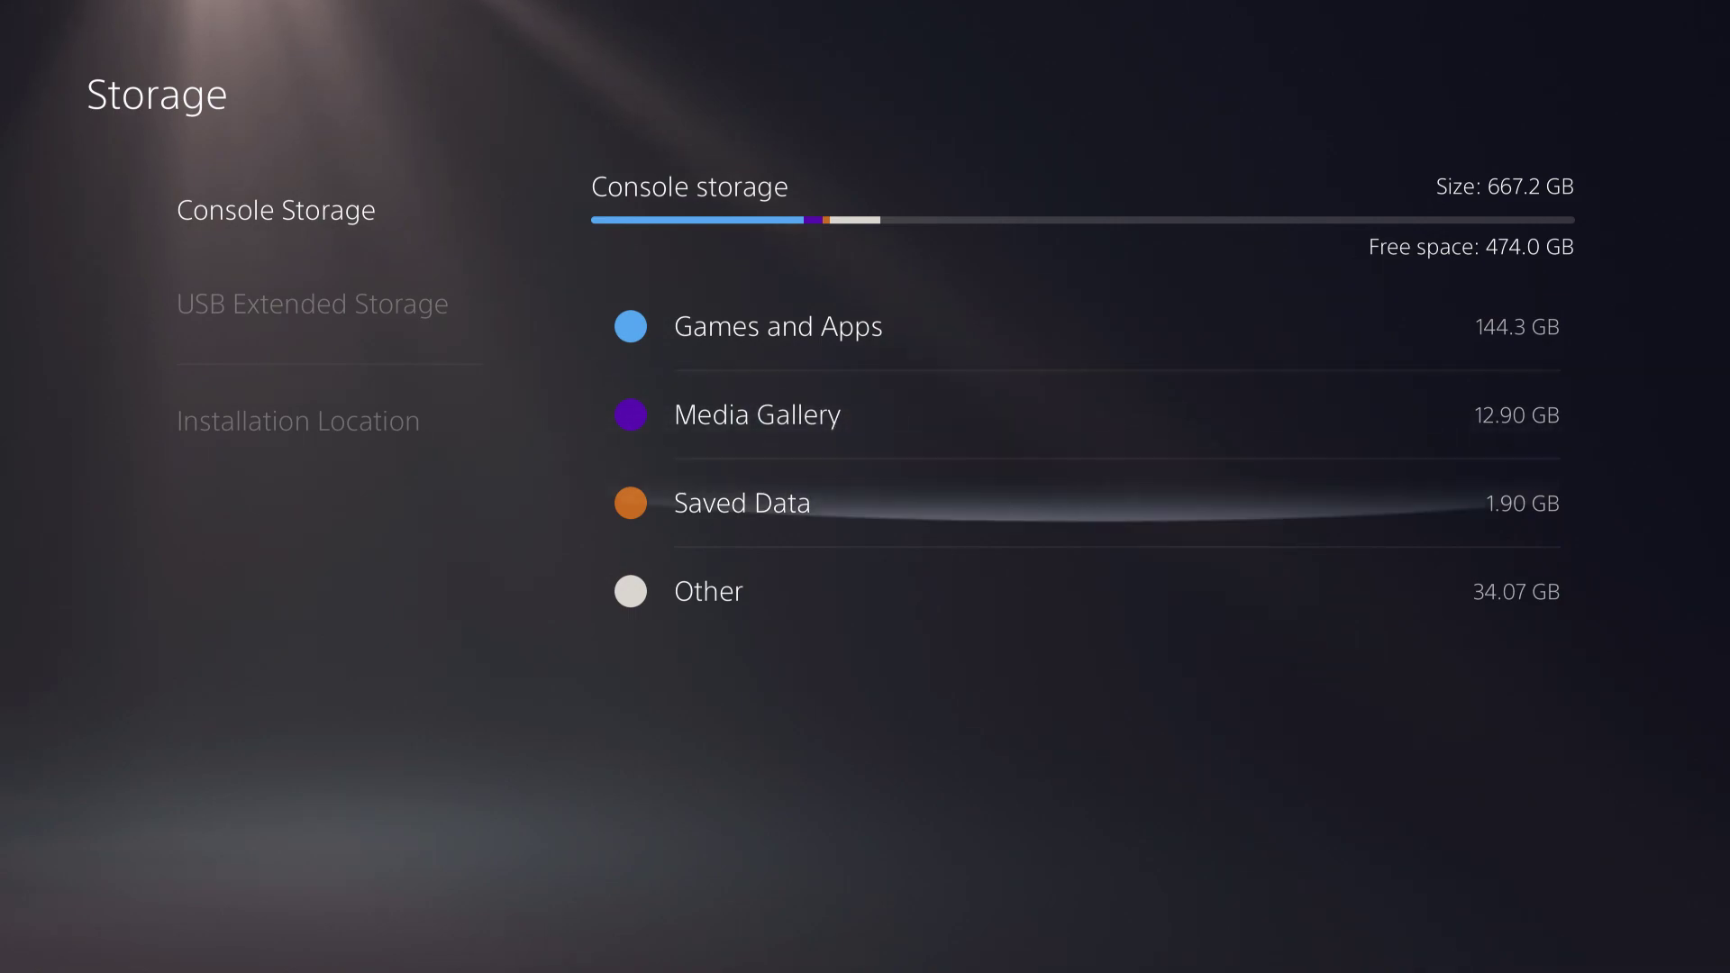
Open the Media Gallery from console storage and look over its largest video clips
{"action": "key", "text": "Up"}
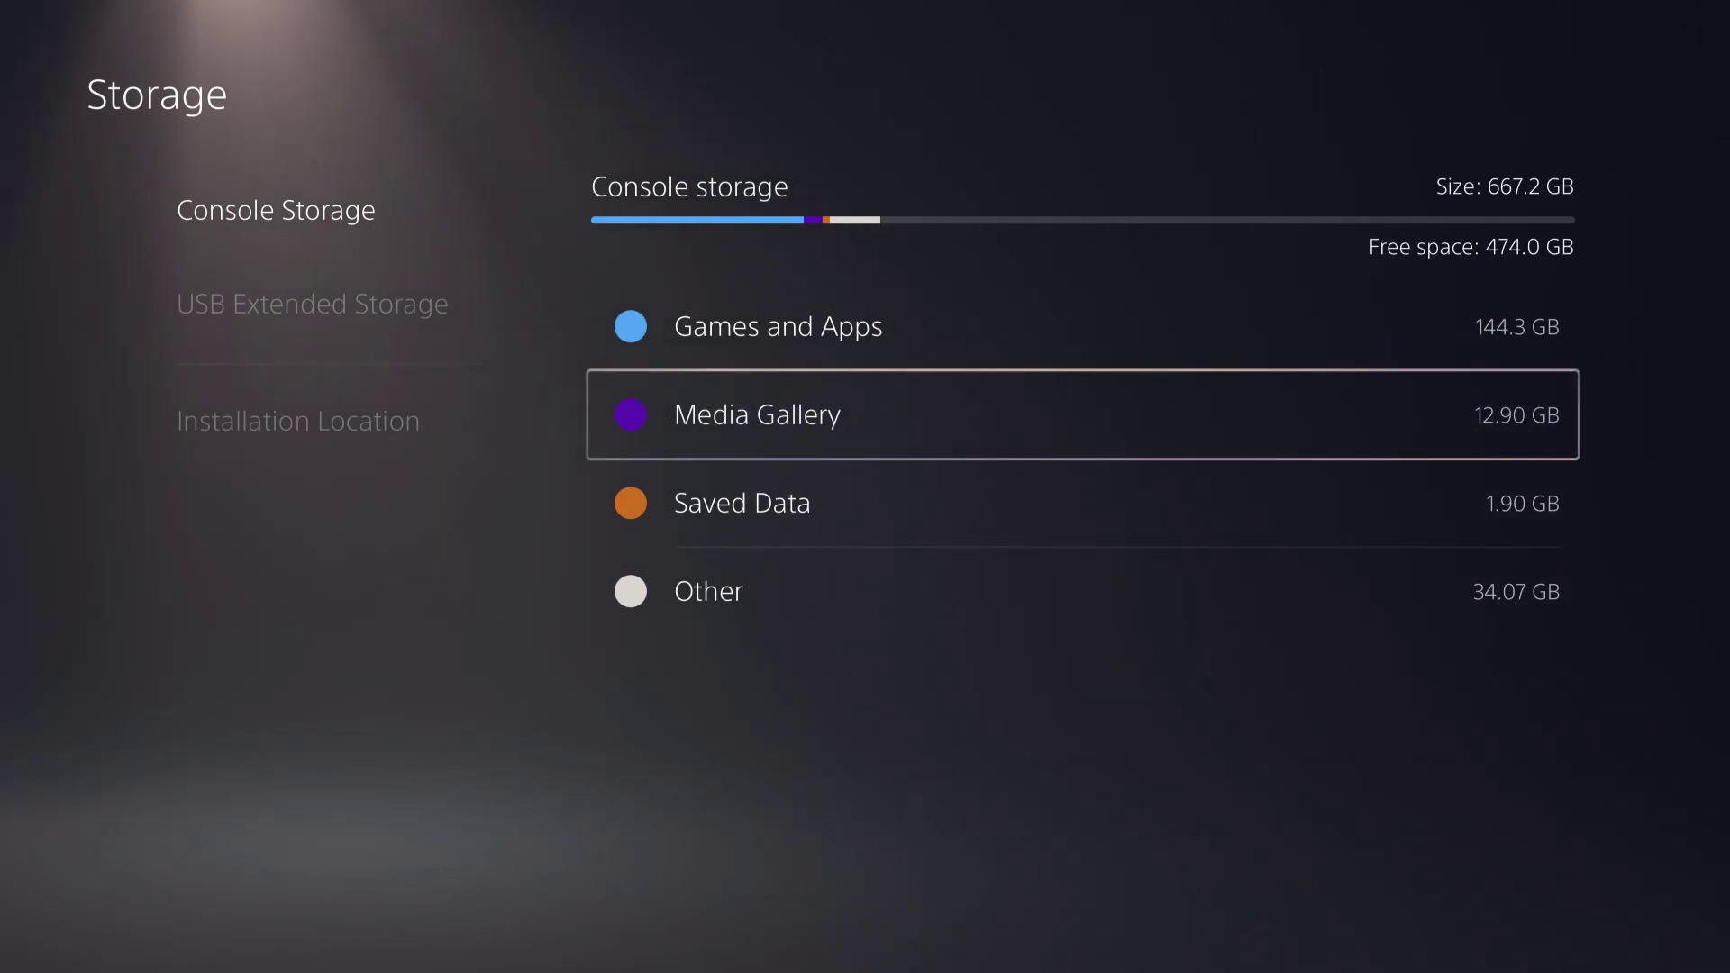
{"action": "key", "text": "Return"}
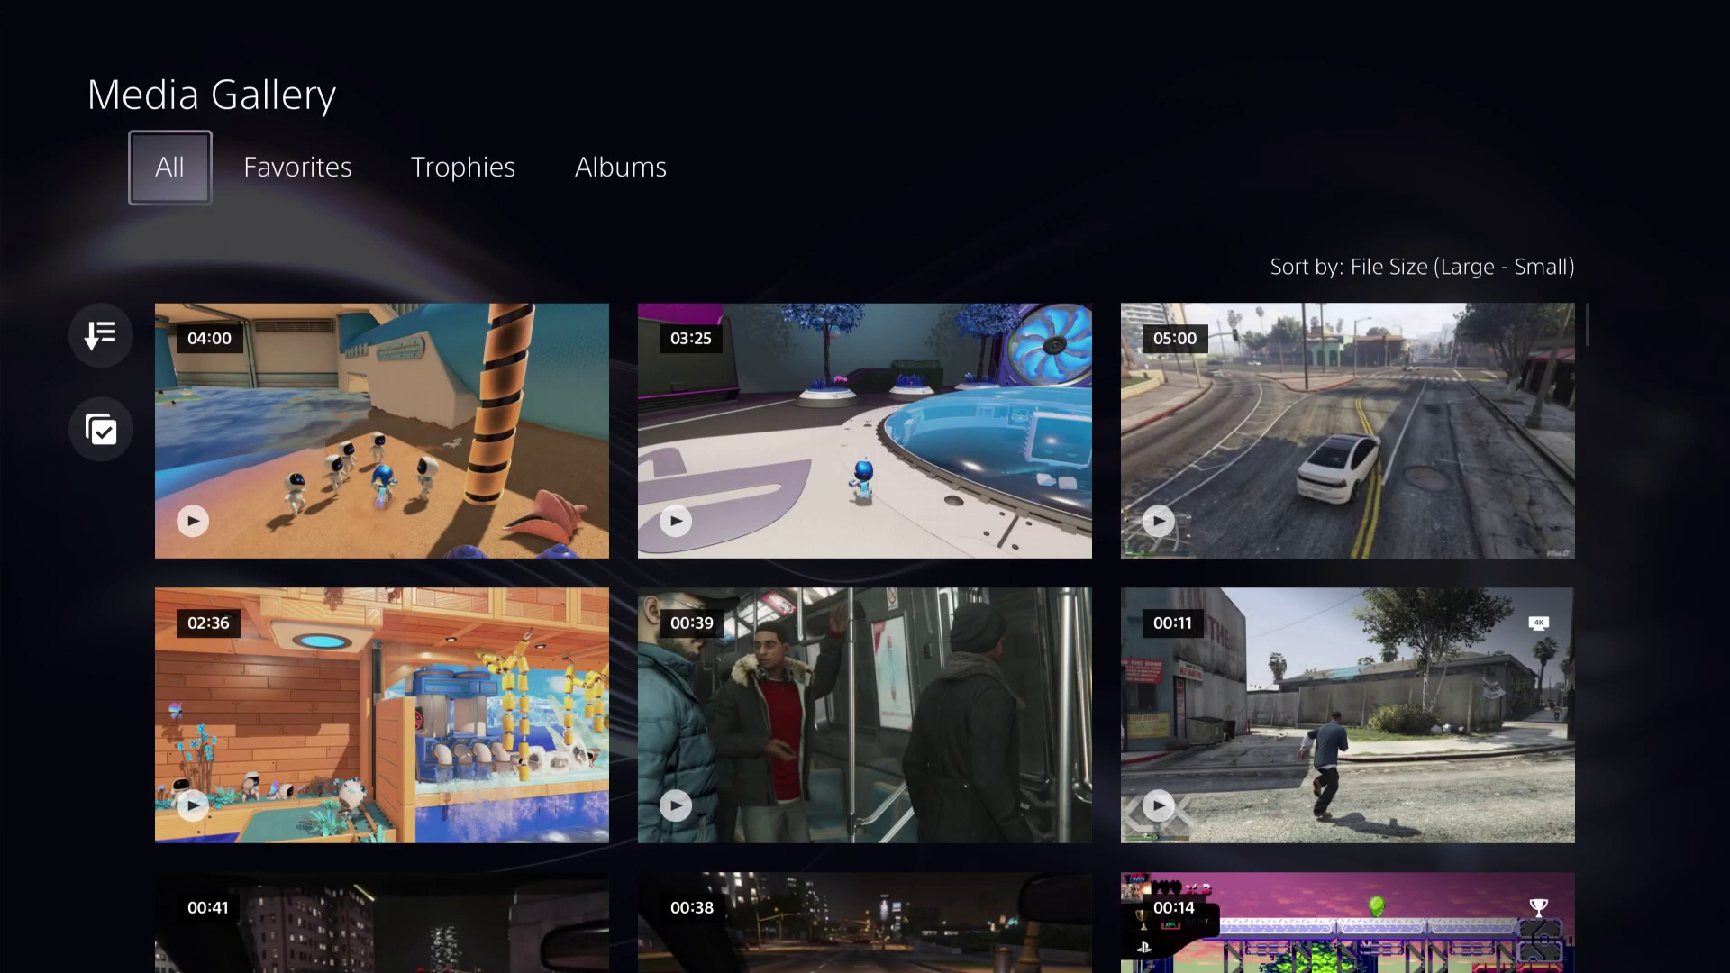
{"action": "key", "text": "Down"}
{"action": "key", "text": "Right"}
{"action": "key", "text": "Right"}
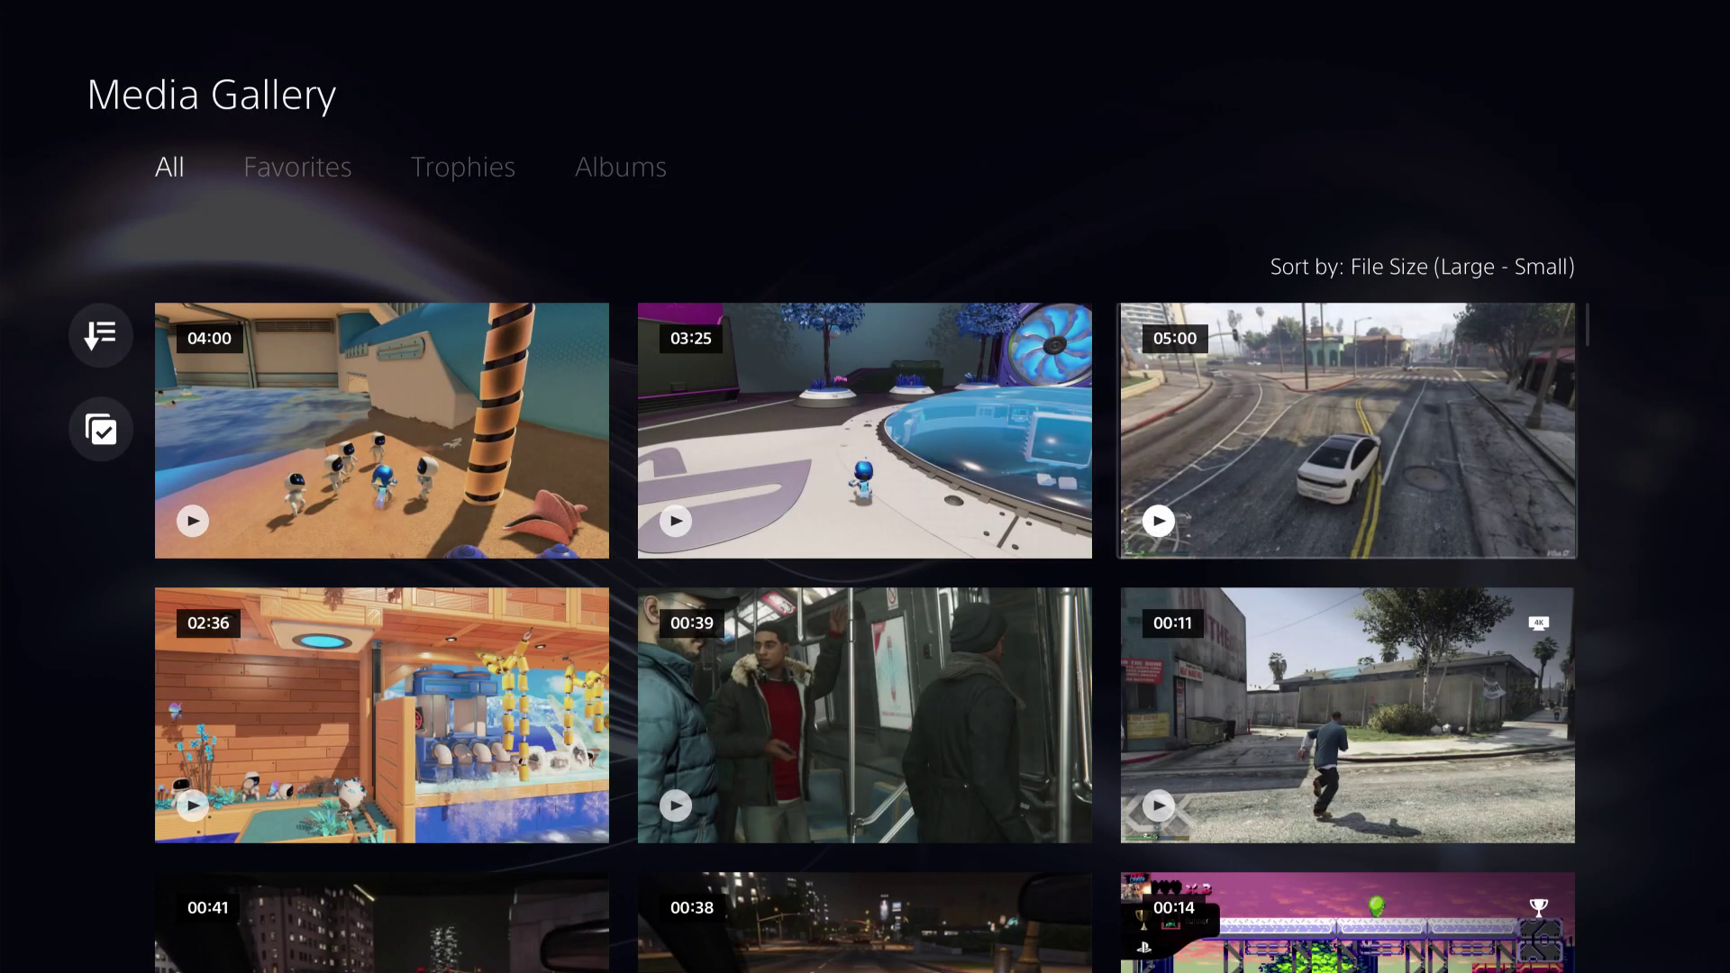
{"action": "key", "text": "Down"}
{"action": "key", "text": "Up"}
{"action": "key", "text": "Left"}
{"action": "key", "text": "Left"}
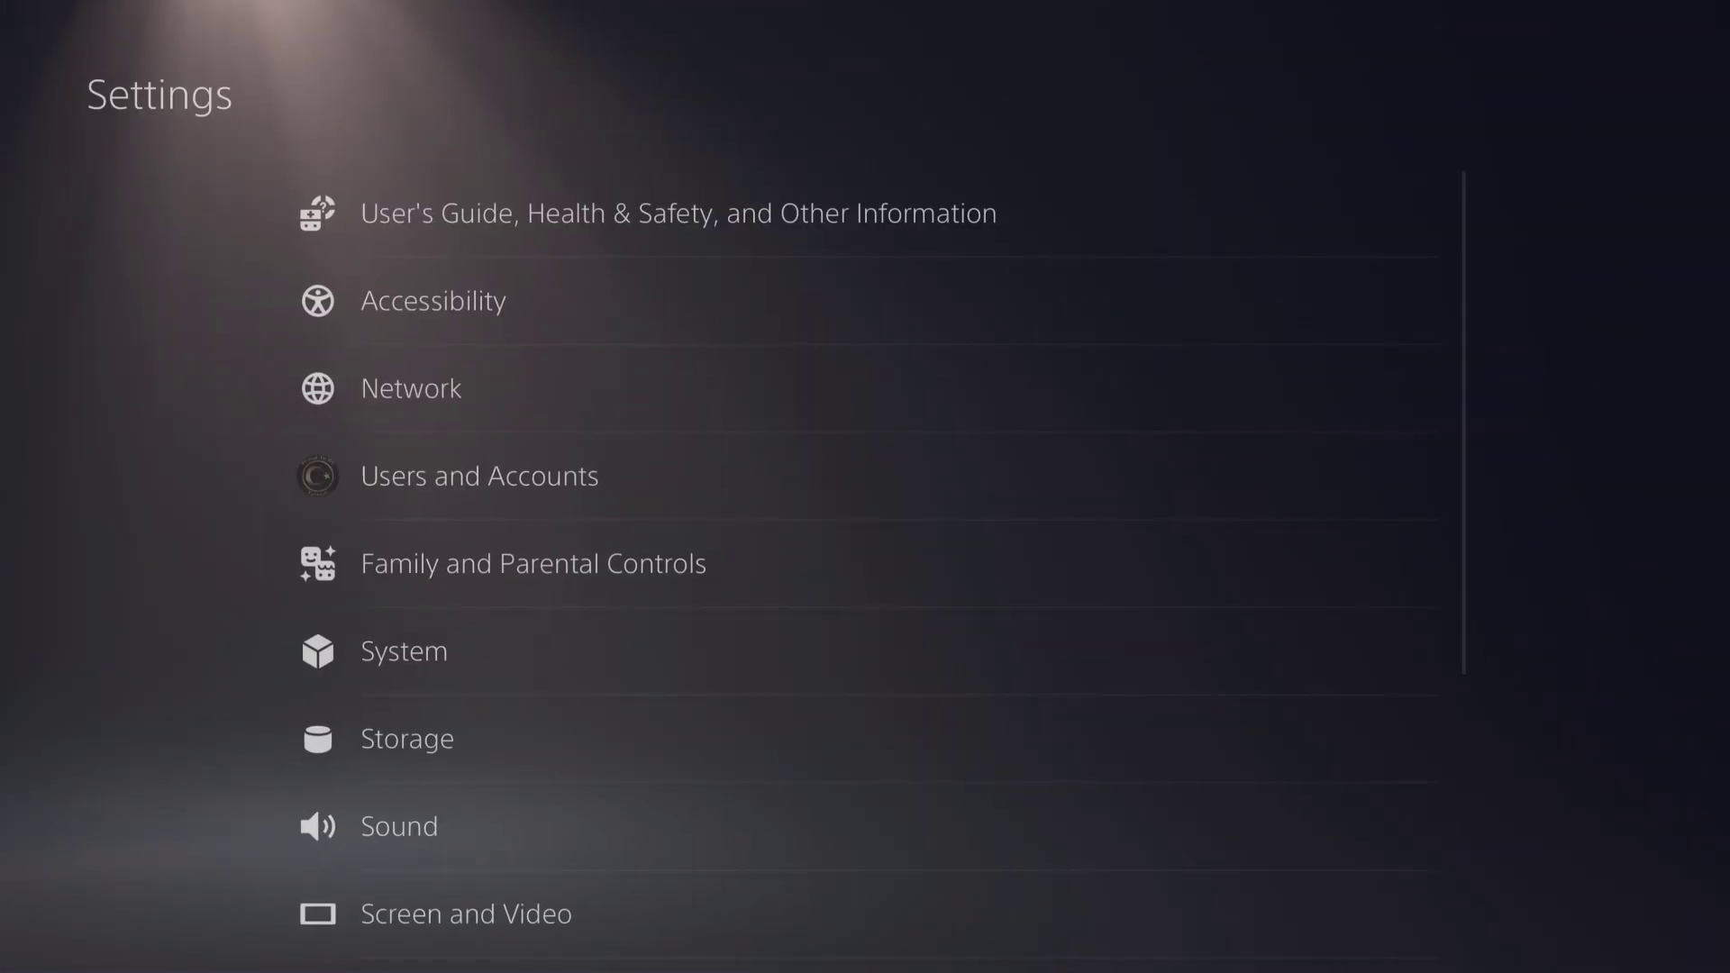
Leave the storage settings for the home screen, reopen Settings and go to Captures and Broadcasts
{"action": "key", "text": "Escape"}
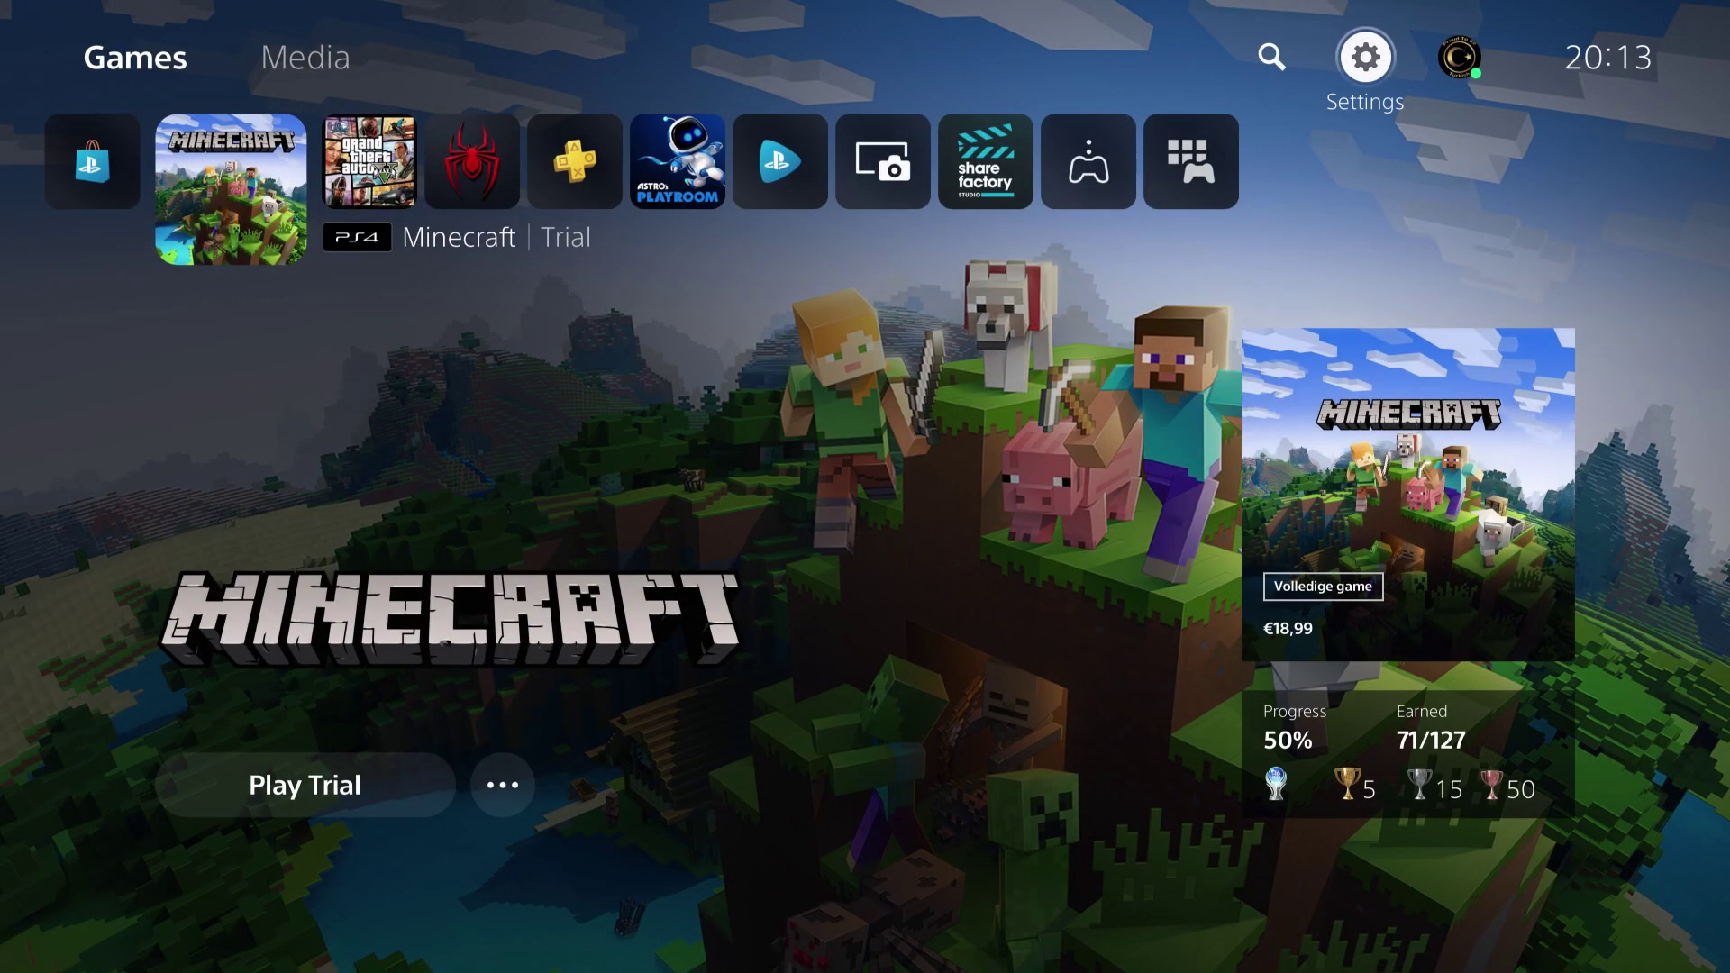
{"action": "key", "text": "Return"}
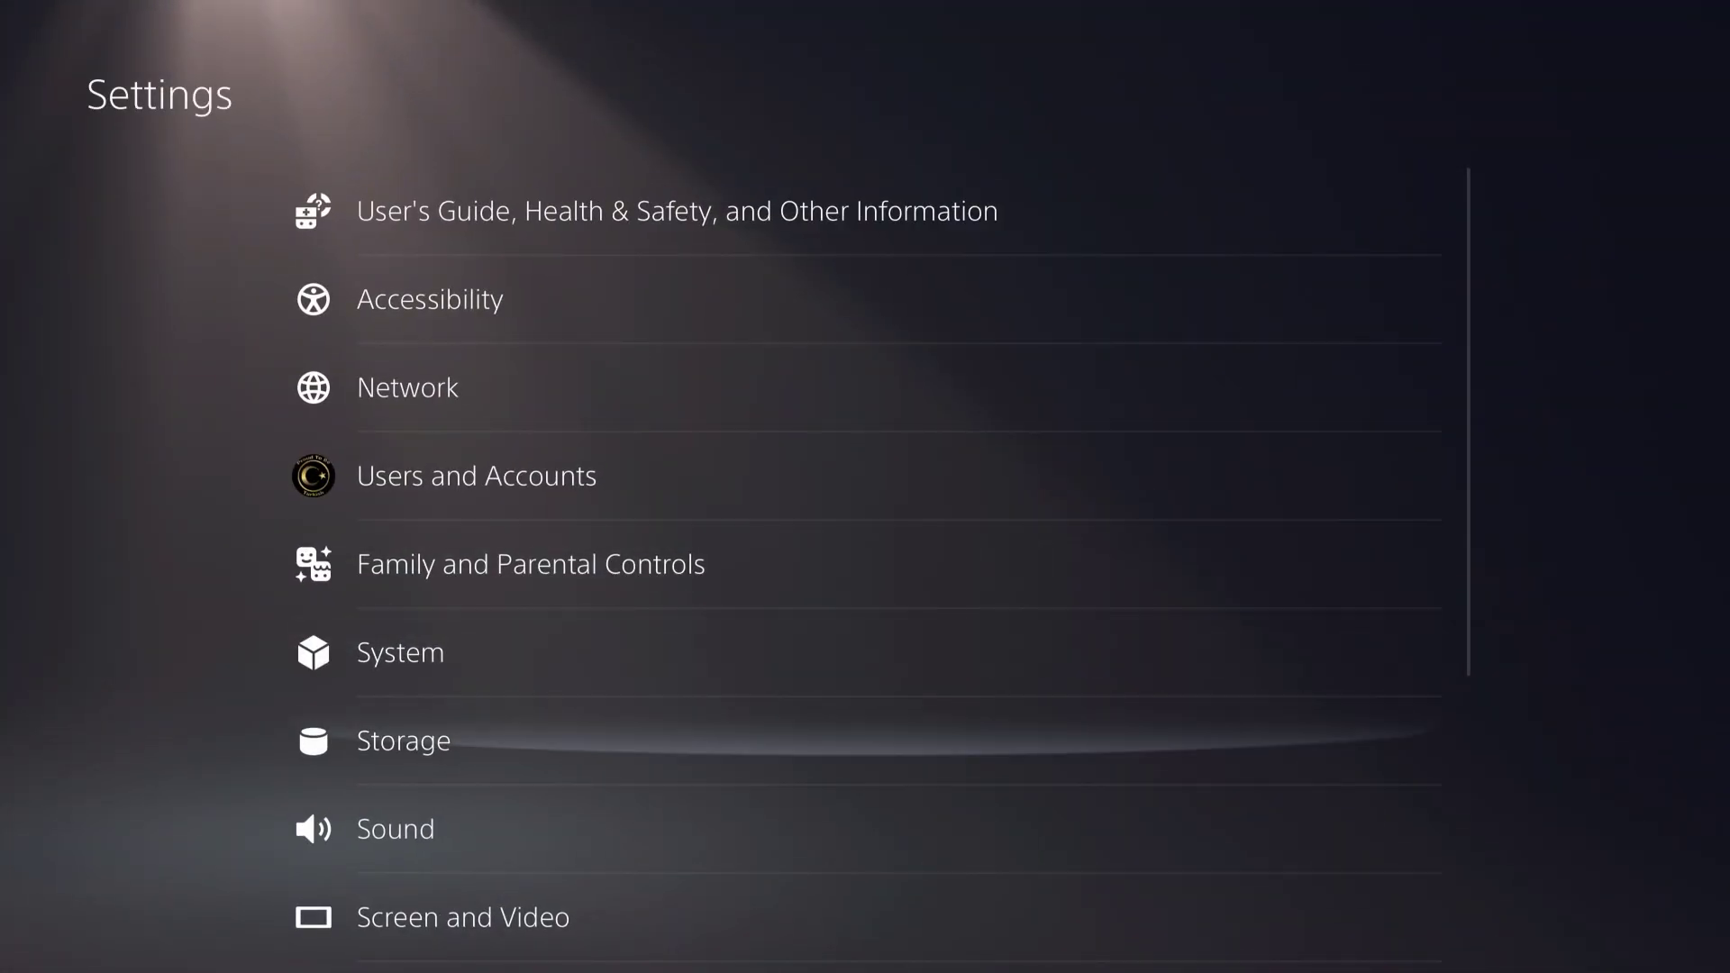
{"action": "key", "text": "Down"}
{"action": "key", "text": "Down"}
{"action": "key", "text": "Down"}
{"action": "key", "text": "Down"}
{"action": "key", "text": "Down"}
{"action": "key", "text": "Down"}
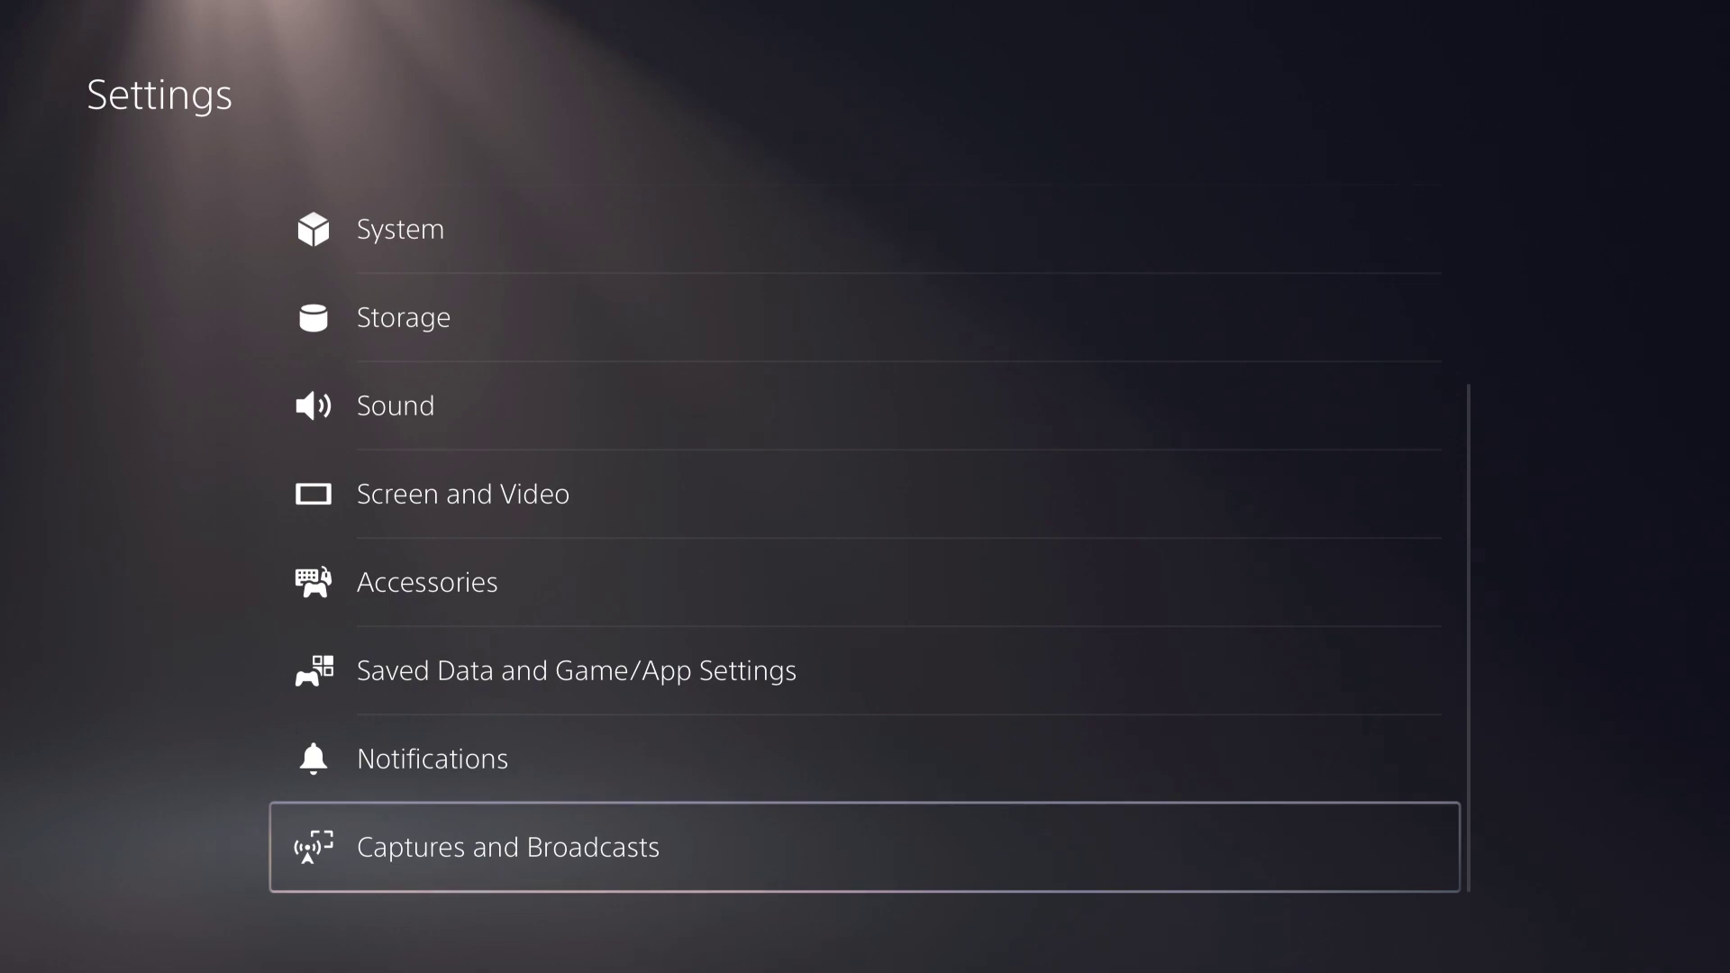
{"action": "key", "text": "Return"}
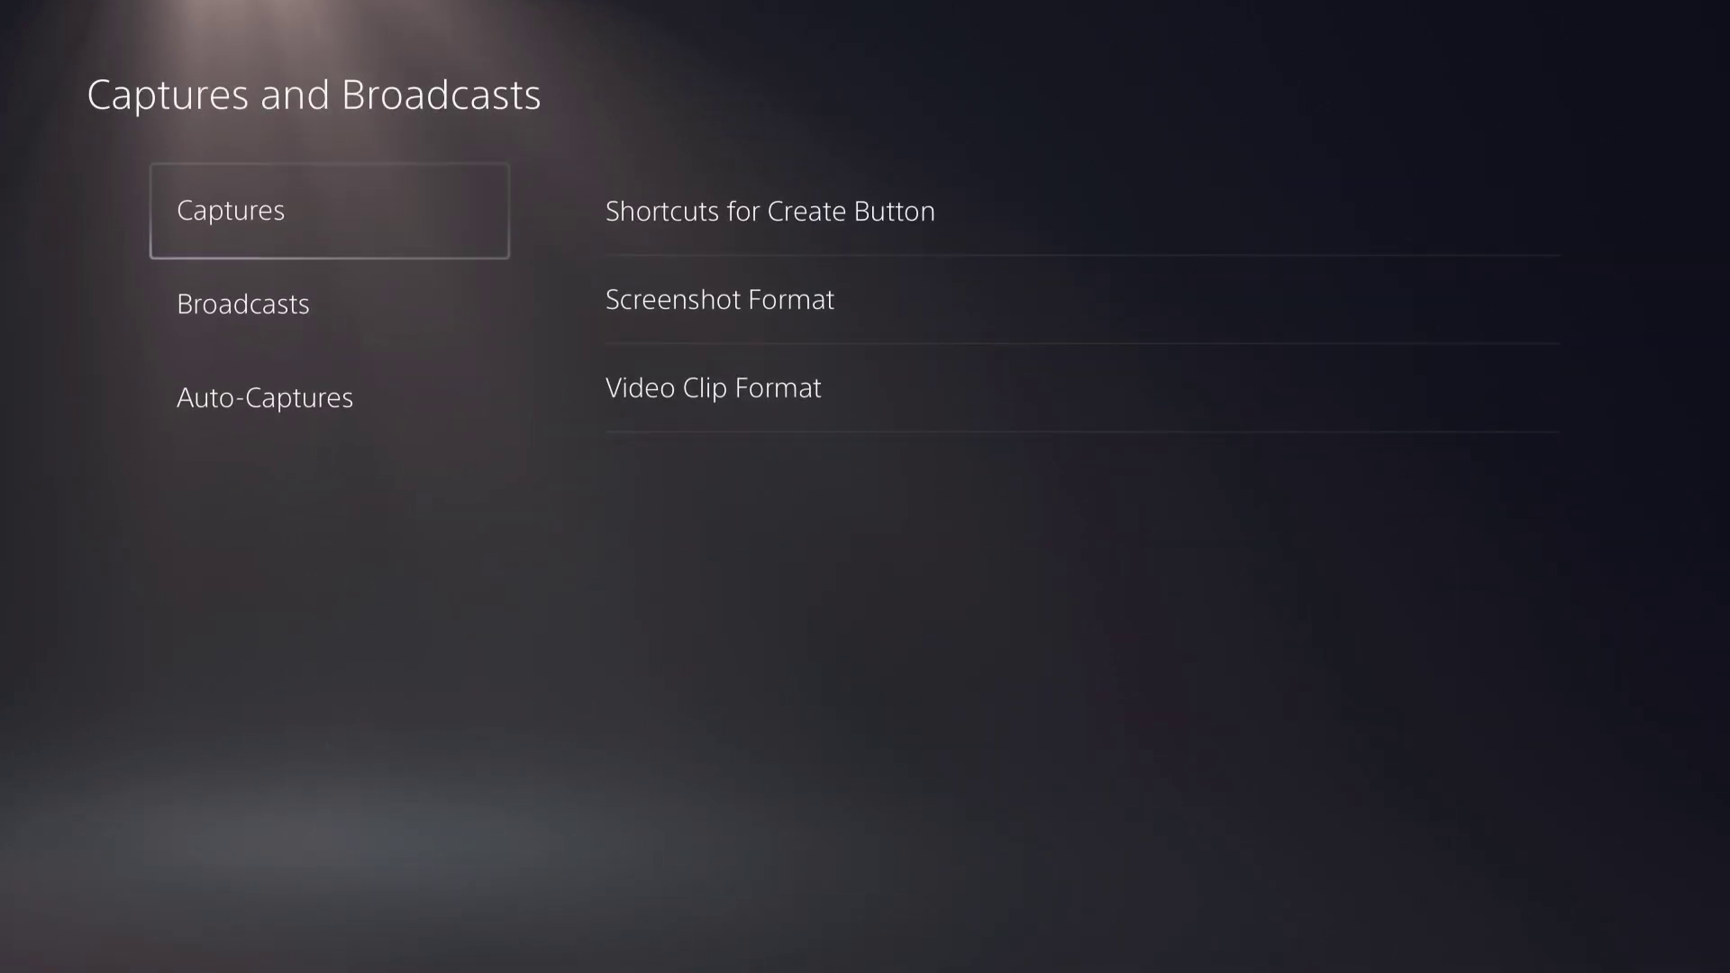
Open Shortcuts for Create Button under Captures and go to Length of Recent Gameplay Video Clip
{"action": "key", "text": "Right"}
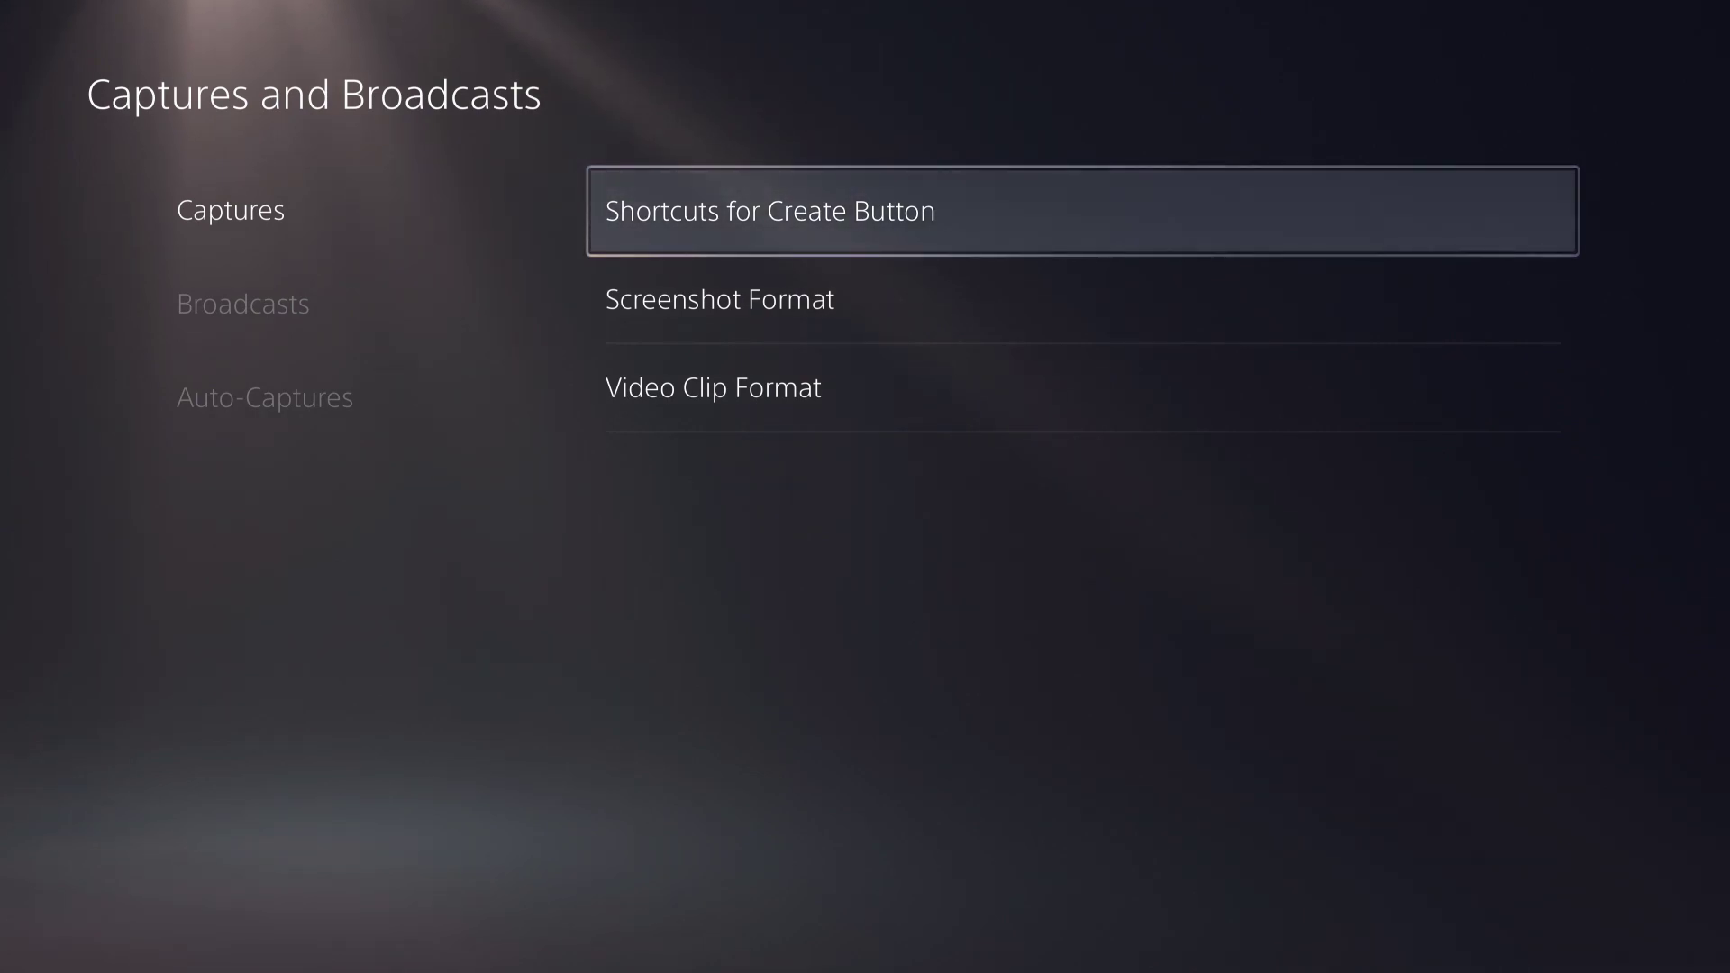
{"action": "key", "text": "Down"}
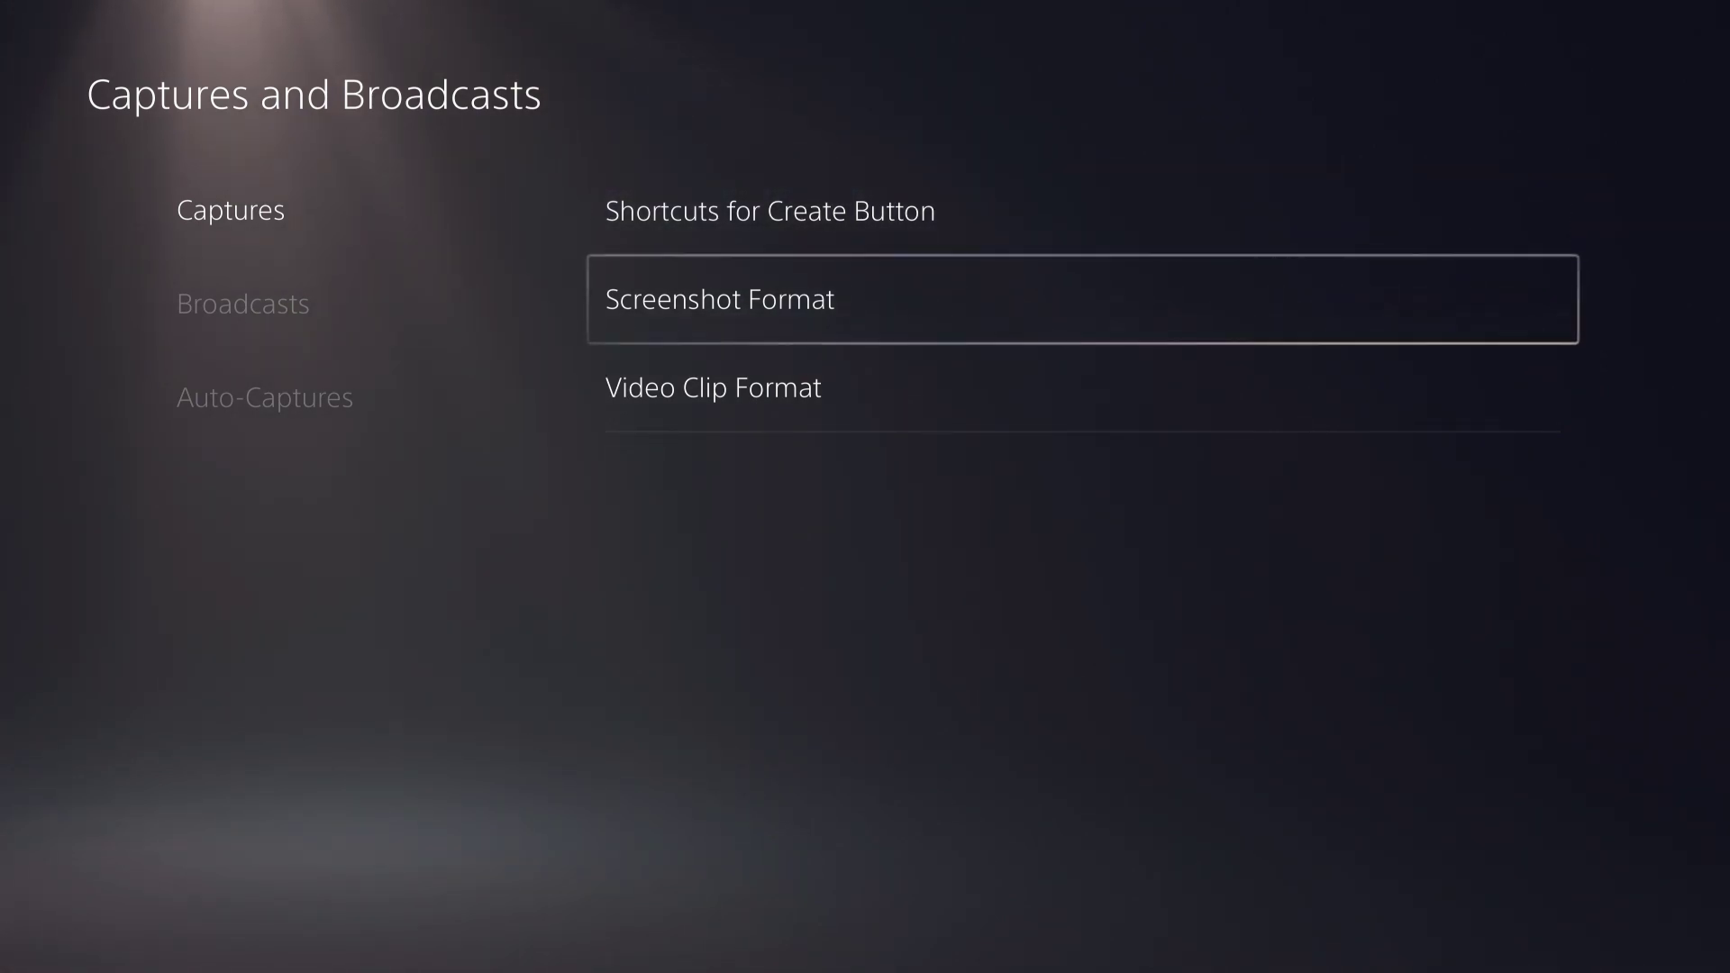
{"action": "key", "text": "Up"}
{"action": "key", "text": "Return"}
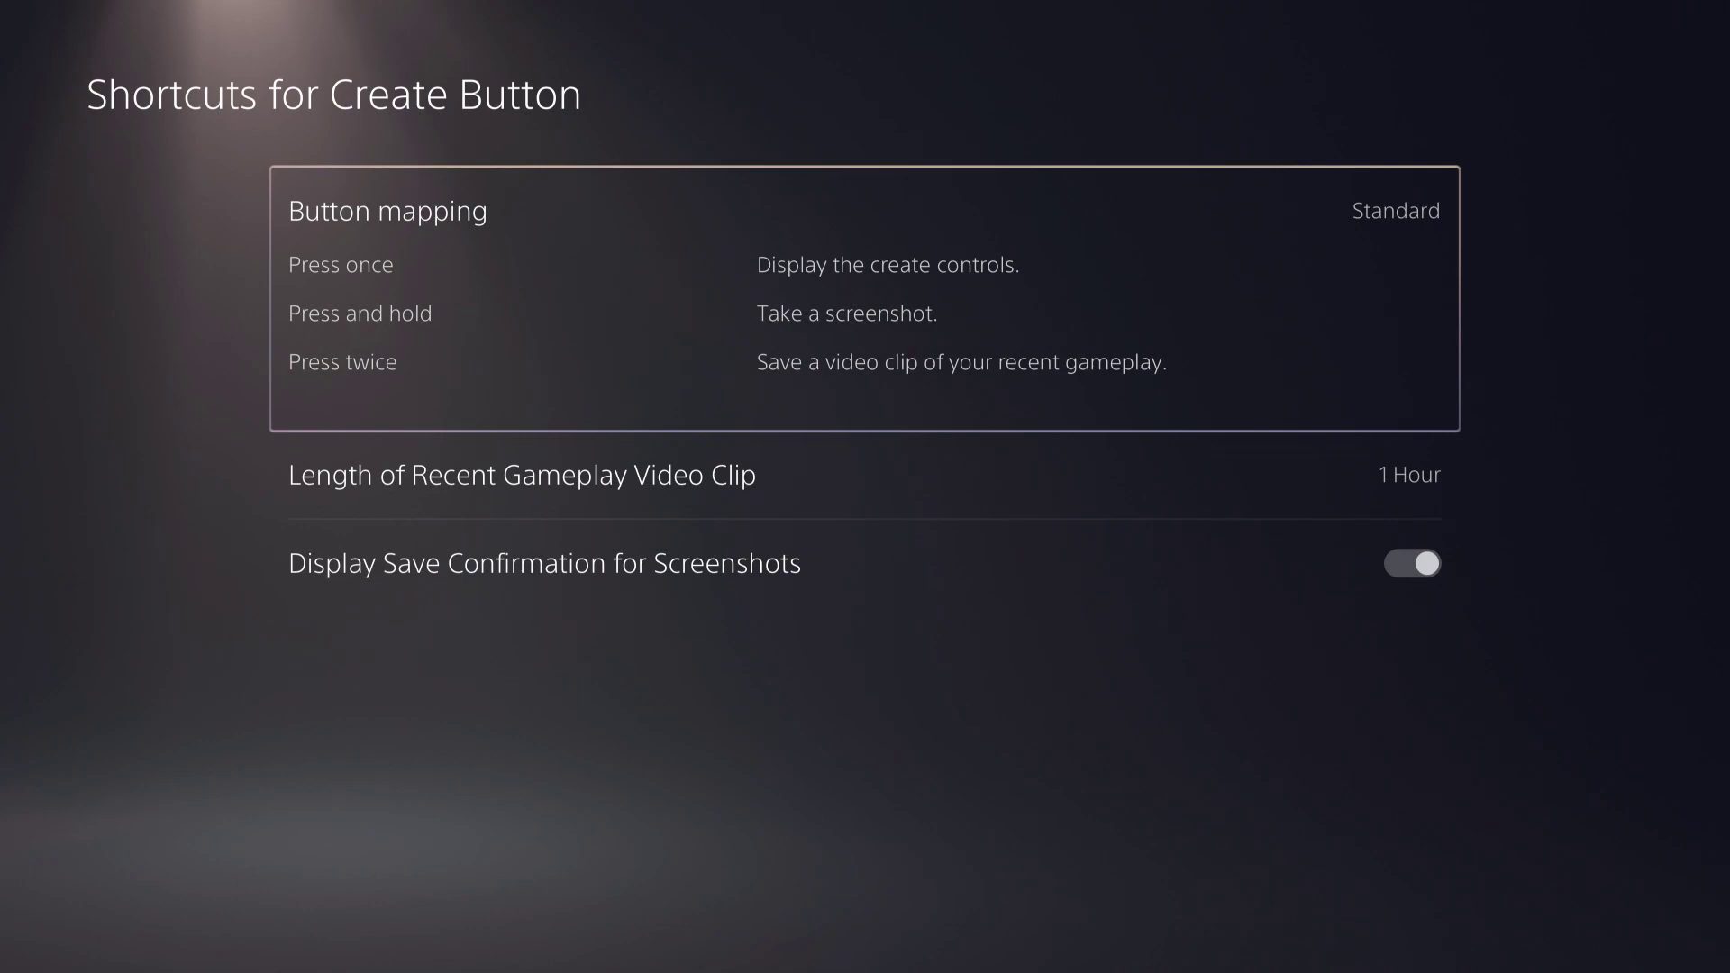
{"action": "key", "text": "Down"}
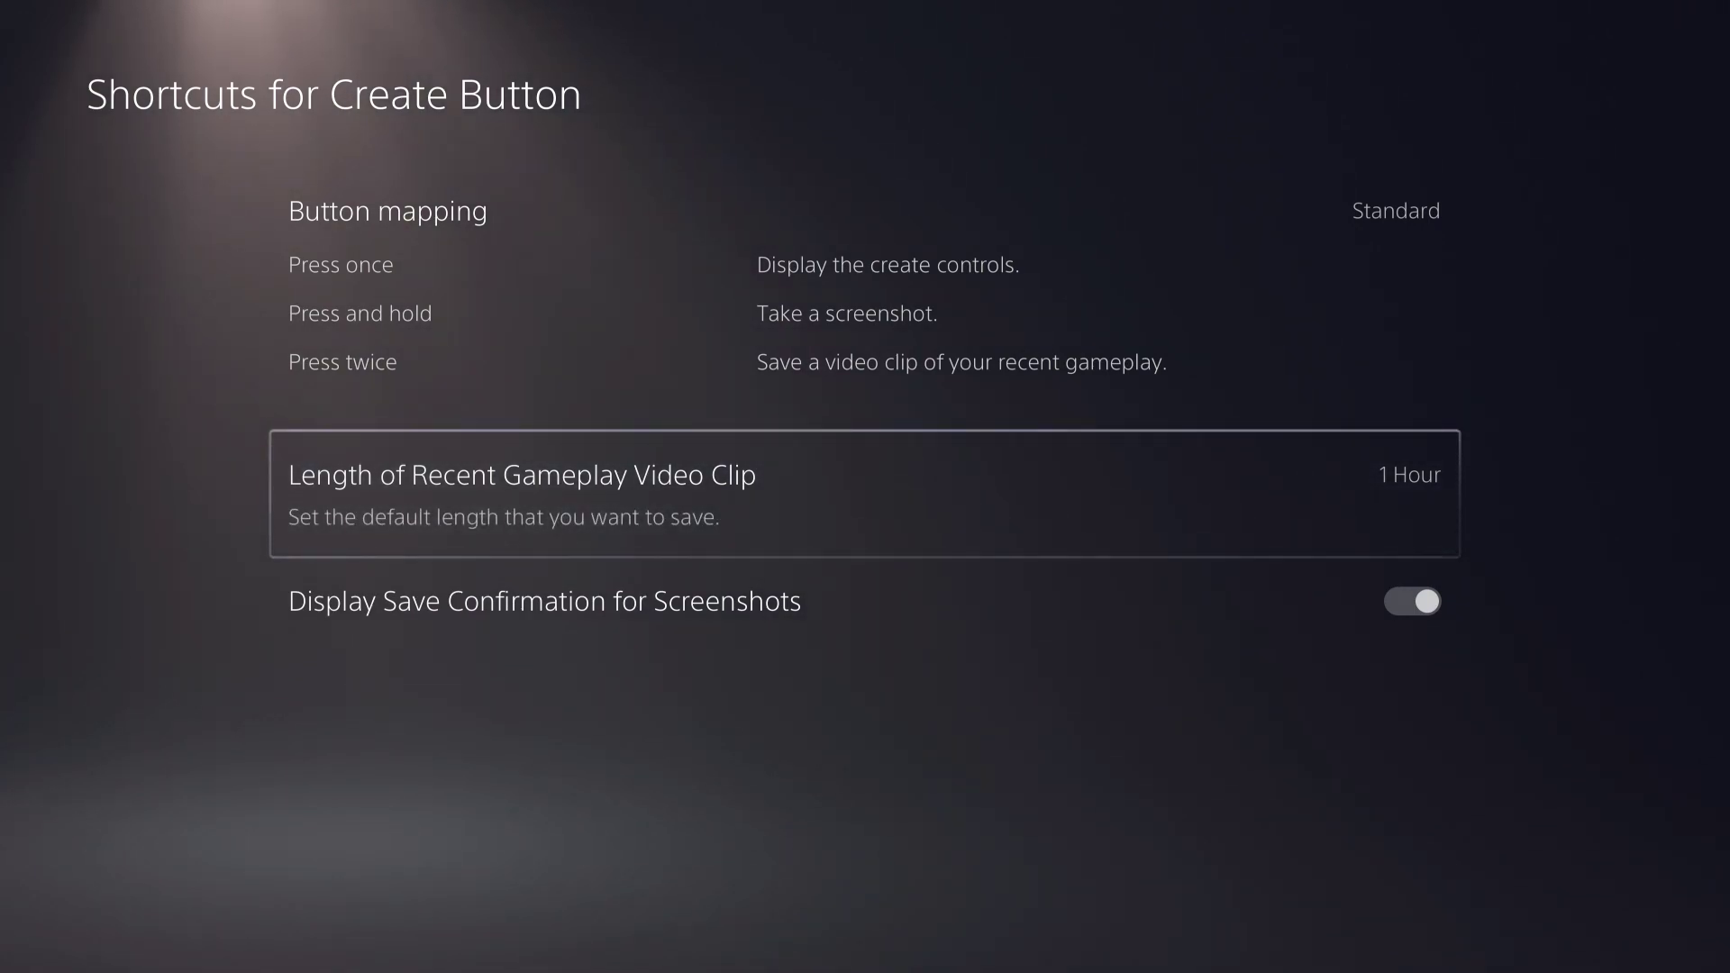
{"action": "key", "text": "Up"}
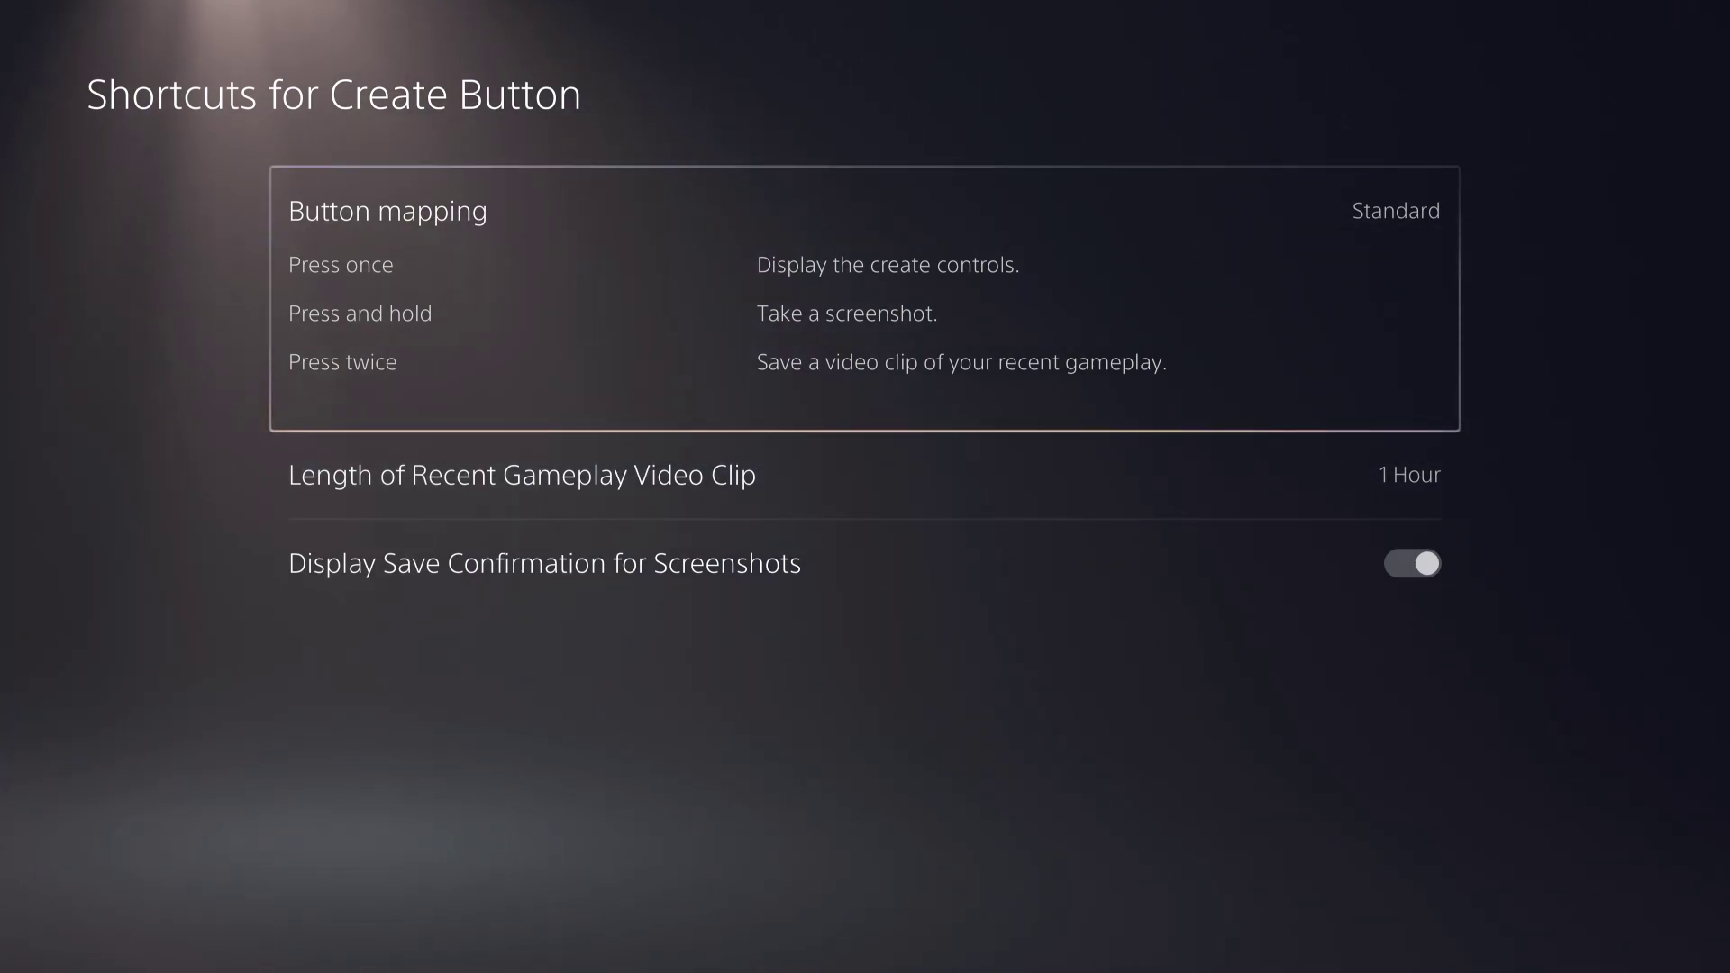
{"action": "key", "text": "Down"}
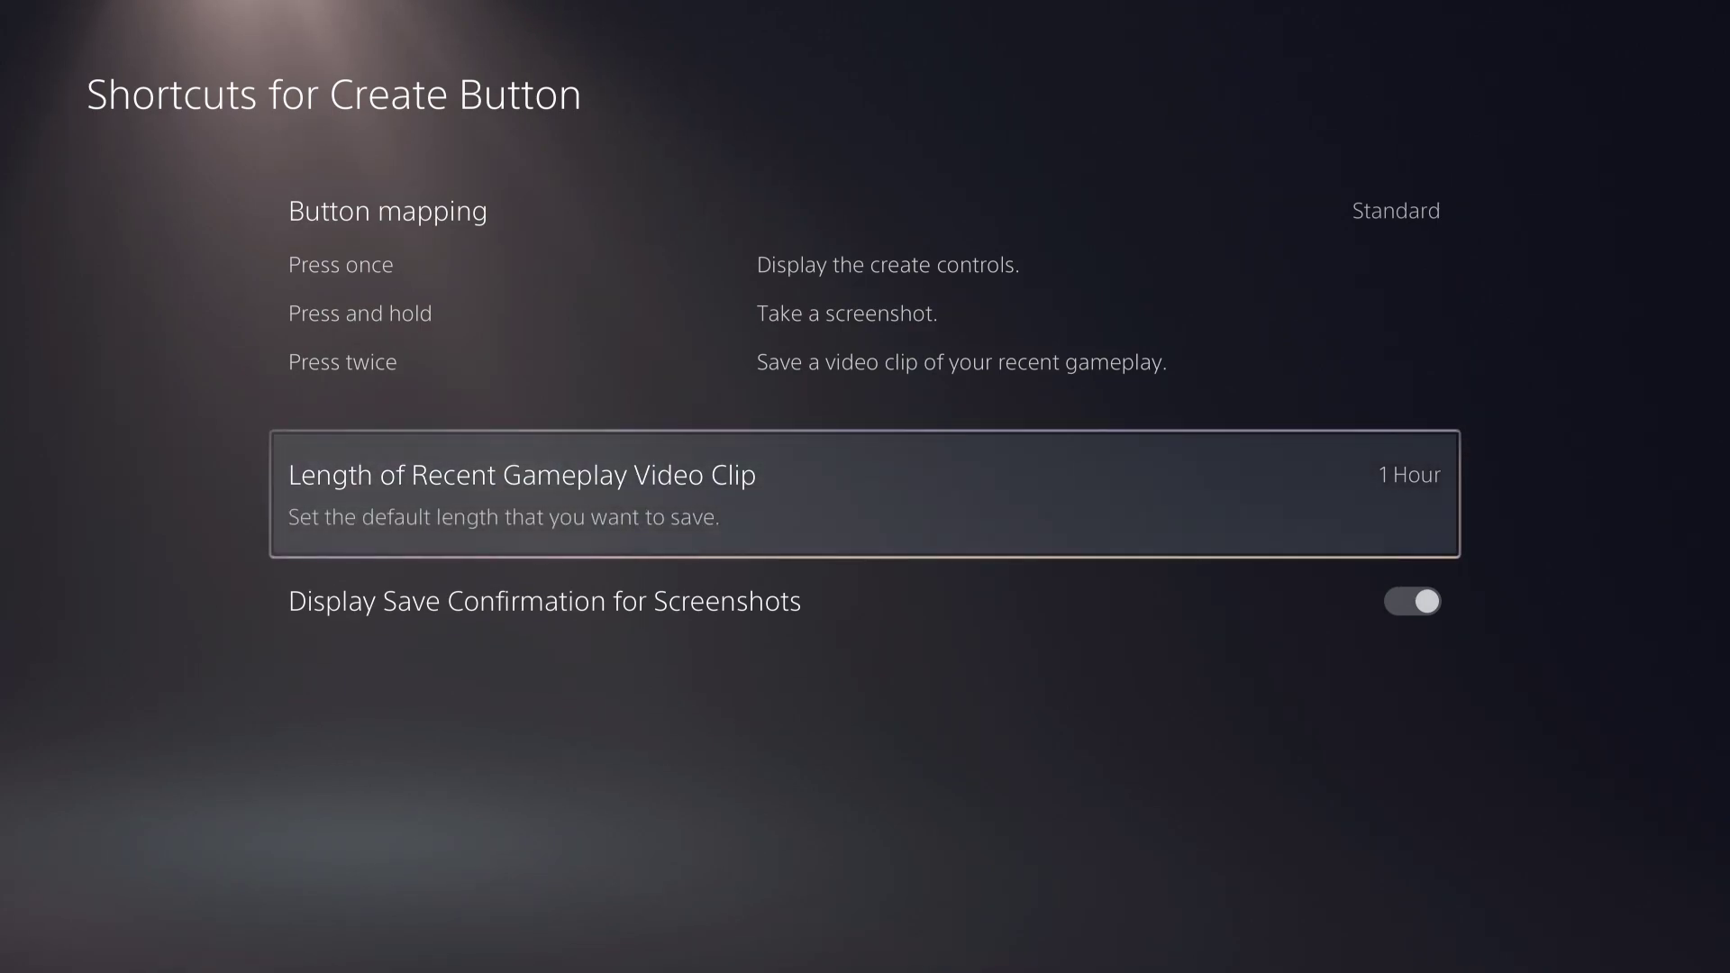
Look through the available lengths for the recent gameplay video clip and close the choices without changing the setting
{"action": "key", "text": "Return"}
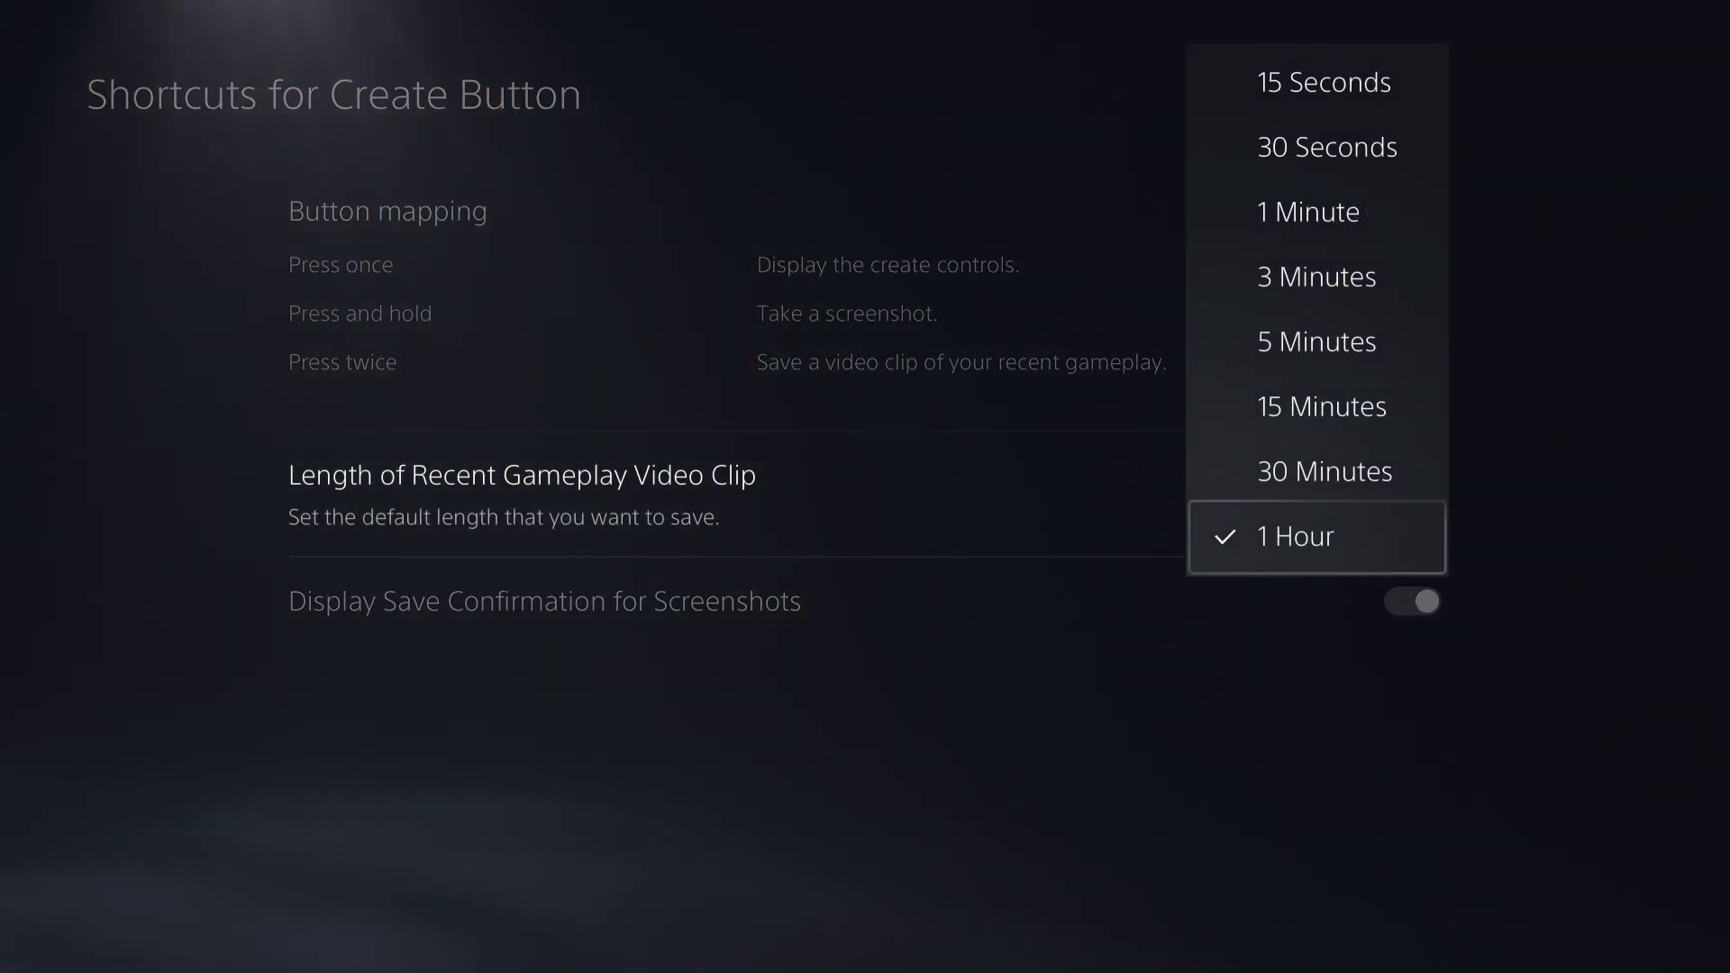
{"action": "key", "text": "Up"}
{"action": "key", "text": "Up"}
{"action": "key", "text": "Up"}
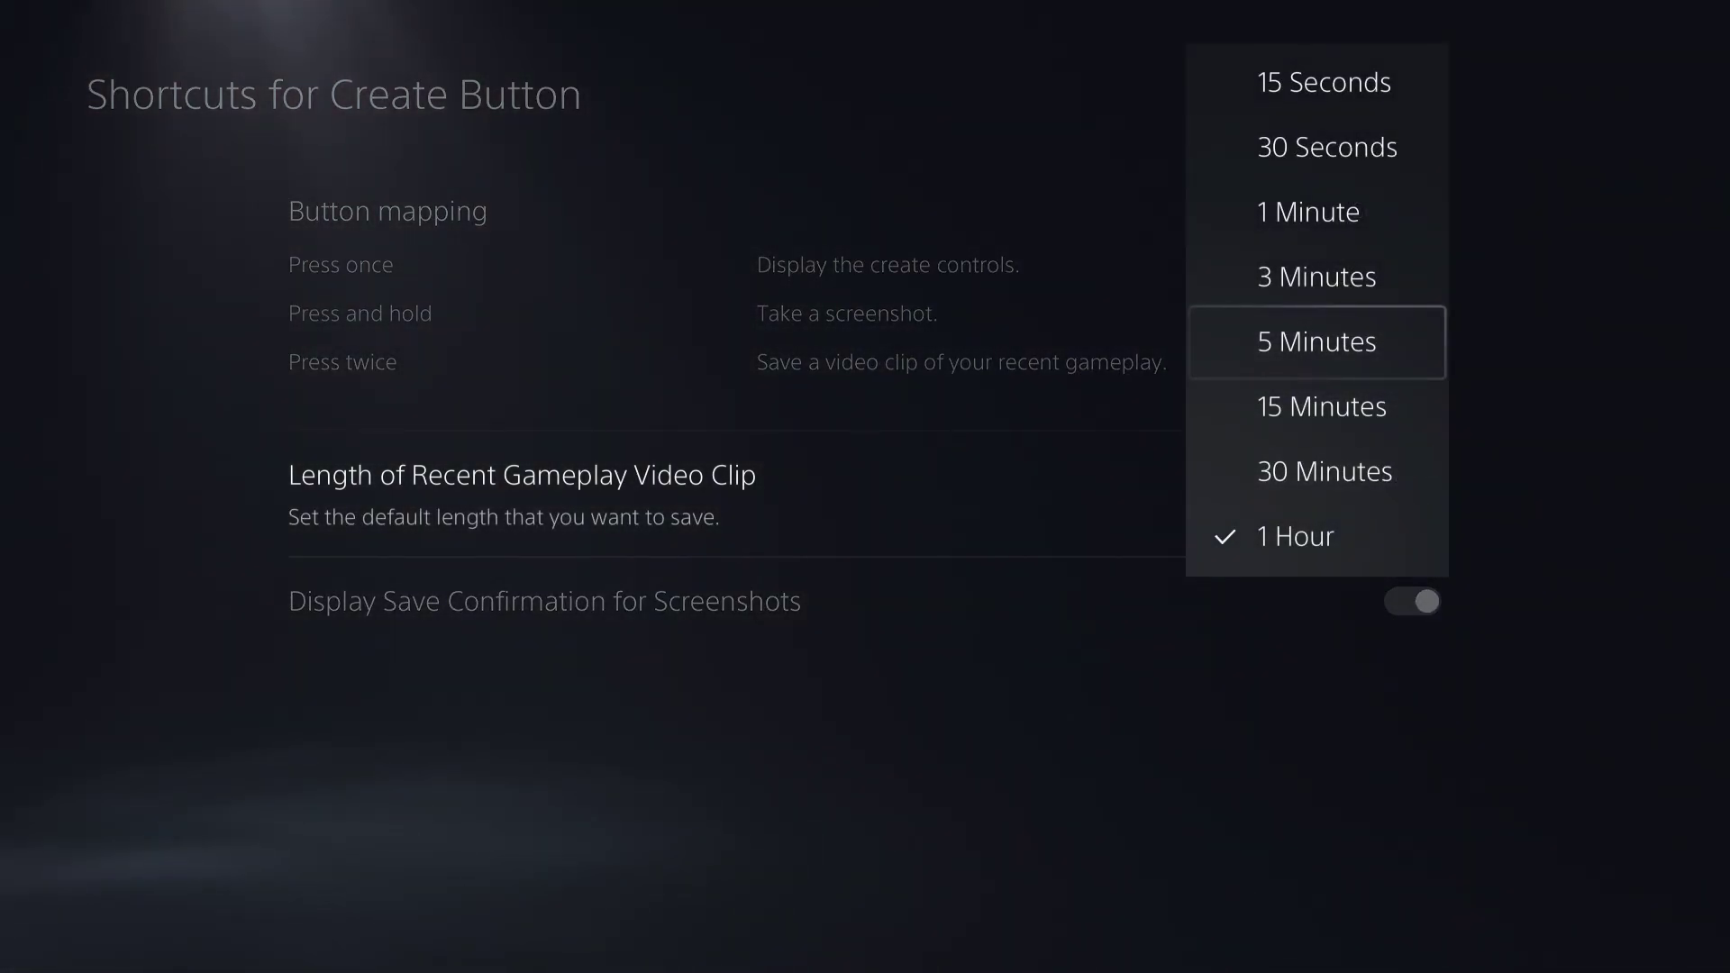
{"action": "key", "text": "Up"}
{"action": "key", "text": "Up"}
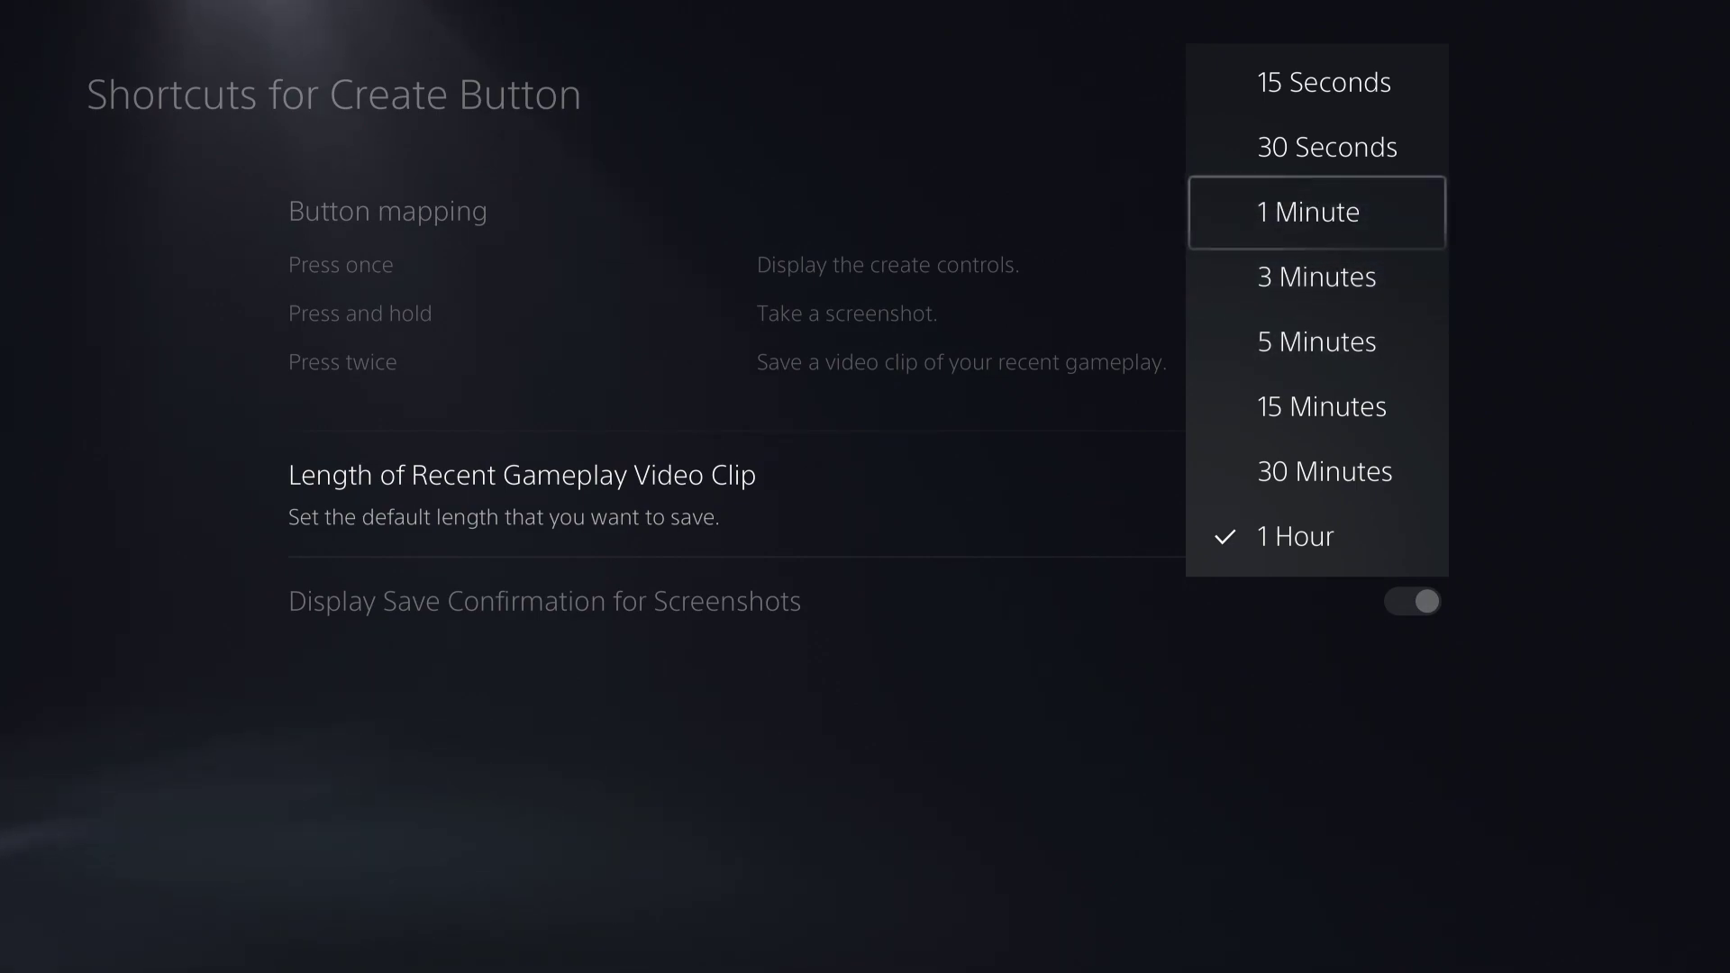
{"action": "key", "text": "Down"}
{"action": "key", "text": "Down"}
{"action": "key", "text": "Down"}
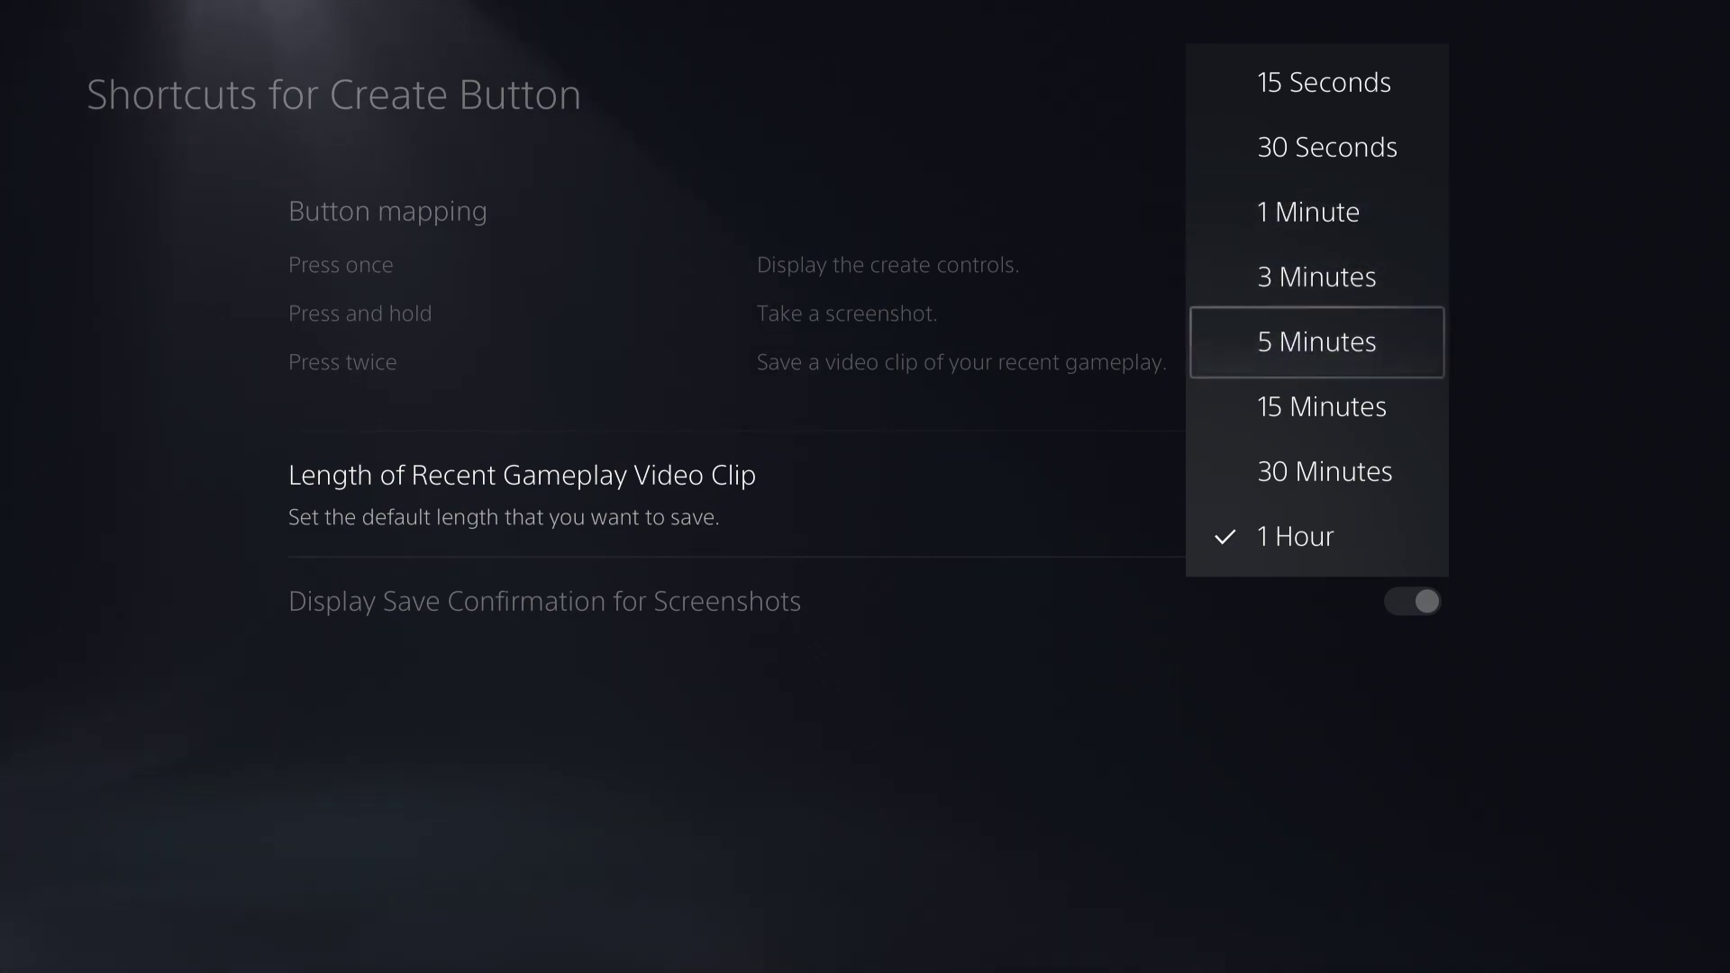
{"action": "key", "text": "Escape"}
Look through the create controls, try to start a new recording, and close the controls
{"action": "key", "text": "Print"}
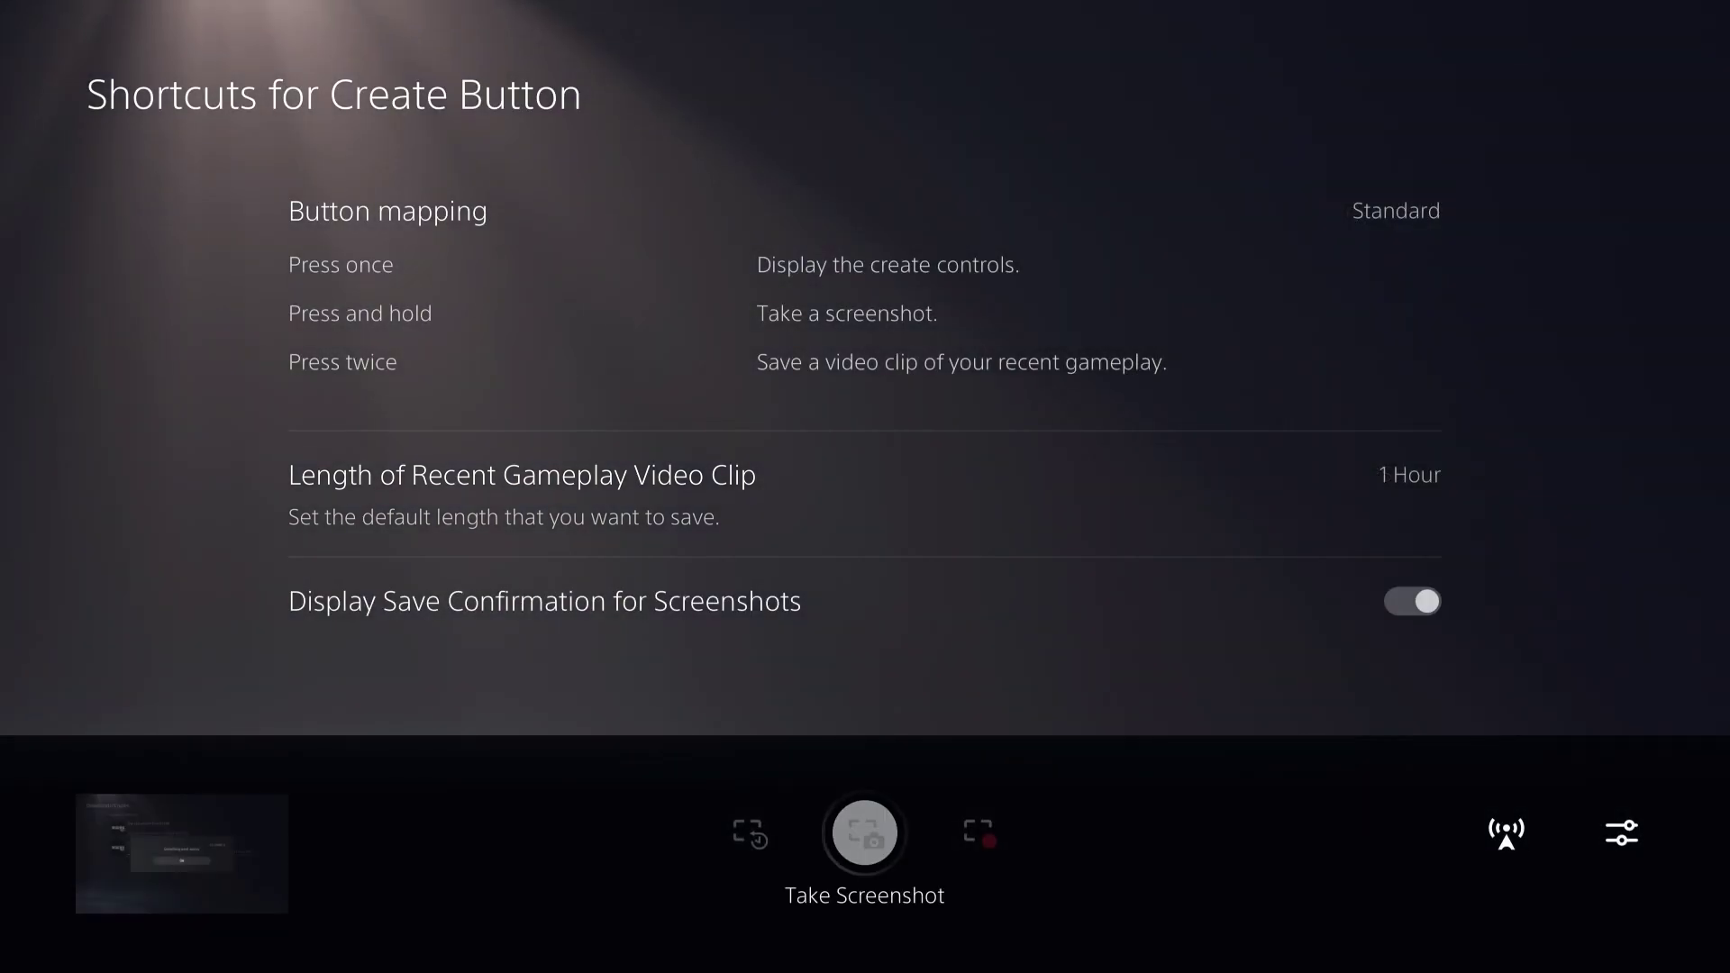
{"action": "key", "text": "Left"}
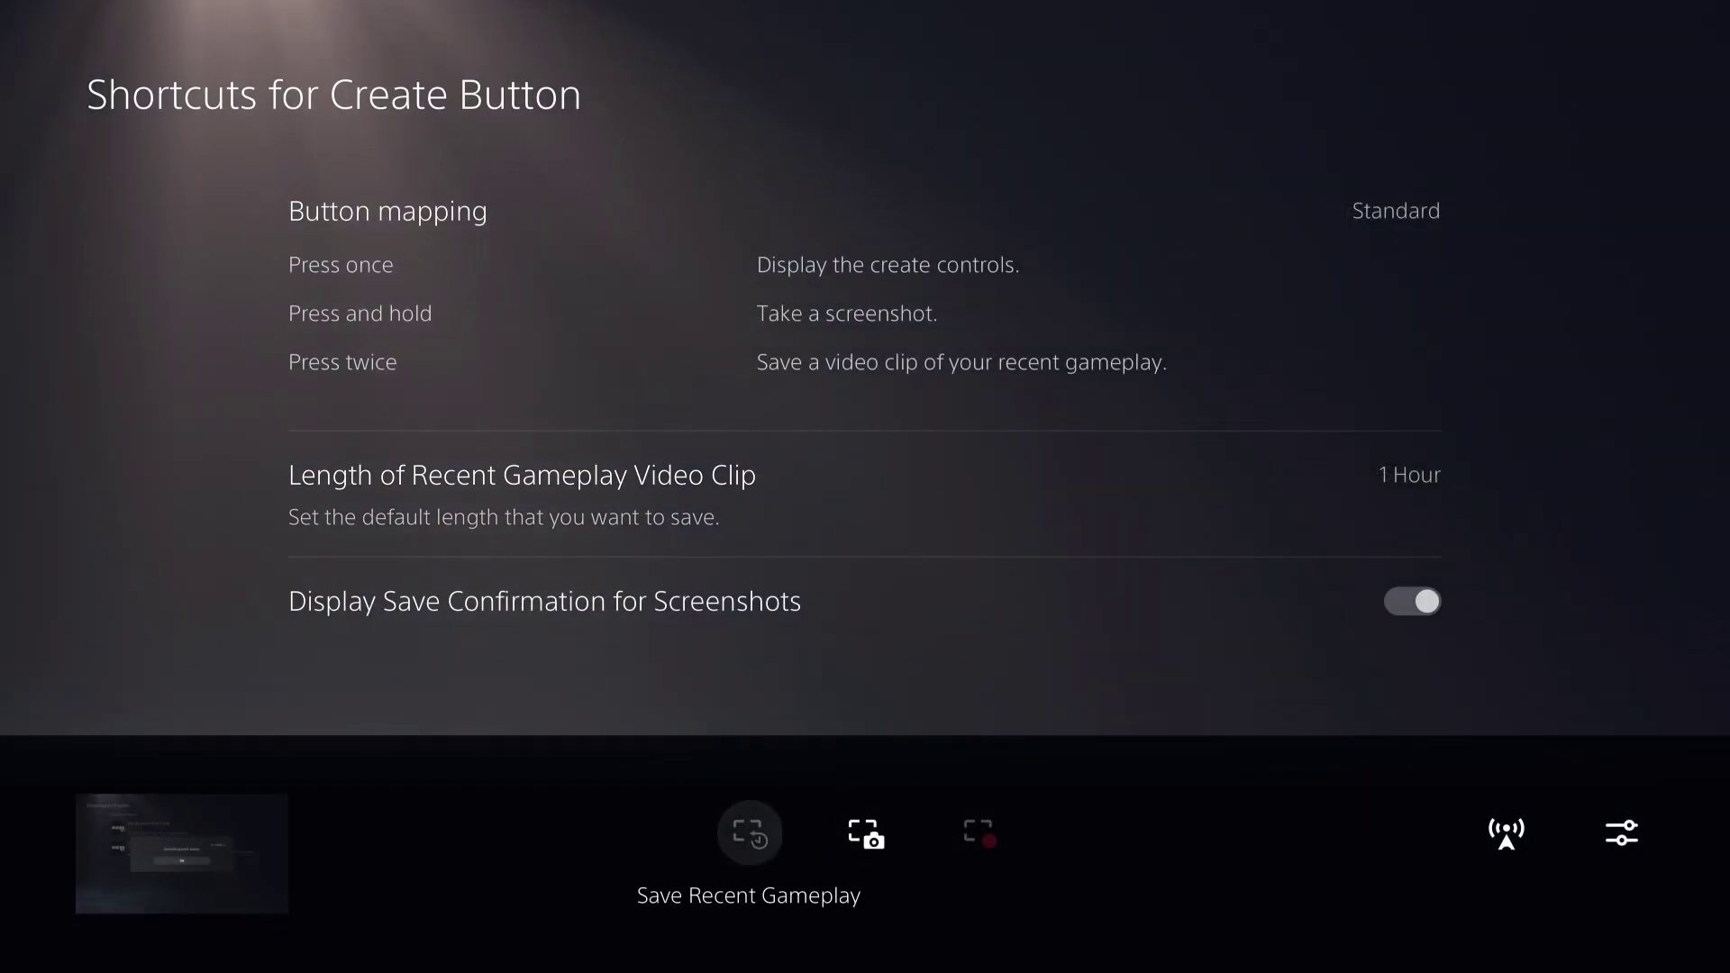
{"action": "key", "text": "Right"}
{"action": "key", "text": "Right"}
{"action": "key", "text": "Left"}
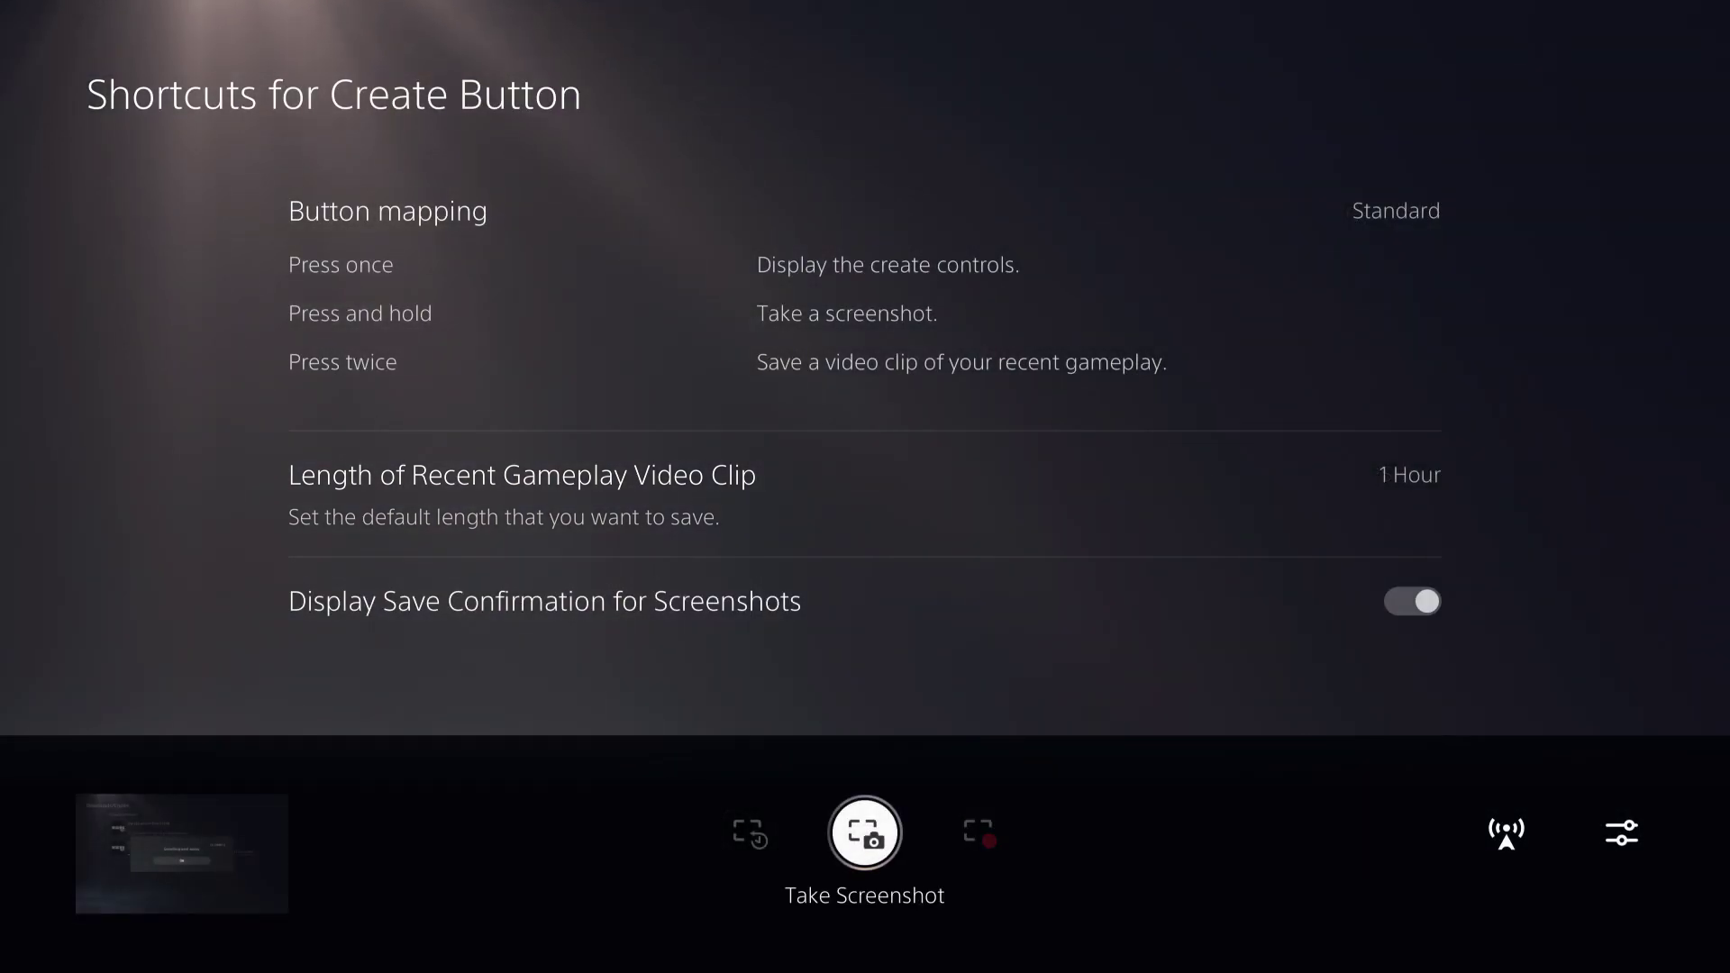
{"action": "key", "text": "Right"}
{"action": "key", "text": "Return"}
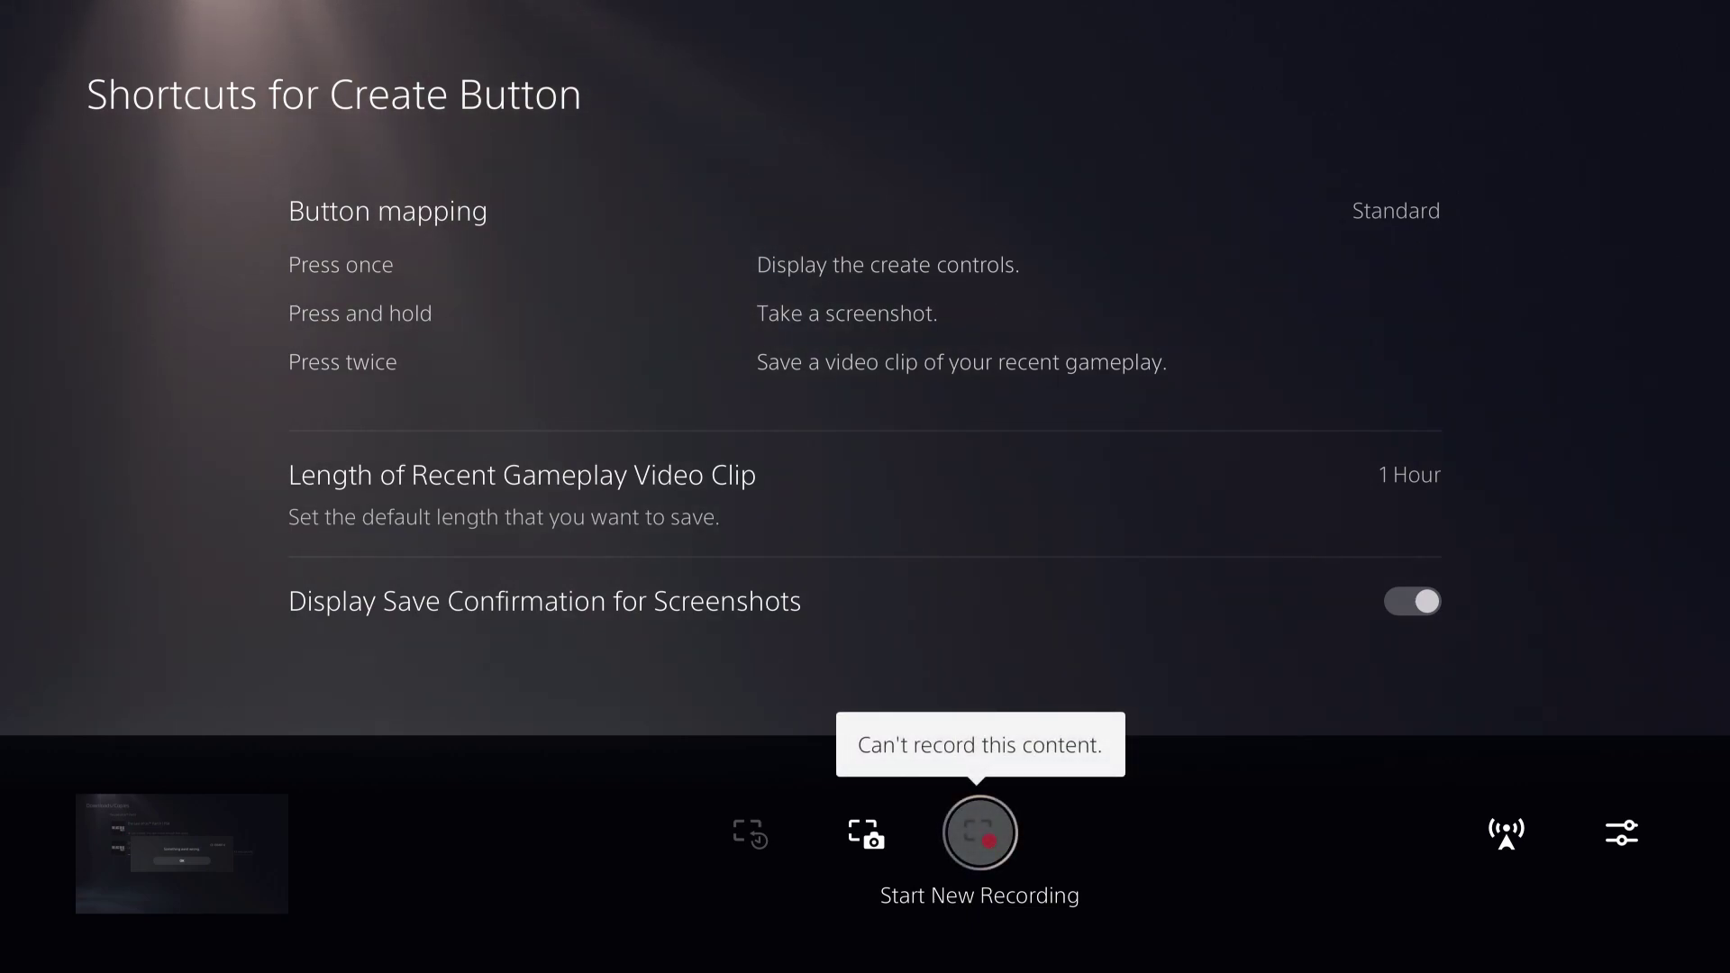
{"action": "key", "text": "Left"}
{"action": "key", "text": "Left"}
{"action": "key", "text": "Left"}
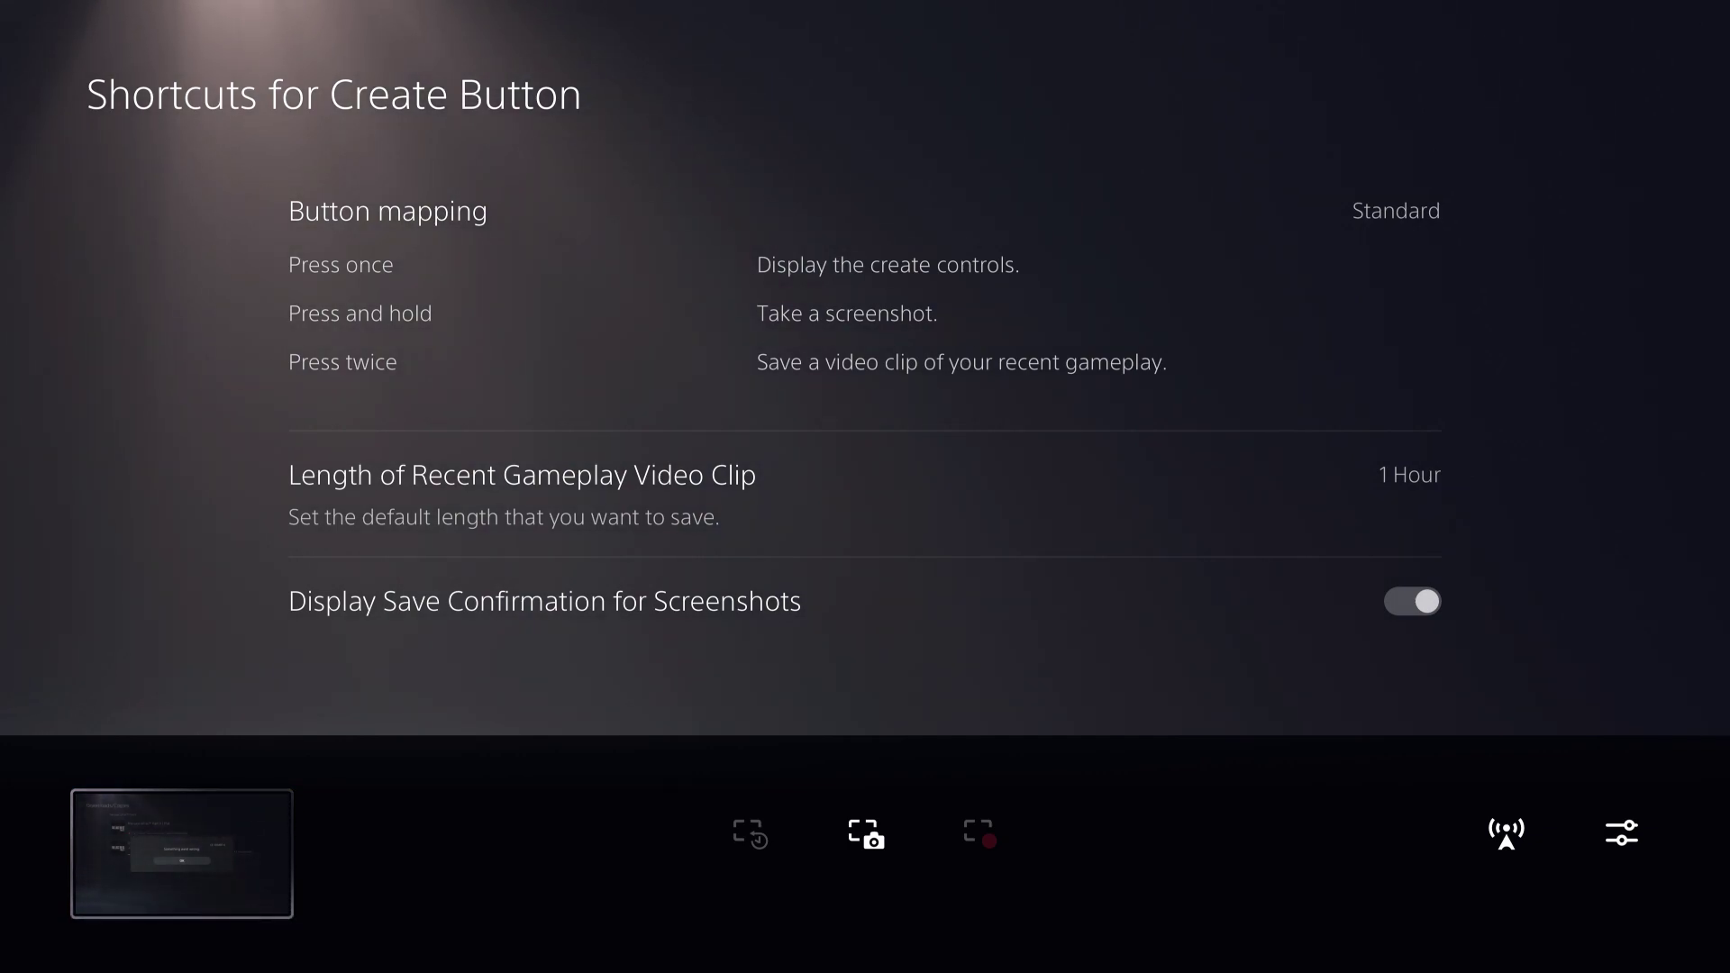
{"action": "key", "text": "Escape"}
Compare the available lengths for the recent gameplay video clip, from 15 Seconds to 1 Hour, close the choices at 1 Hour and return to Captures and Broadcasts
{"action": "key", "text": "Return"}
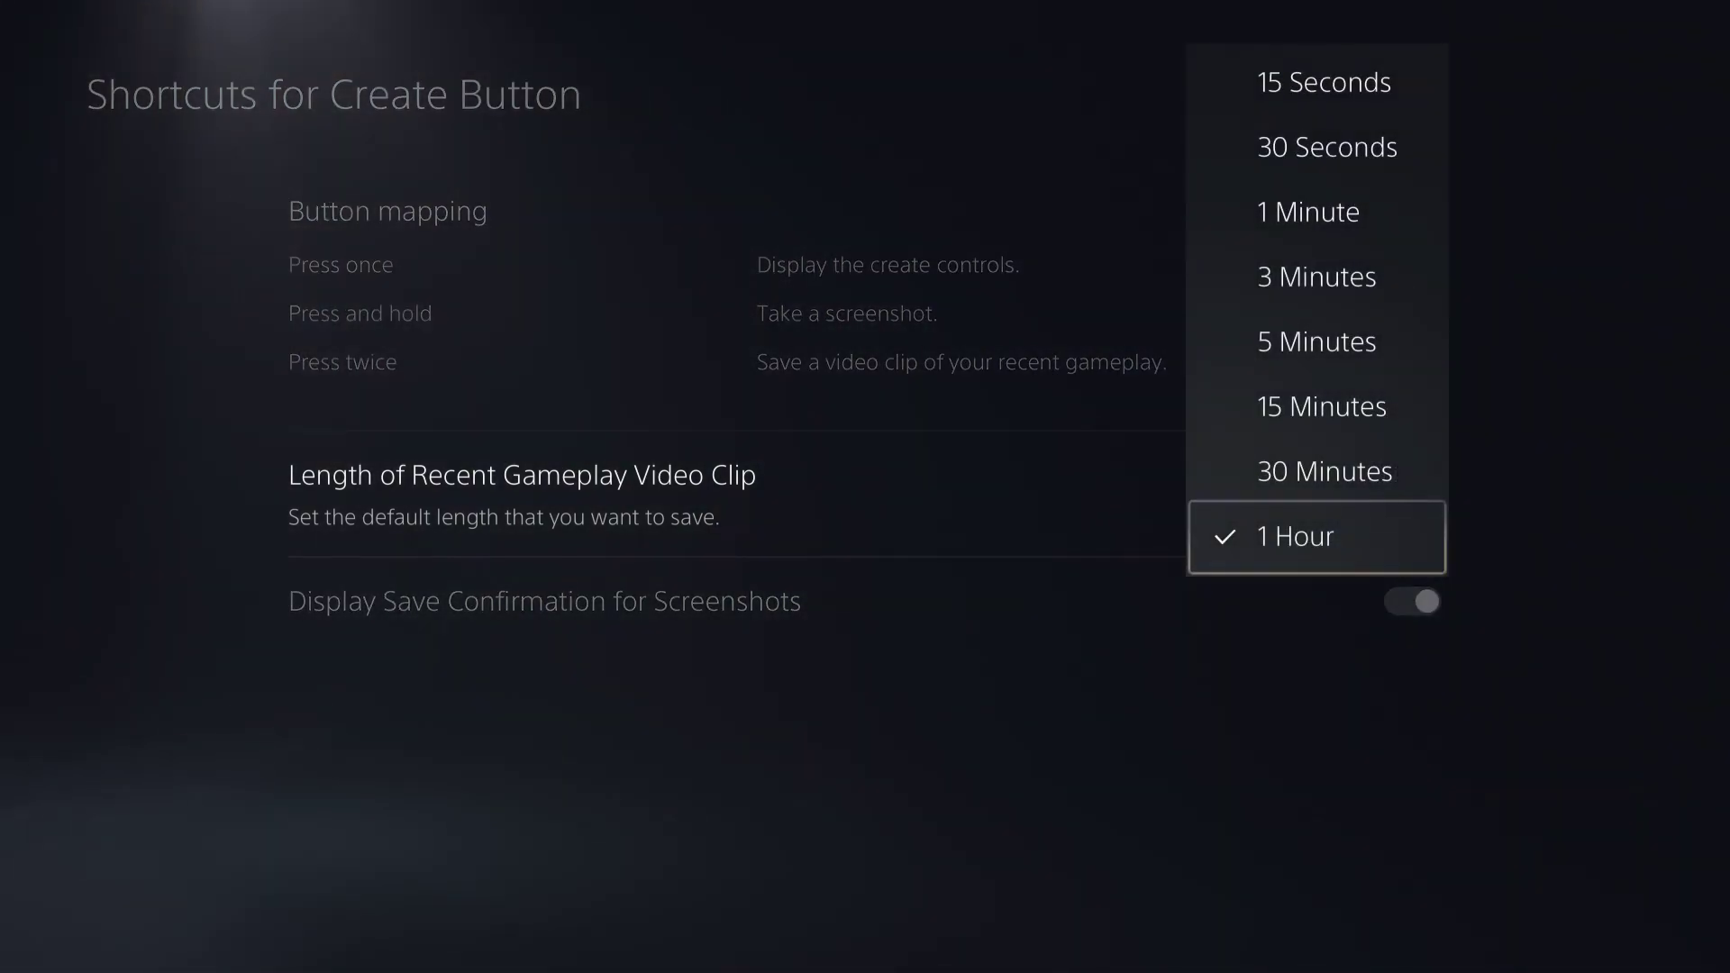
{"action": "key", "text": "Up"}
{"action": "key", "text": "Up"}
{"action": "key", "text": "Up"}
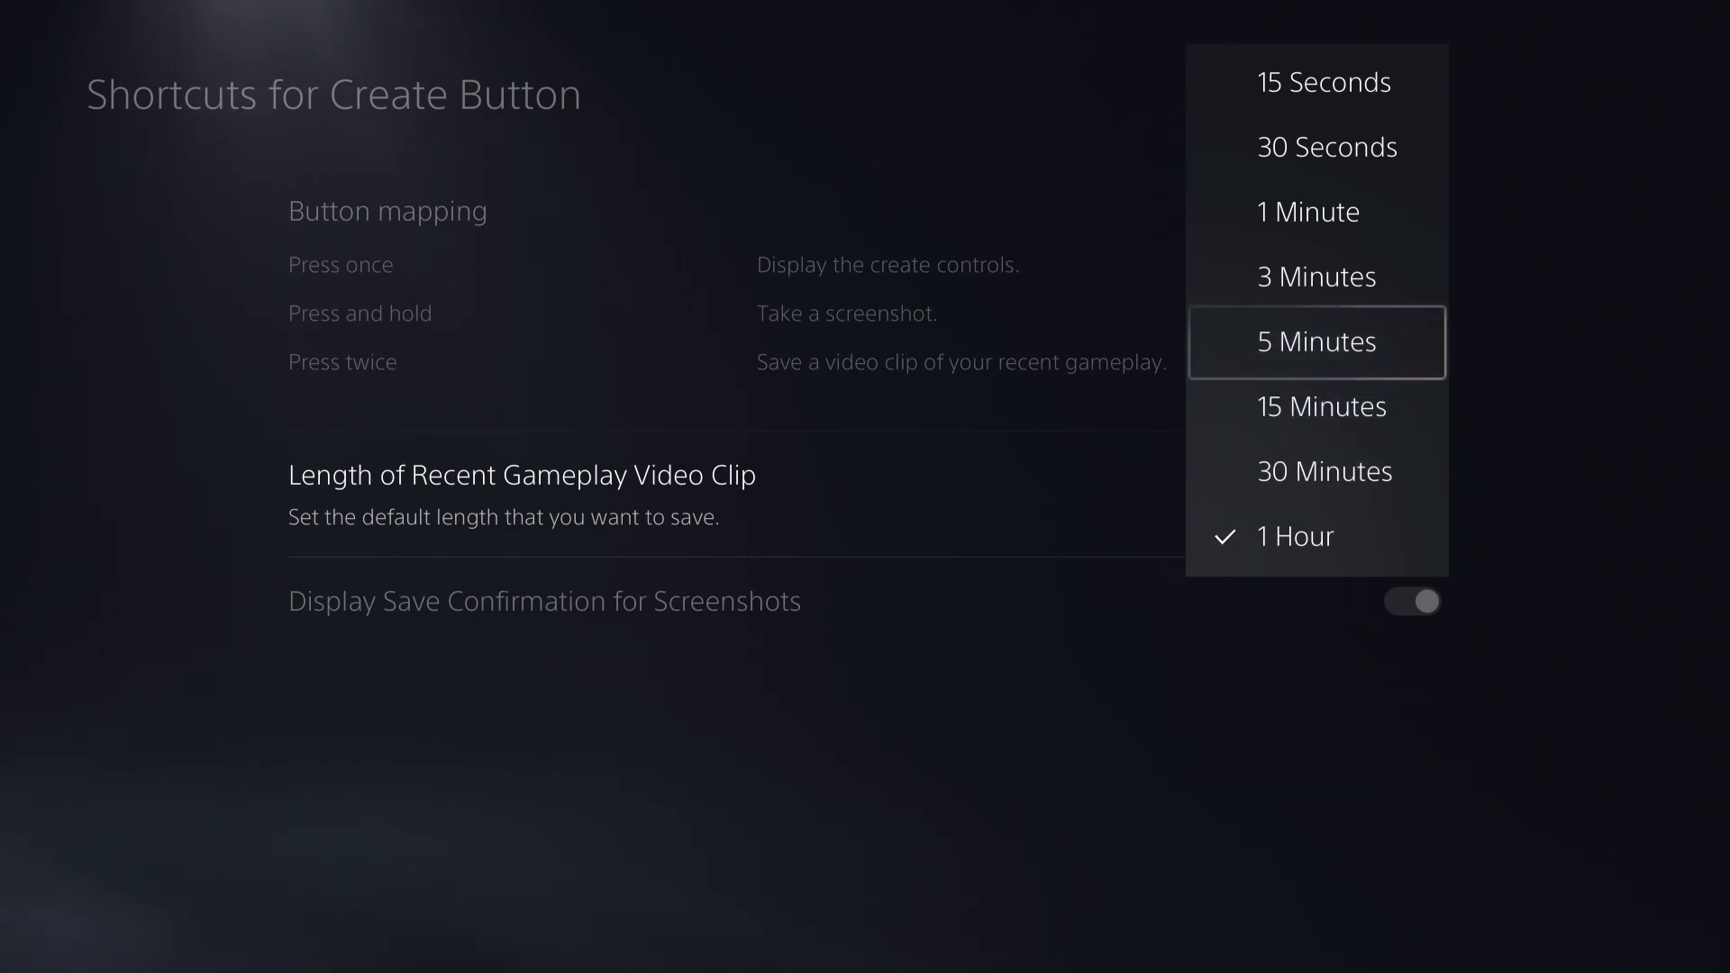
{"action": "key", "text": "Down"}
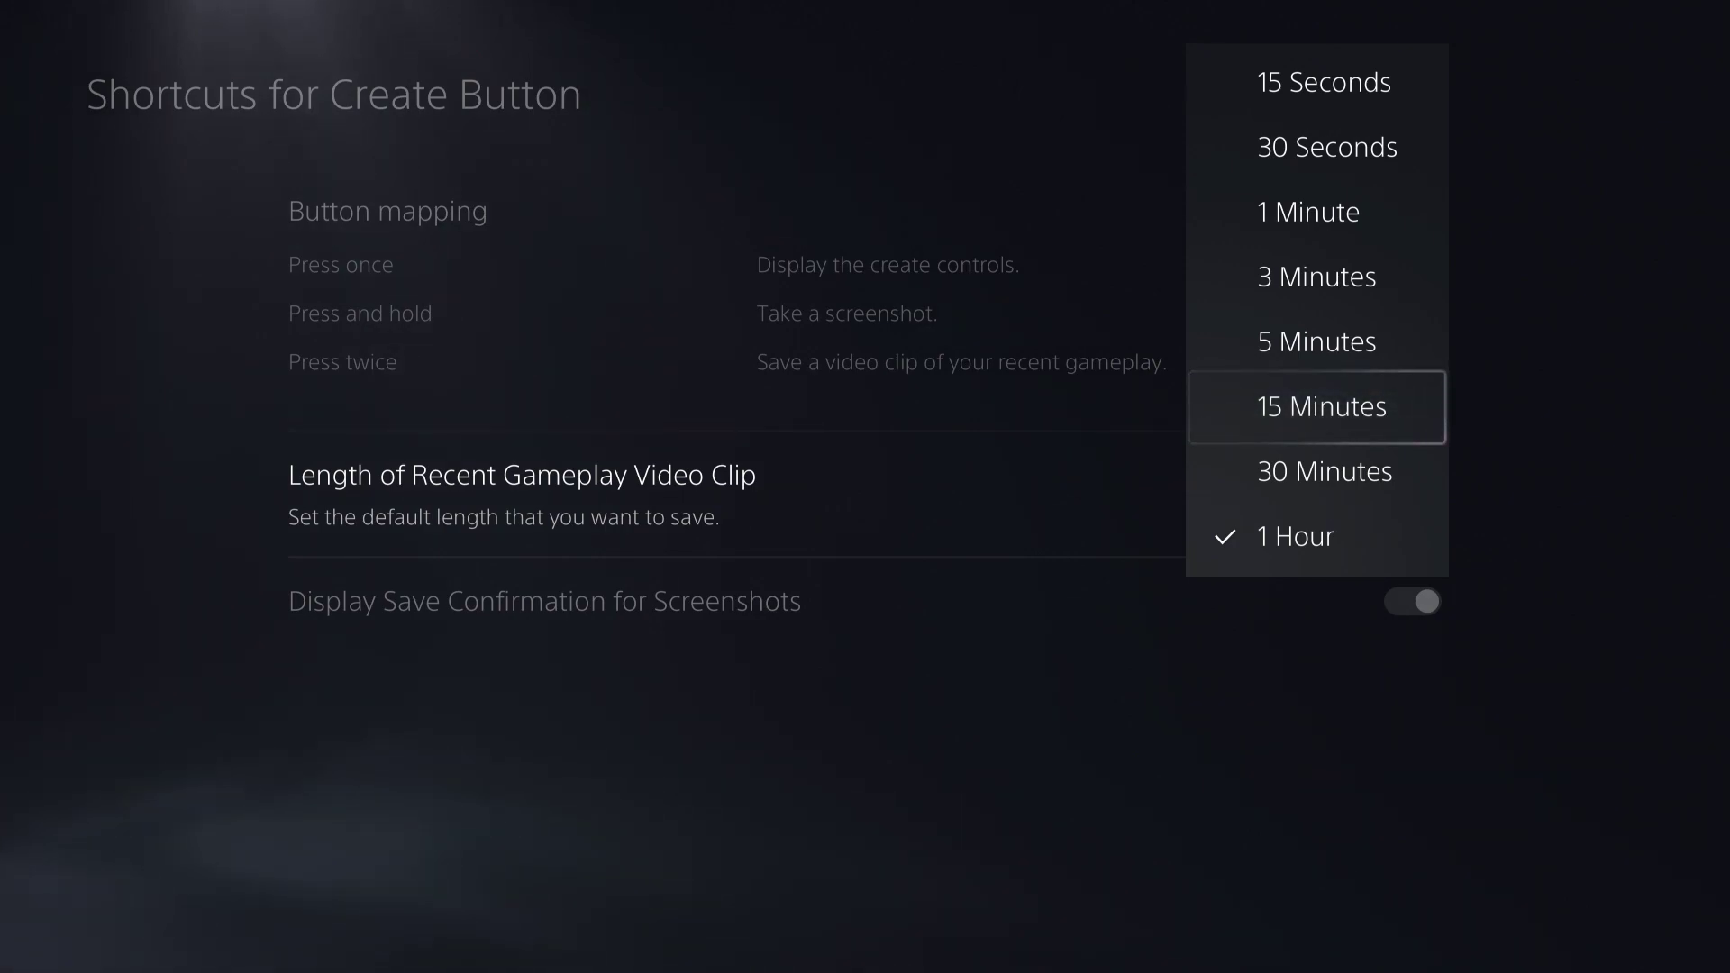
{"action": "key", "text": "Up"}
{"action": "key", "text": "Down"}
{"action": "key", "text": "Up"}
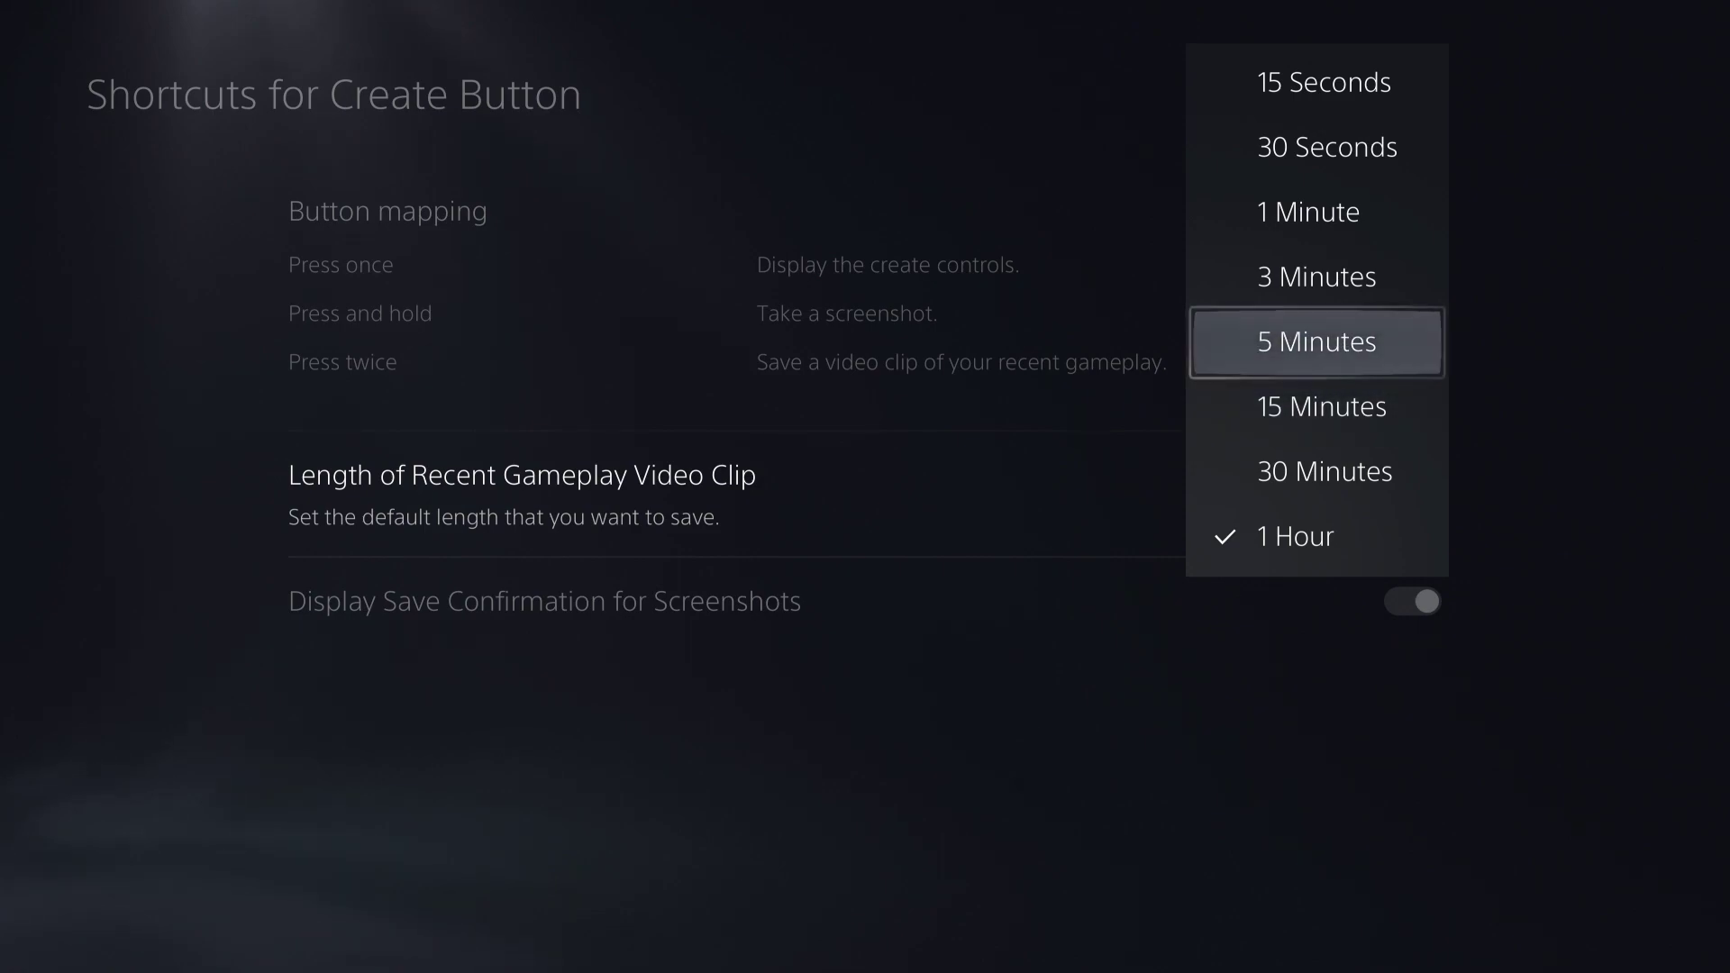
{"action": "key", "text": "Down"}
{"action": "key", "text": "Up"}
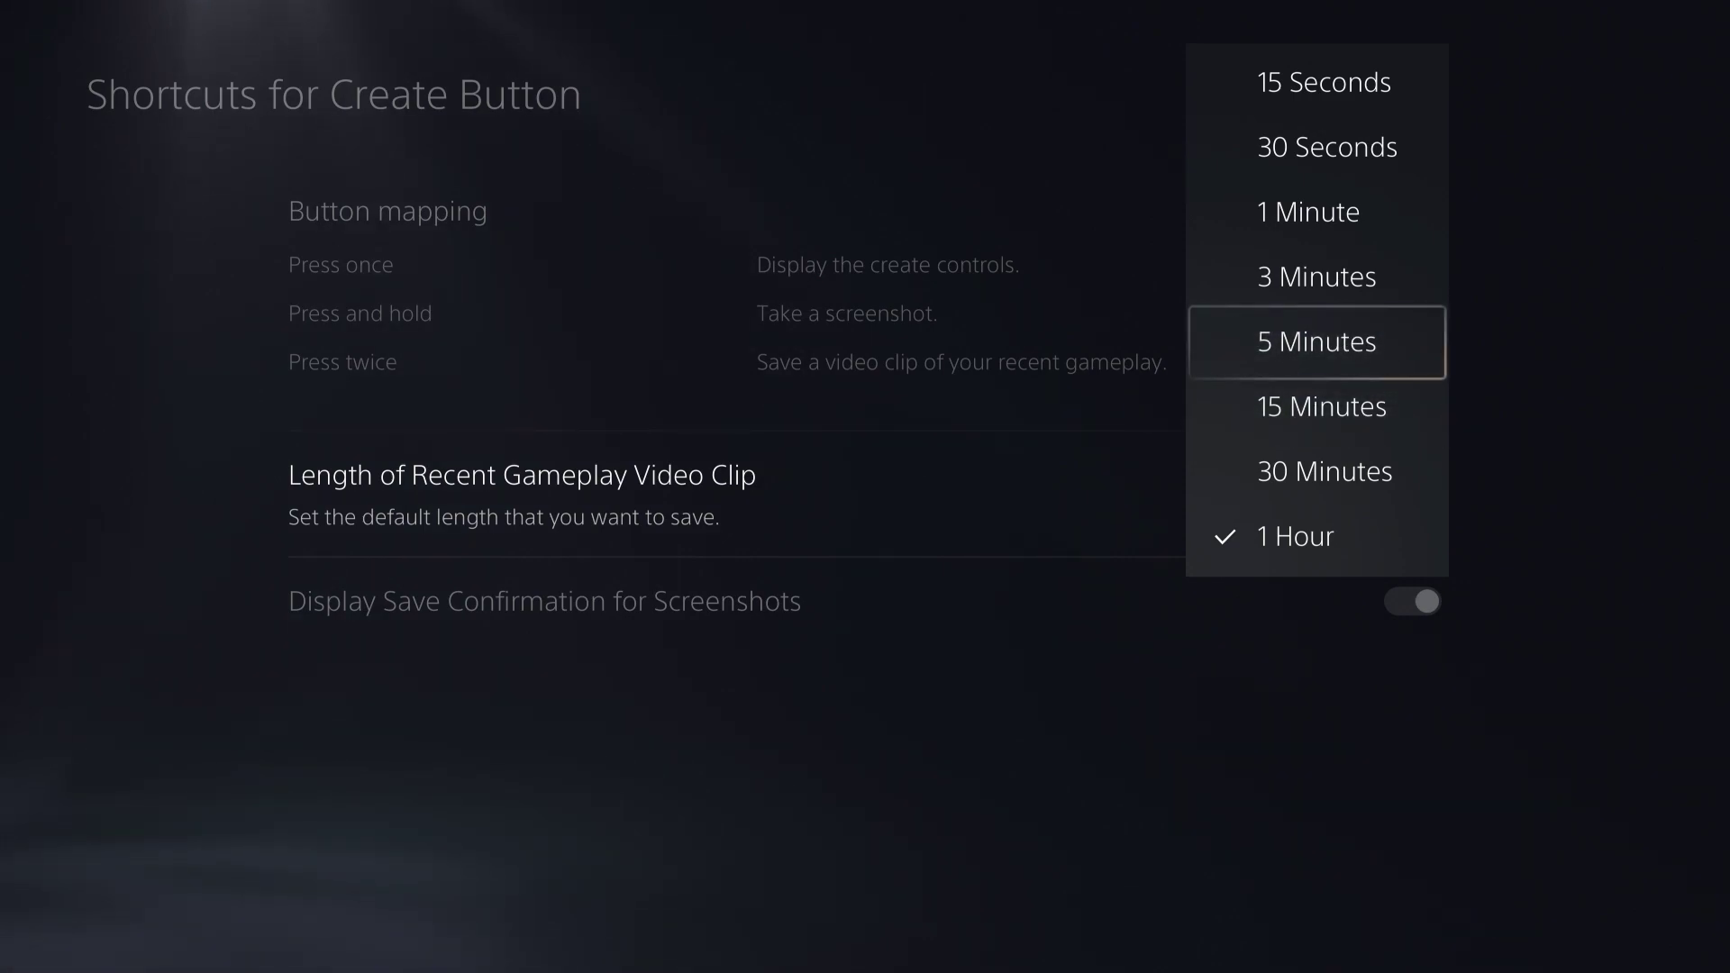
{"action": "key", "text": "Down"}
{"action": "key", "text": "Up"}
{"action": "key", "text": "Up"}
{"action": "key", "text": "Up"}
{"action": "key", "text": "Up"}
{"action": "key", "text": "Up"}
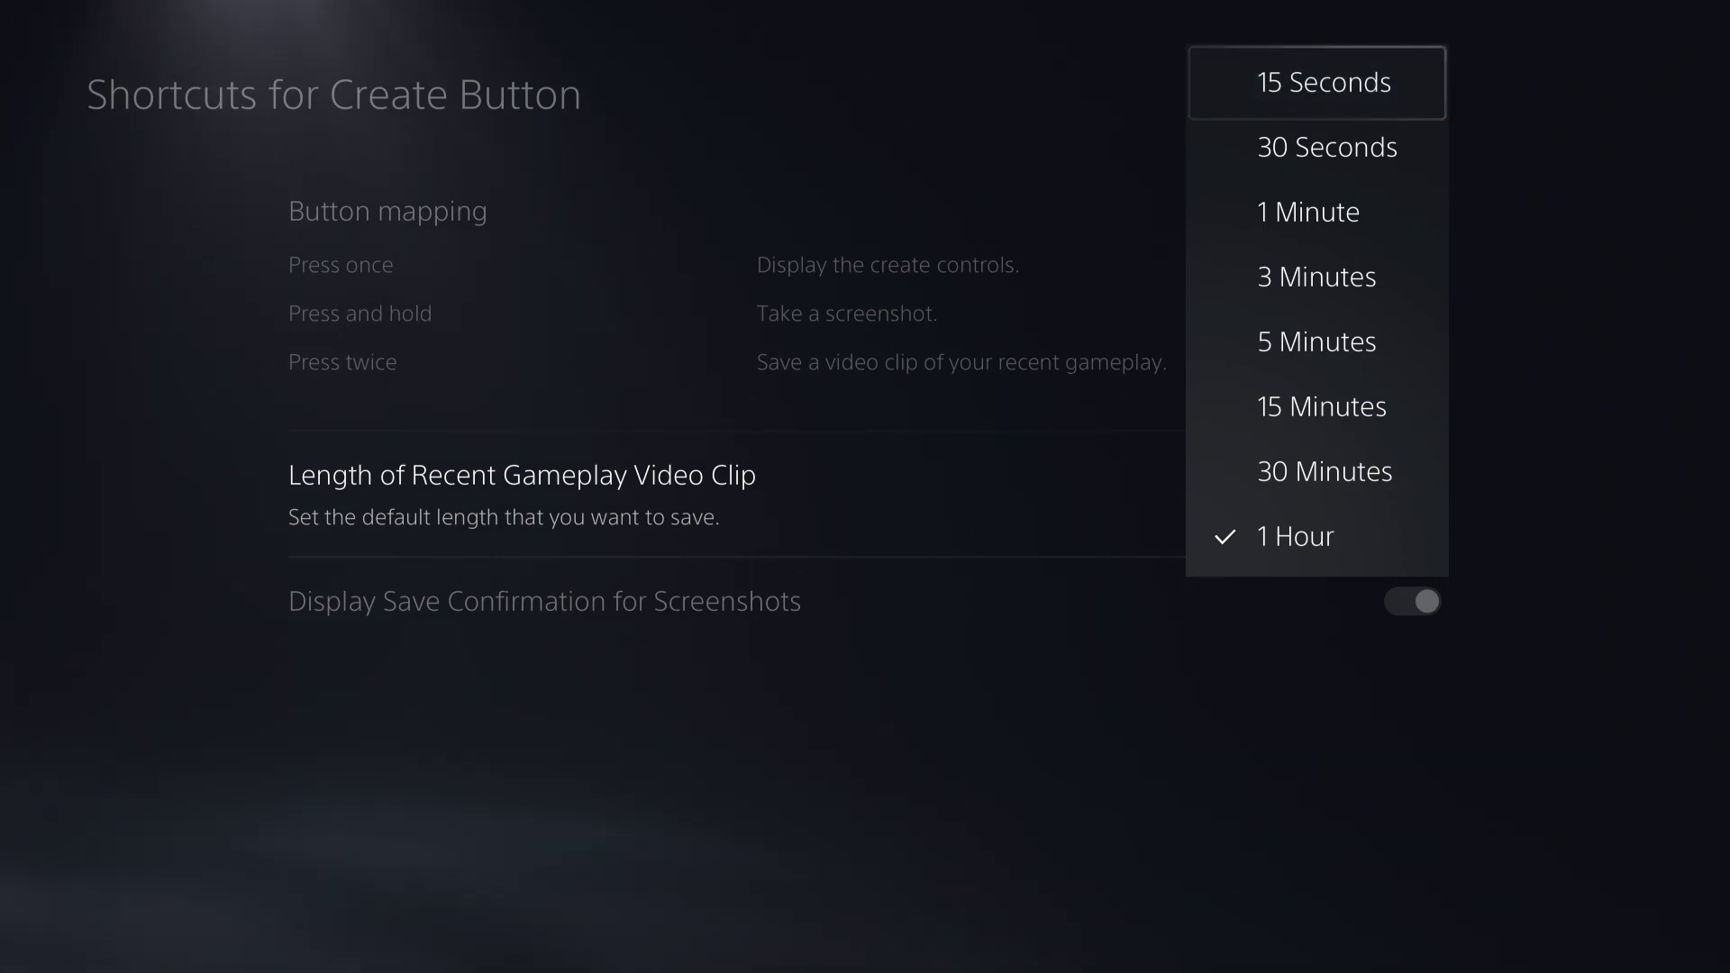
{"action": "key", "text": "Down"}
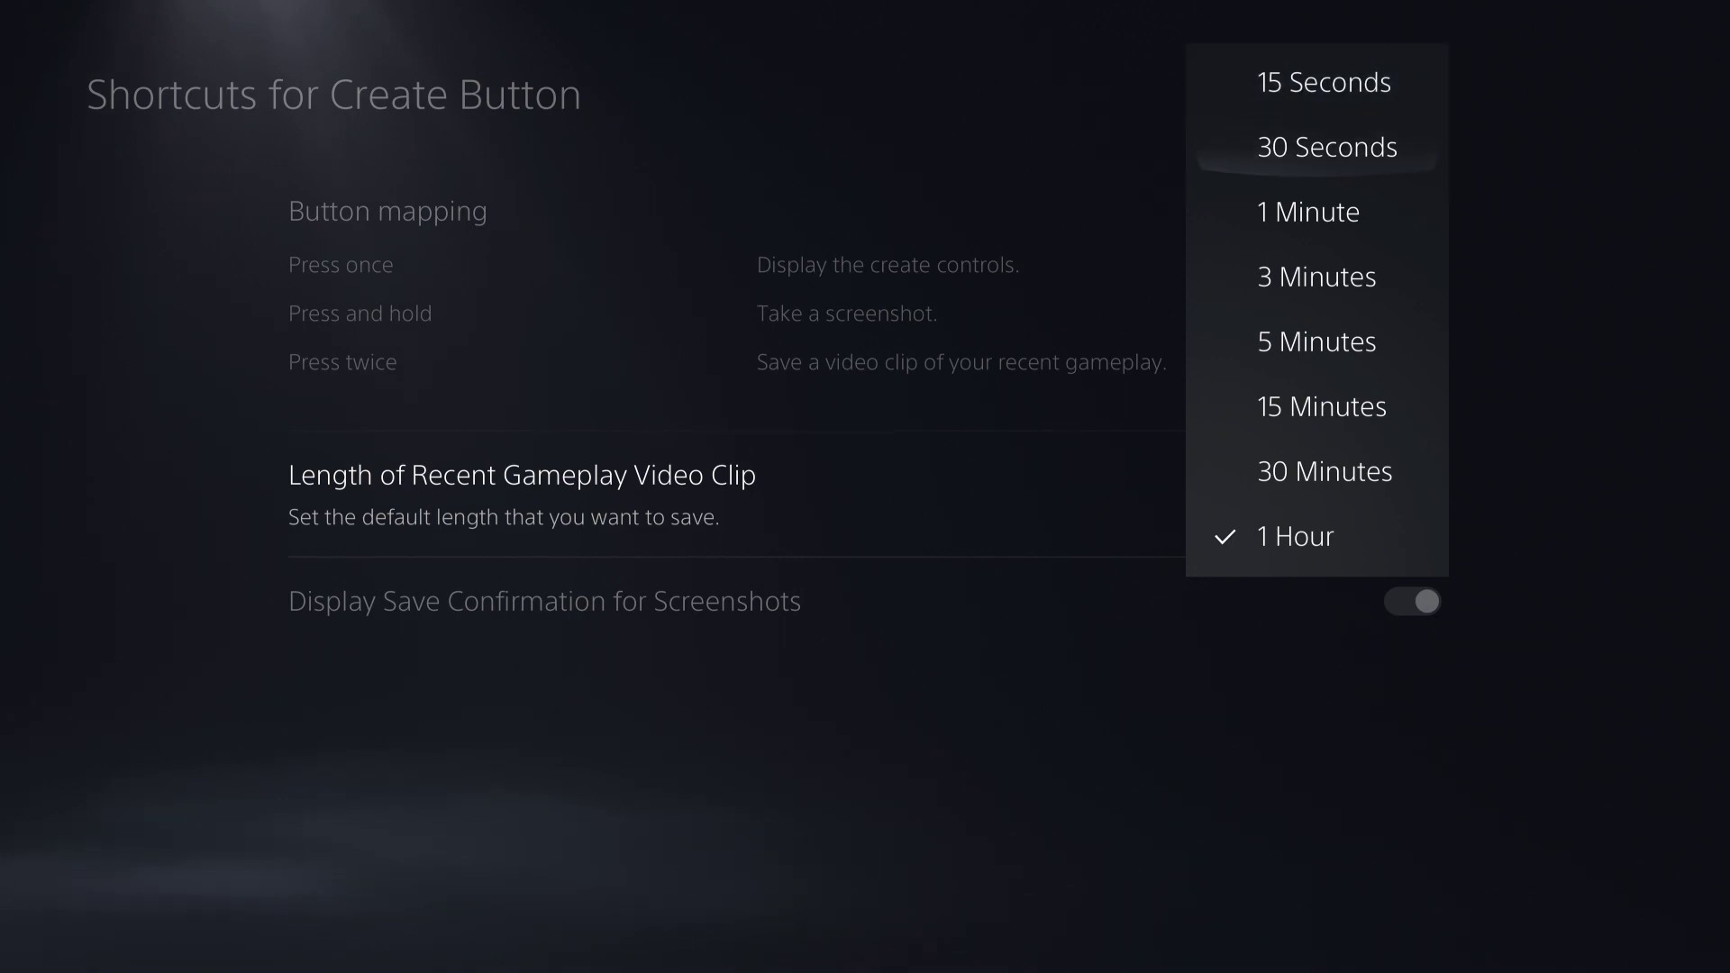
{"action": "key", "text": "Down"}
{"action": "key", "text": "Down"}
{"action": "key", "text": "Down"}
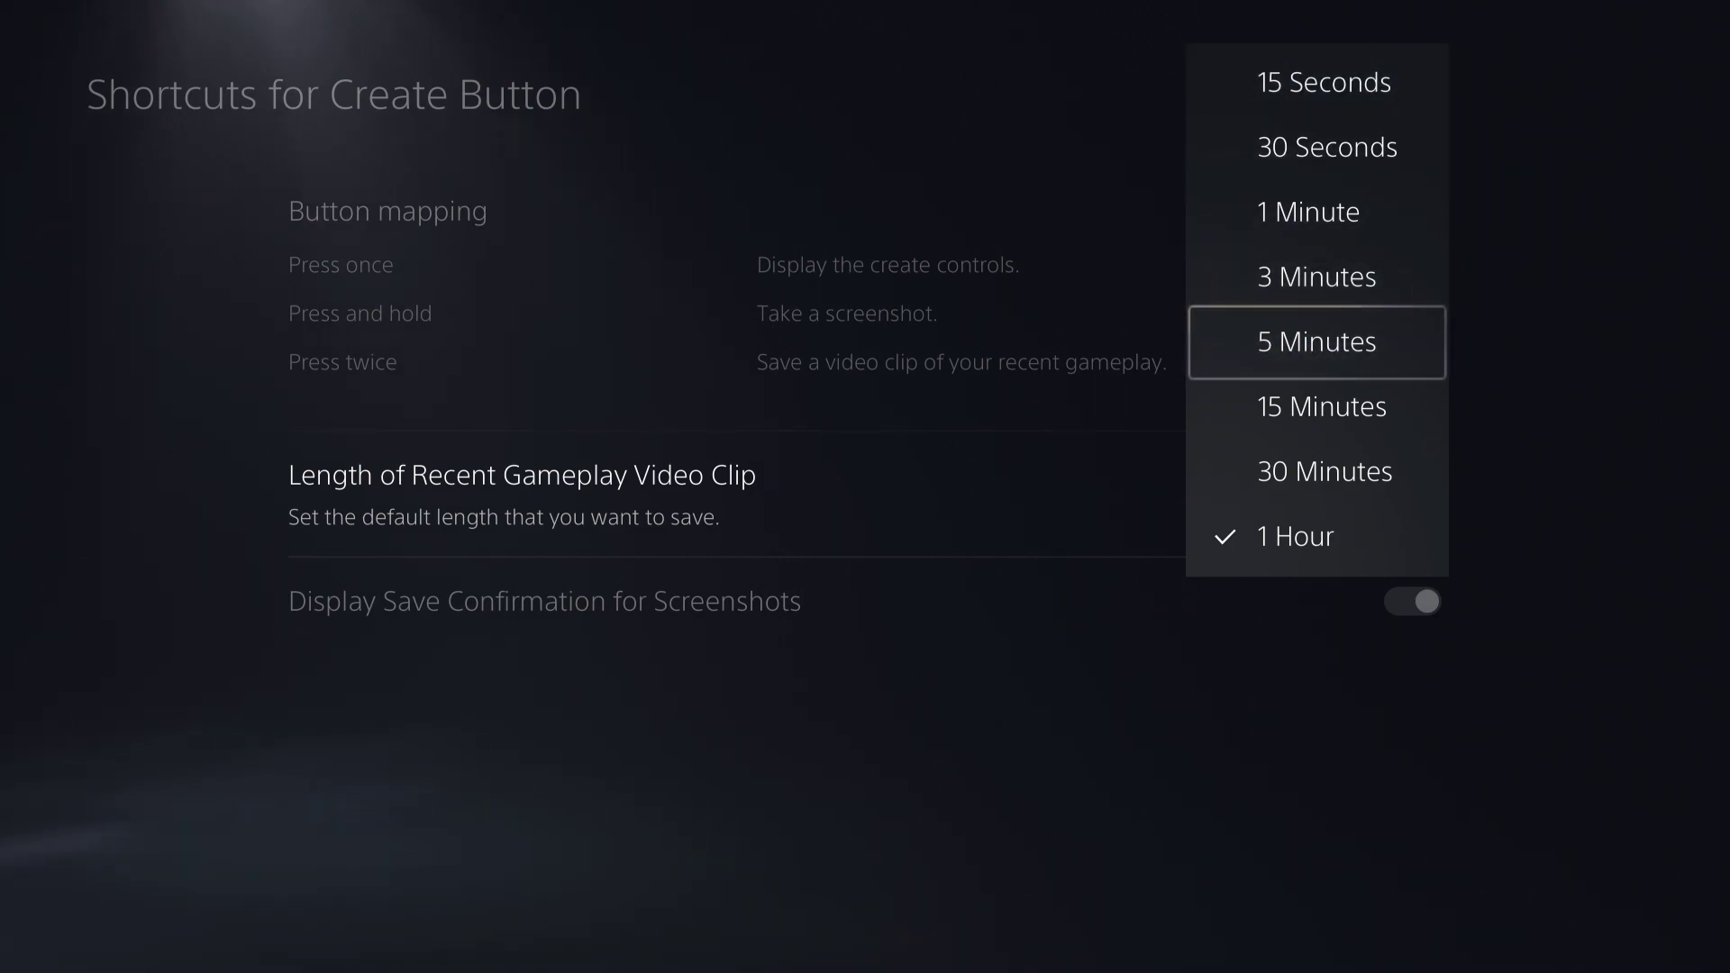
{"action": "key", "text": "Down"}
{"action": "key", "text": "Up"}
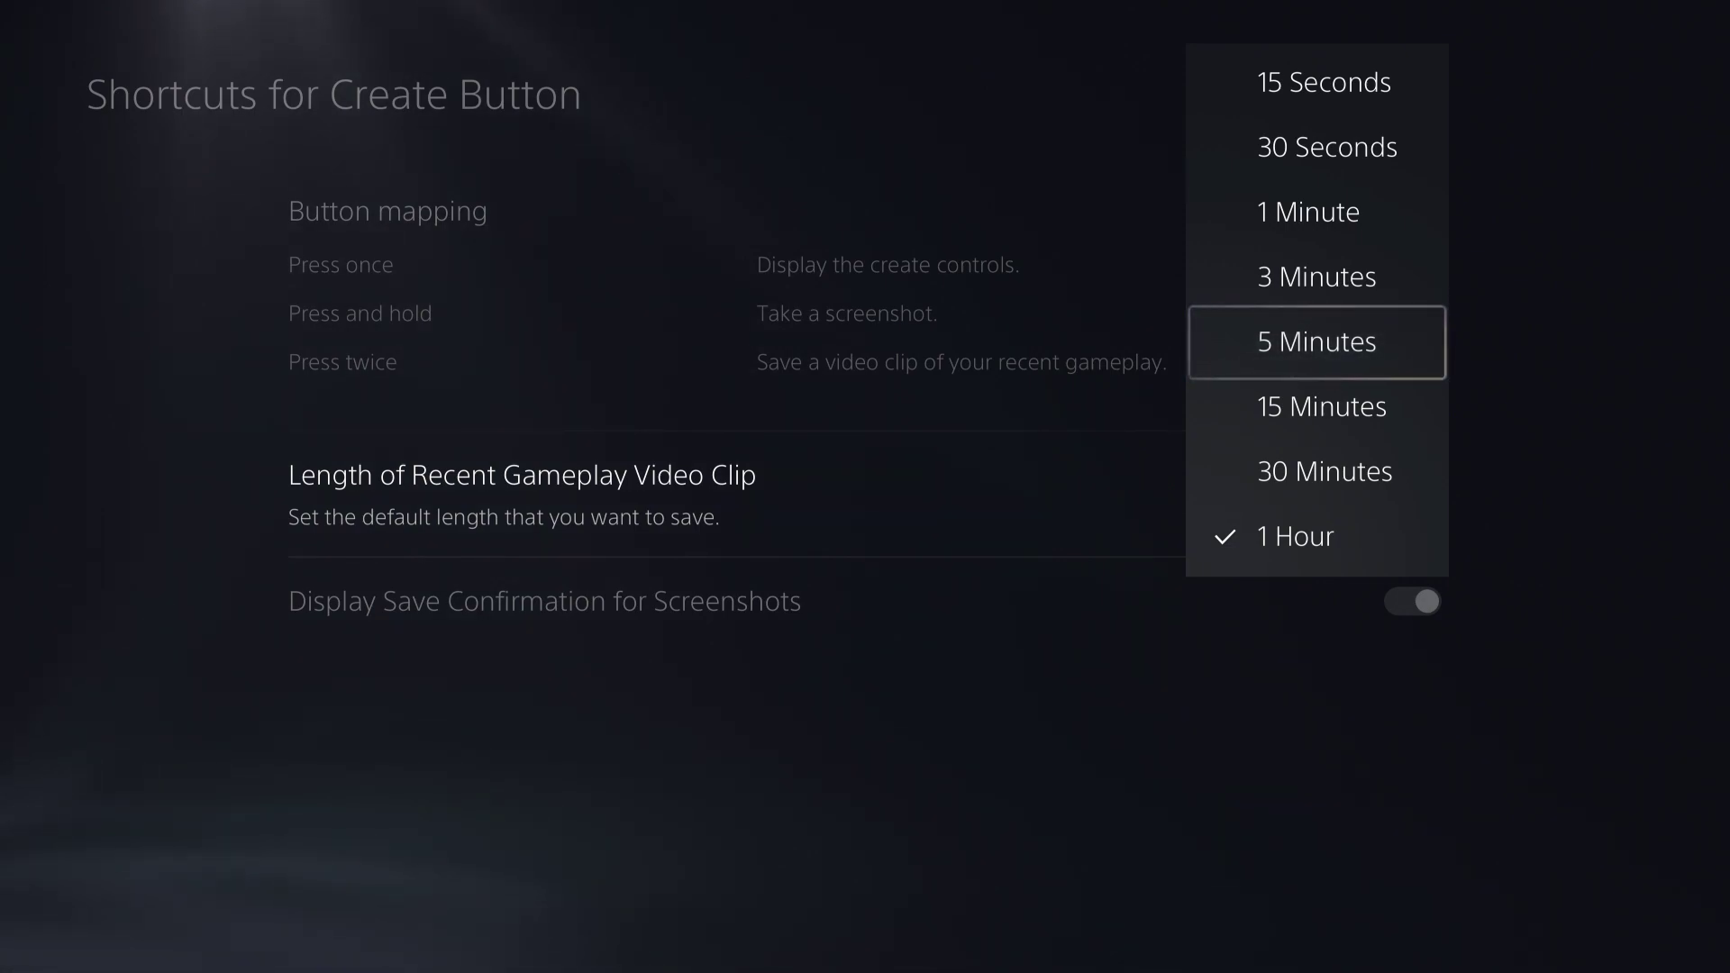
{"action": "key", "text": "Up"}
{"action": "key", "text": "Up"}
{"action": "key", "text": "Down"}
{"action": "key", "text": "Down"}
{"action": "key", "text": "Up"}
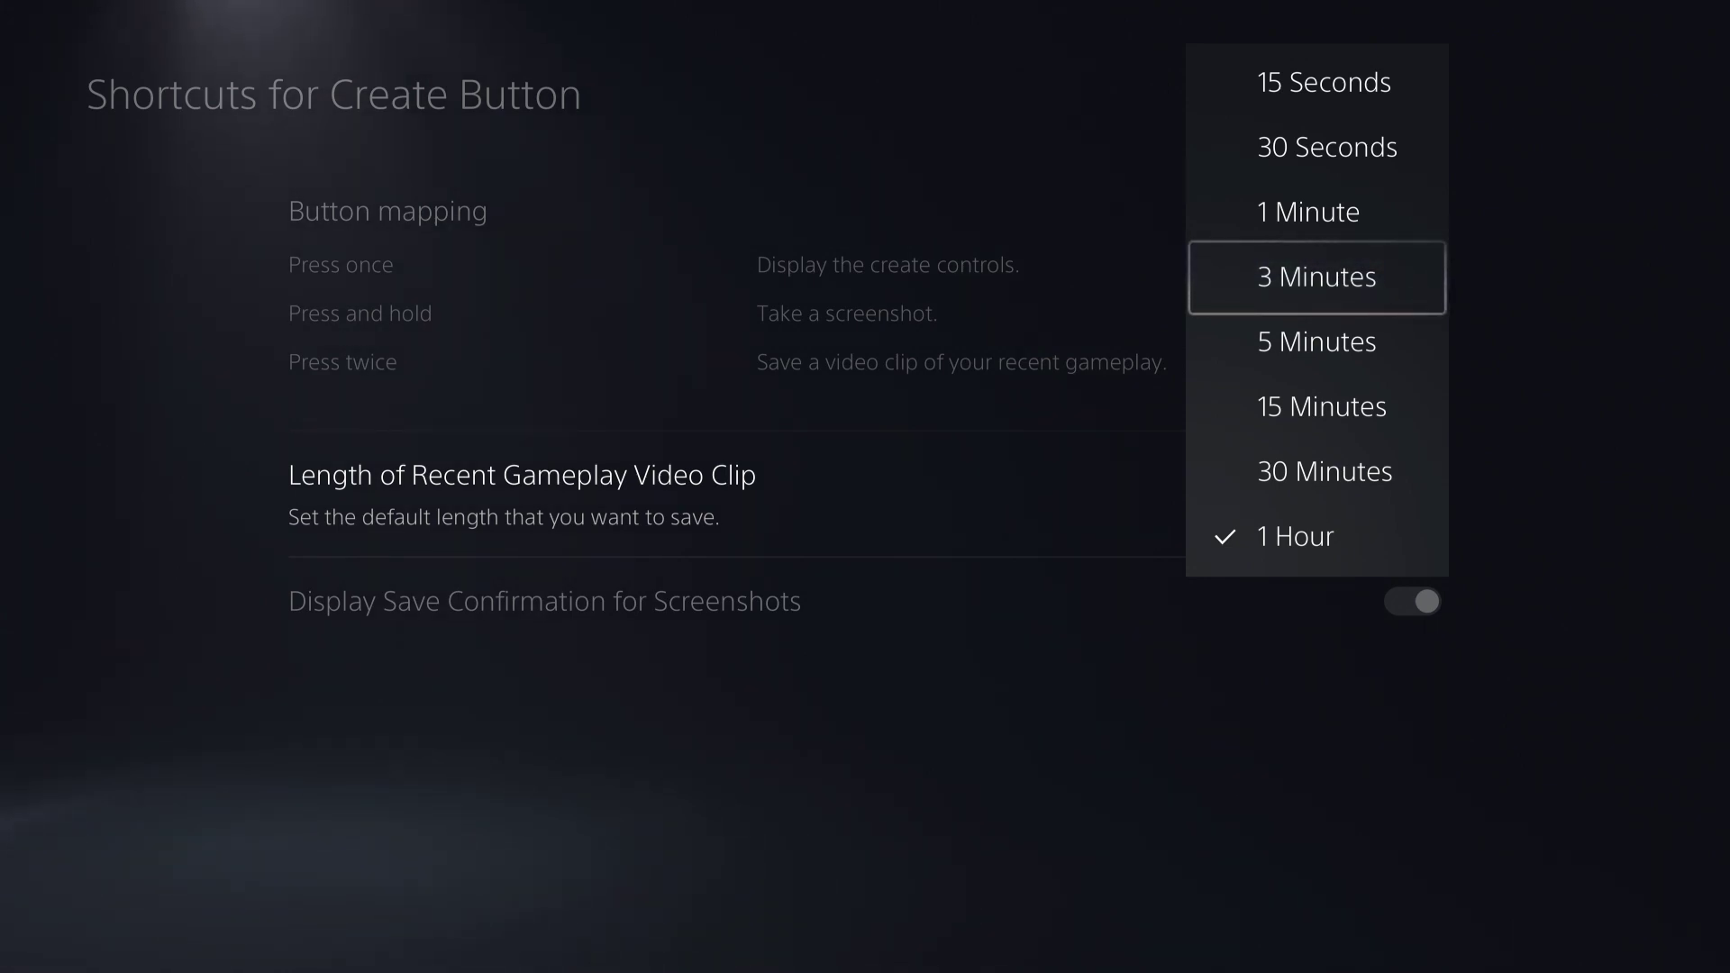
{"action": "key", "text": "Up"}
{"action": "key", "text": "Up"}
{"action": "key", "text": "Up"}
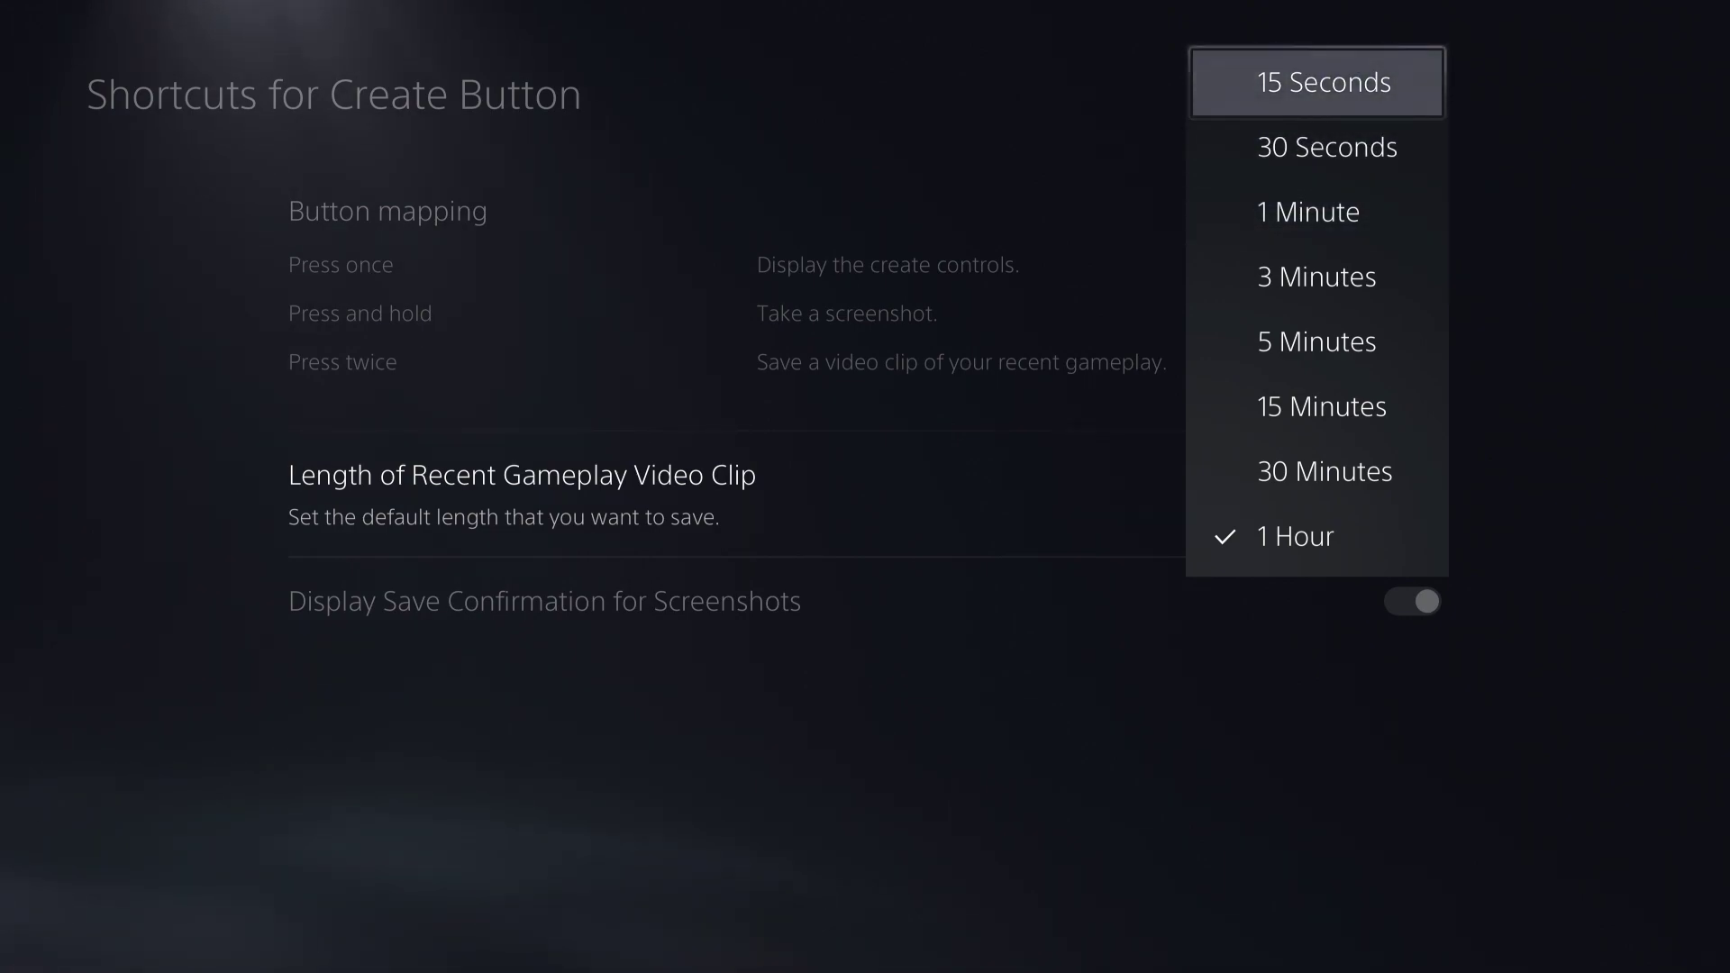
{"action": "key", "text": "Down"}
{"action": "key", "text": "Down"}
{"action": "key", "text": "Down"}
{"action": "key", "text": "Down"}
{"action": "key", "text": "Down"}
{"action": "key", "text": "Down"}
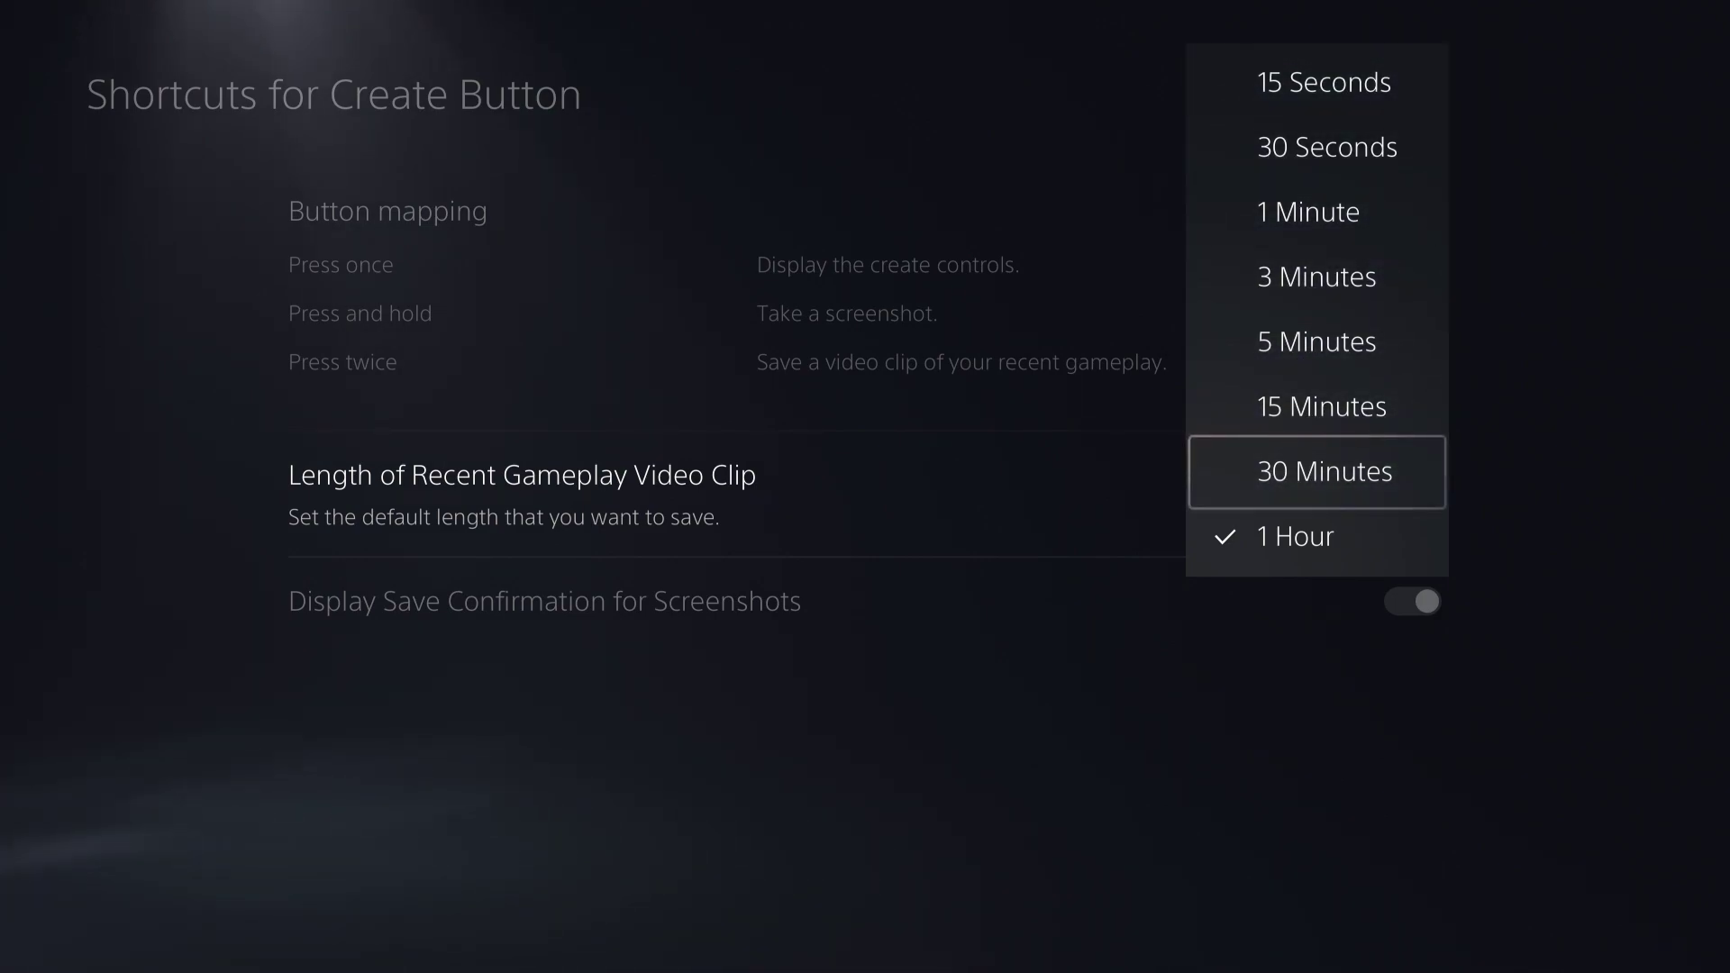
{"action": "key", "text": "Down"}
{"action": "key", "text": "Up"}
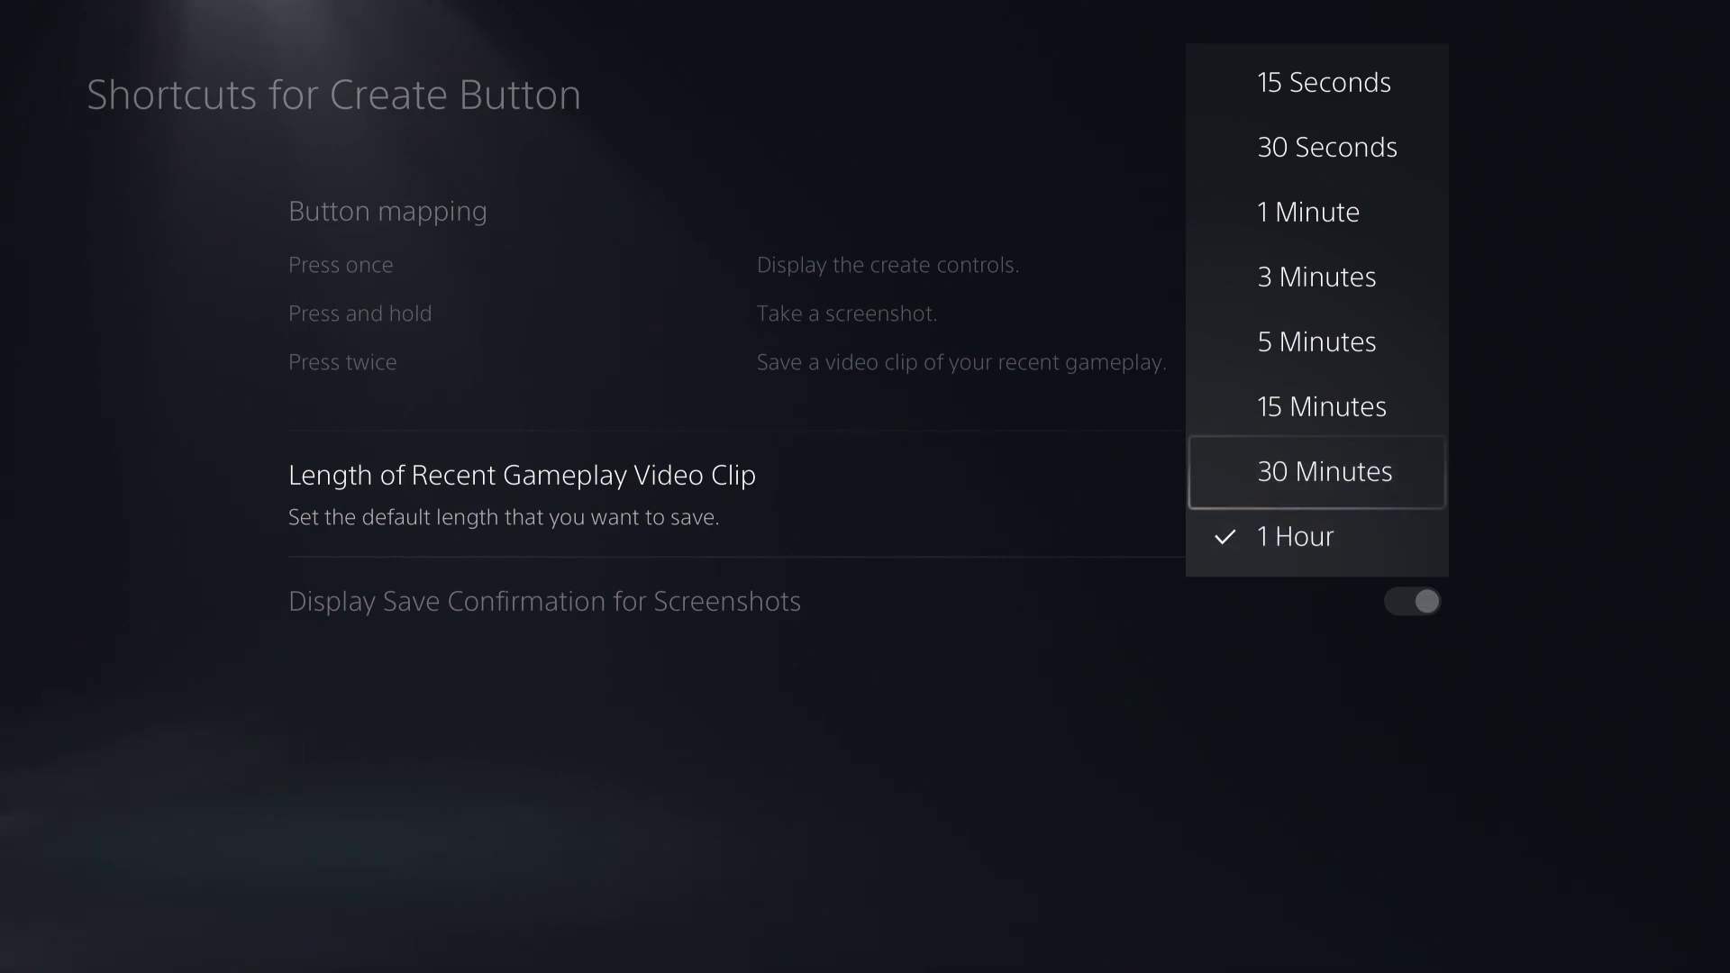
{"action": "key", "text": "Down"}
{"action": "key", "text": "Down"}
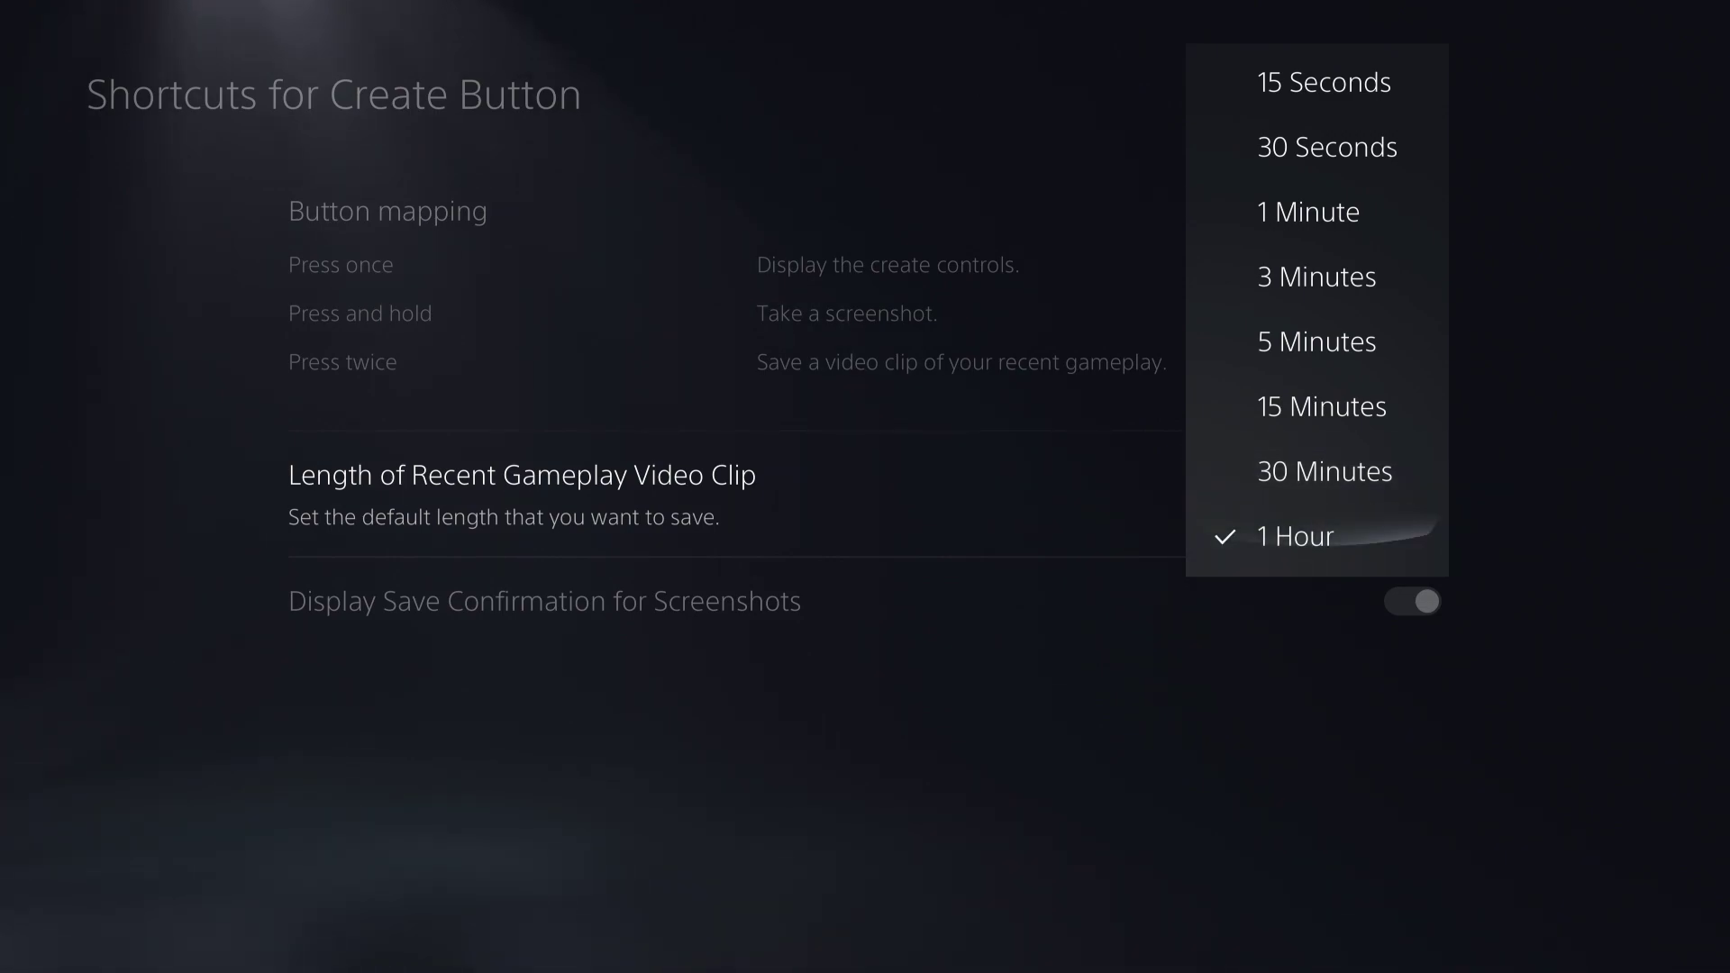
{"action": "key", "text": "Up"}
{"action": "key", "text": "Down"}
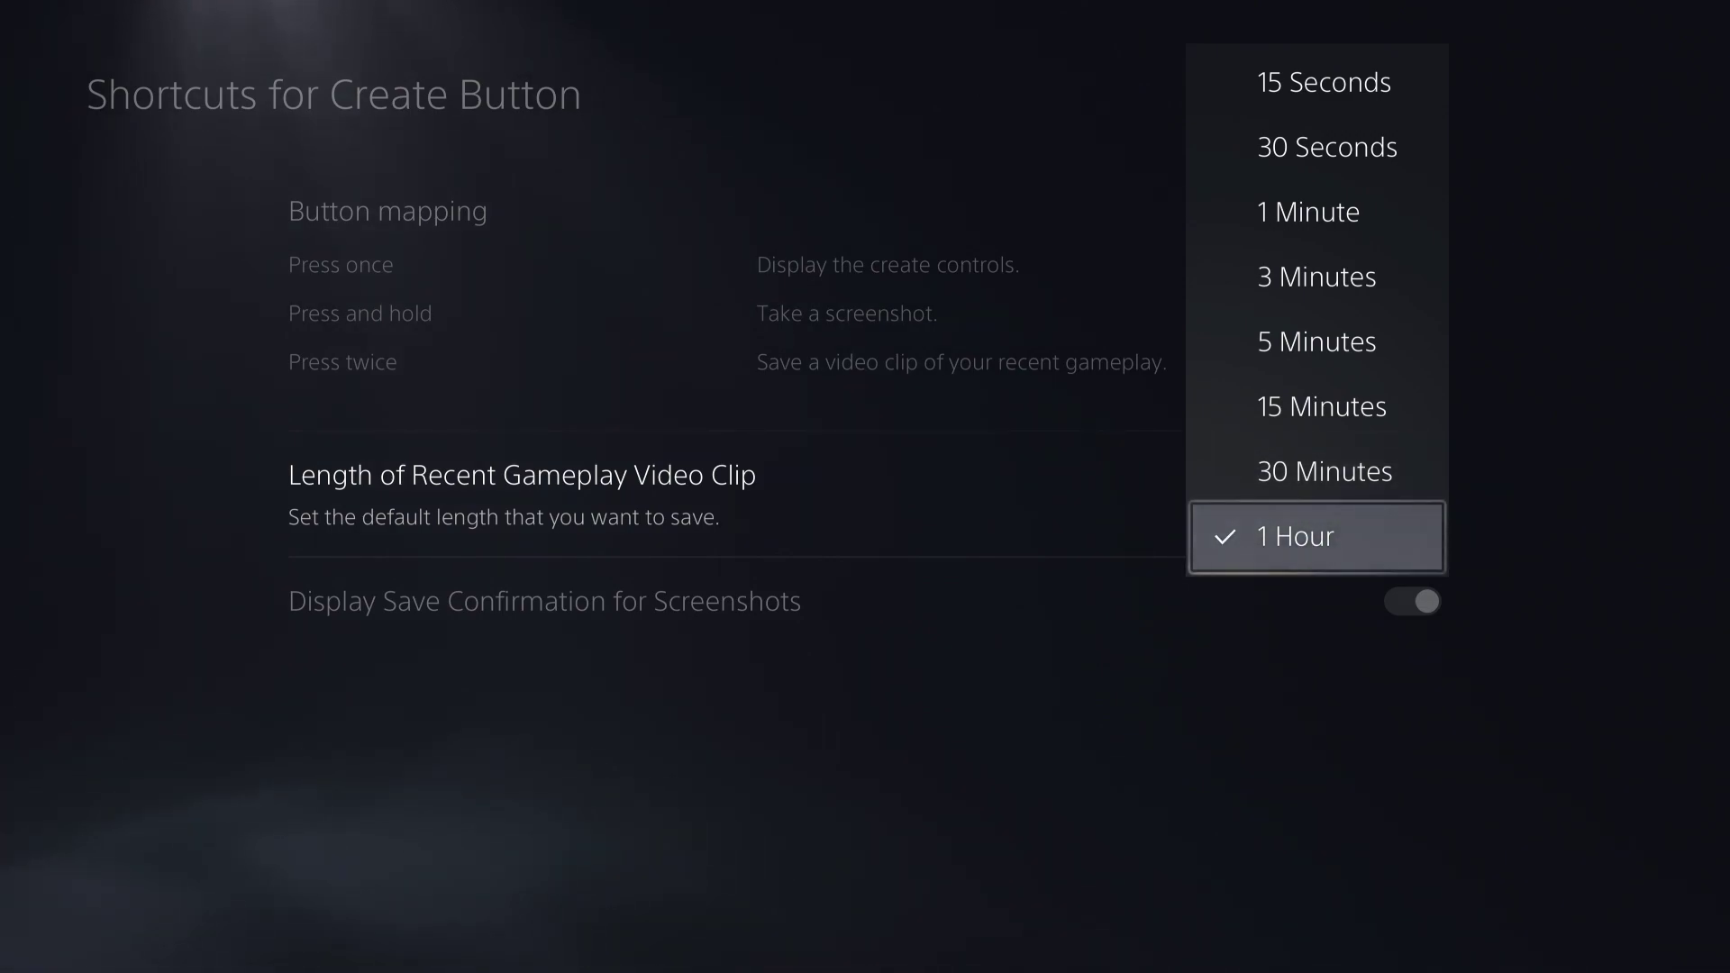
{"action": "key", "text": "Return"}
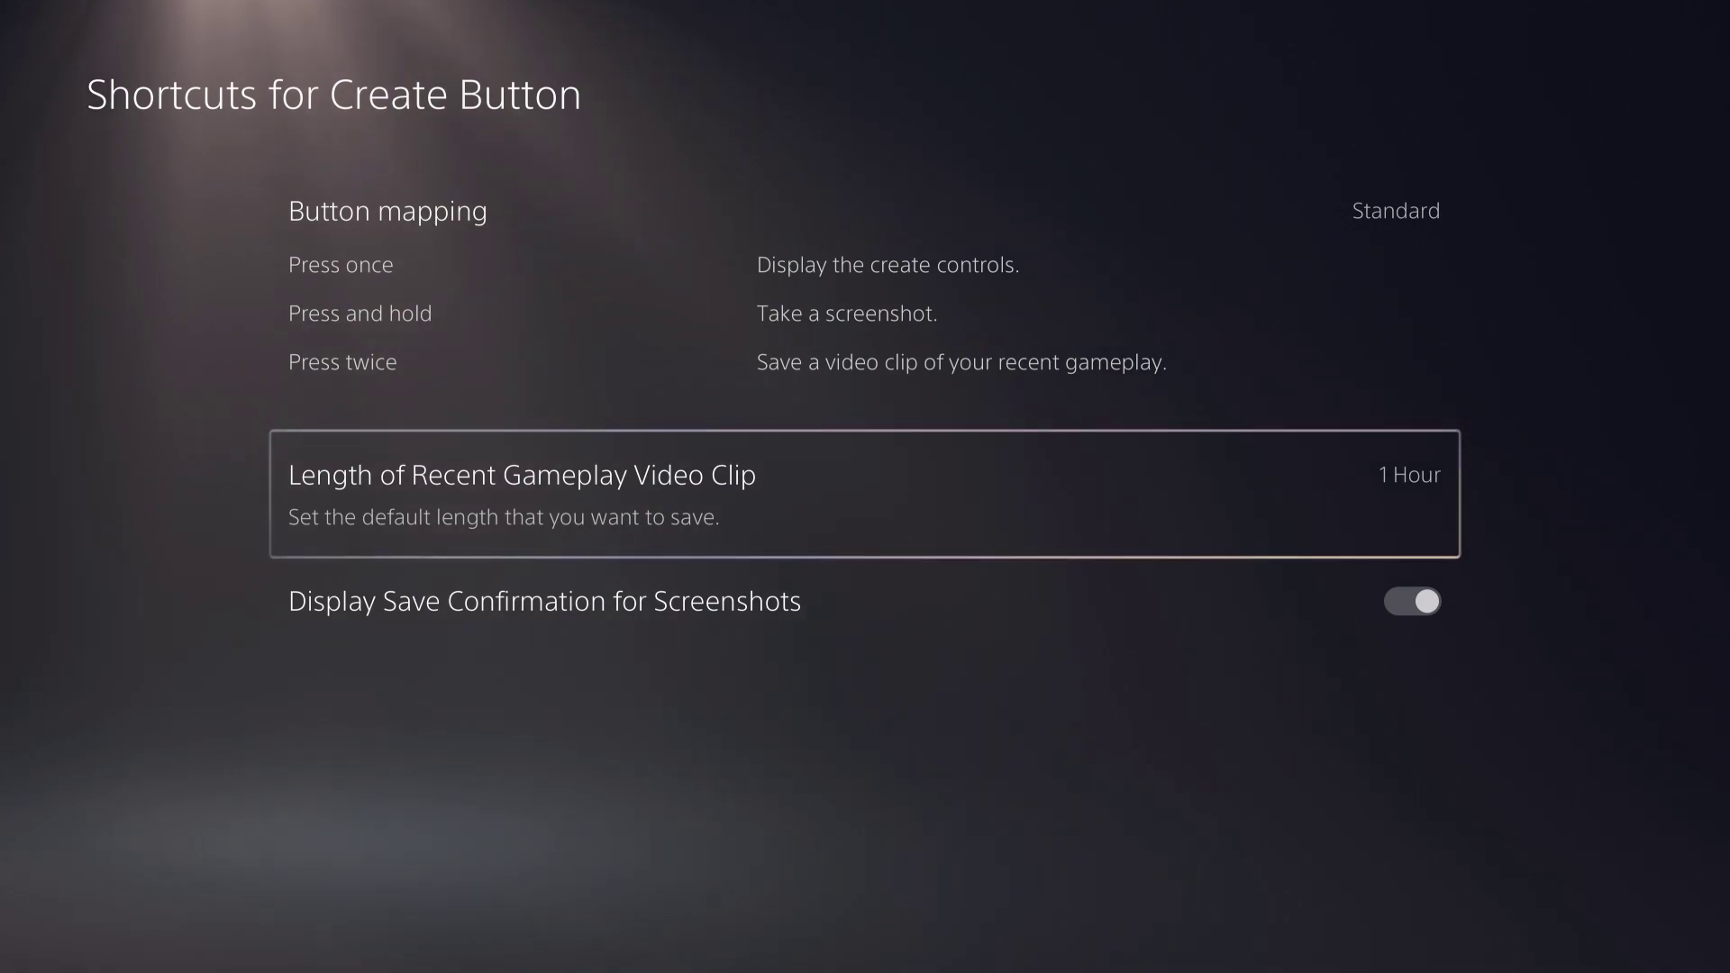
{"action": "key", "text": "Escape"}
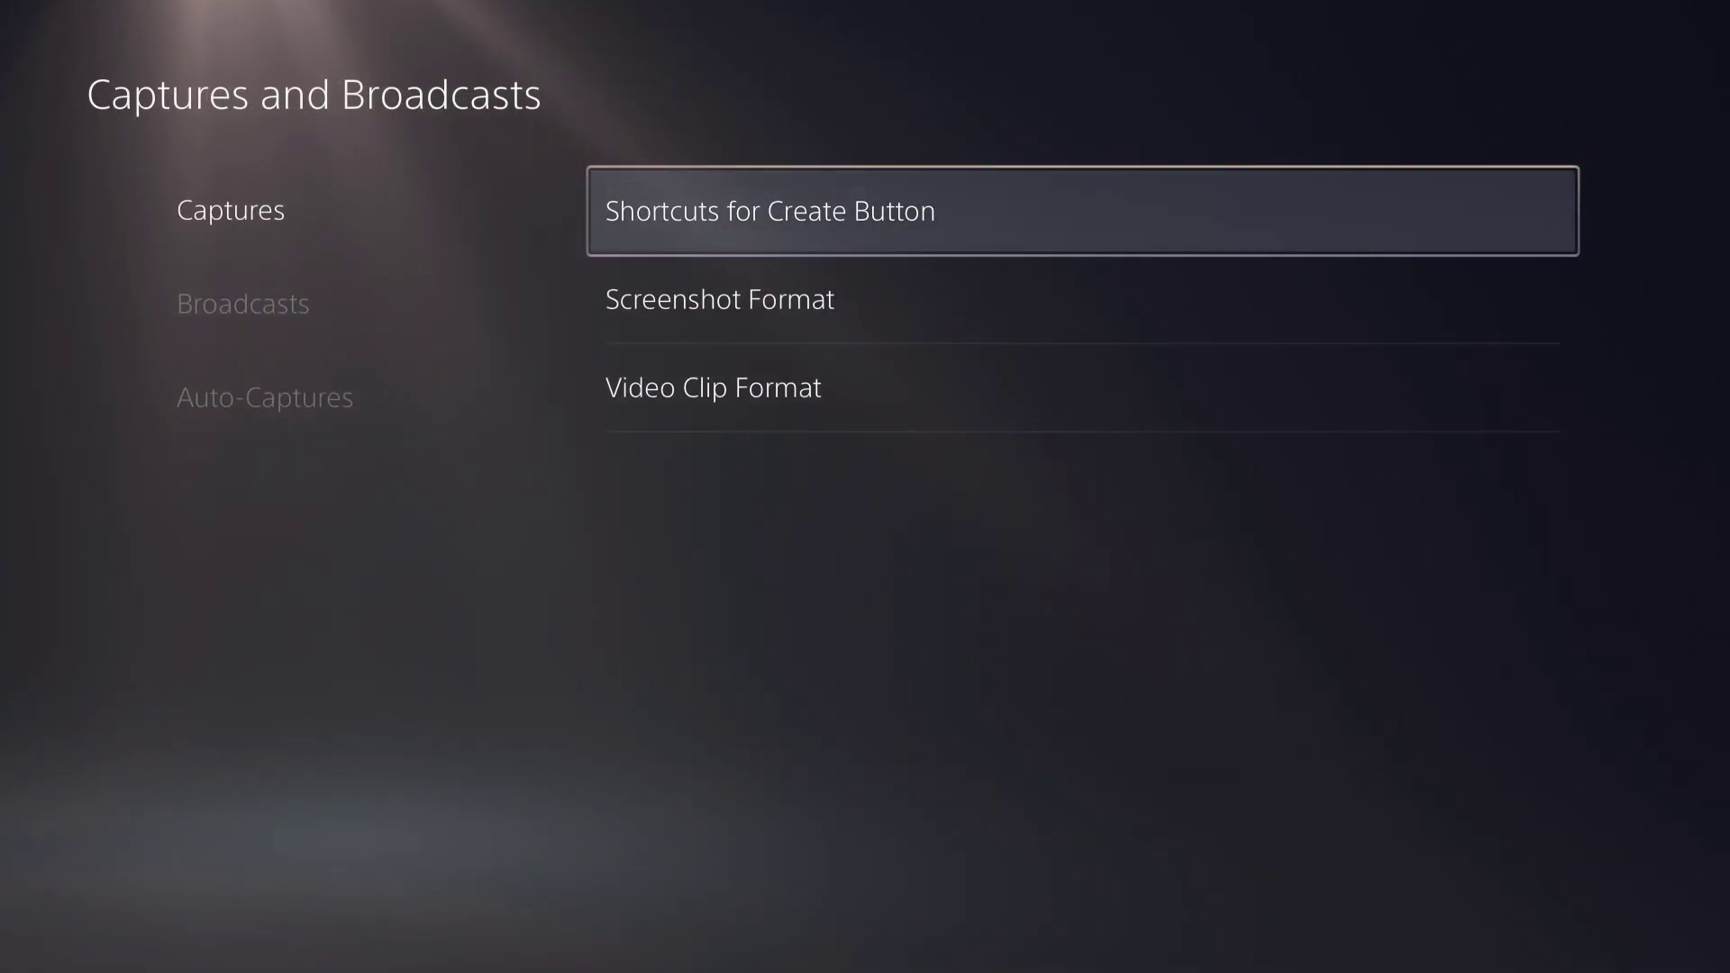
{"action": "key", "text": "Return"}
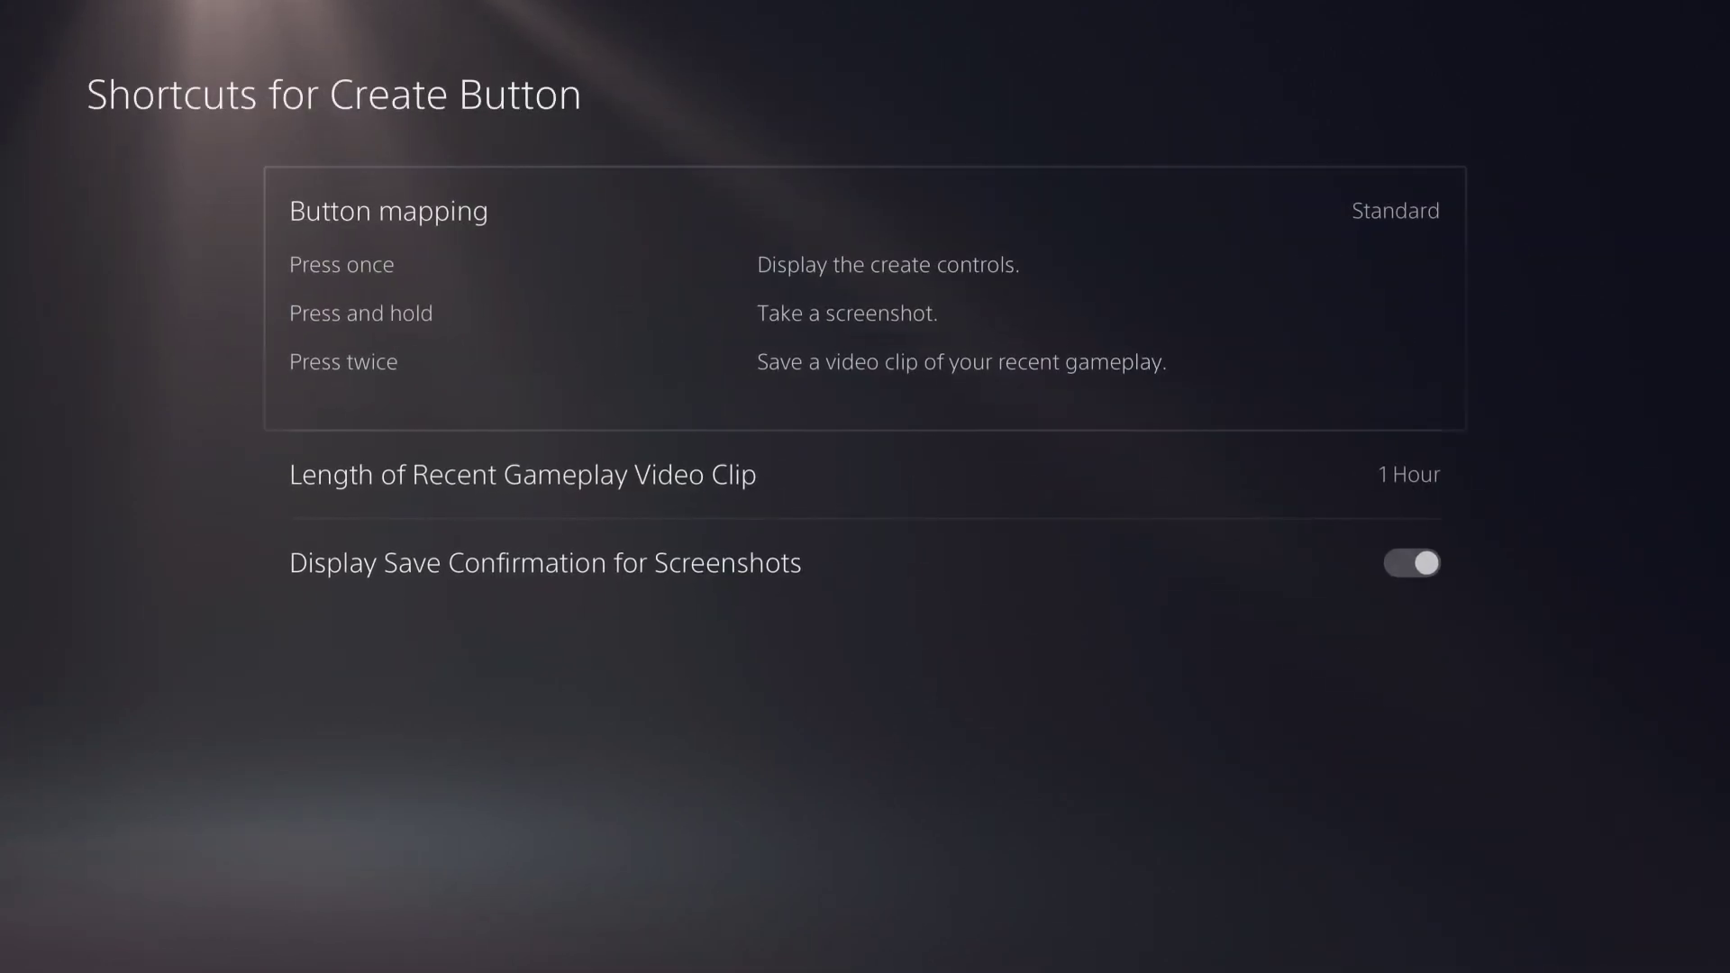
{"action": "key", "text": "Down"}
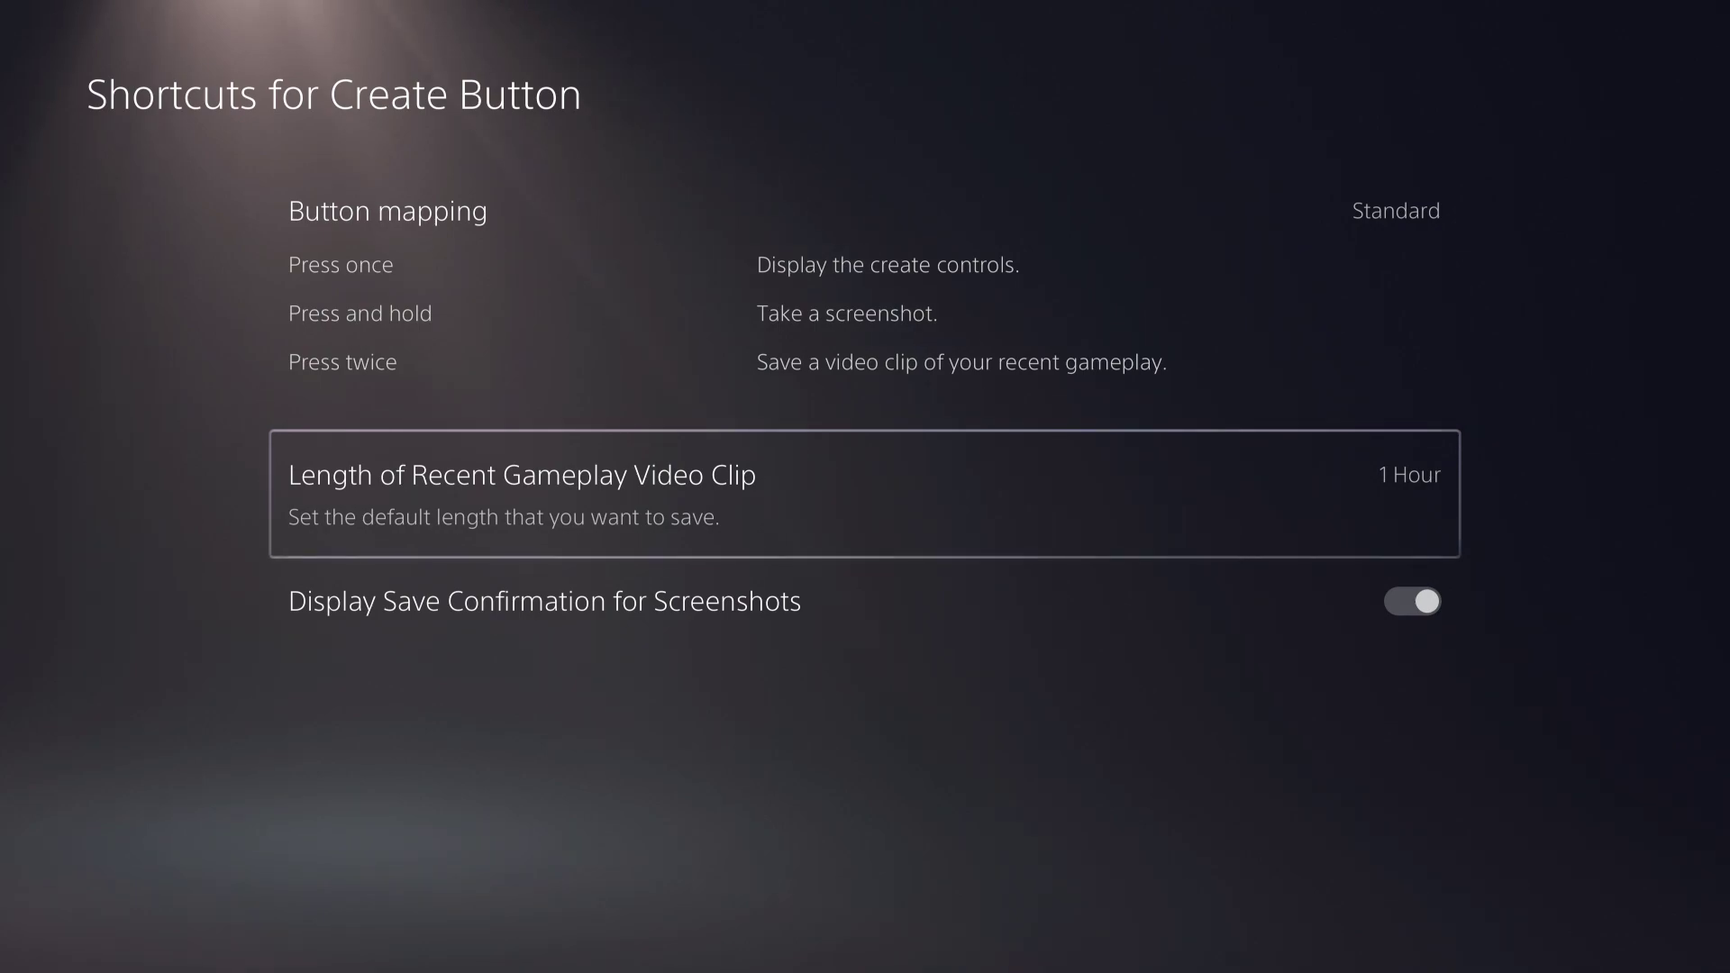
{"action": "key", "text": "Escape"}
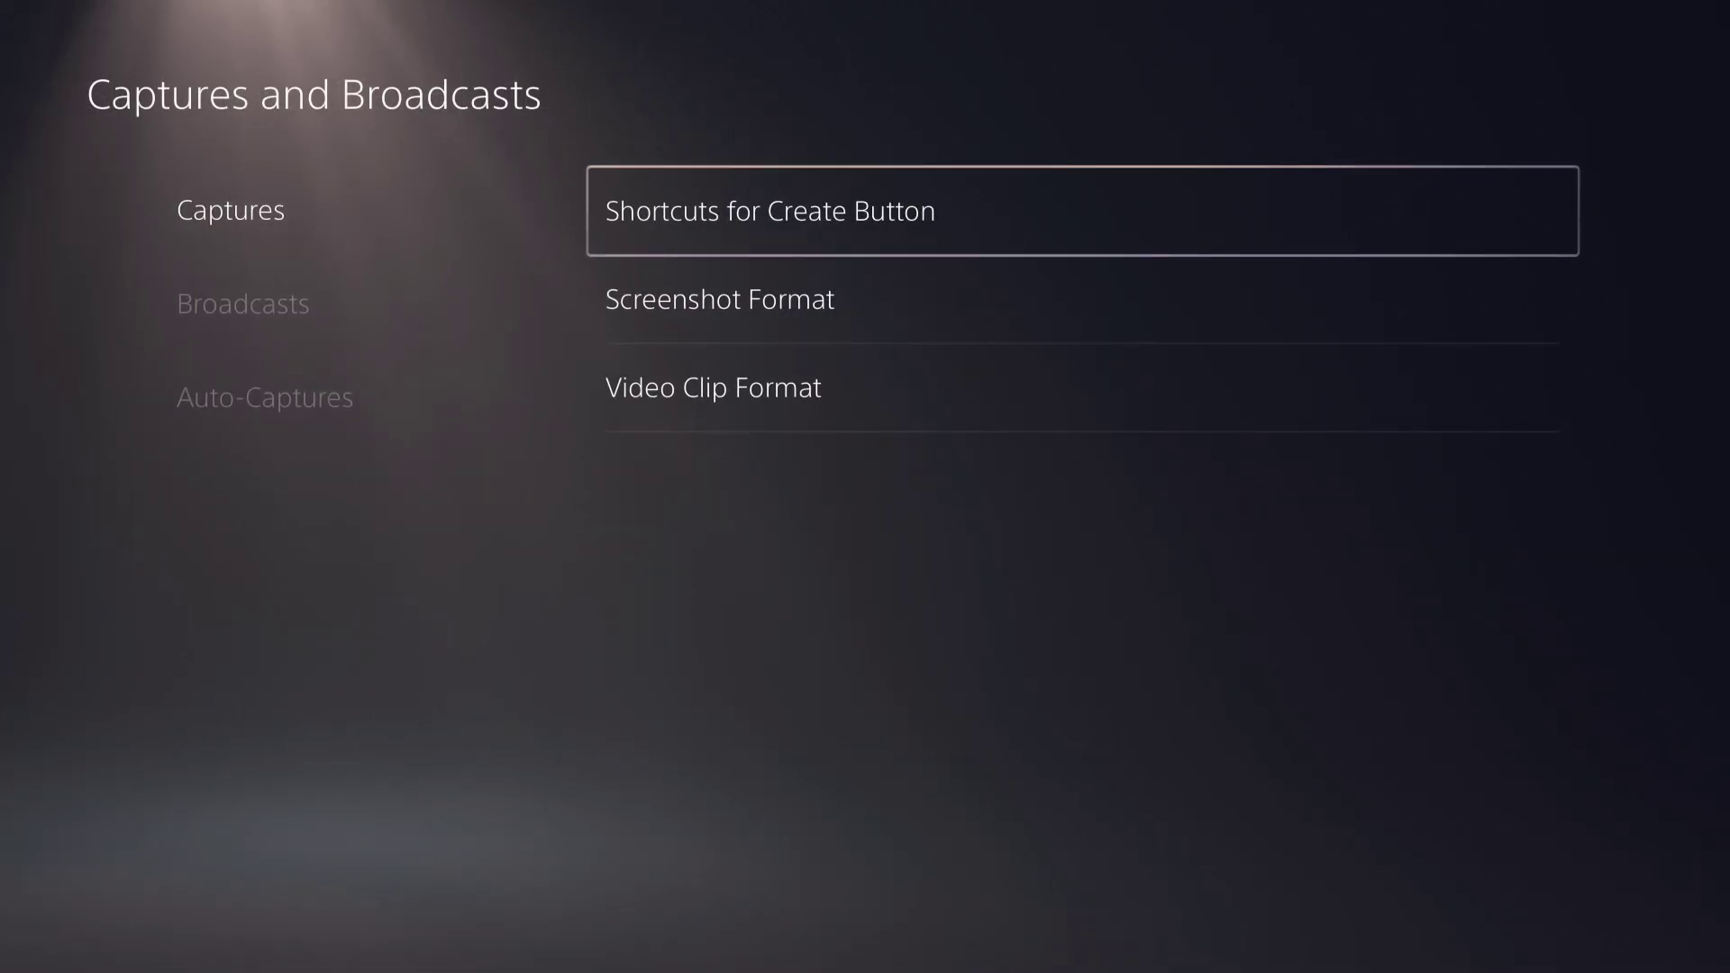
Open Screenshot Format, check the File Type choices, and return to the Captures settings
{"action": "key", "text": "Down"}
{"action": "key", "text": "Return"}
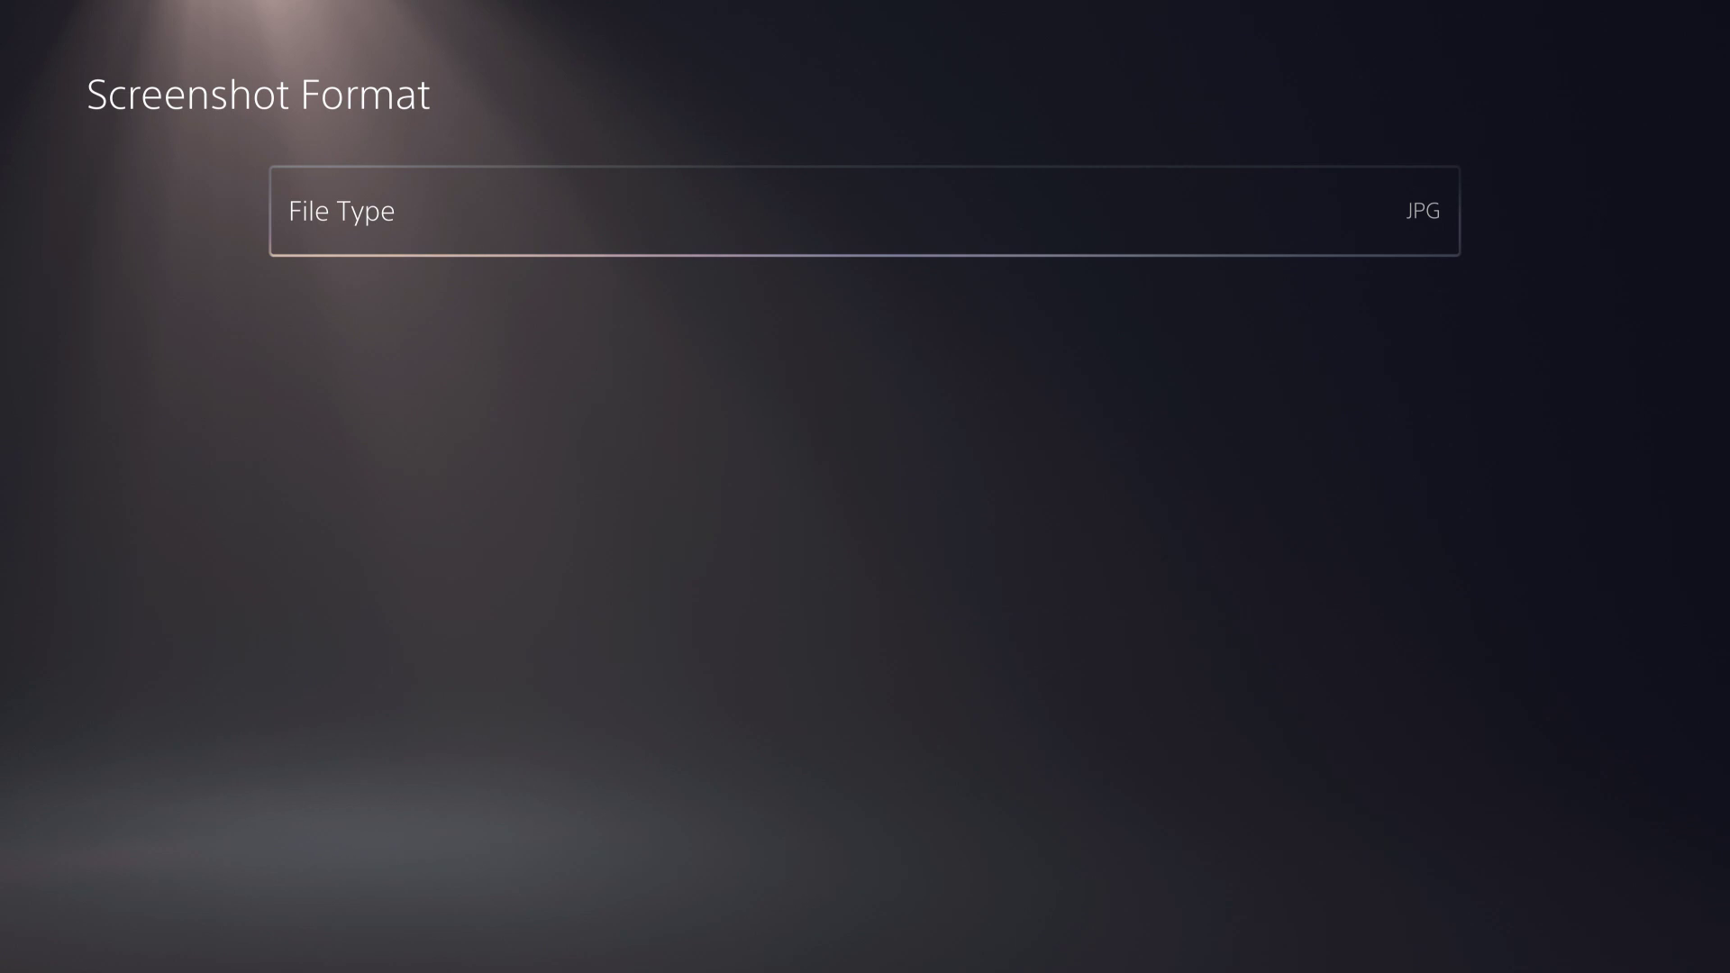
{"action": "key", "text": "Return"}
{"action": "key", "text": "Return"}
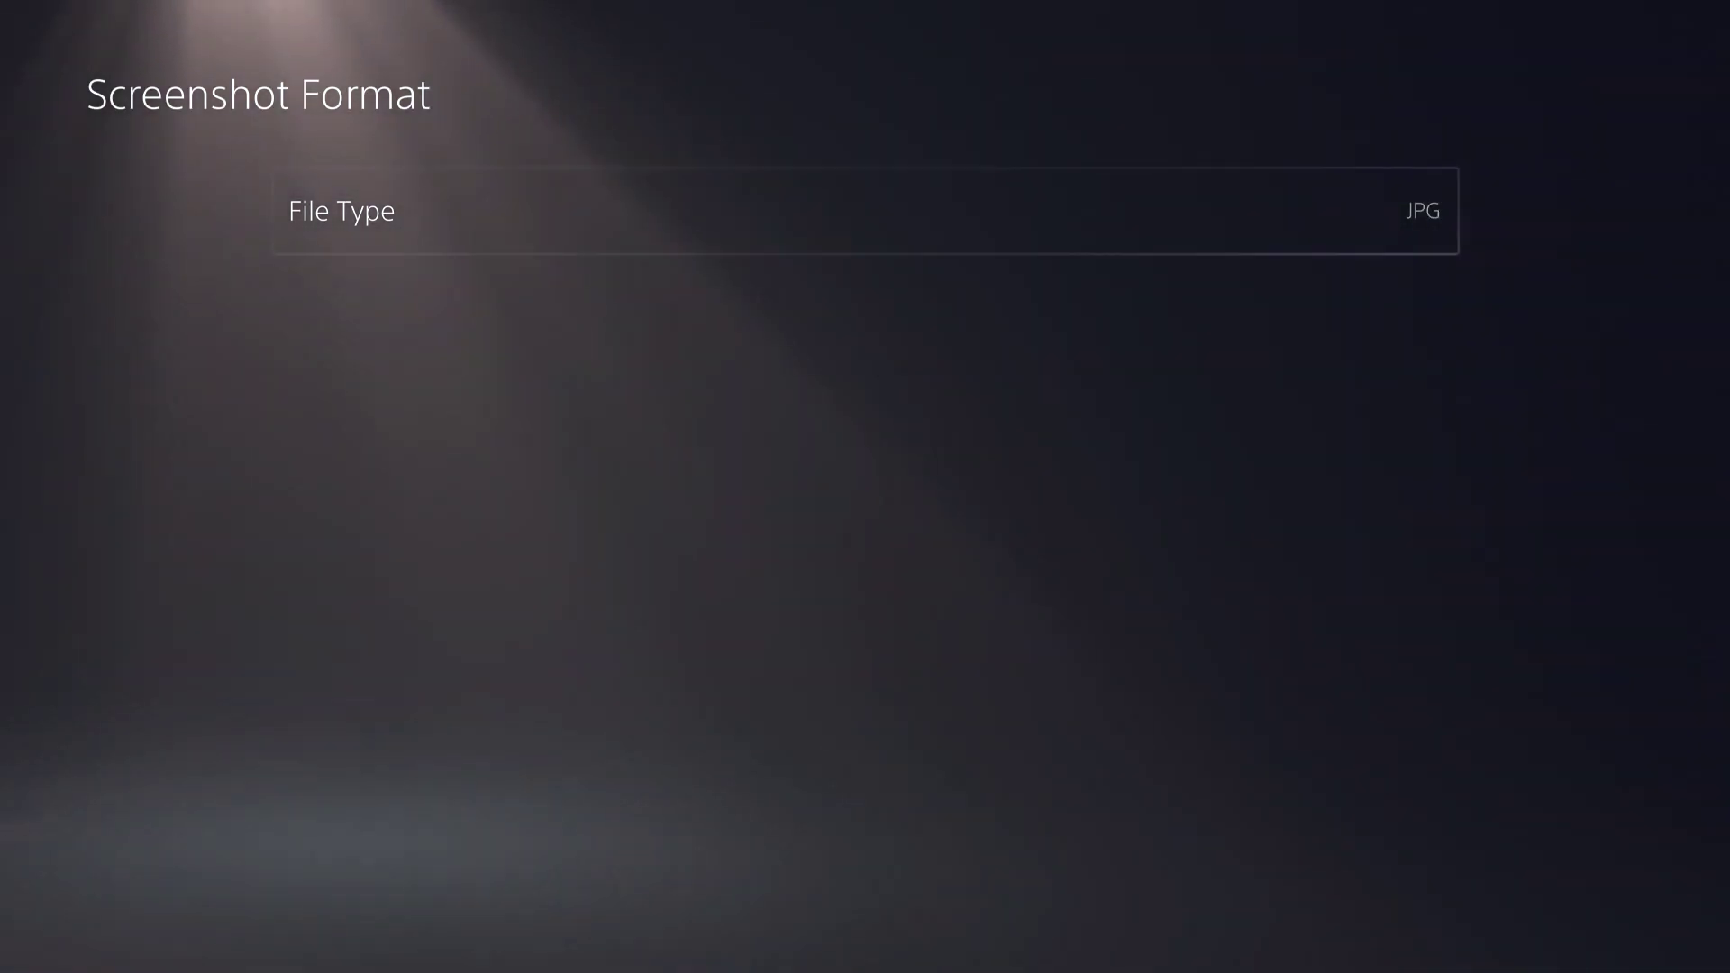
{"action": "key", "text": "Escape"}
Open Video Clip Format and select 1920 × 1080 as the Manual Recording Resolution
{"action": "key", "text": "Down"}
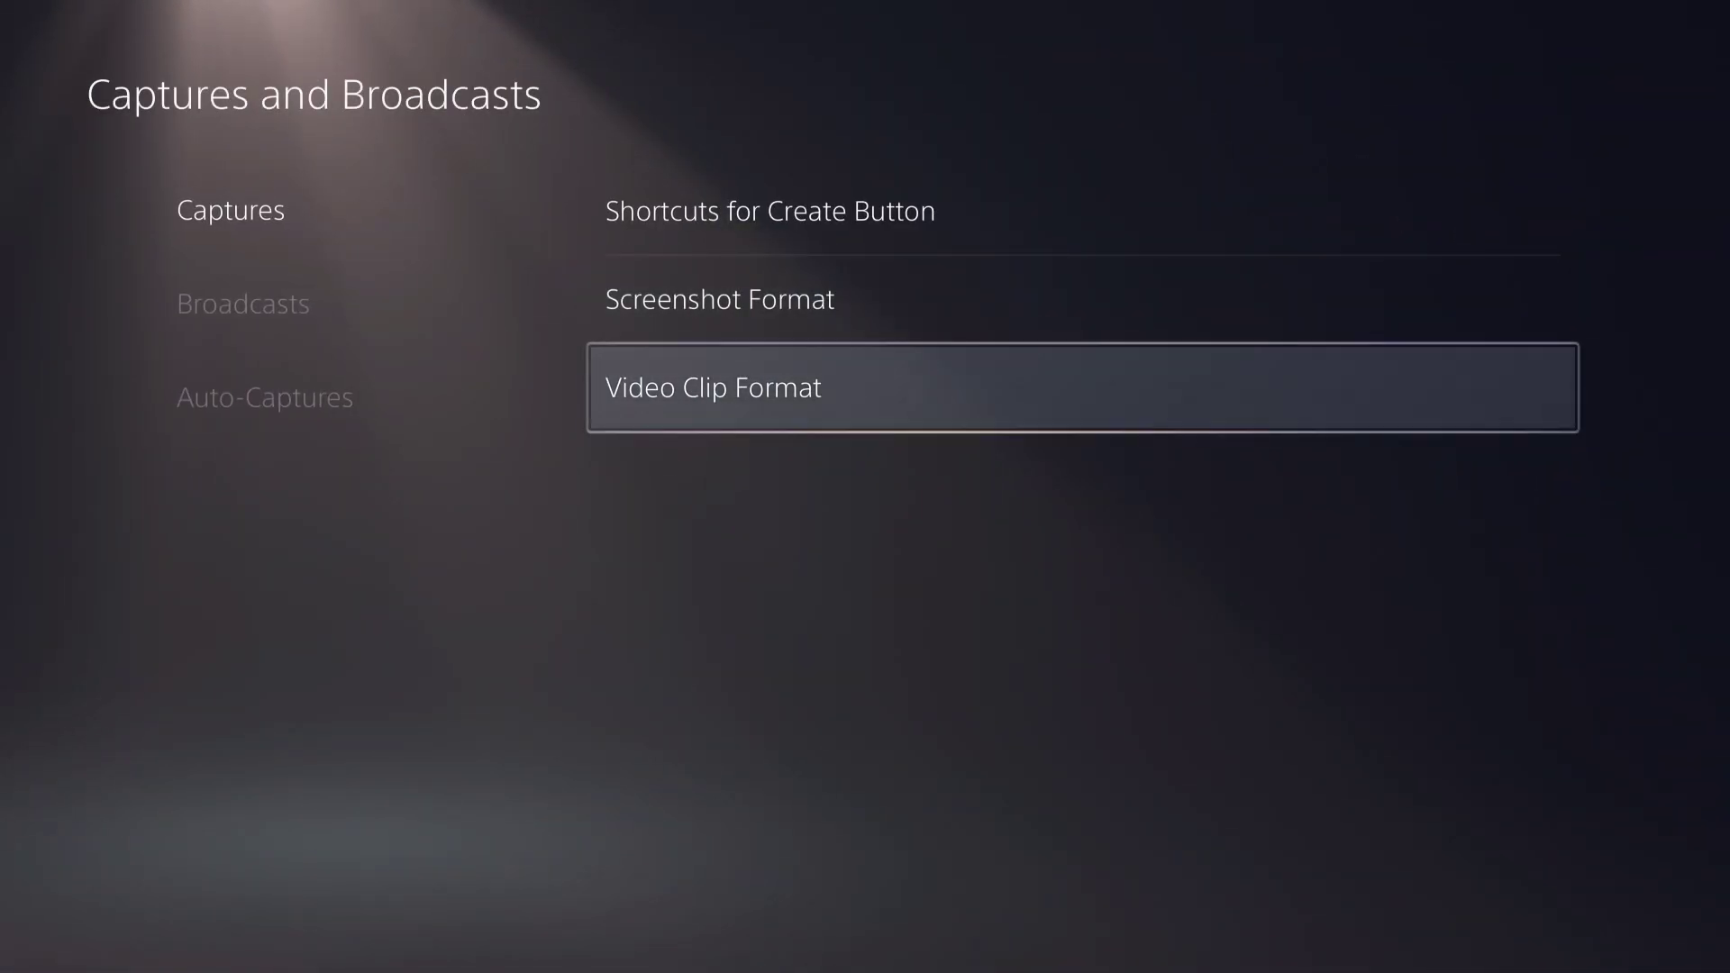
{"action": "key", "text": "Return"}
{"action": "key", "text": "Down"}
{"action": "key", "text": "Return"}
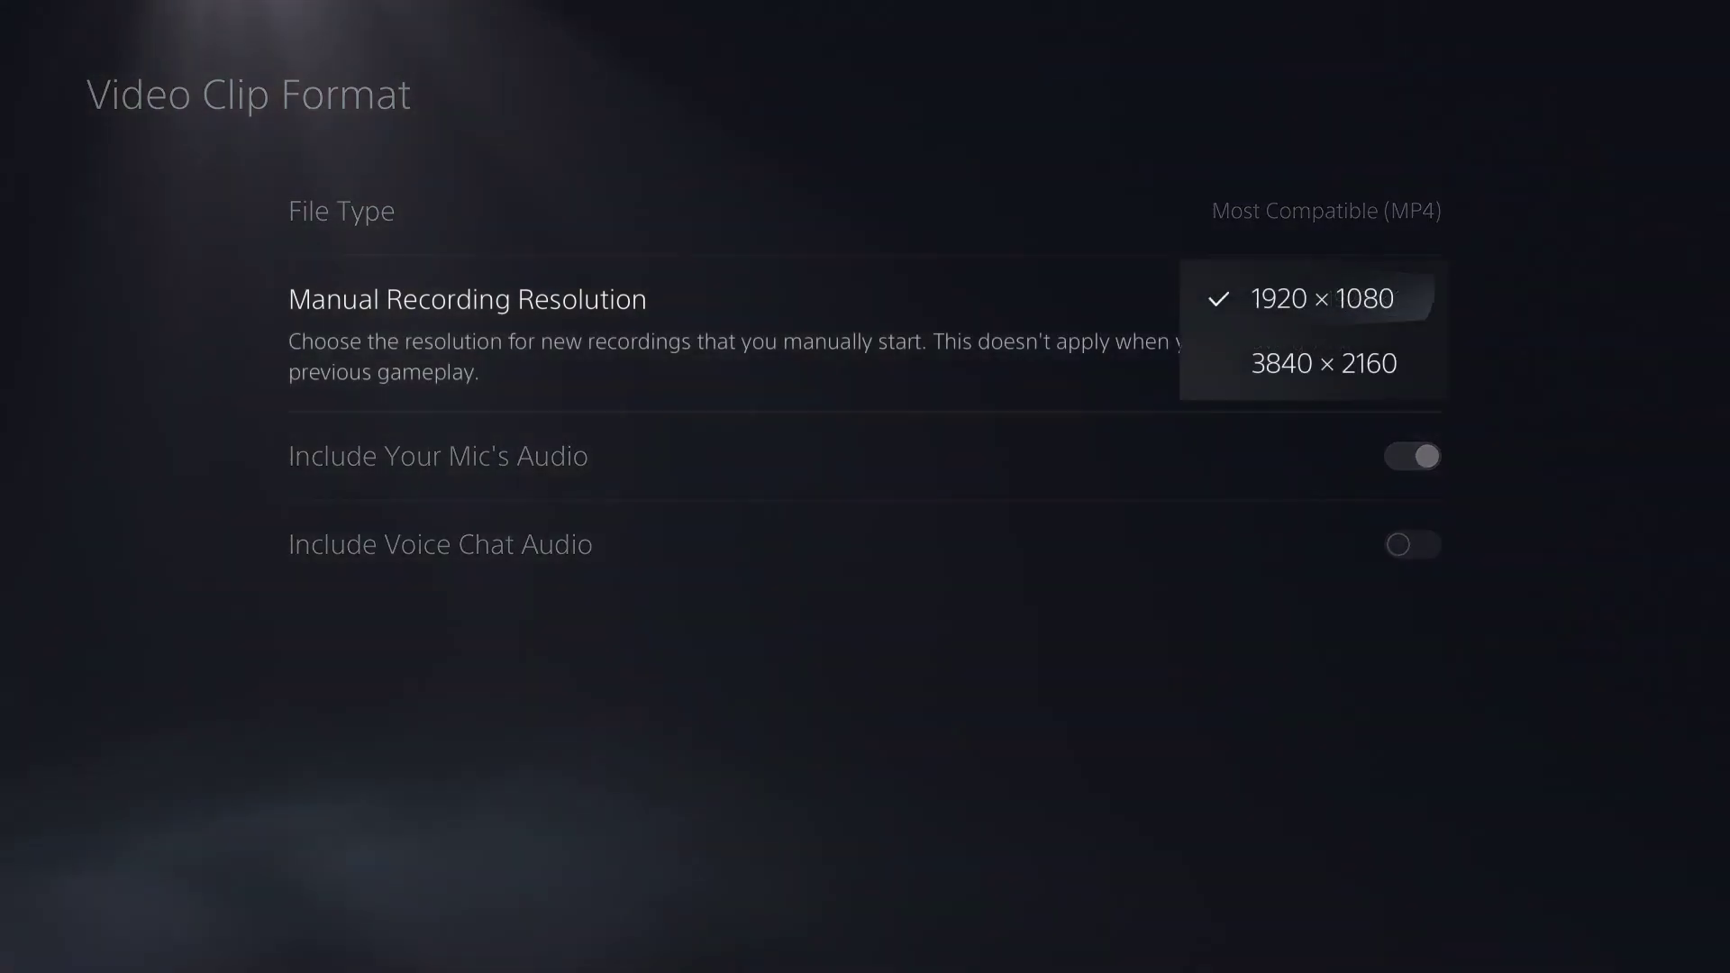
{"action": "key", "text": "Down"}
{"action": "key", "text": "Up"}
{"action": "key", "text": "Return"}
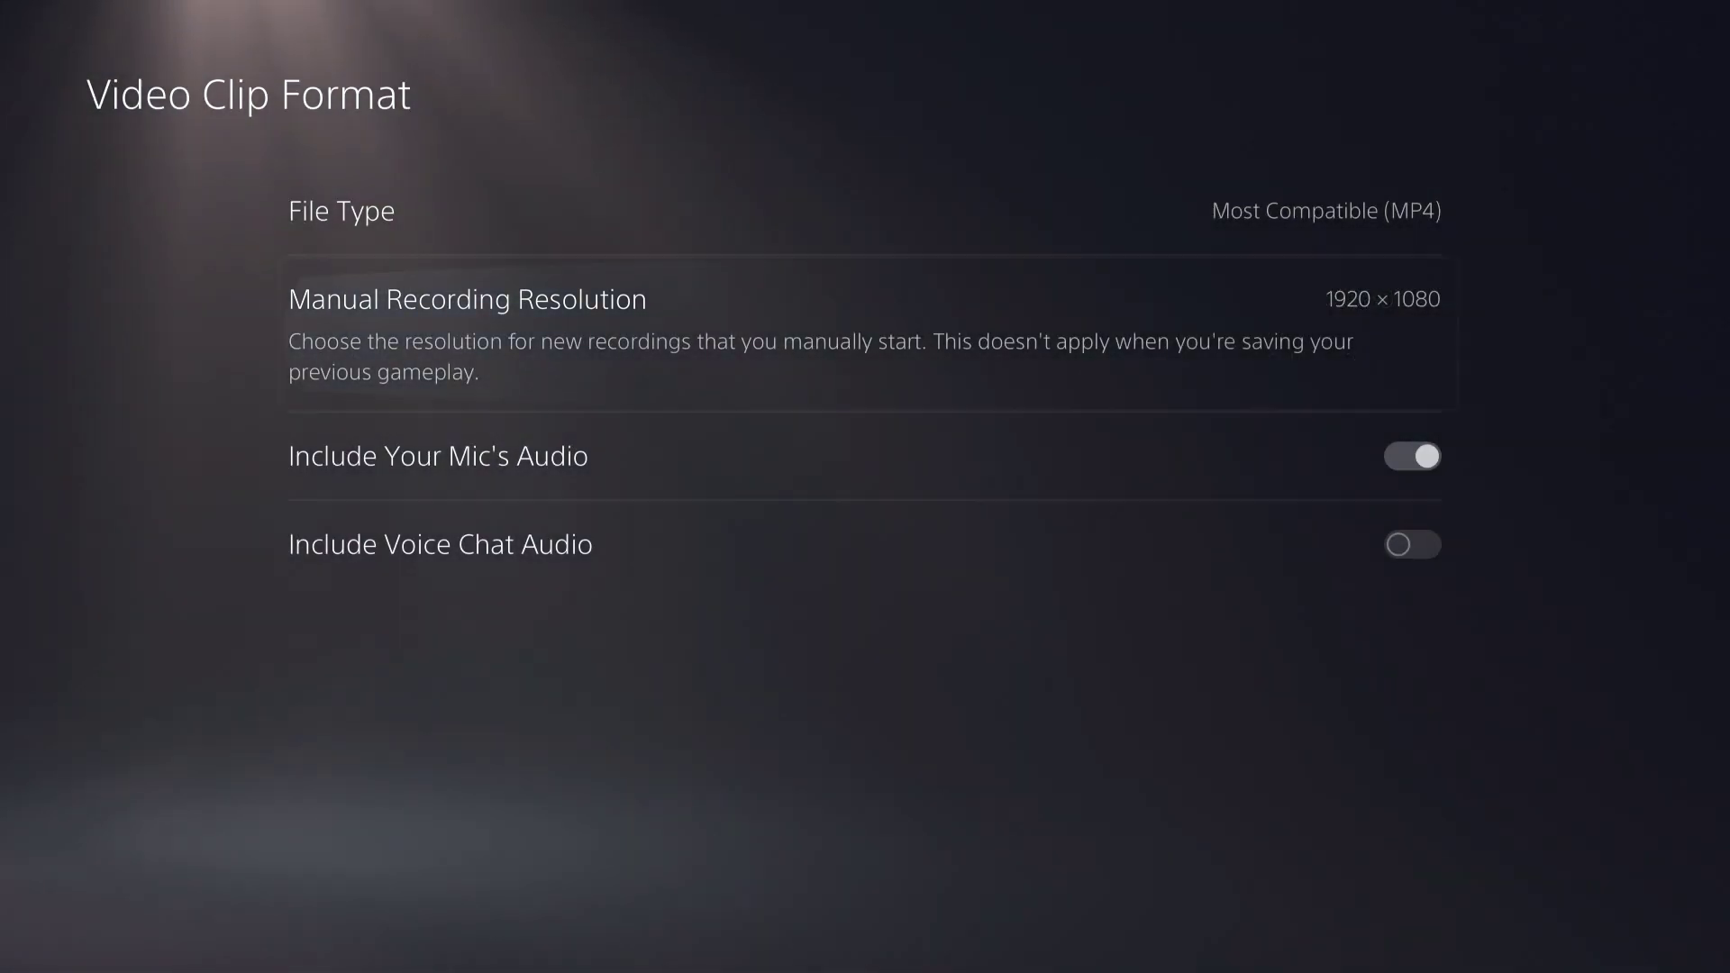
Compare the 1920 × 1080 and 3840 × 2160 choices for Manual Recording Resolution and close the choices
{"action": "key", "text": "Return"}
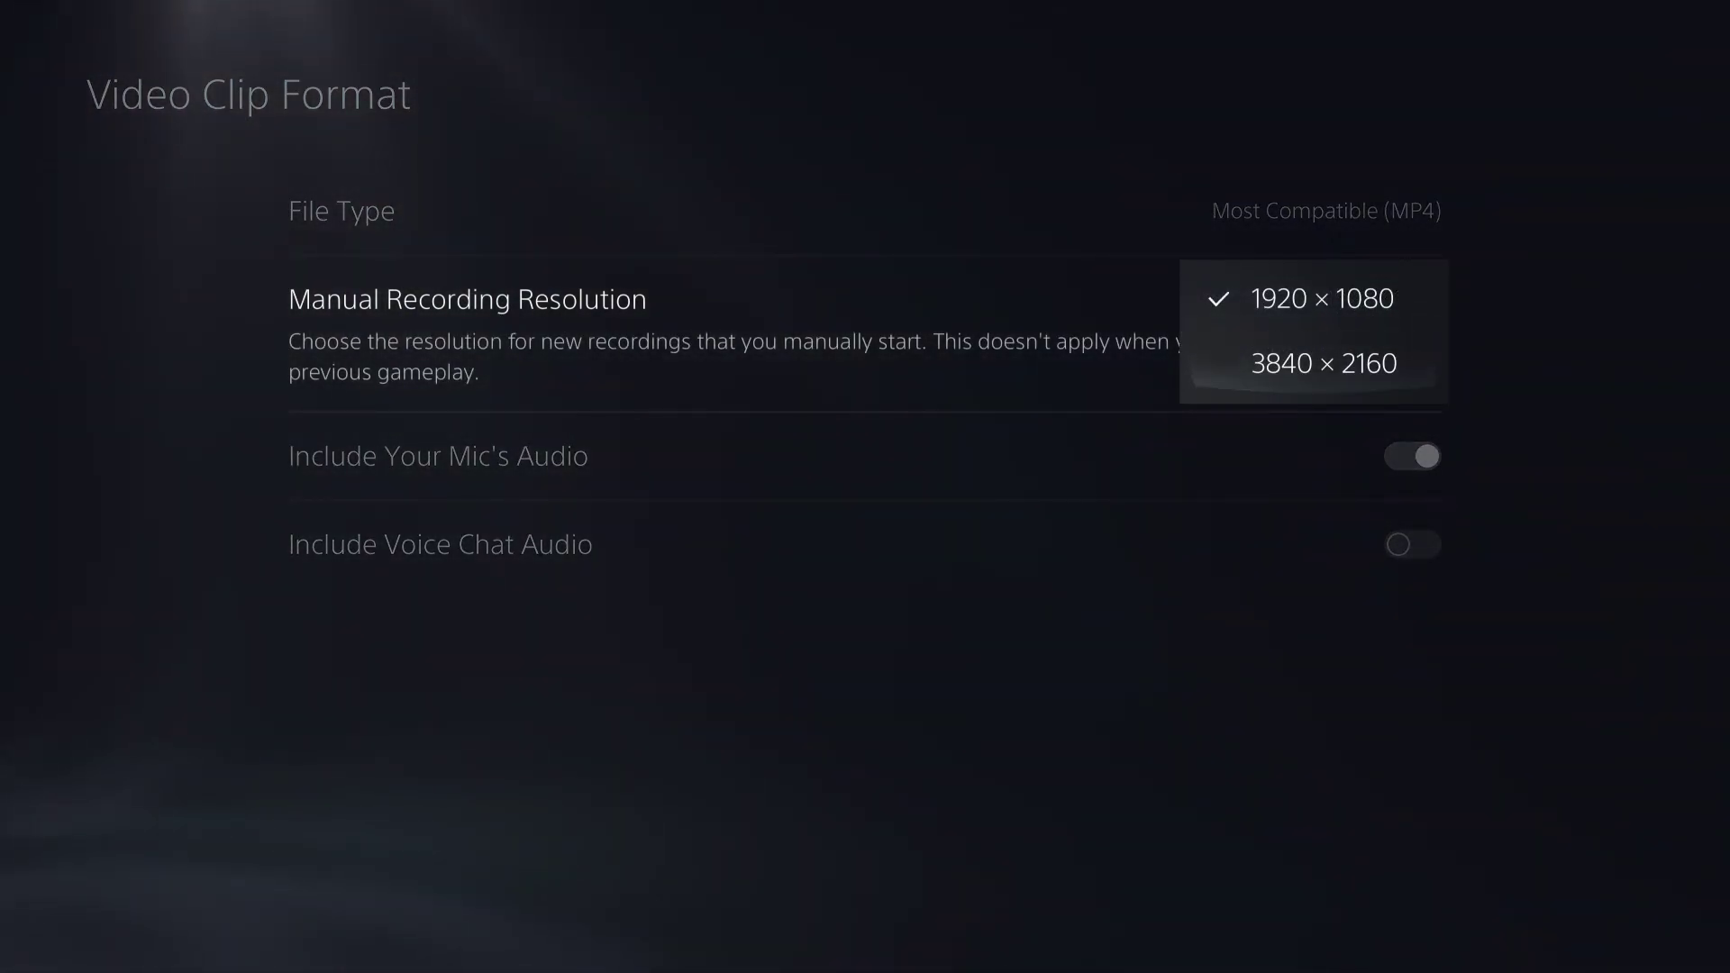
{"action": "key", "text": "Down"}
{"action": "key", "text": "Up"}
{"action": "key", "text": "Down"}
{"action": "key", "text": "Up"}
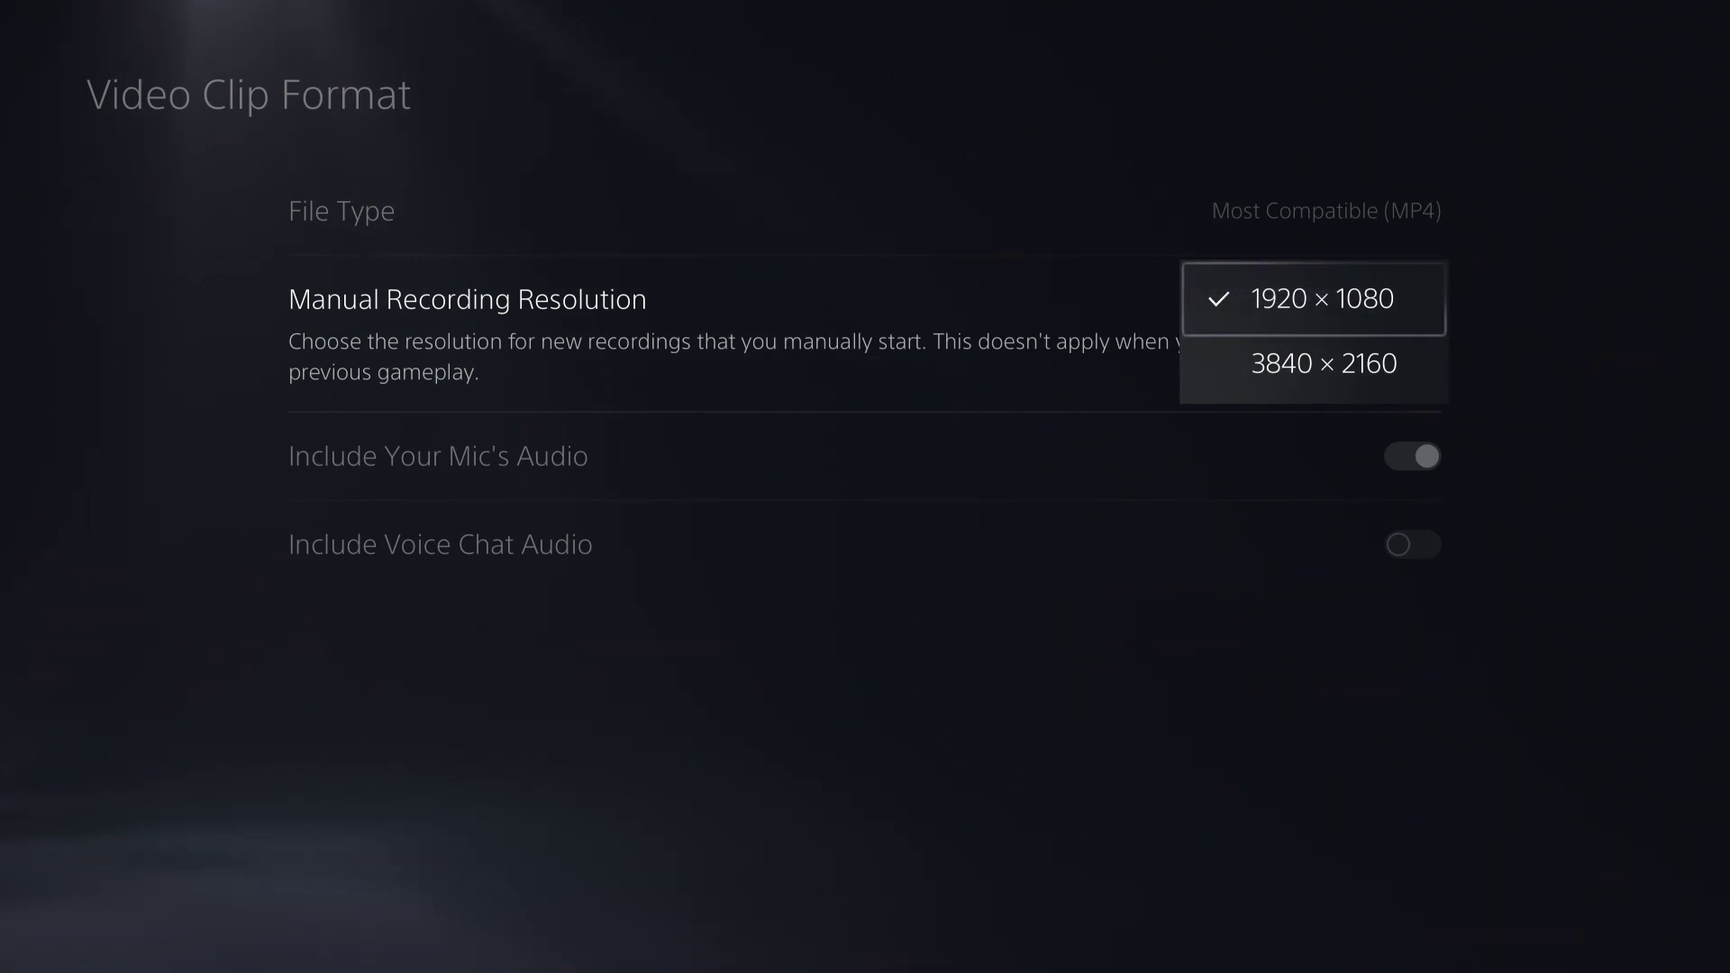
{"action": "key", "text": "Down"}
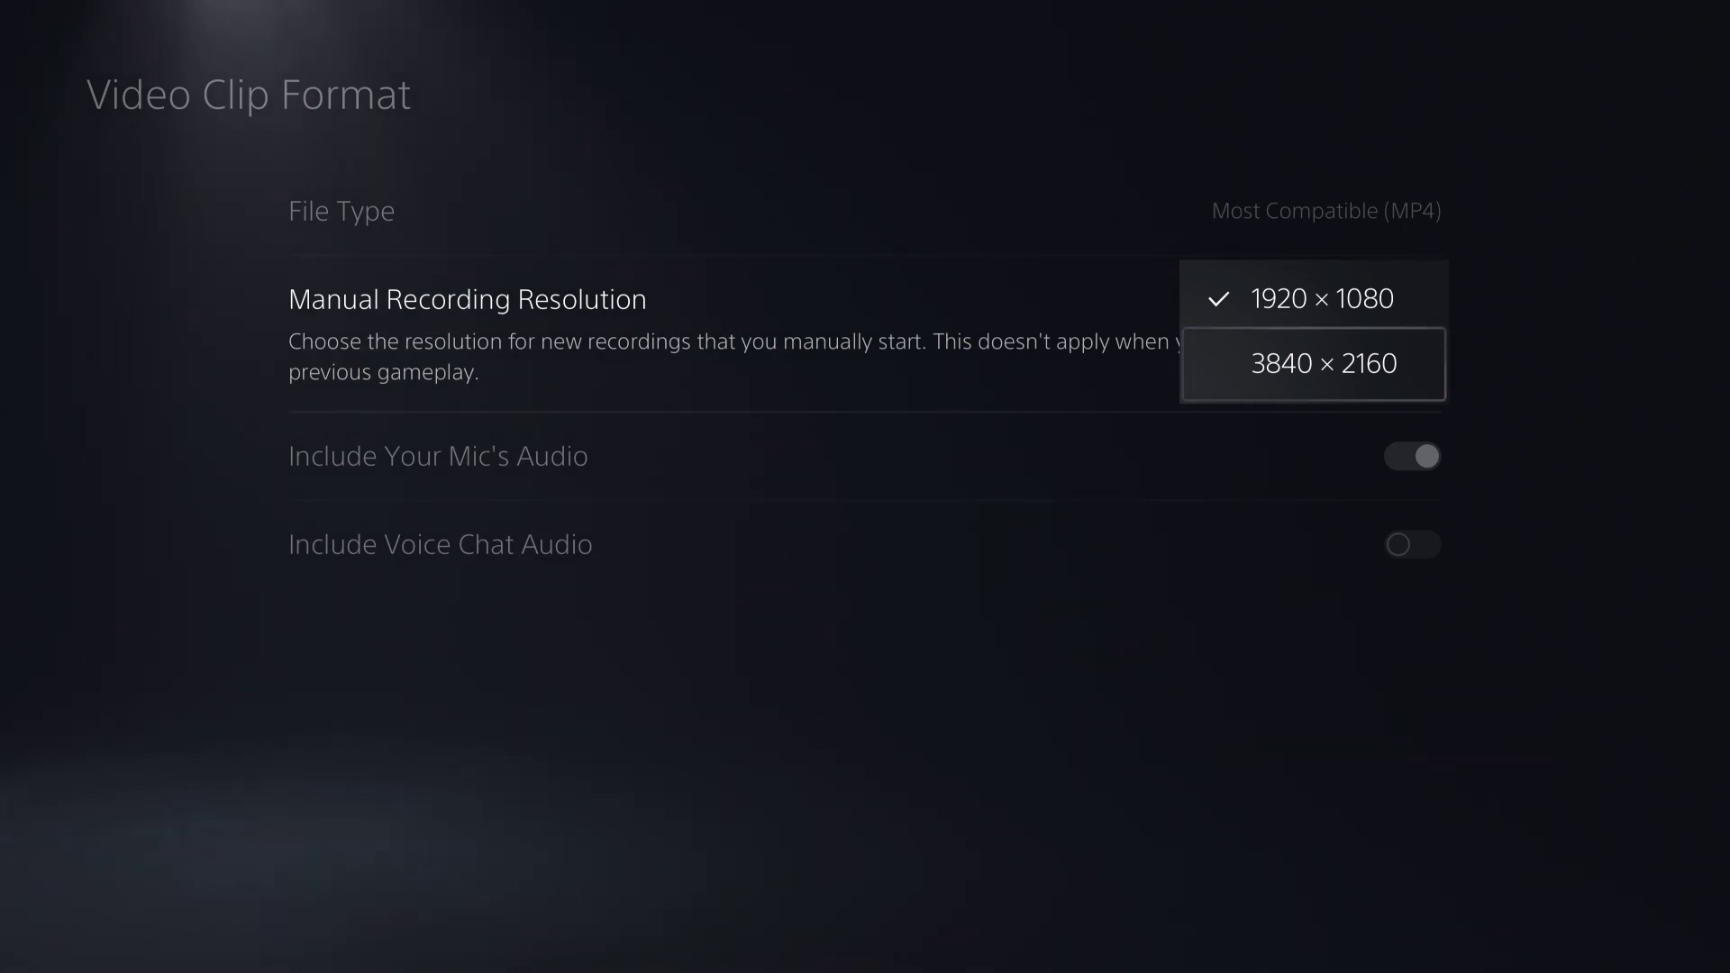
{"action": "key", "text": "Return"}
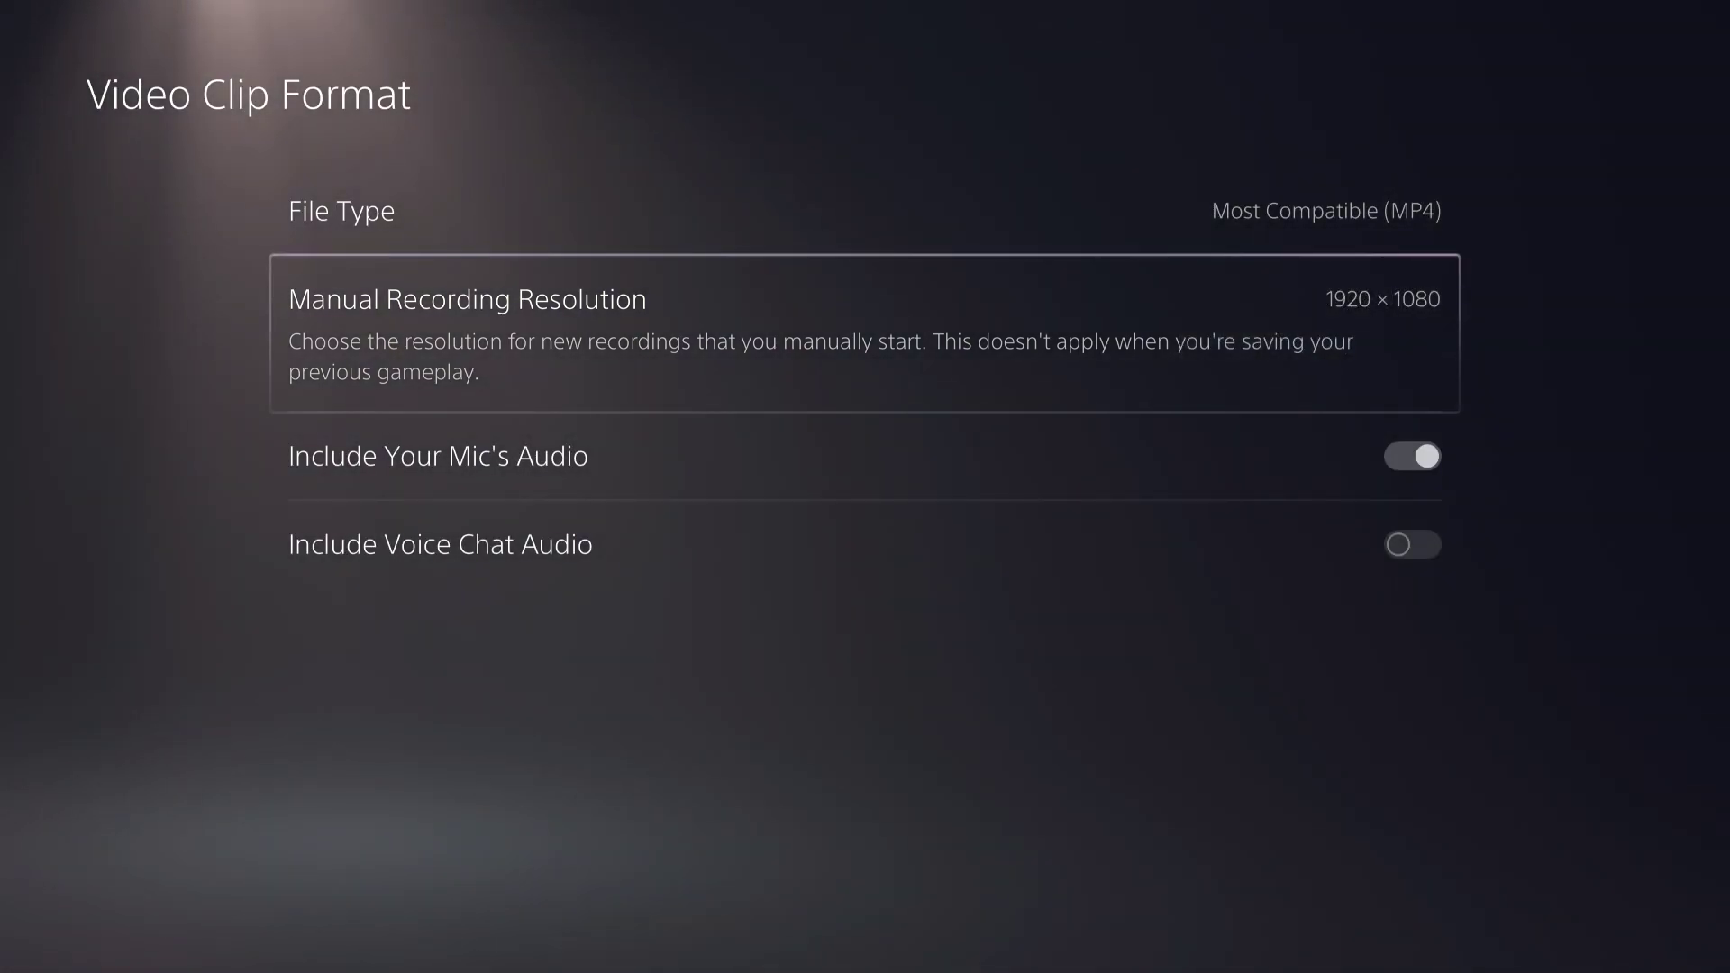
{"action": "key", "text": "Return"}
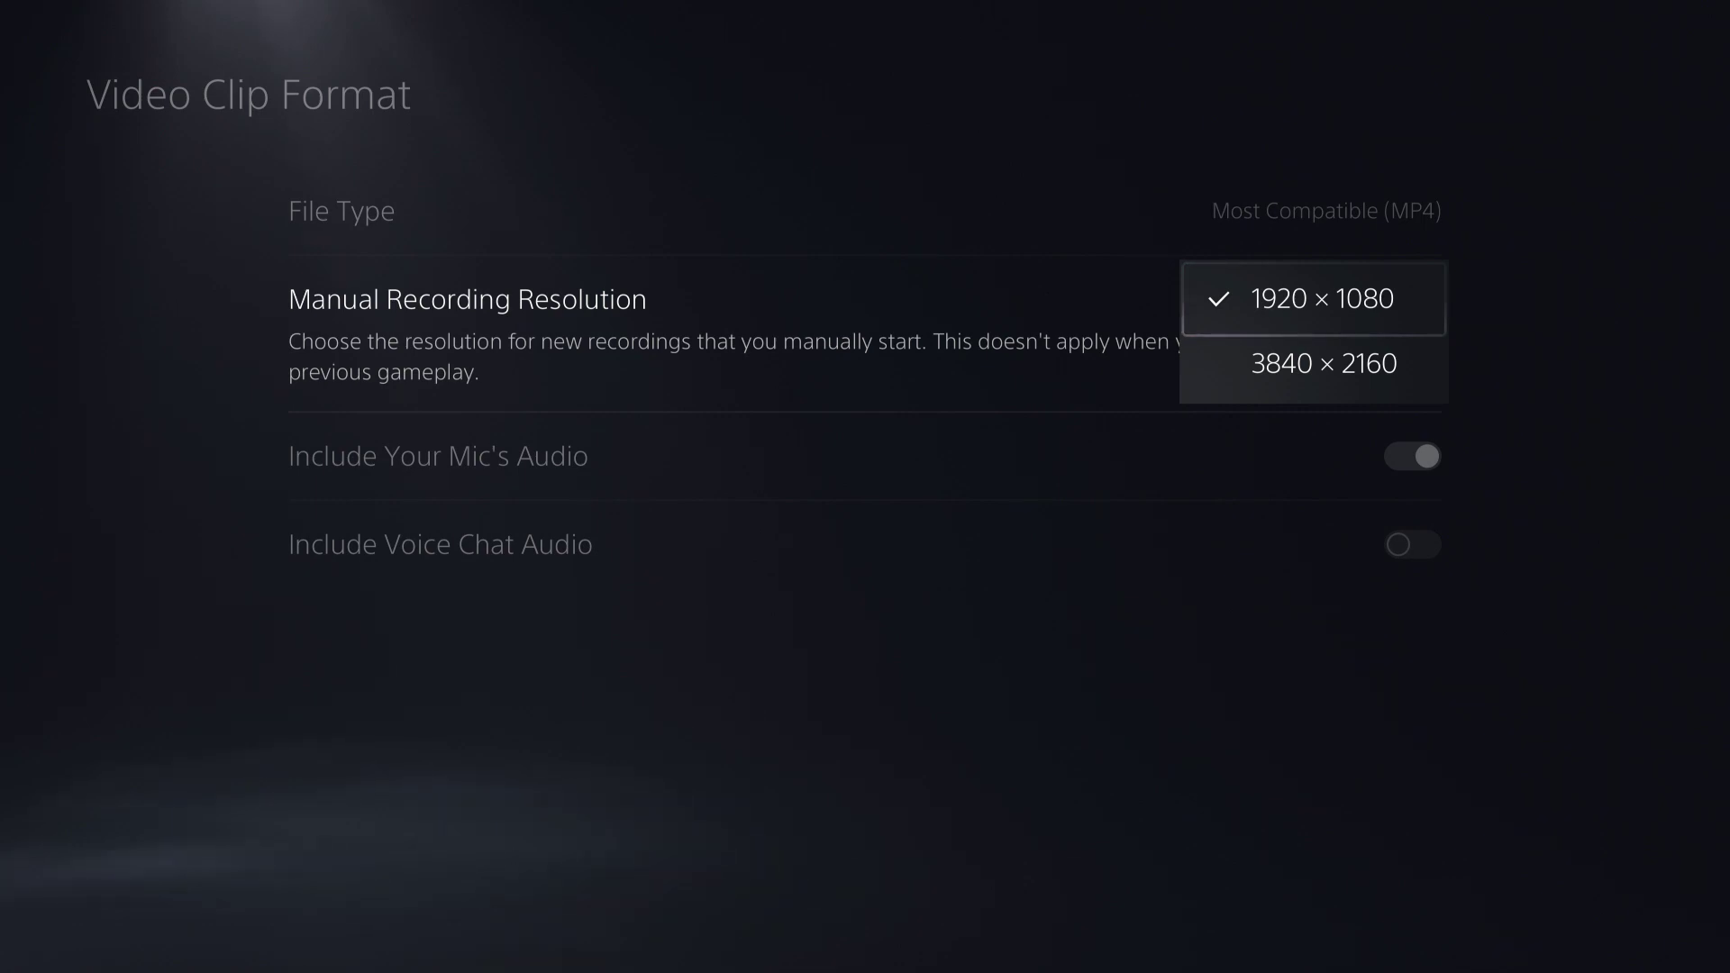
{"action": "key", "text": "Down"}
{"action": "key", "text": "Escape"}
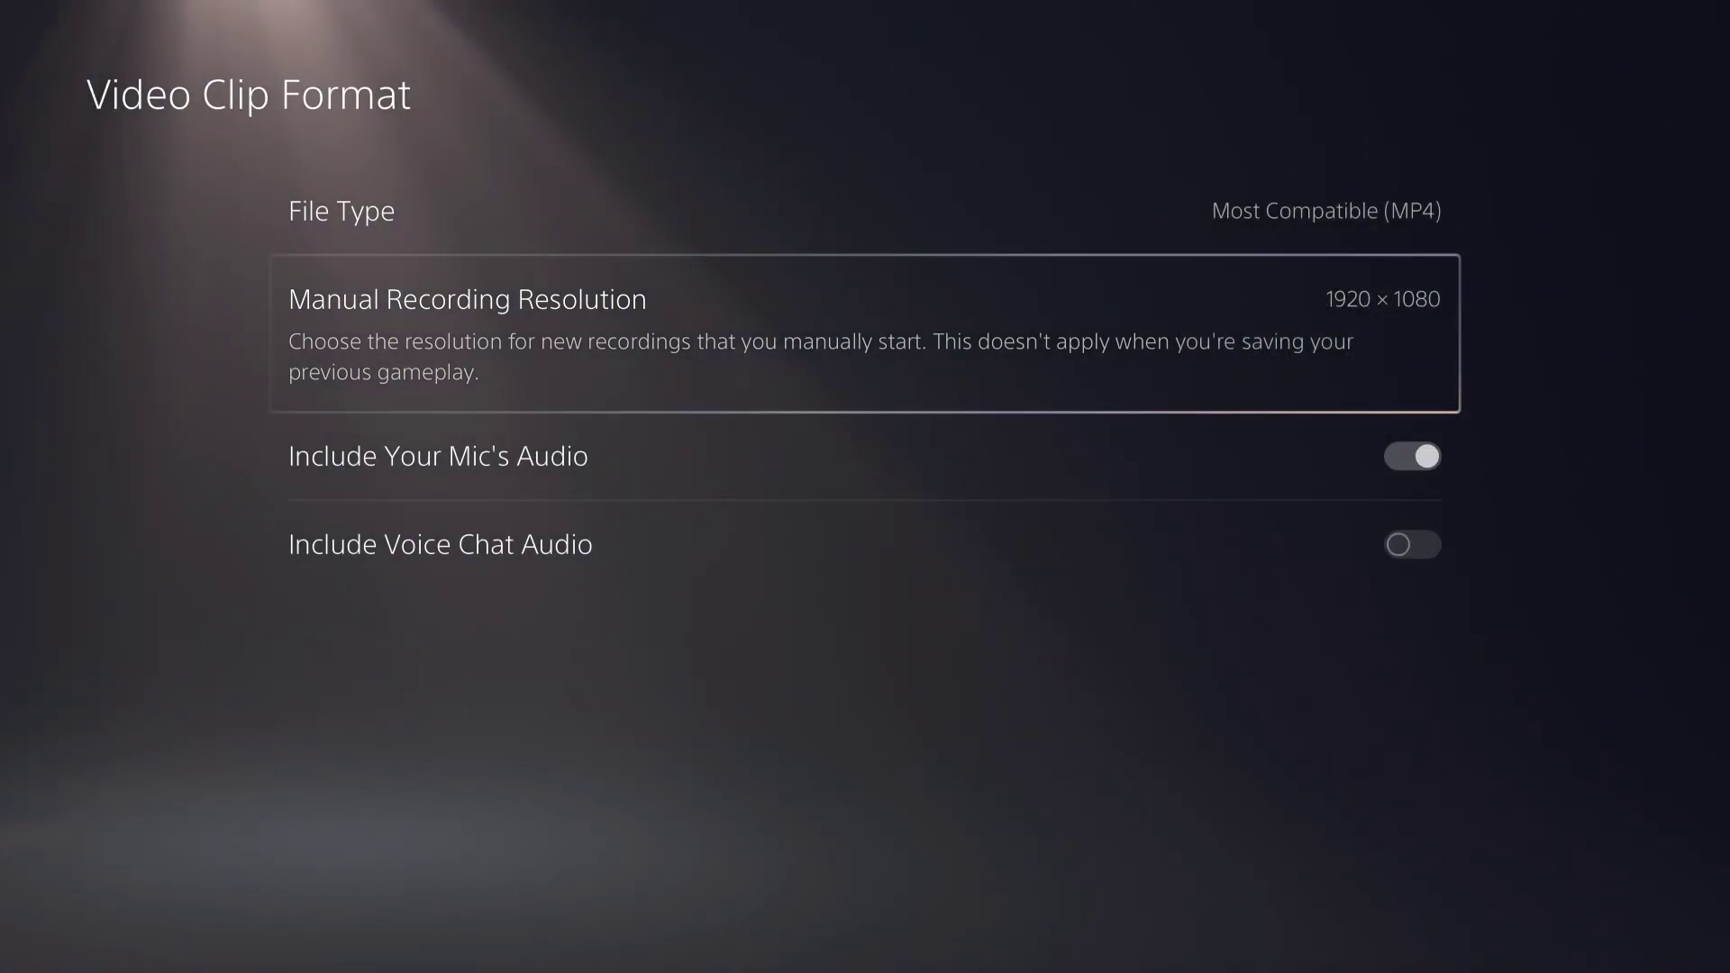
Review the mic and voice chat audio options for video clips and check the File Type choices
{"action": "key", "text": "Down"}
{"action": "key", "text": "Down"}
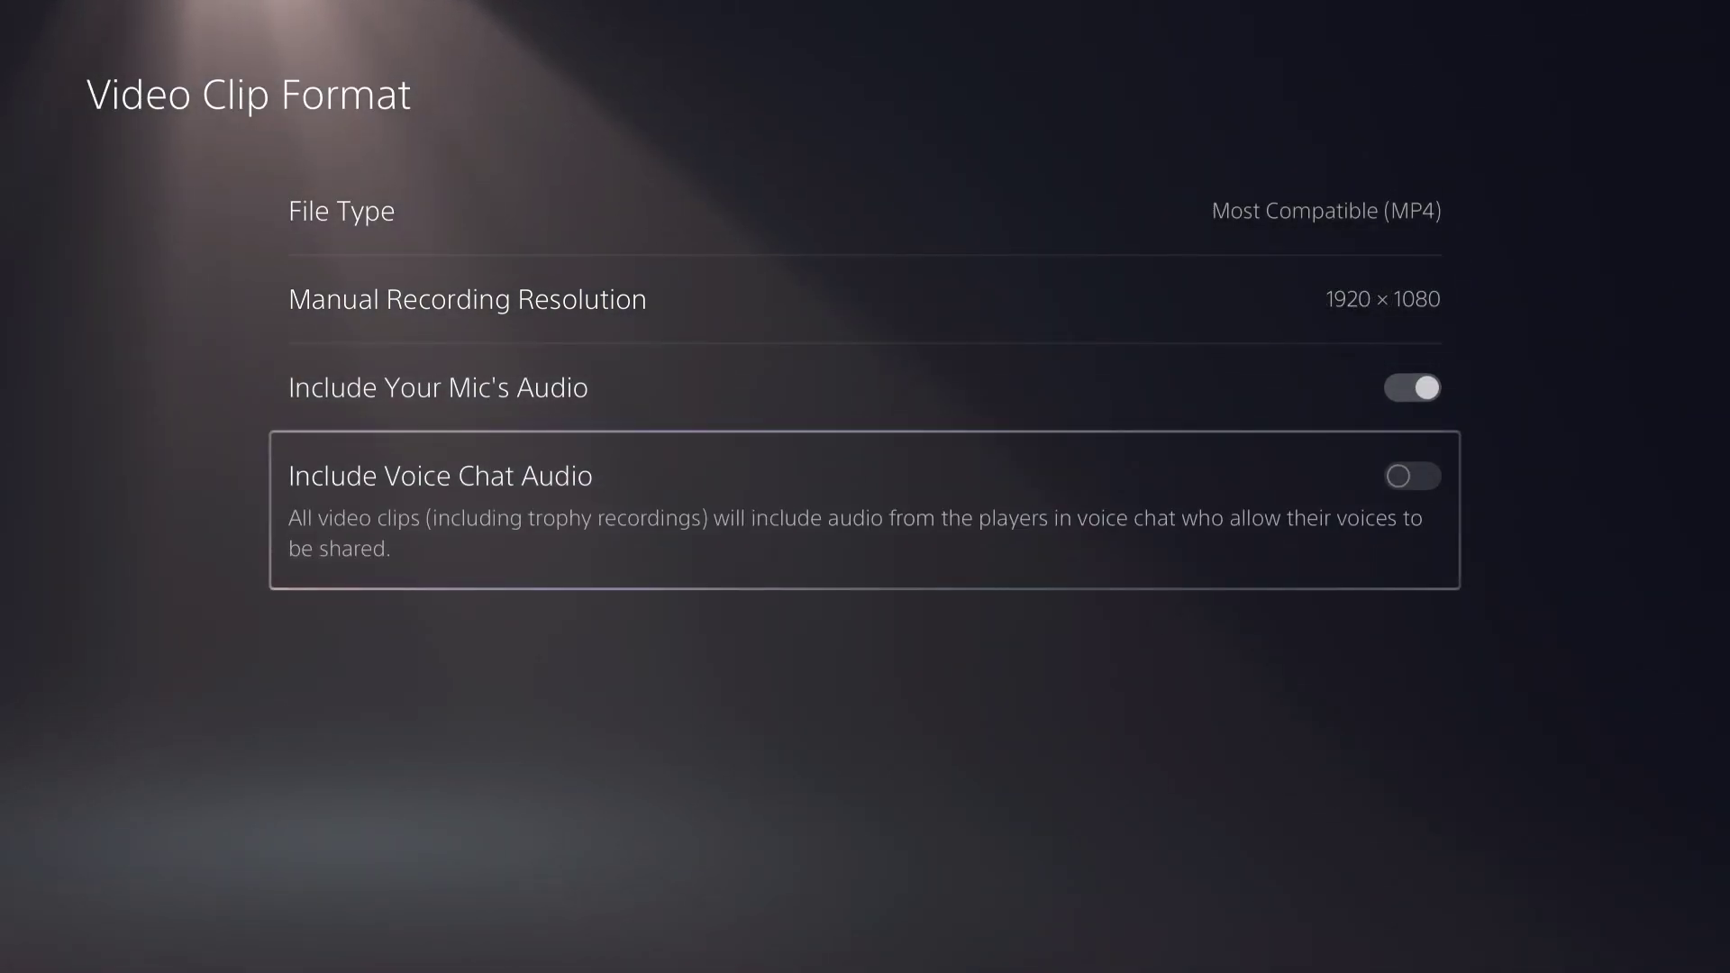
{"action": "key", "text": "Up"}
{"action": "key", "text": "Up"}
{"action": "key", "text": "Up"}
{"action": "key", "text": "Return"}
{"action": "key", "text": "Escape"}
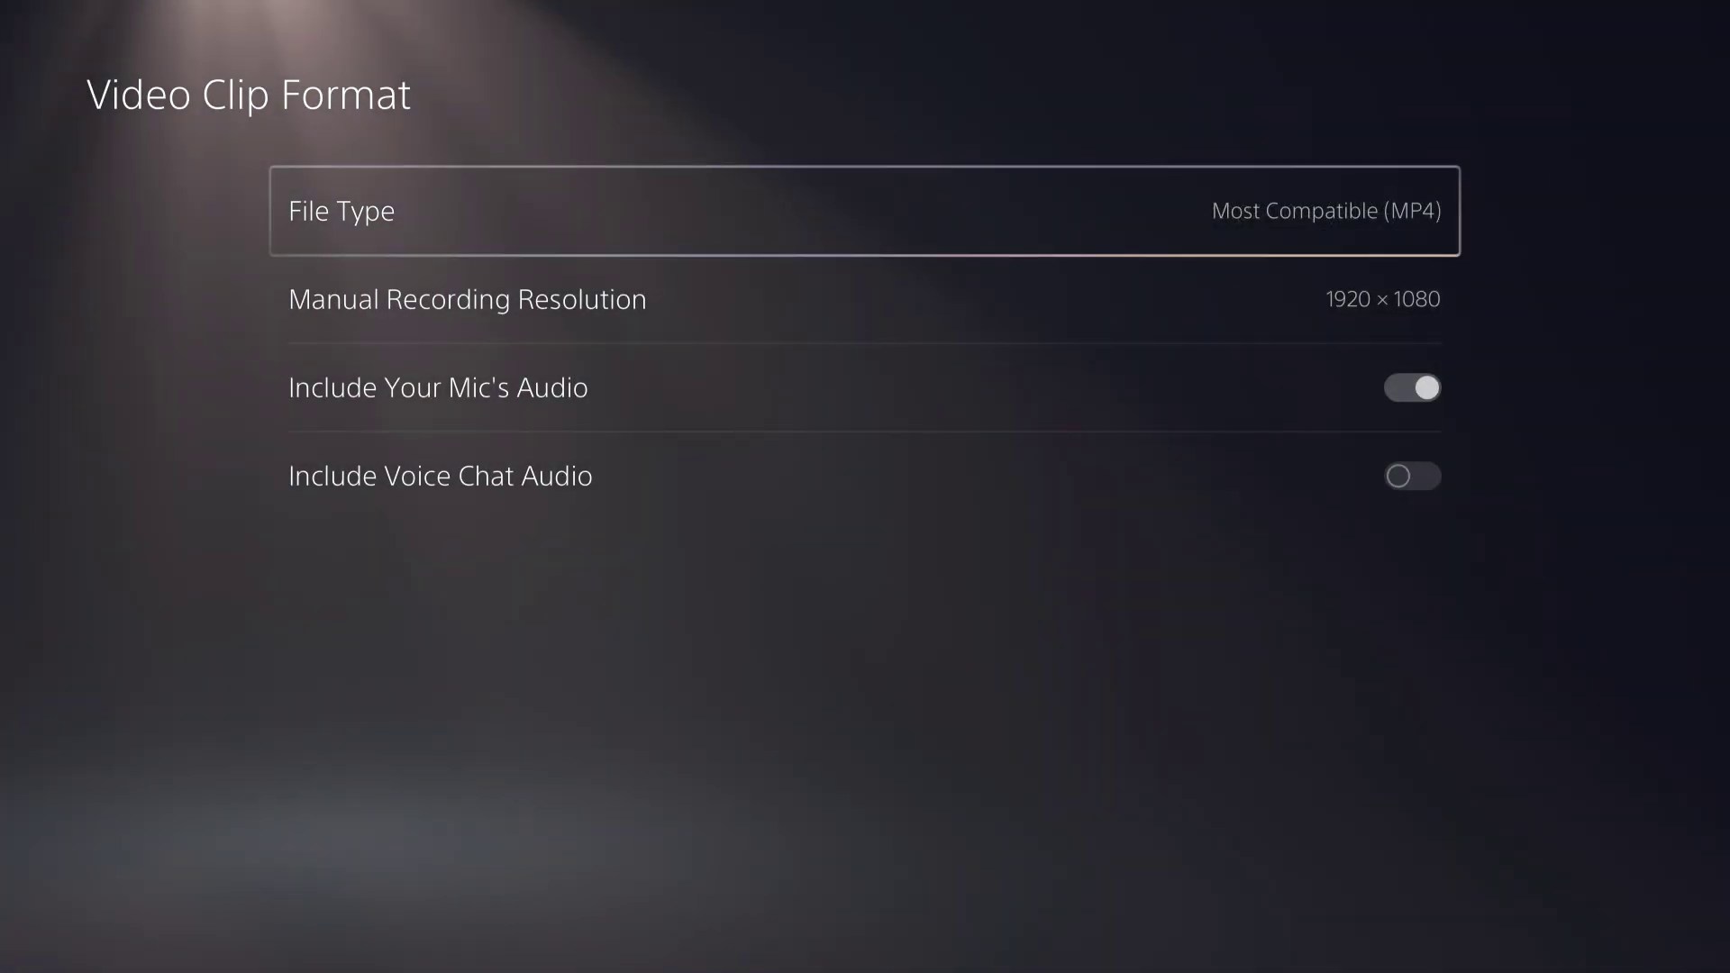
Leave Video Clip Format and review the Video Quality choices for broadcasts, from 1920 × 1080 at 60 fps to 1280 × 720 at 30 fps
{"action": "key", "text": "Escape"}
{"action": "key", "text": "Left"}
{"action": "key", "text": "Down"}
{"action": "key", "text": "Right"}
{"action": "key", "text": "Return"}
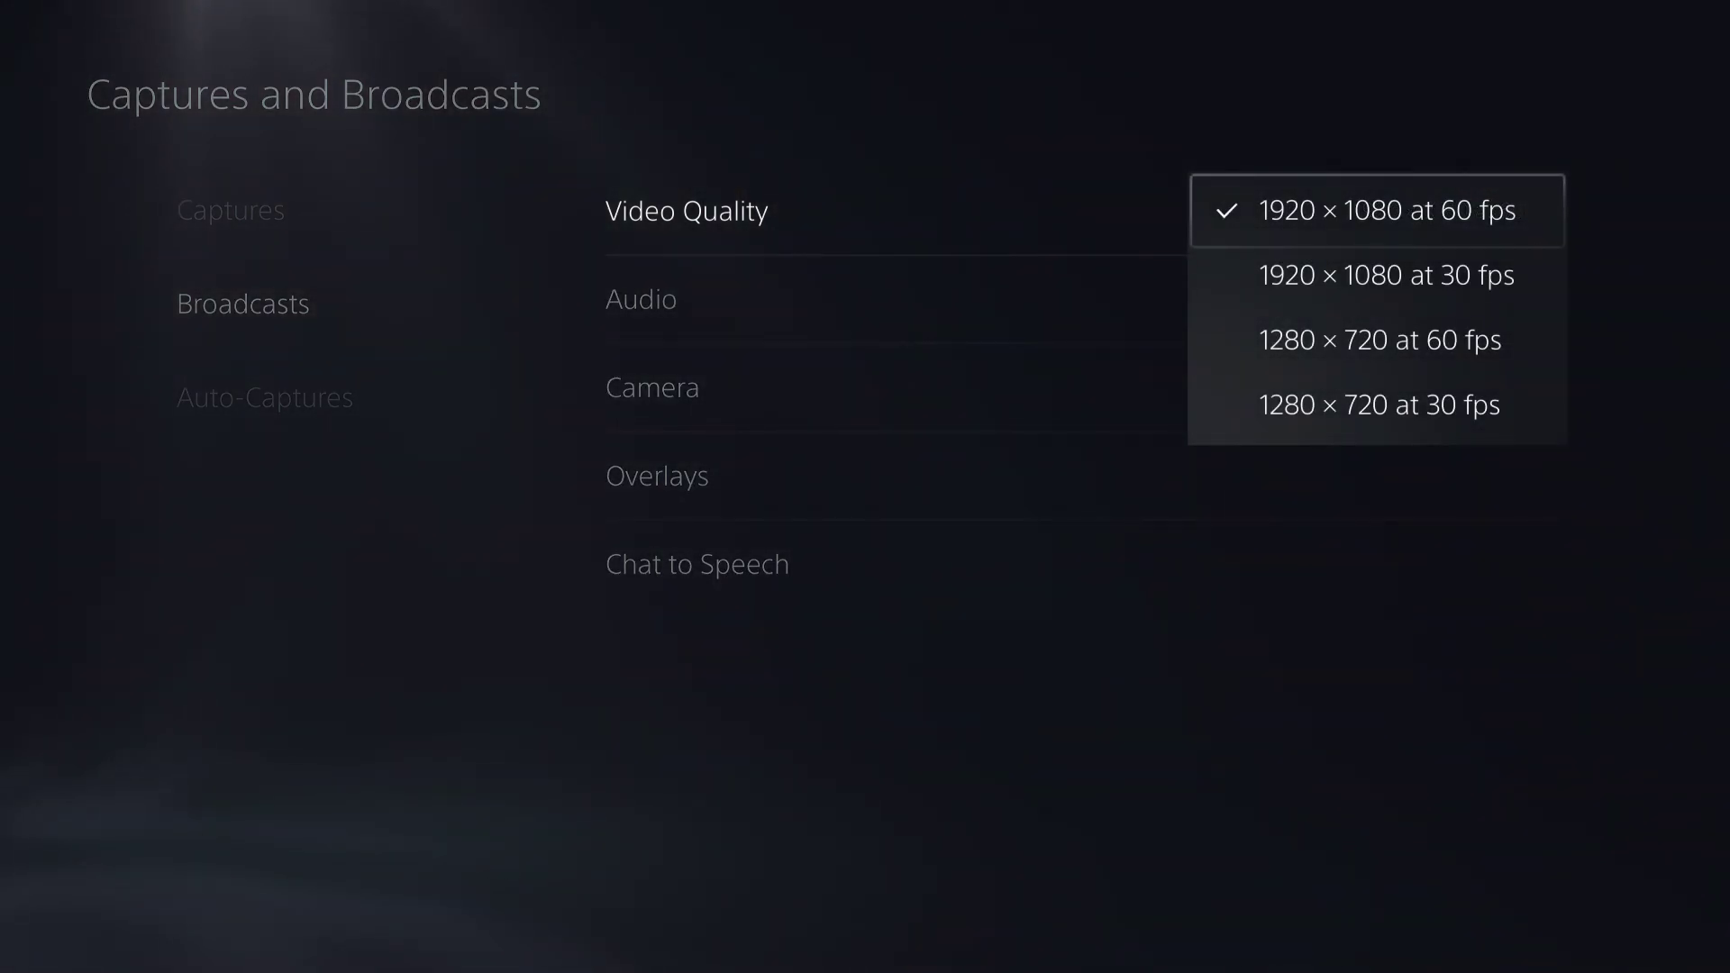
{"action": "key", "text": "Down"}
{"action": "key", "text": "Down"}
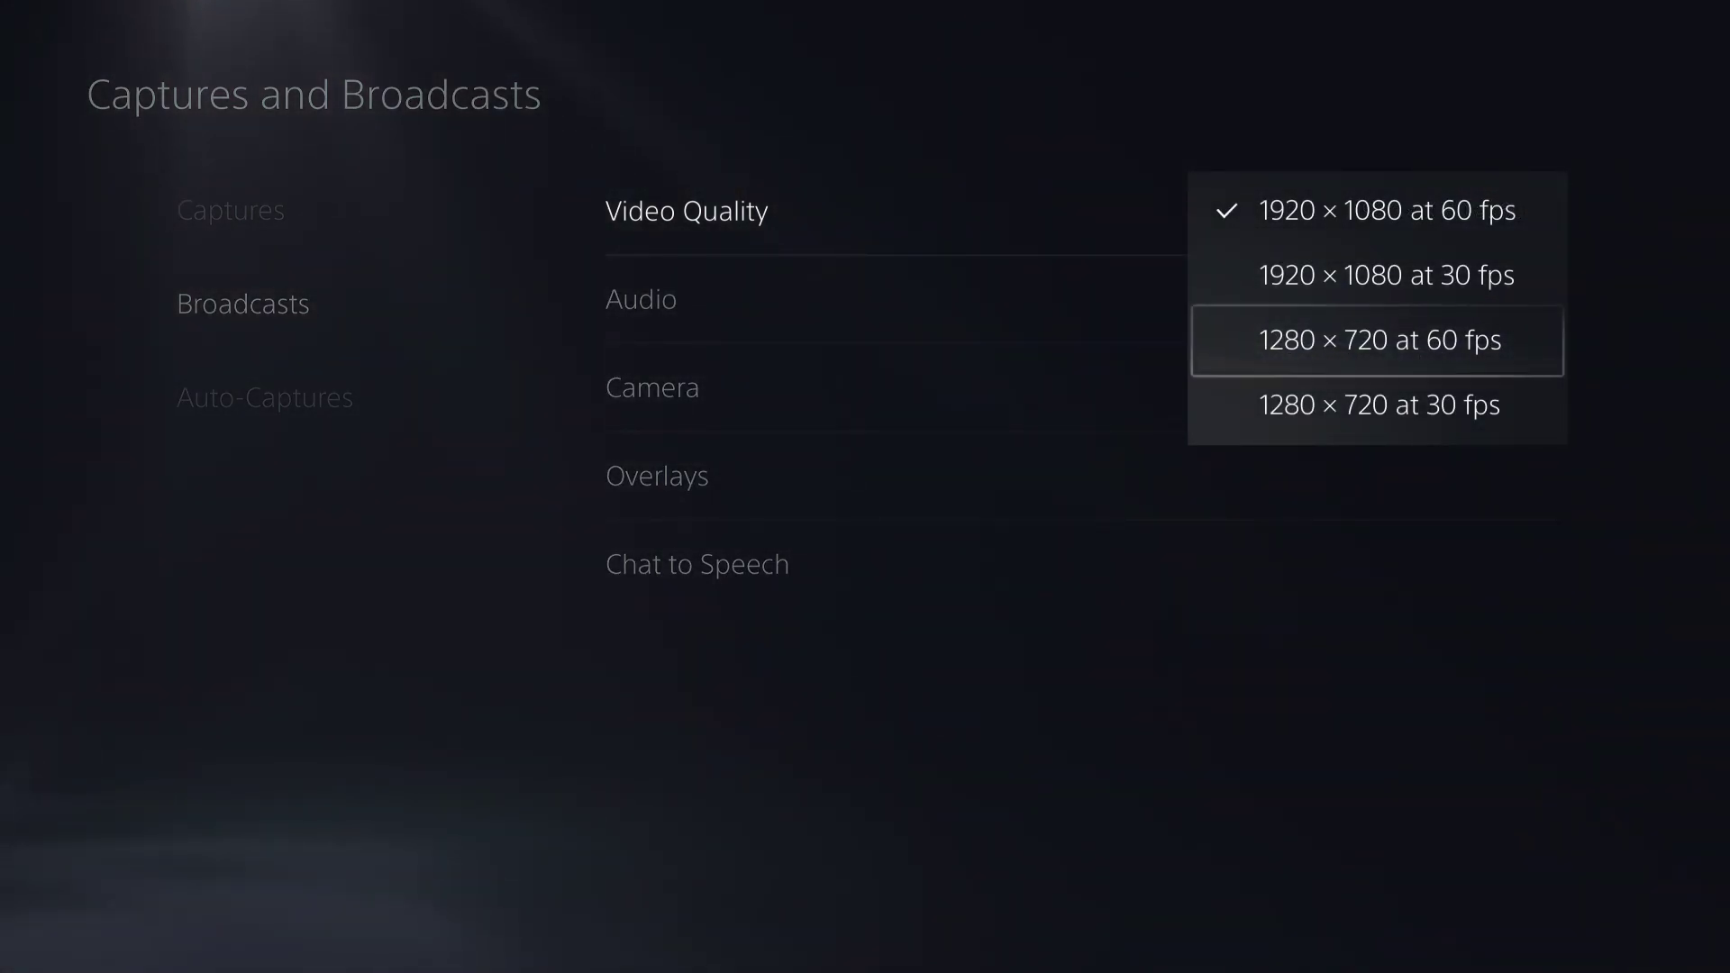
{"action": "key", "text": "Down"}
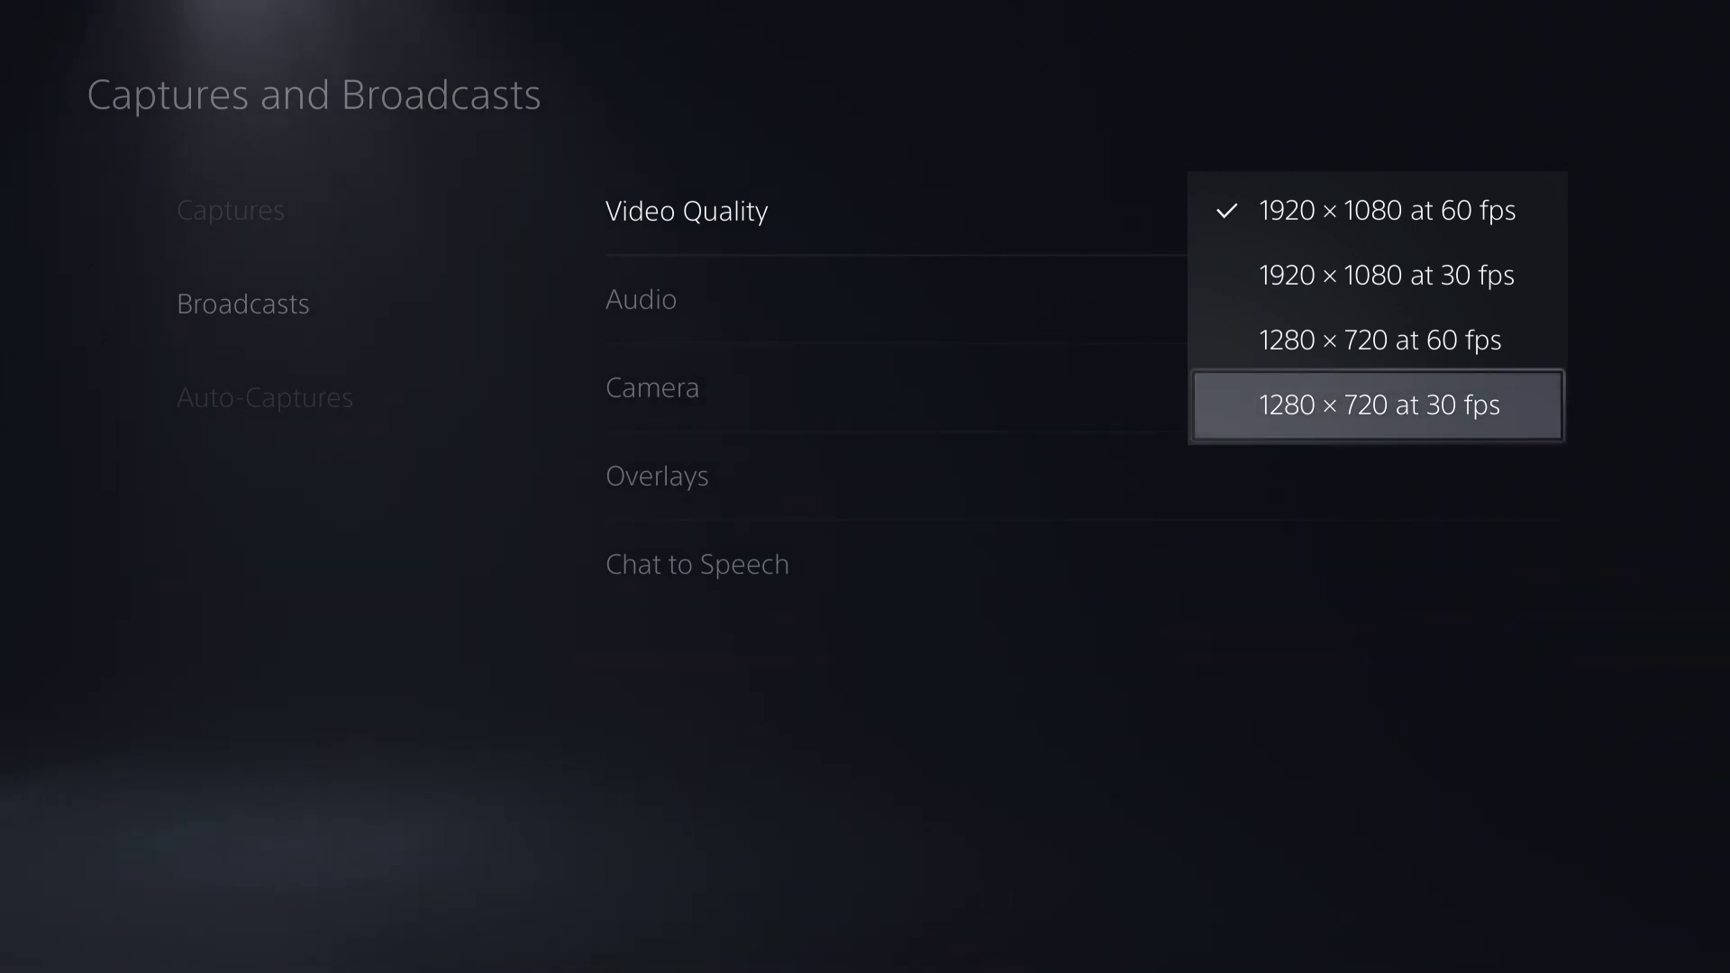
{"action": "key", "text": "Up"}
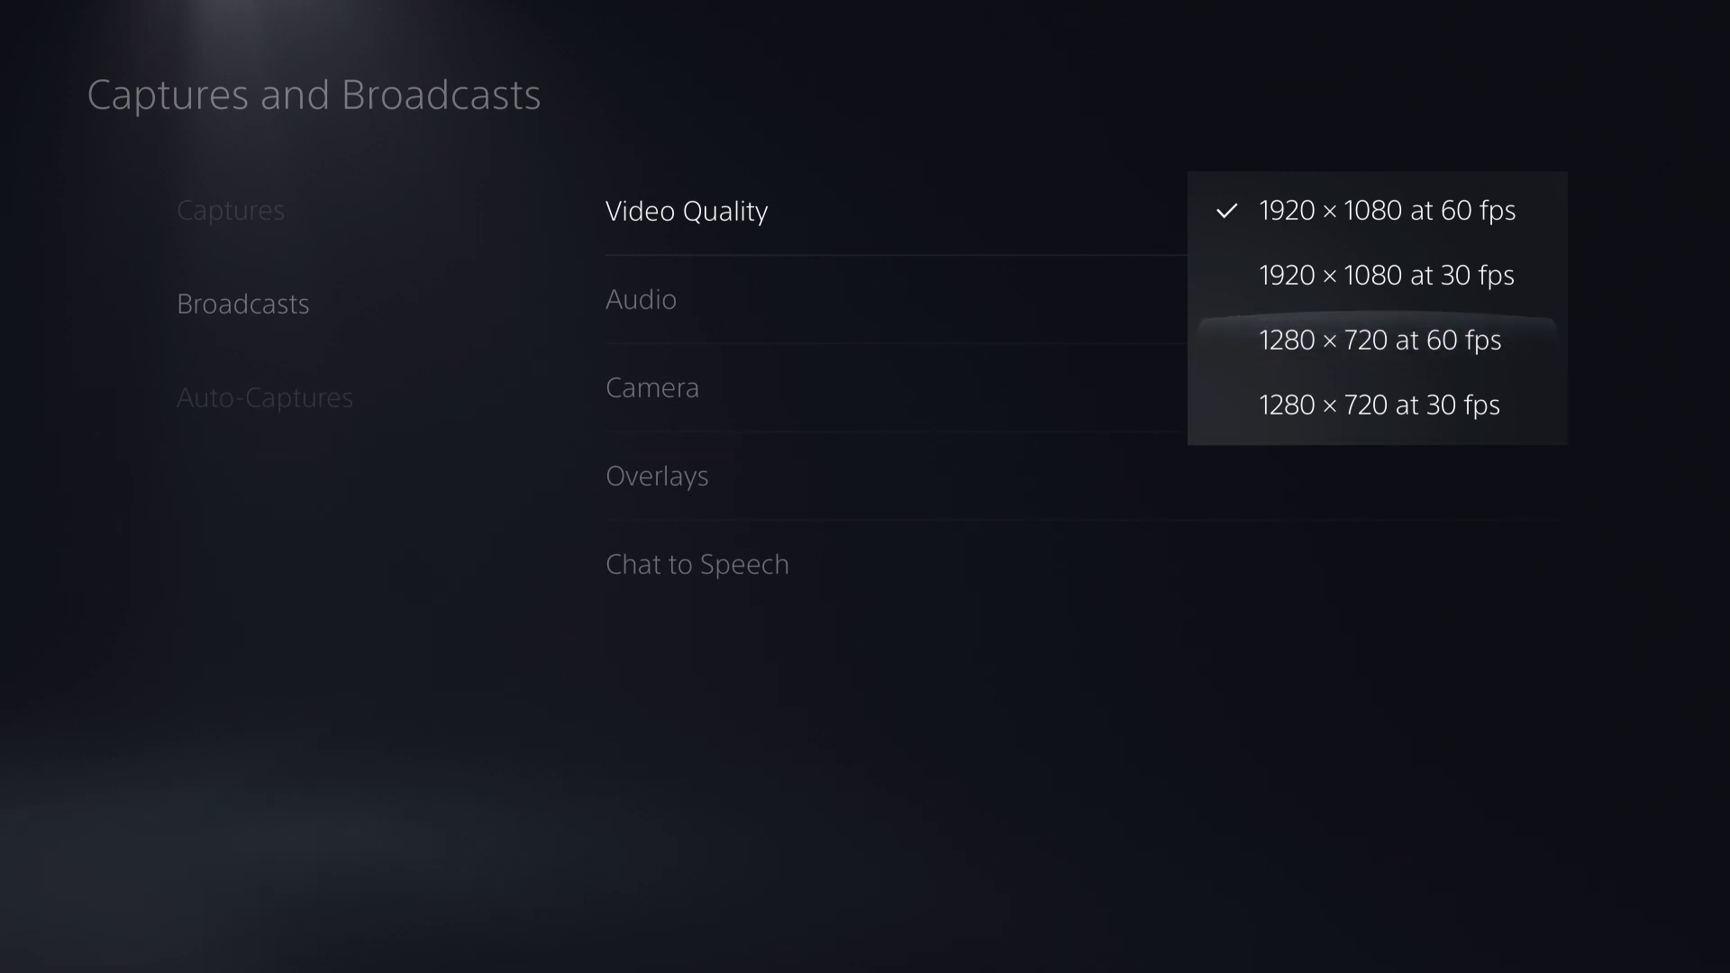
{"action": "key", "text": "Escape"}
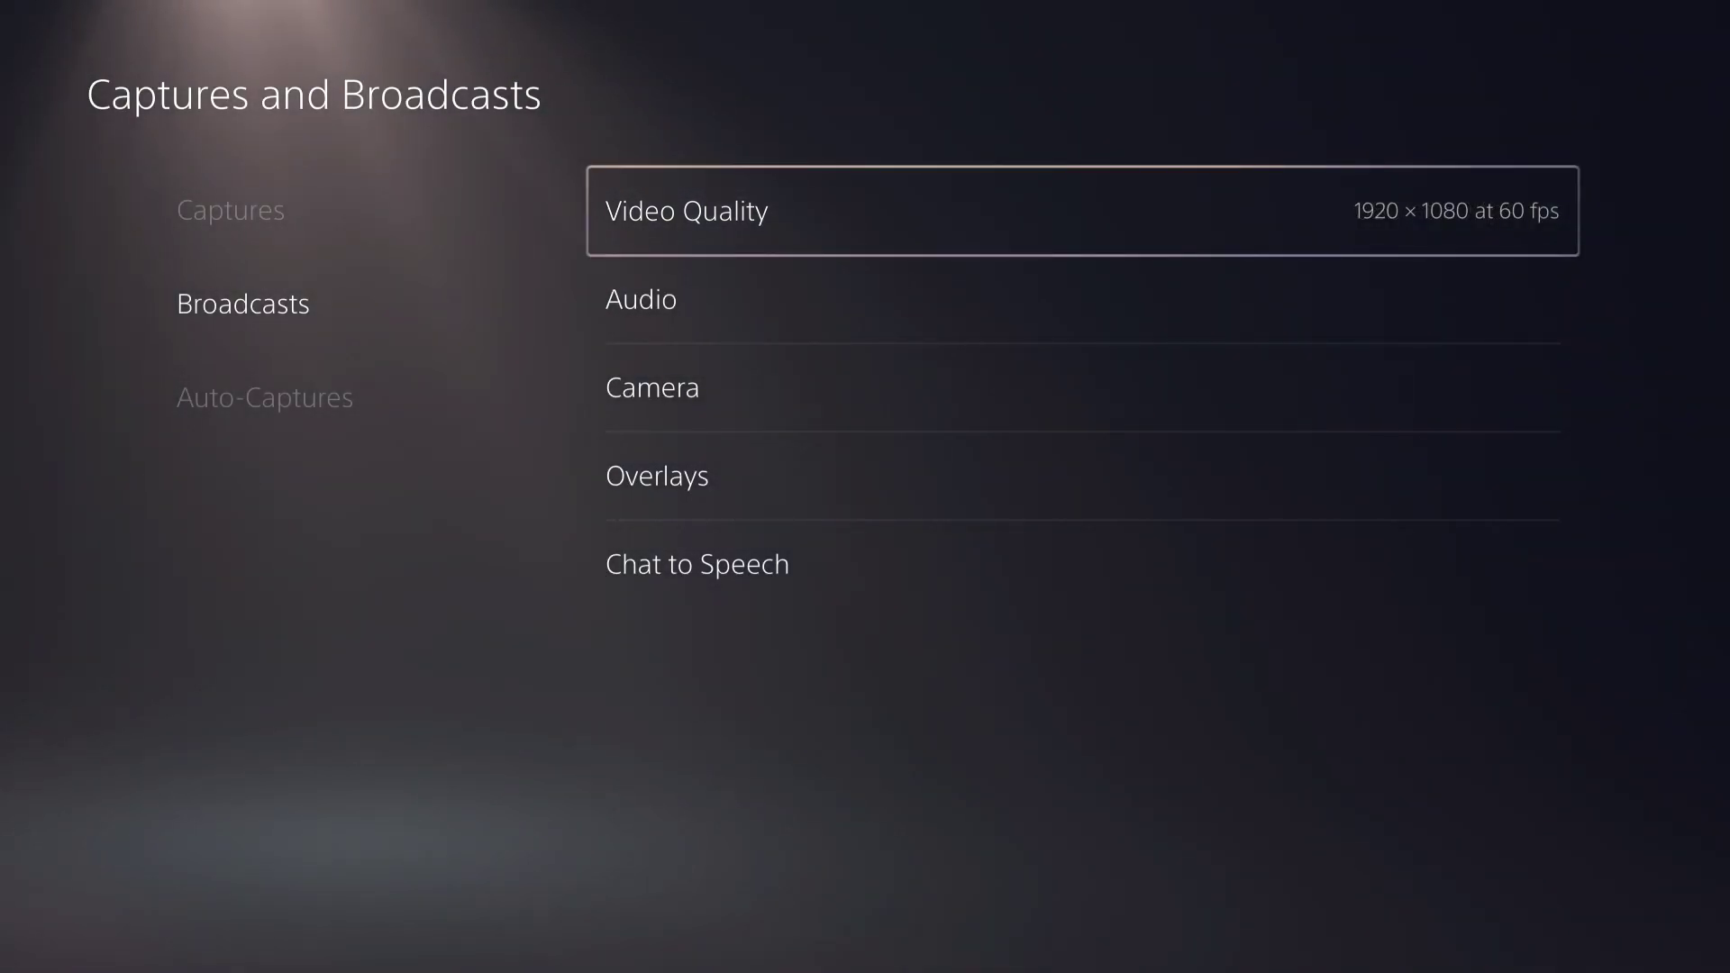
Reopen the broadcast Video Quality choices, check the 1280 × 720 at 30 fps option, and close them without changing it
{"action": "key", "text": "Down"}
{"action": "key", "text": "Up"}
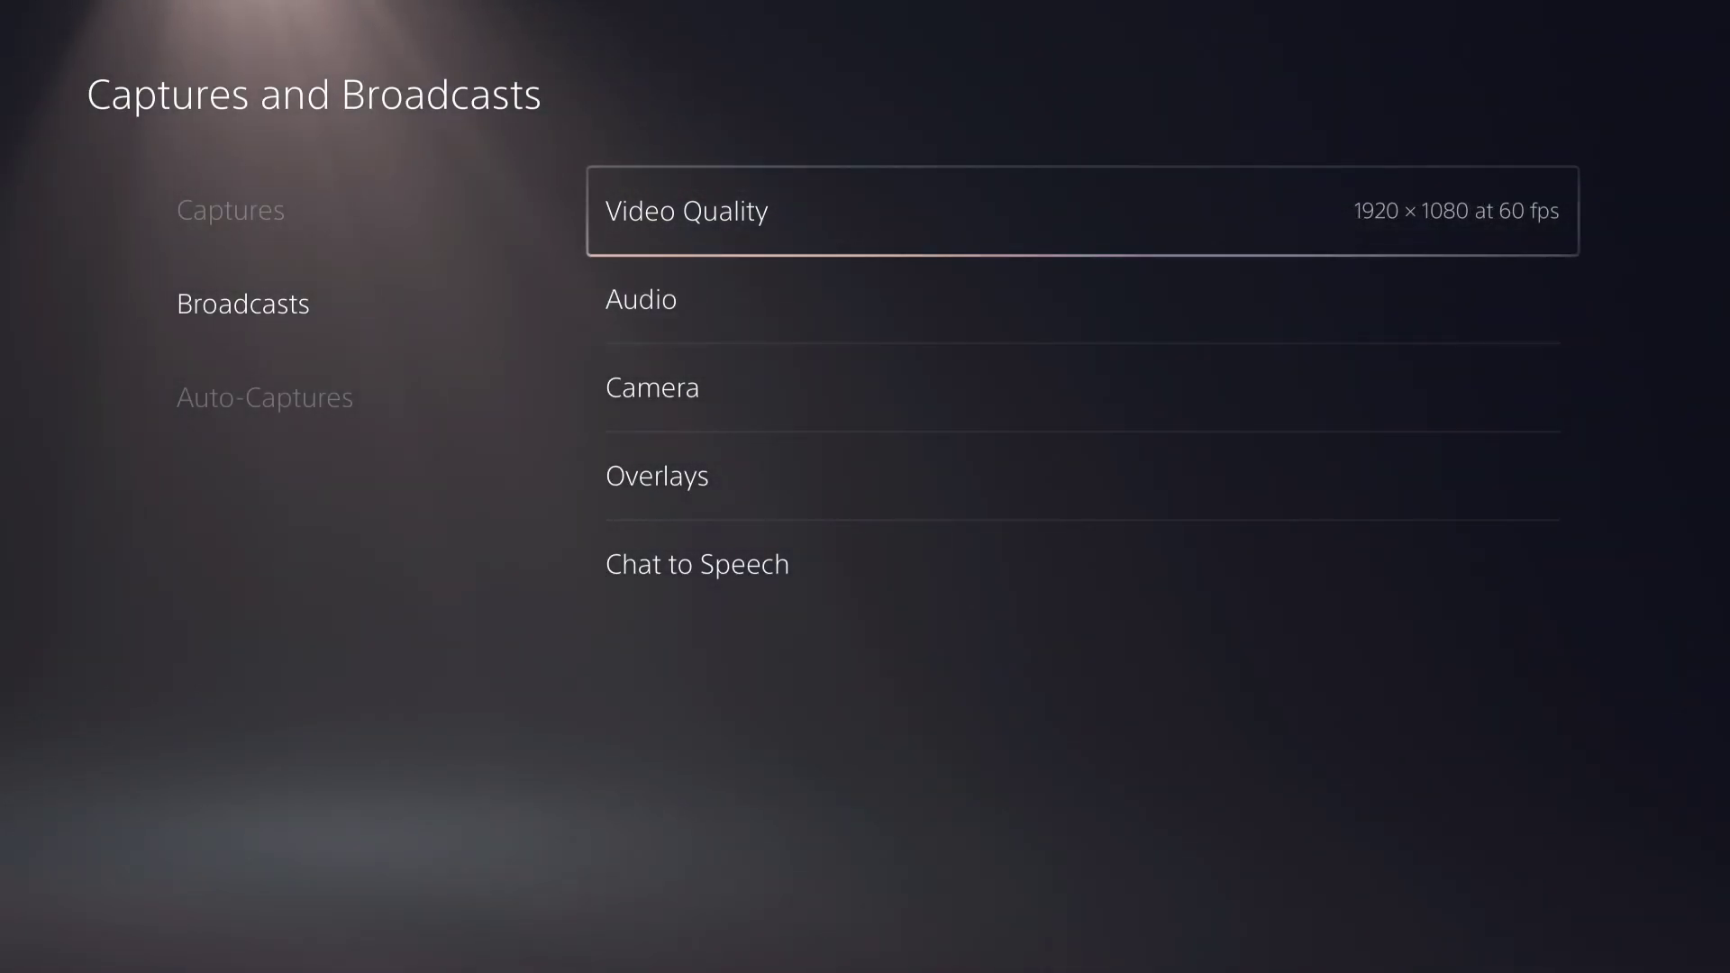
{"action": "key", "text": "Down"}
{"action": "key", "text": "Up"}
{"action": "key", "text": "Return"}
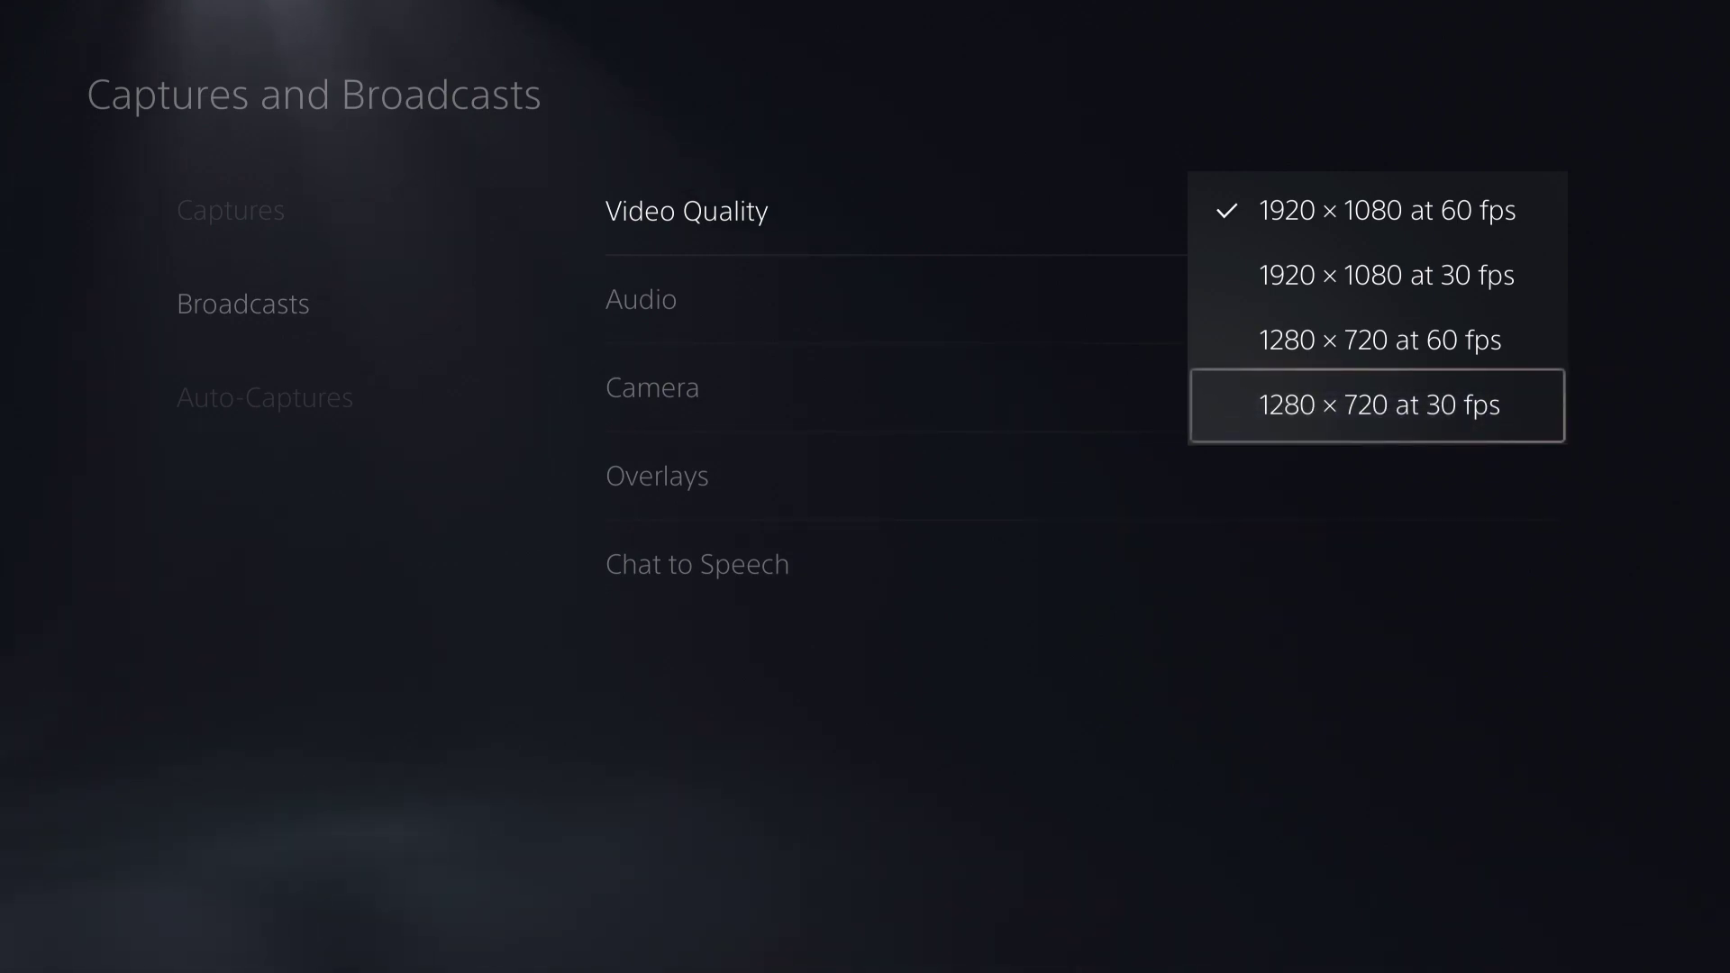
{"action": "key", "text": "Down"}
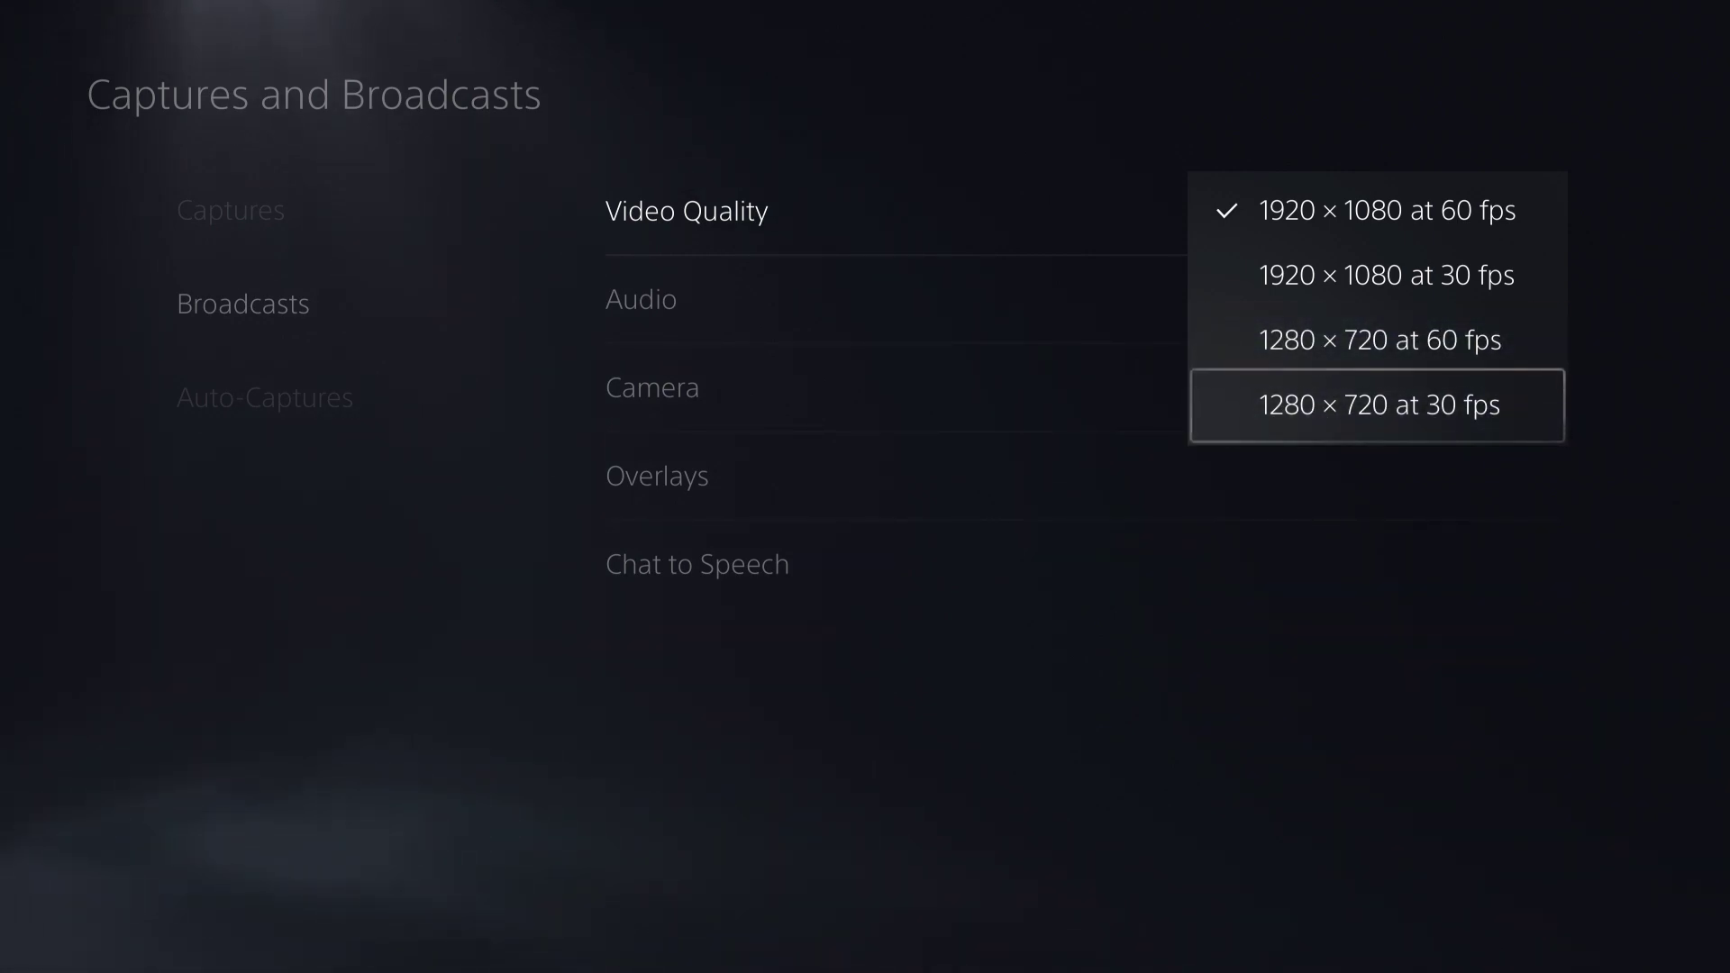
{"action": "key", "text": "Escape"}
Look over the Broadcasts options and compare the Video Quality resolutions and frame rates once more
{"action": "key", "text": "Down"}
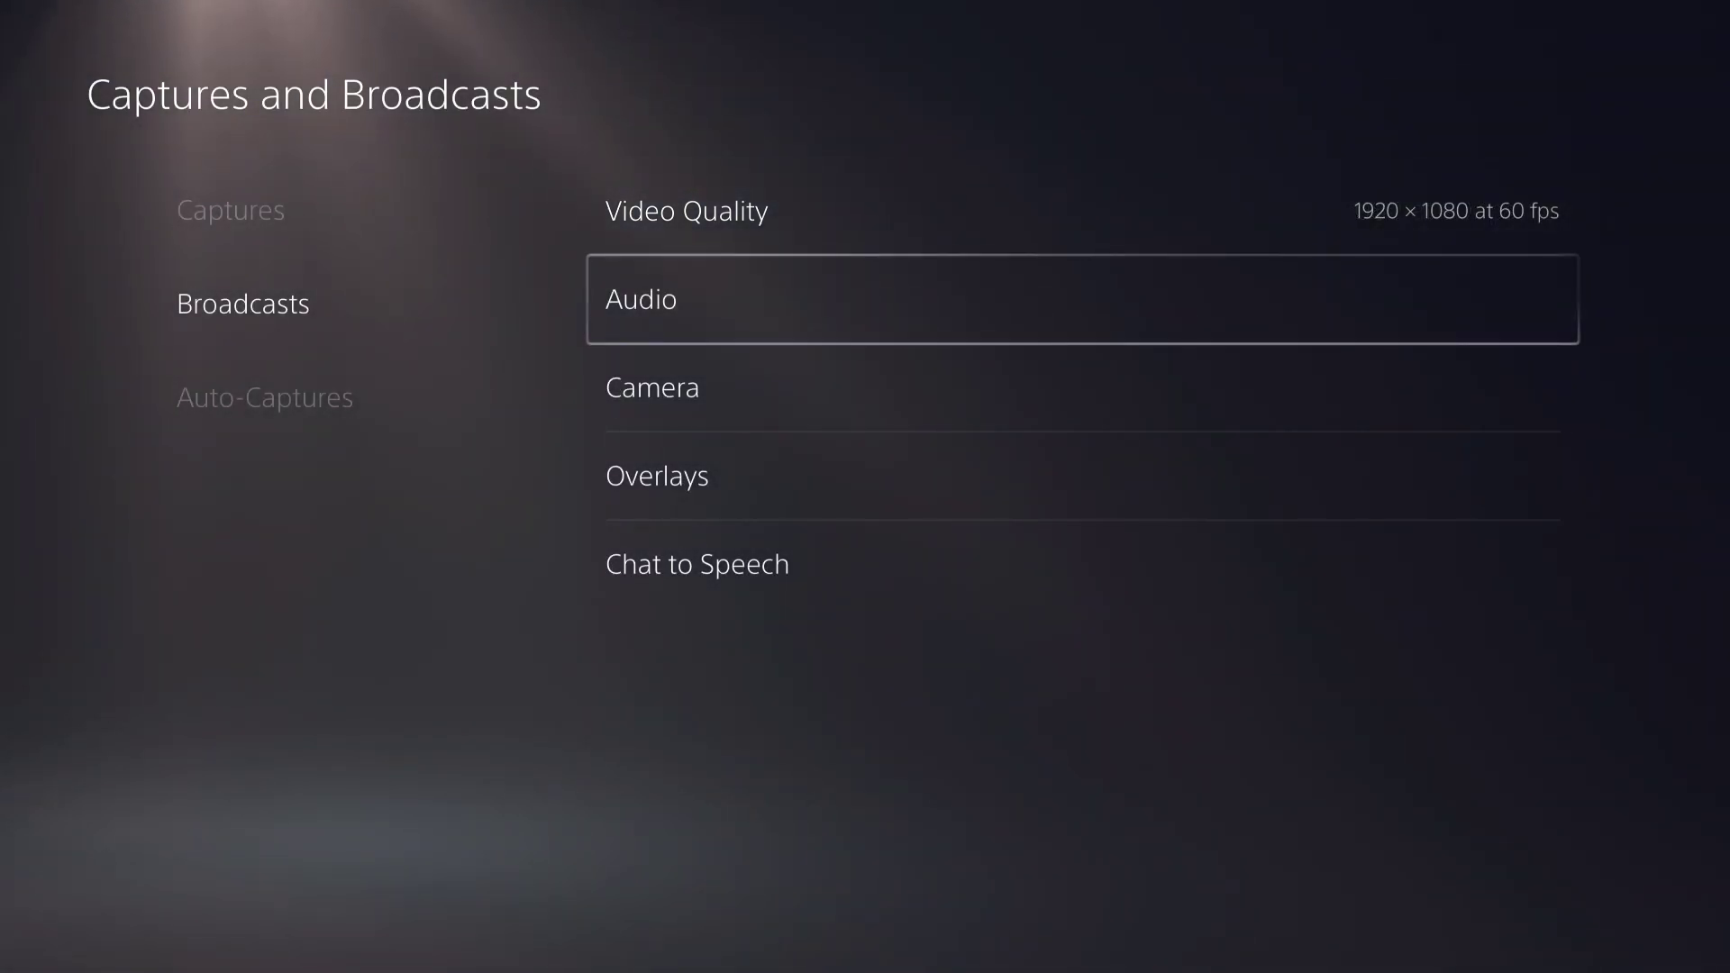
{"action": "key", "text": "Up"}
{"action": "key", "text": "Down"}
{"action": "key", "text": "Down"}
{"action": "key", "text": "Up"}
{"action": "key", "text": "Up"}
{"action": "key", "text": "Return"}
{"action": "key", "text": "Down"}
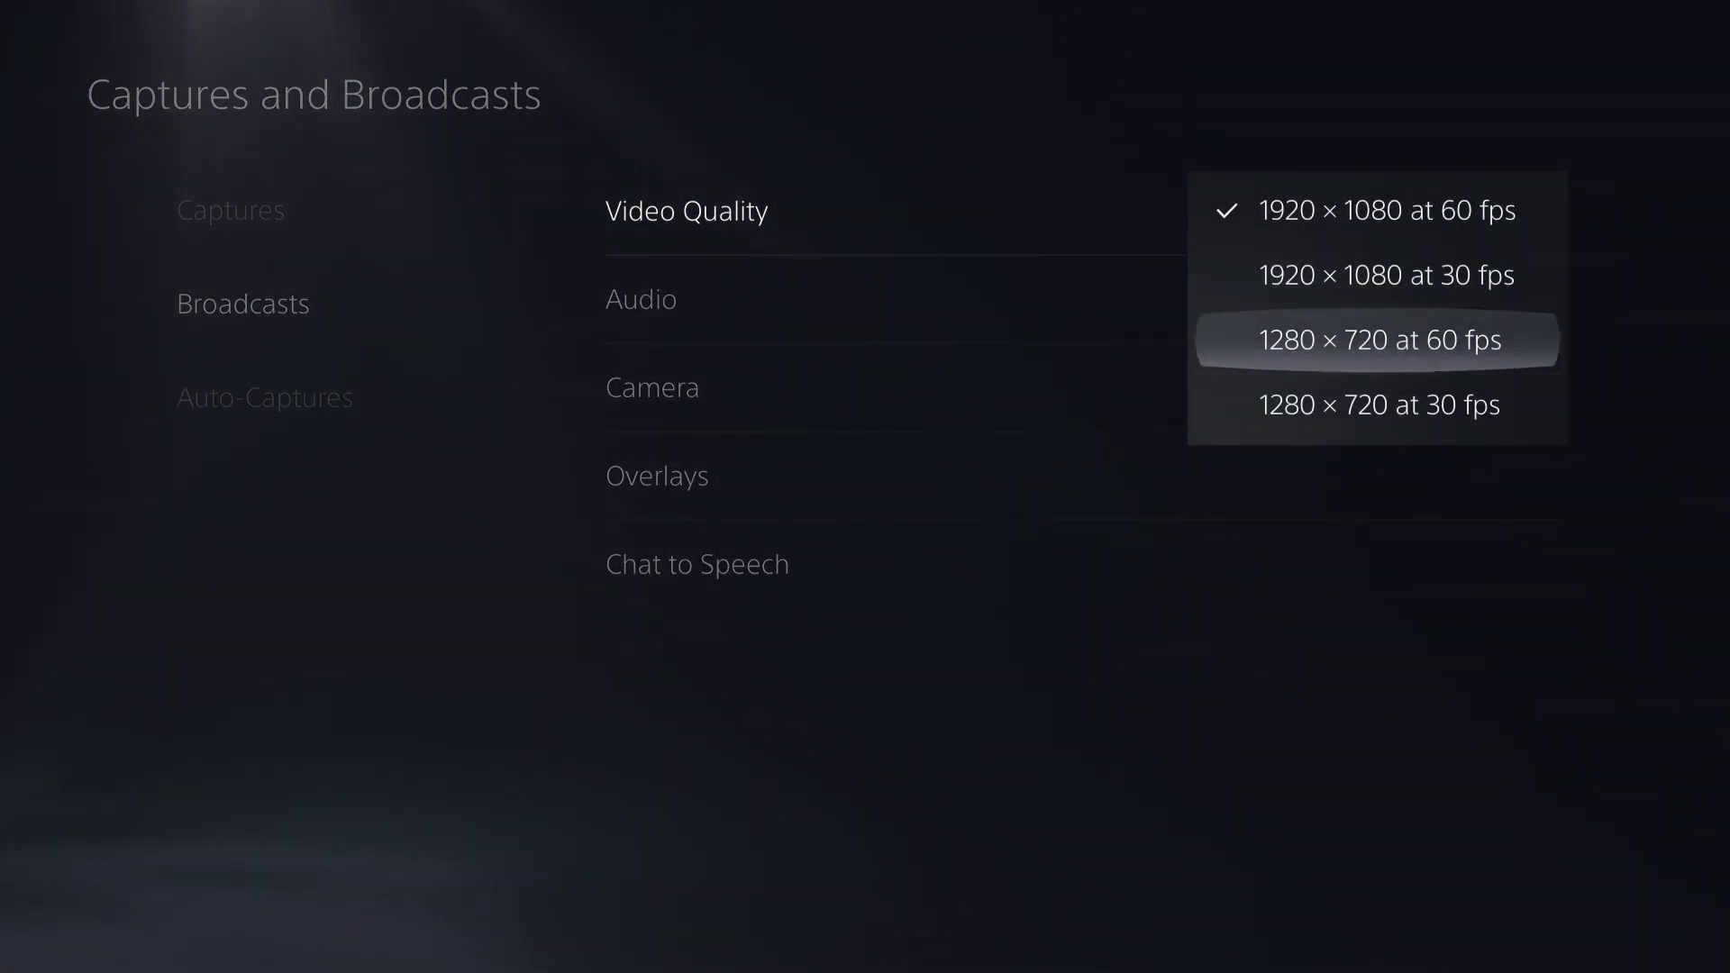
{"action": "key", "text": "Up"}
{"action": "key", "text": "Down"}
{"action": "key", "text": "Escape"}
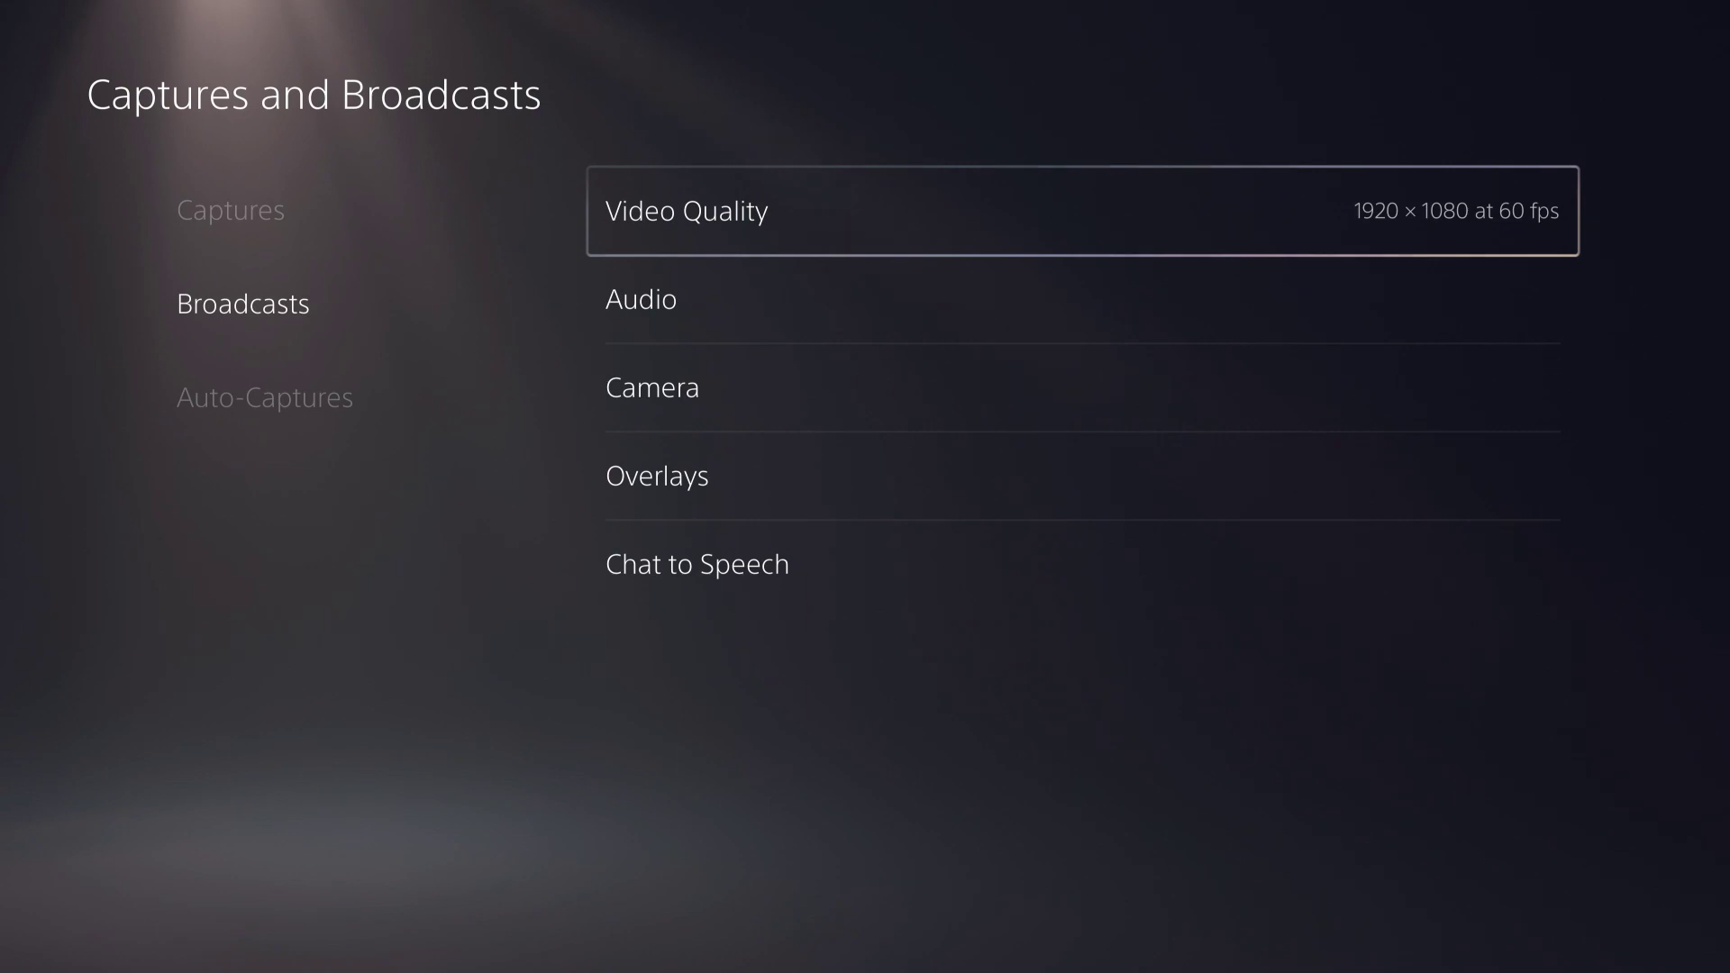
Look through the Audio and Camera entries for broadcasts, view the Camera settings, and return to the Broadcasts list
{"action": "key", "text": "Down"}
{"action": "key", "text": "Down"}
{"action": "key", "text": "Up"}
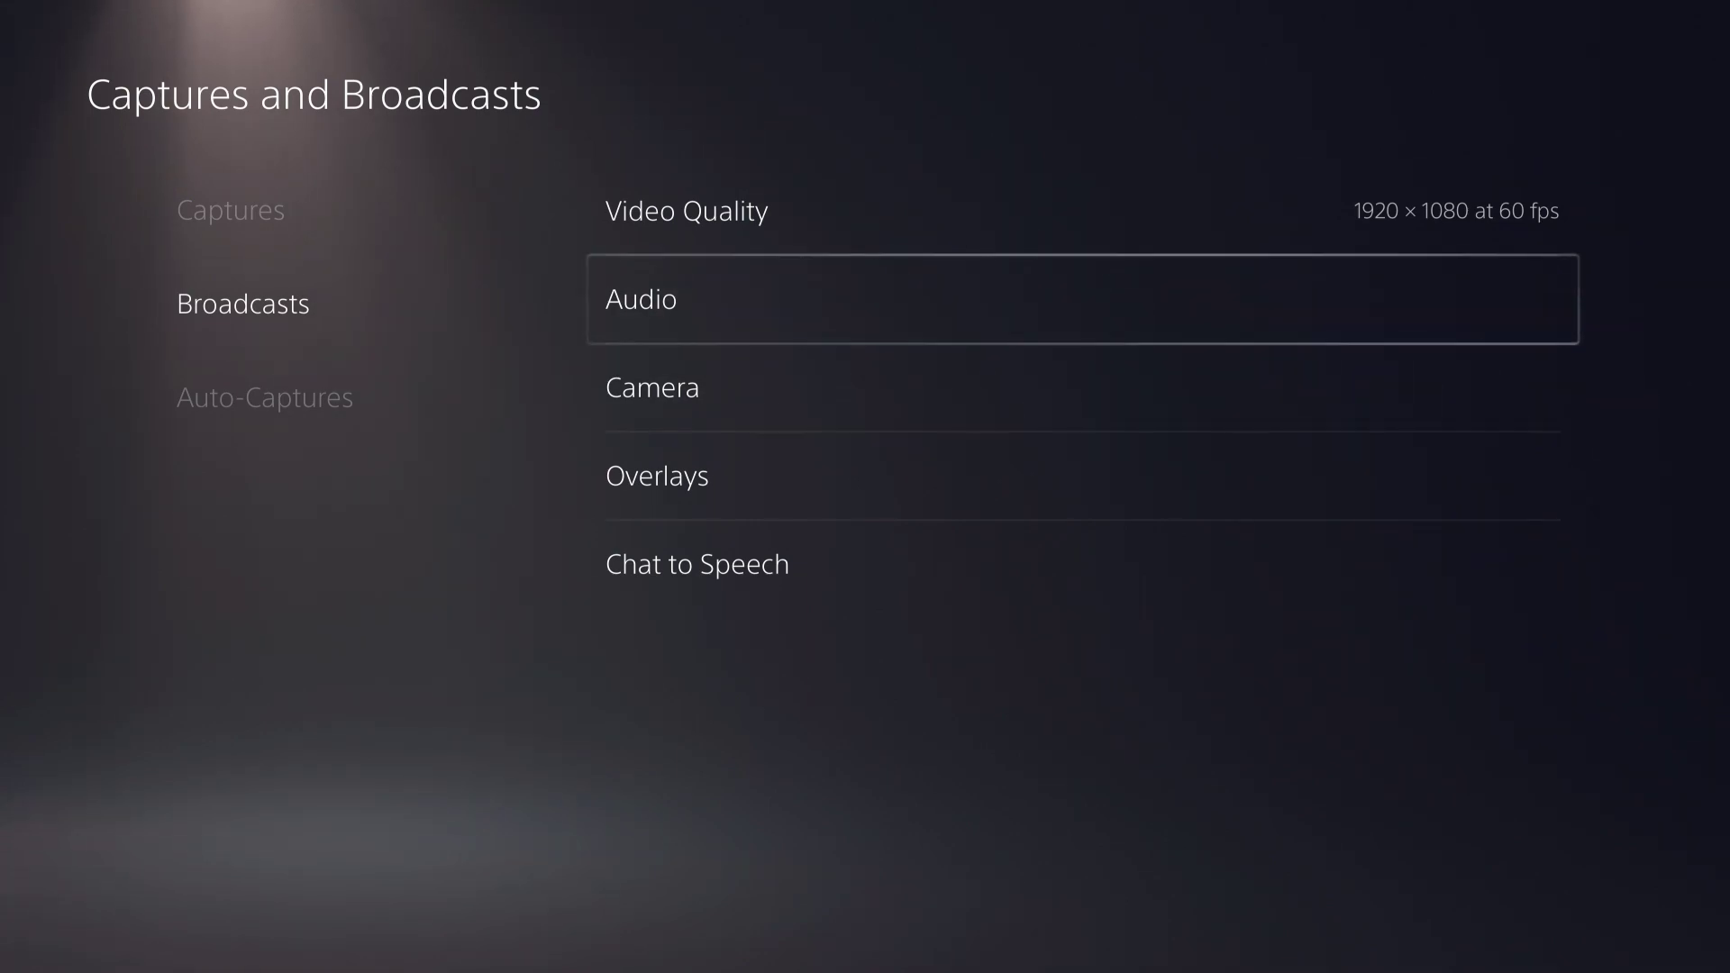
{"action": "key", "text": "Down"}
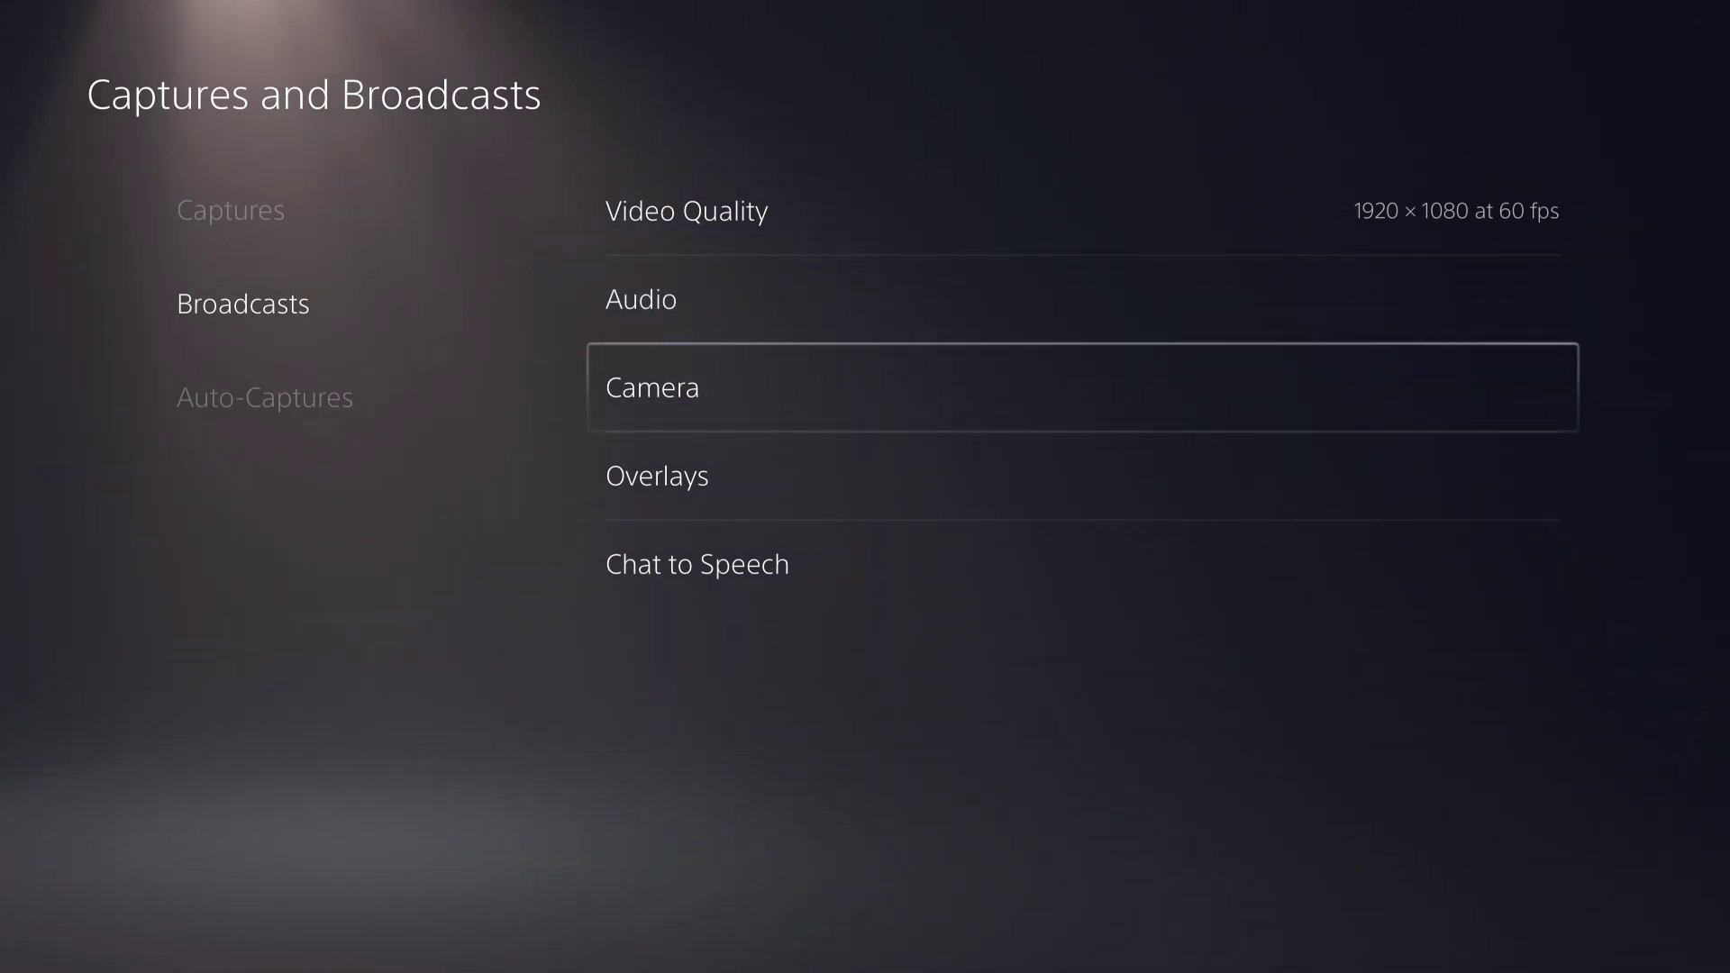
{"action": "key", "text": "Up"}
{"action": "key", "text": "Up"}
{"action": "key", "text": "Down"}
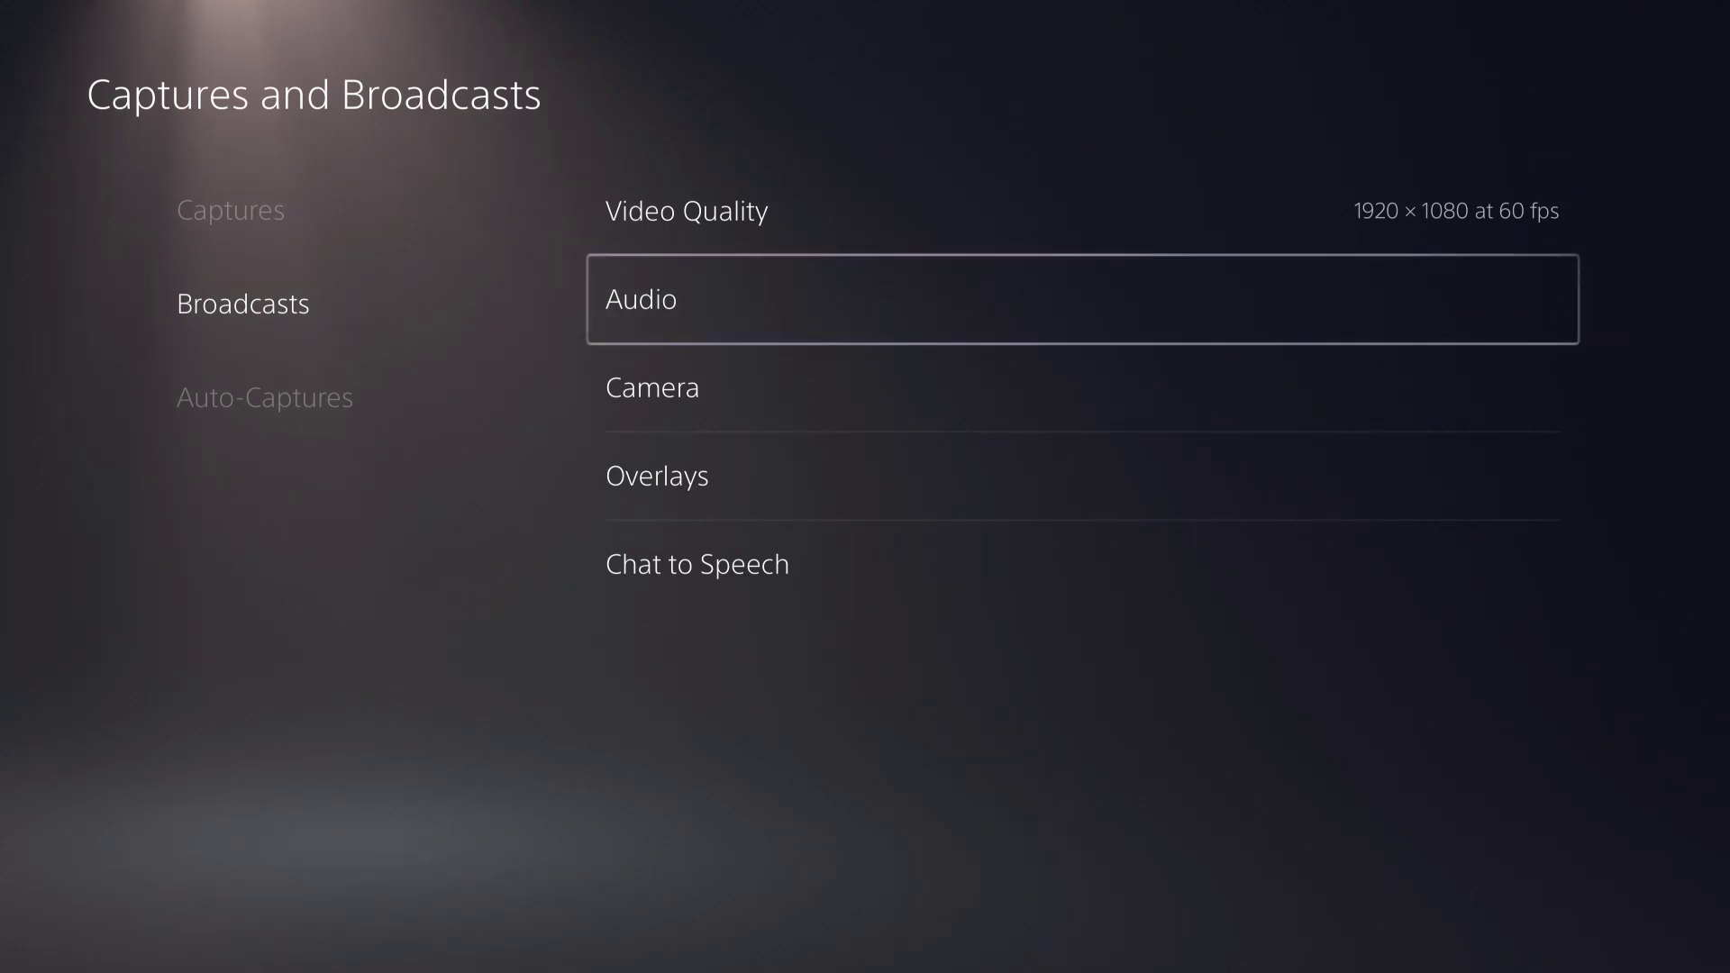
{"action": "key", "text": "Down"}
{"action": "key", "text": "Return"}
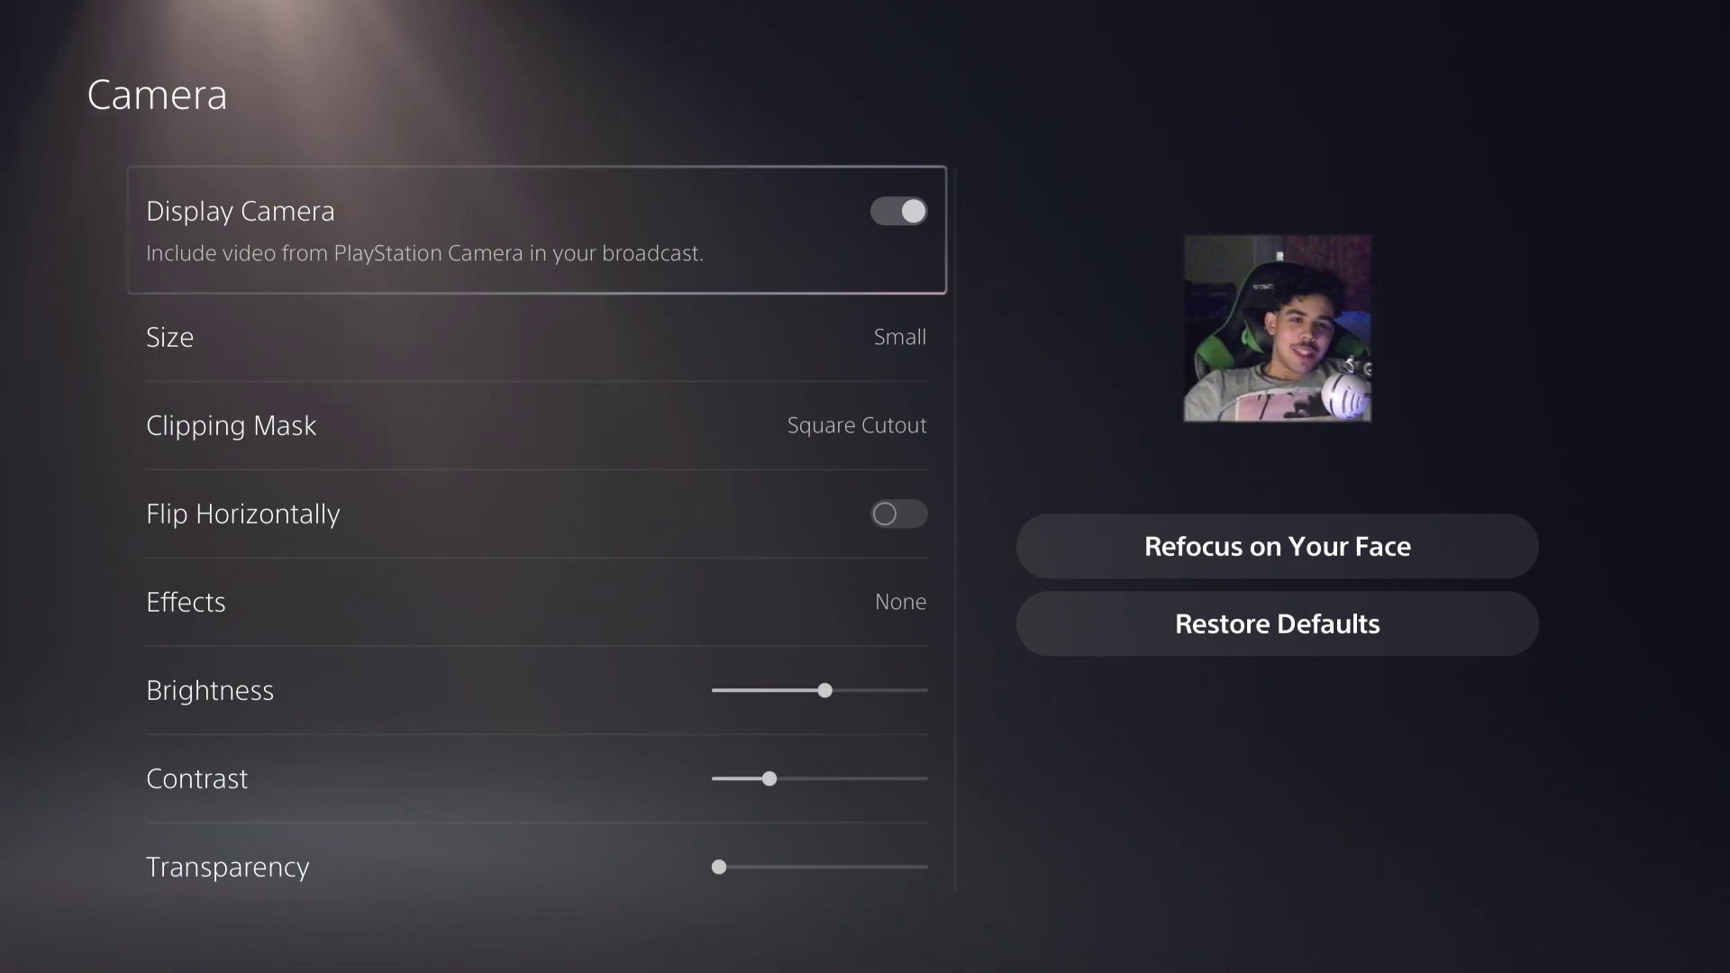
{"action": "key", "text": "Escape"}
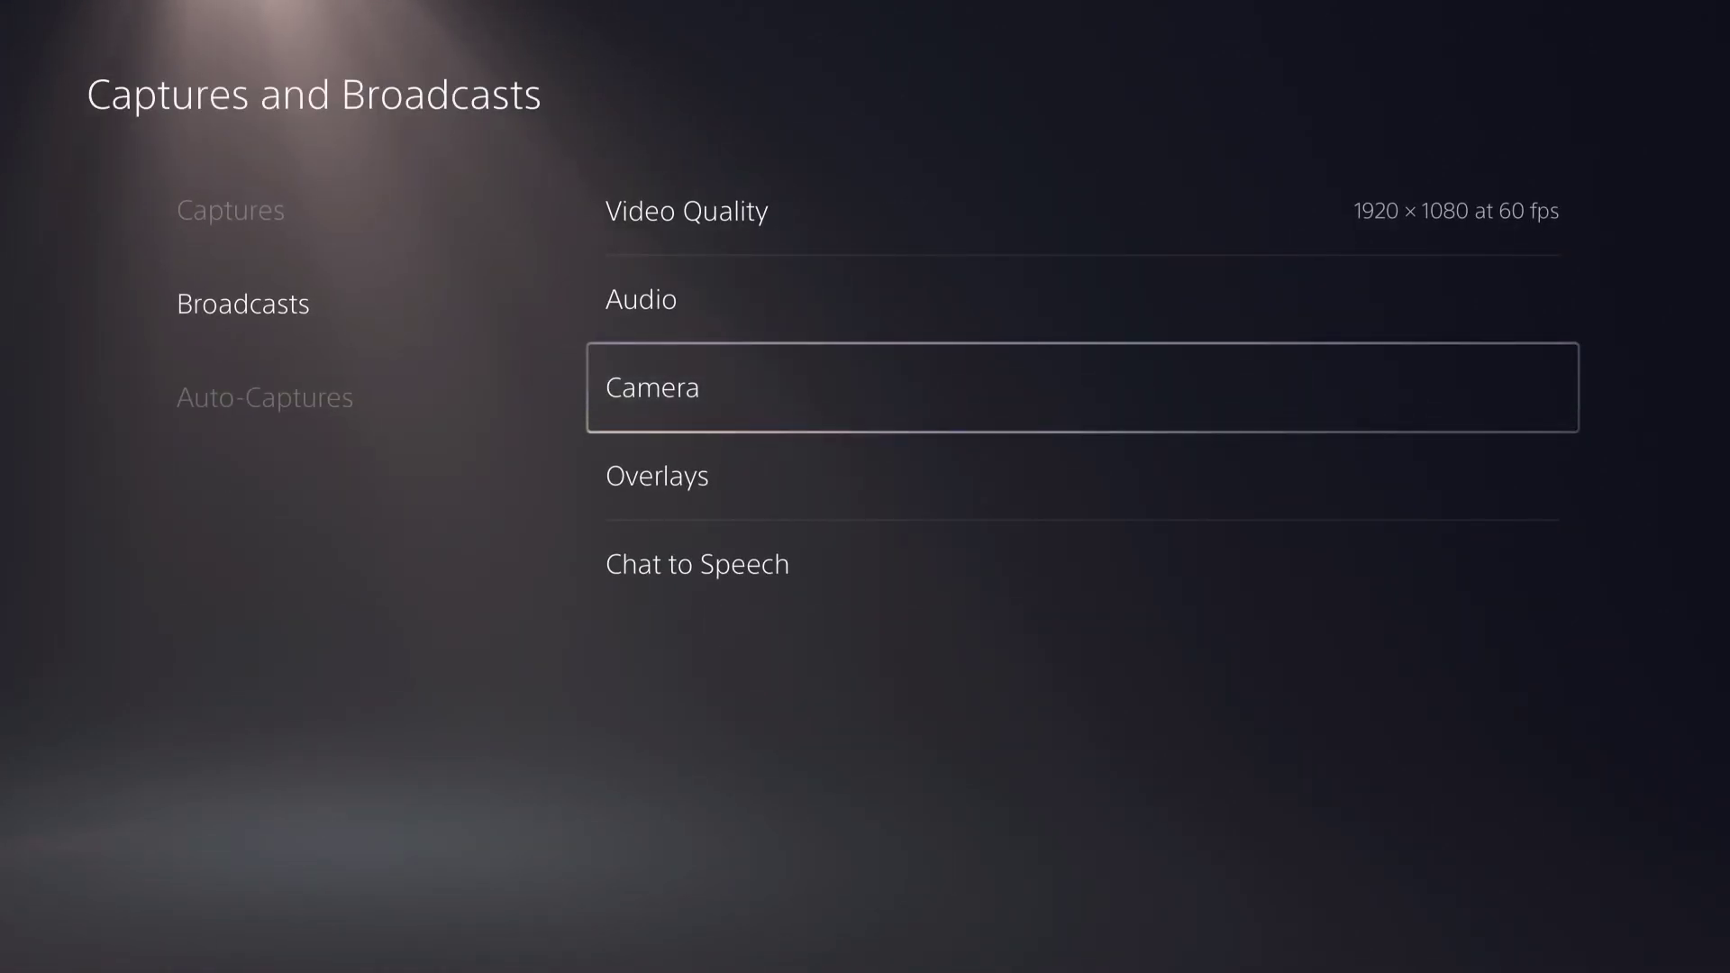
Open the broadcast Overlays settings, check the Display Chat and Display Activity options, and return to the Broadcasts list
{"action": "key", "text": "Up"}
{"action": "key", "text": "Down"}
{"action": "key", "text": "Down"}
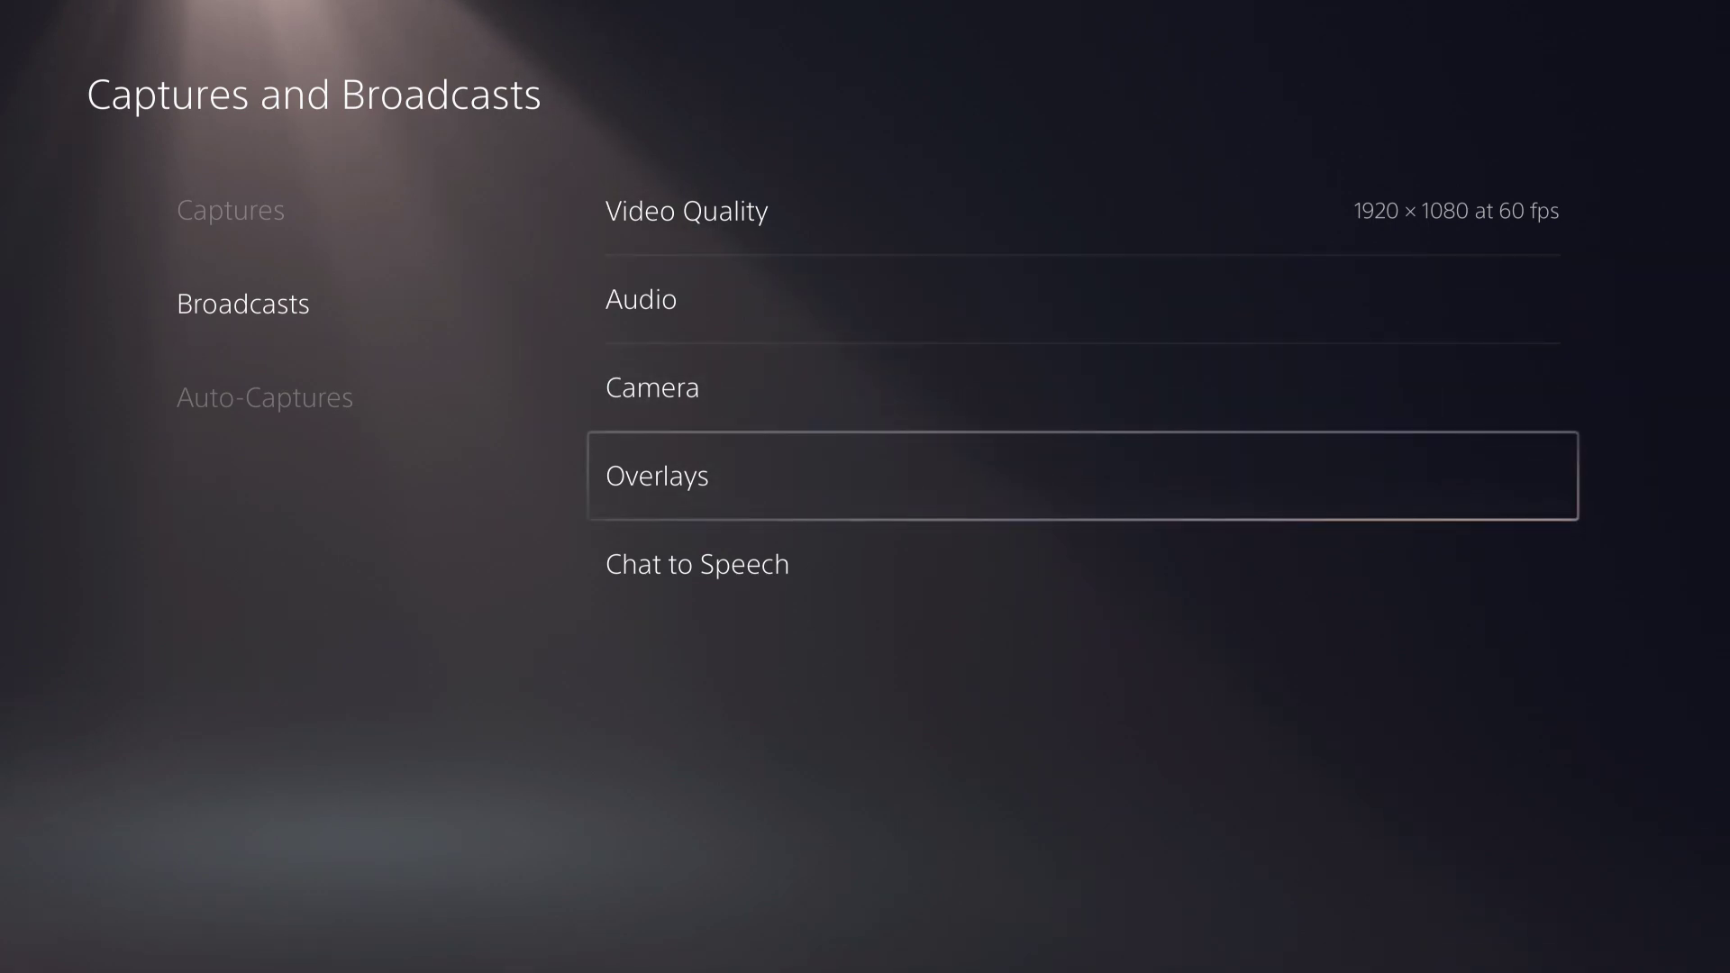
{"action": "key", "text": "Return"}
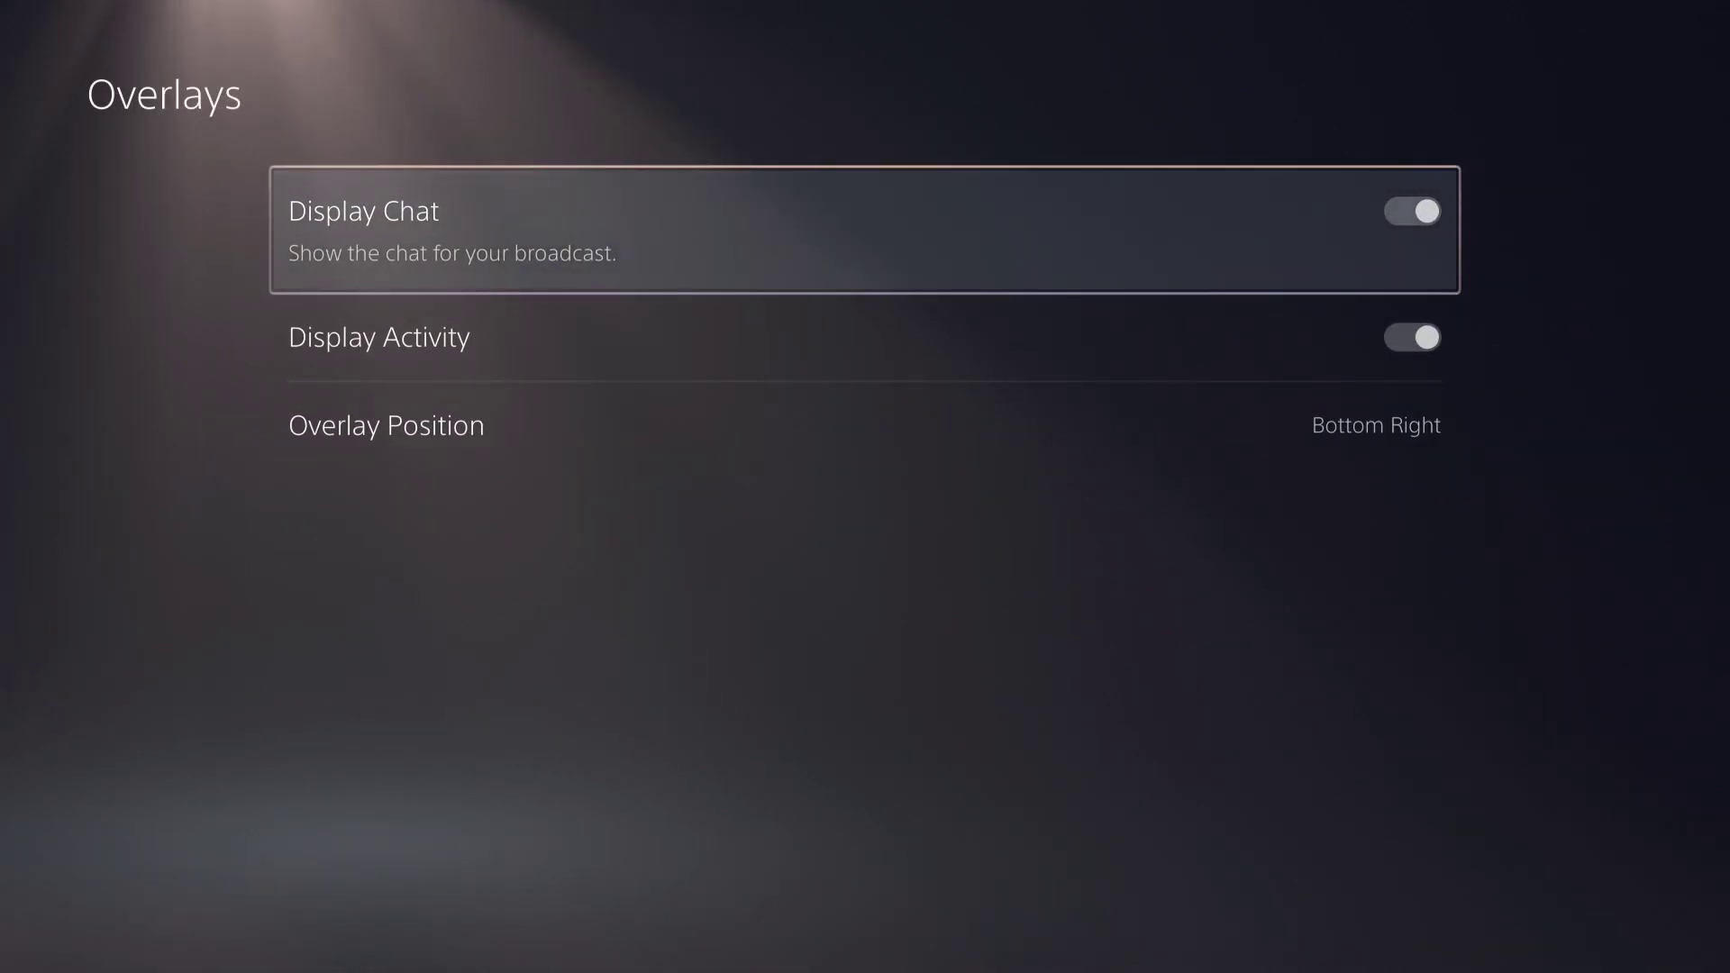
{"action": "key", "text": "Down"}
{"action": "key", "text": "Escape"}
{"action": "key", "text": "Down"}
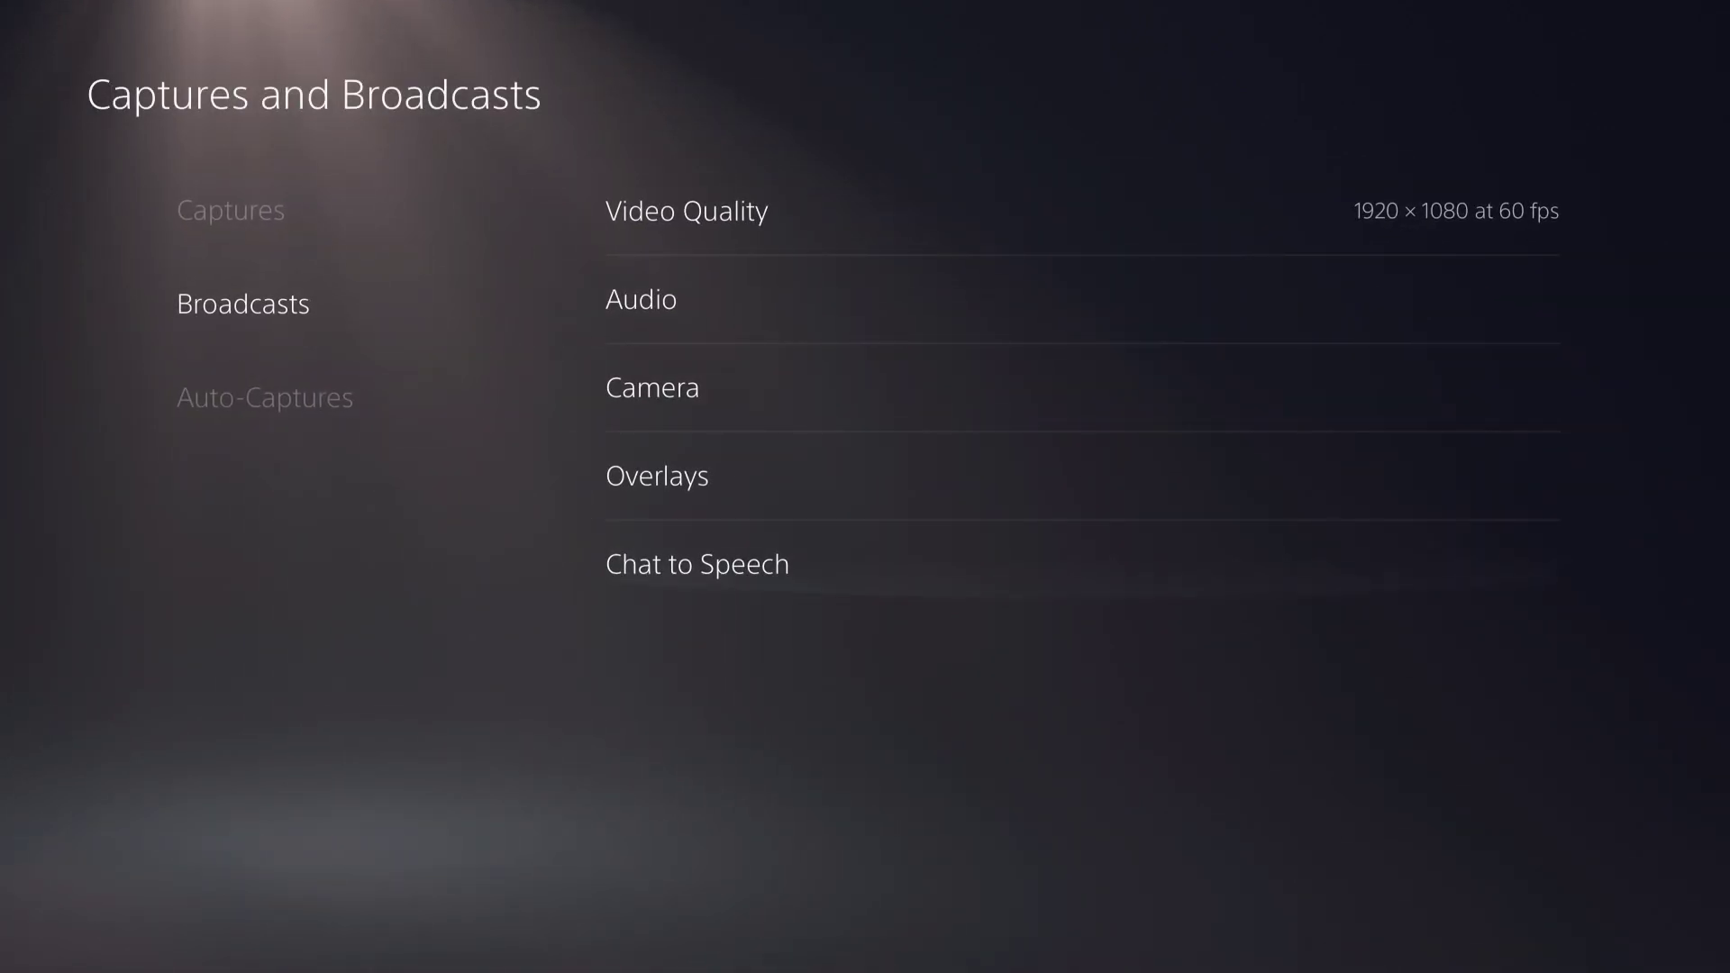
Open the Trophies settings under Auto-Captures and examine the trophy grade choices for Save Trophy Screenshots
{"action": "key", "text": "Left"}
{"action": "key", "text": "Down"}
{"action": "key", "text": "Right"}
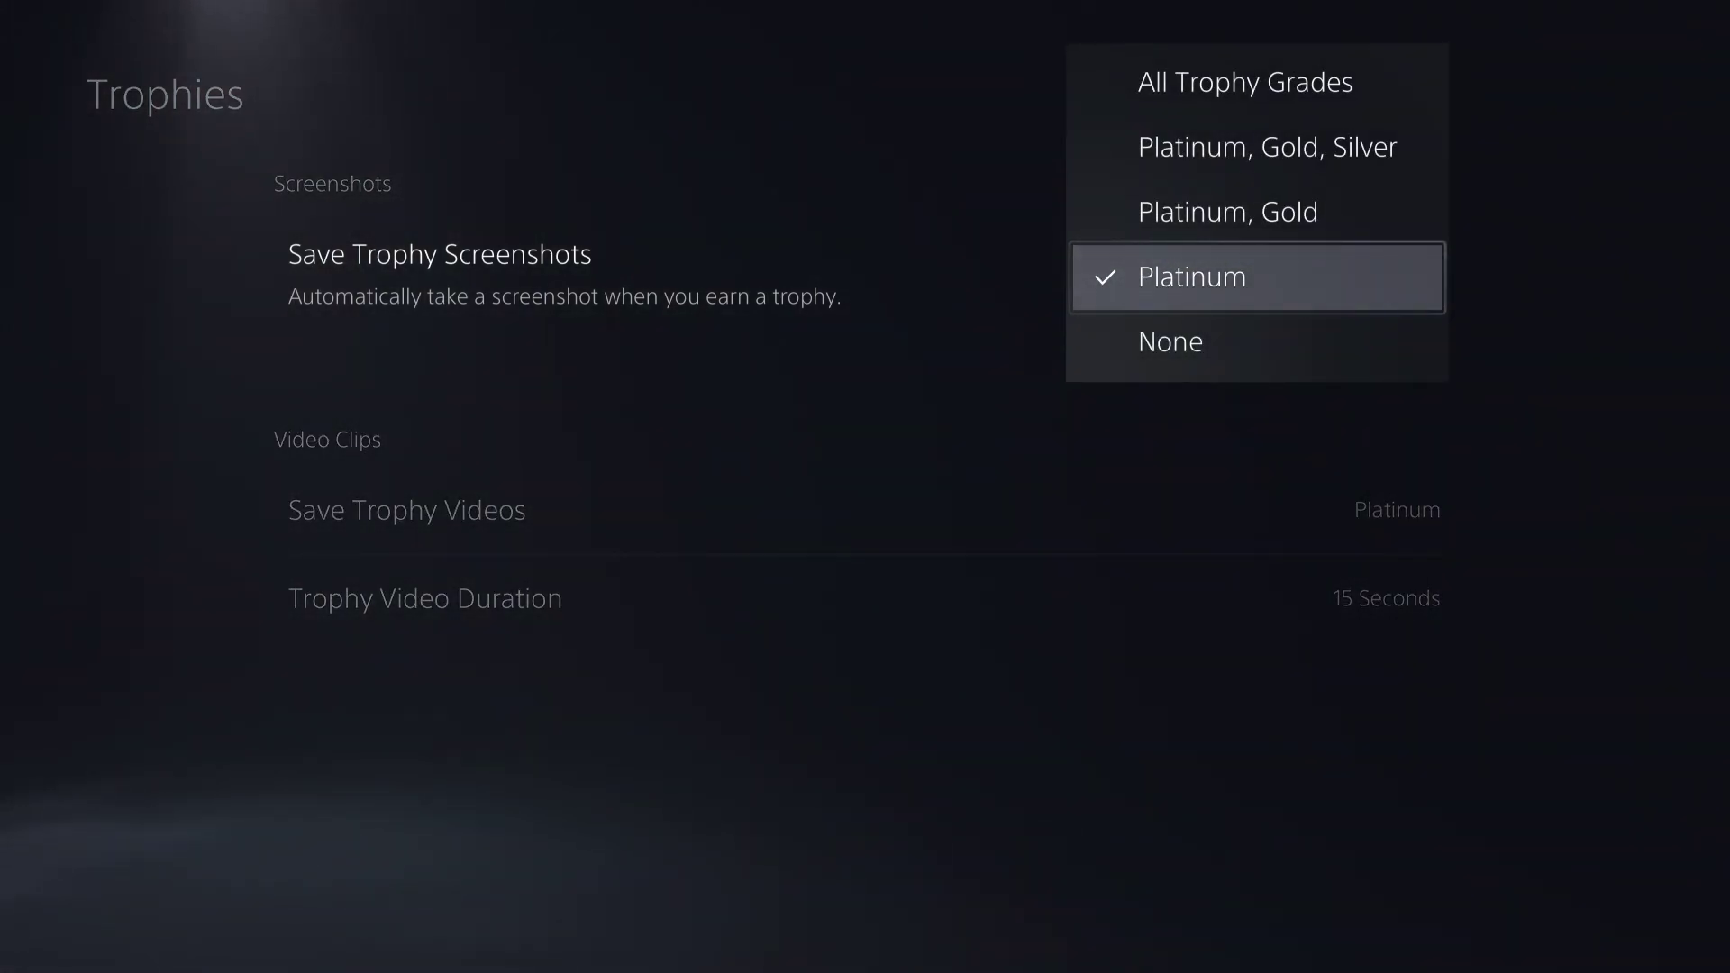
{"action": "key", "text": "Up"}
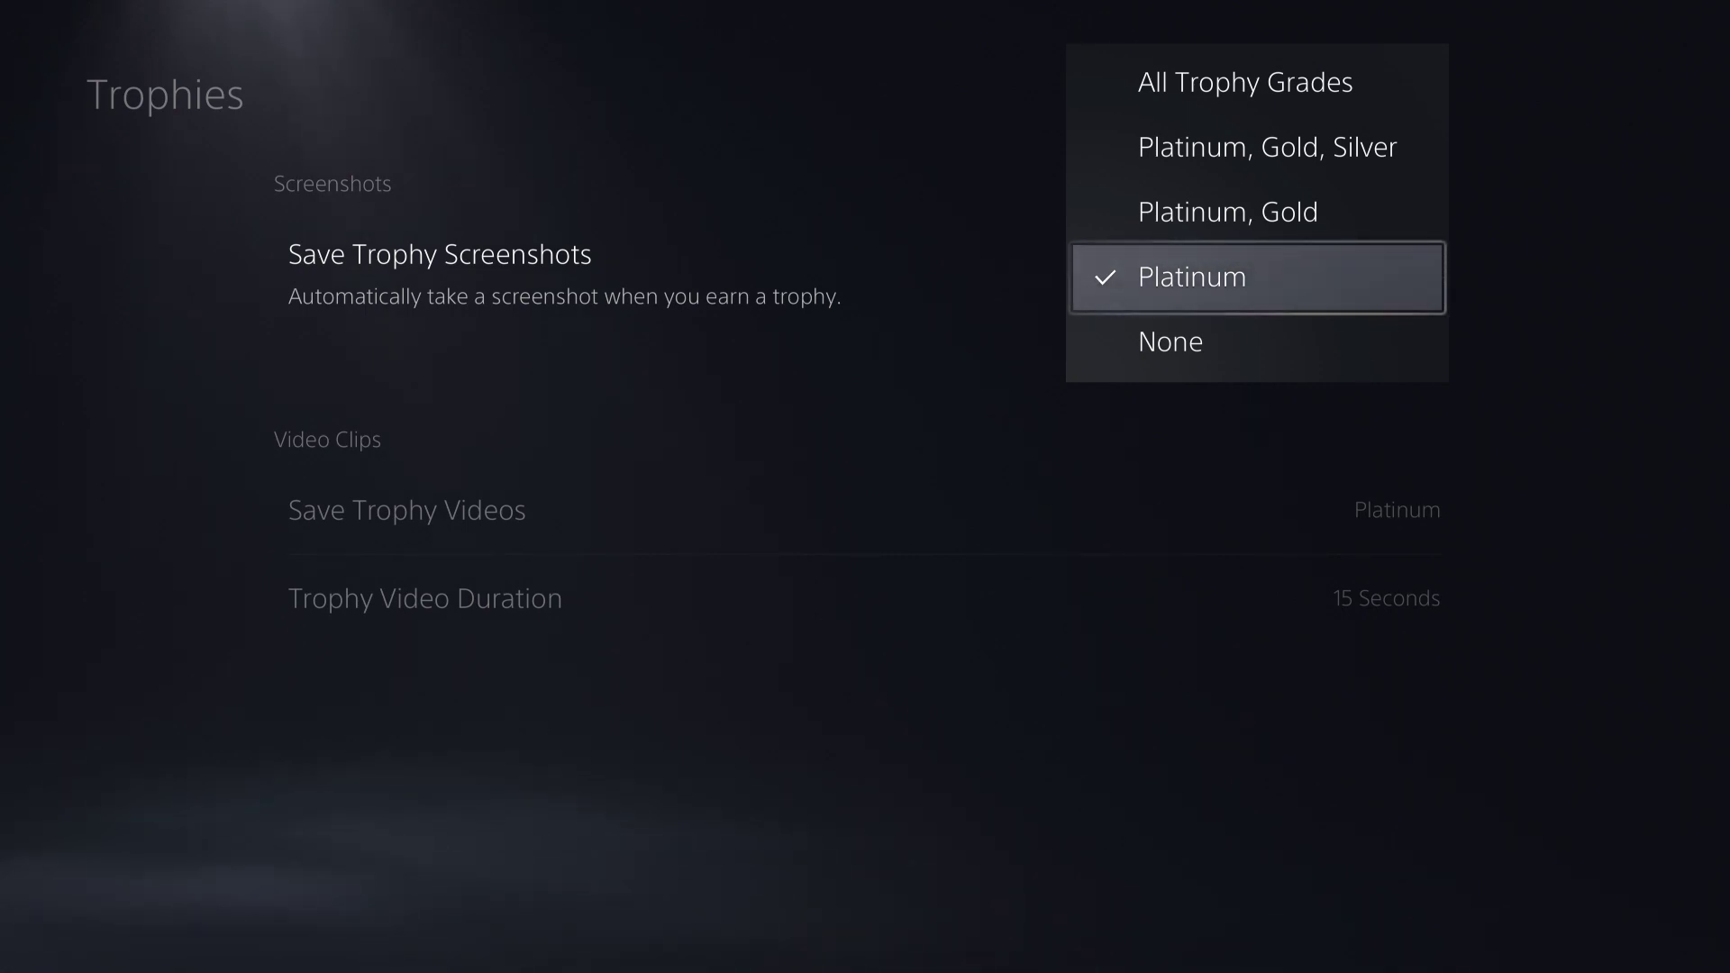
{"action": "key", "text": "Up"}
{"action": "key", "text": "Up"}
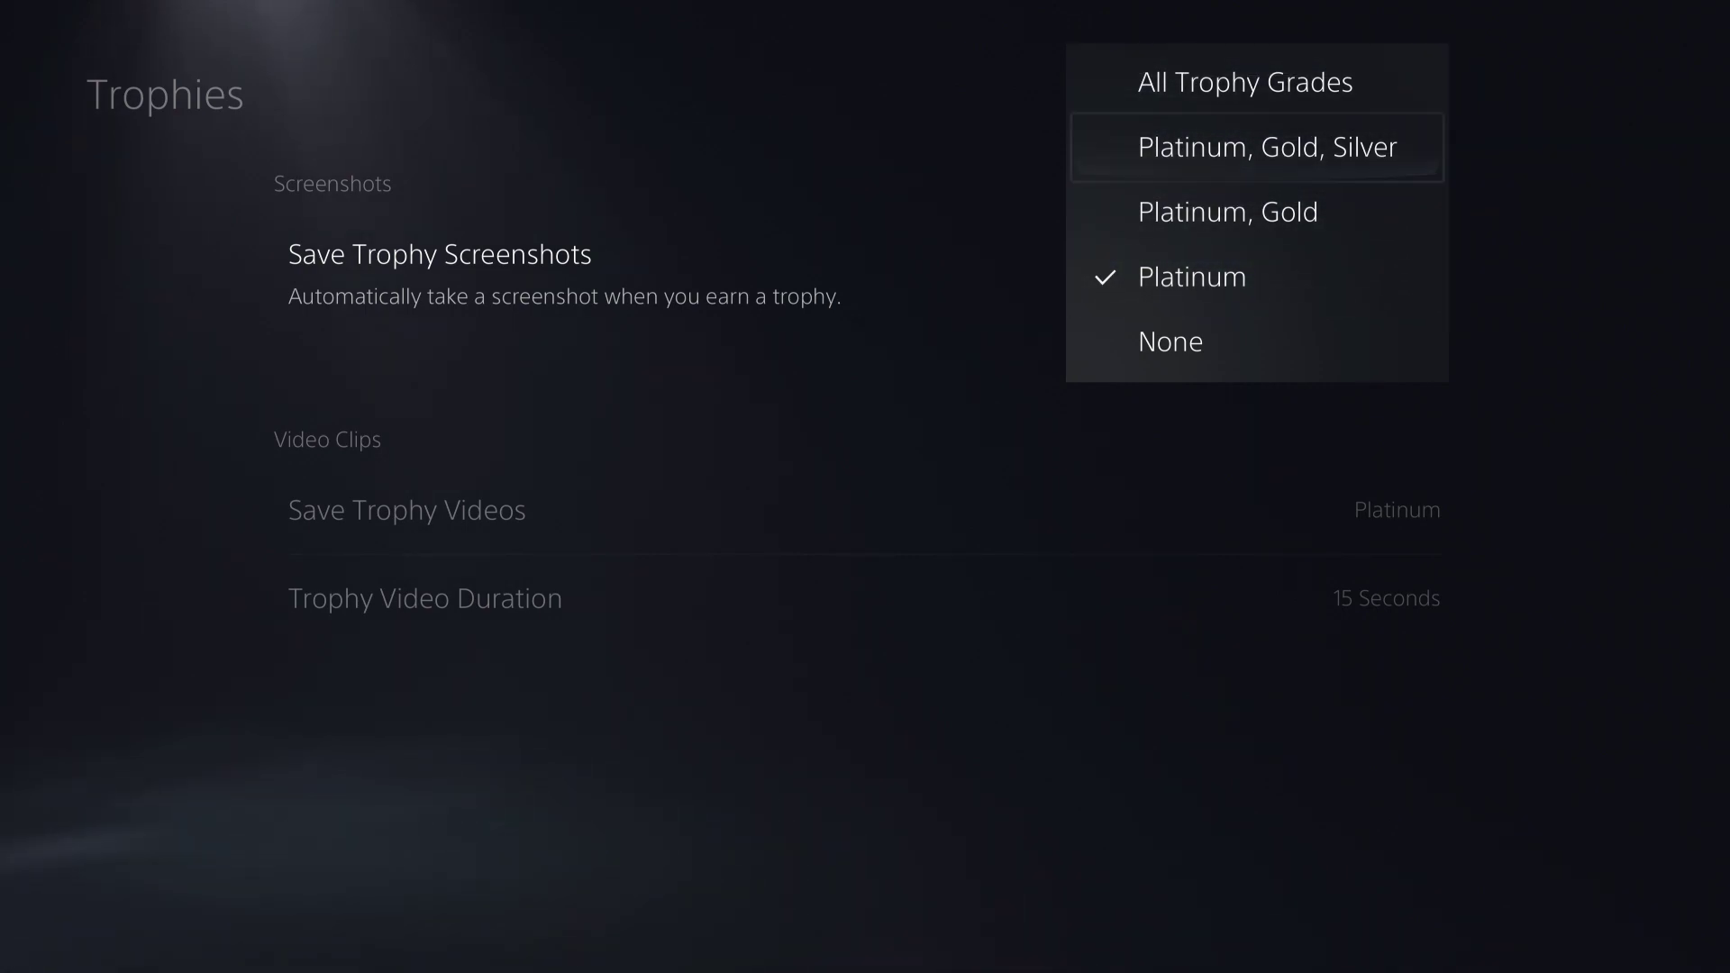
{"action": "key", "text": "Down"}
{"action": "key", "text": "Down"}
{"action": "key", "text": "Down"}
{"action": "key", "text": "Up"}
{"action": "key", "text": "Up"}
{"action": "key", "text": "Up"}
{"action": "key", "text": "Up"}
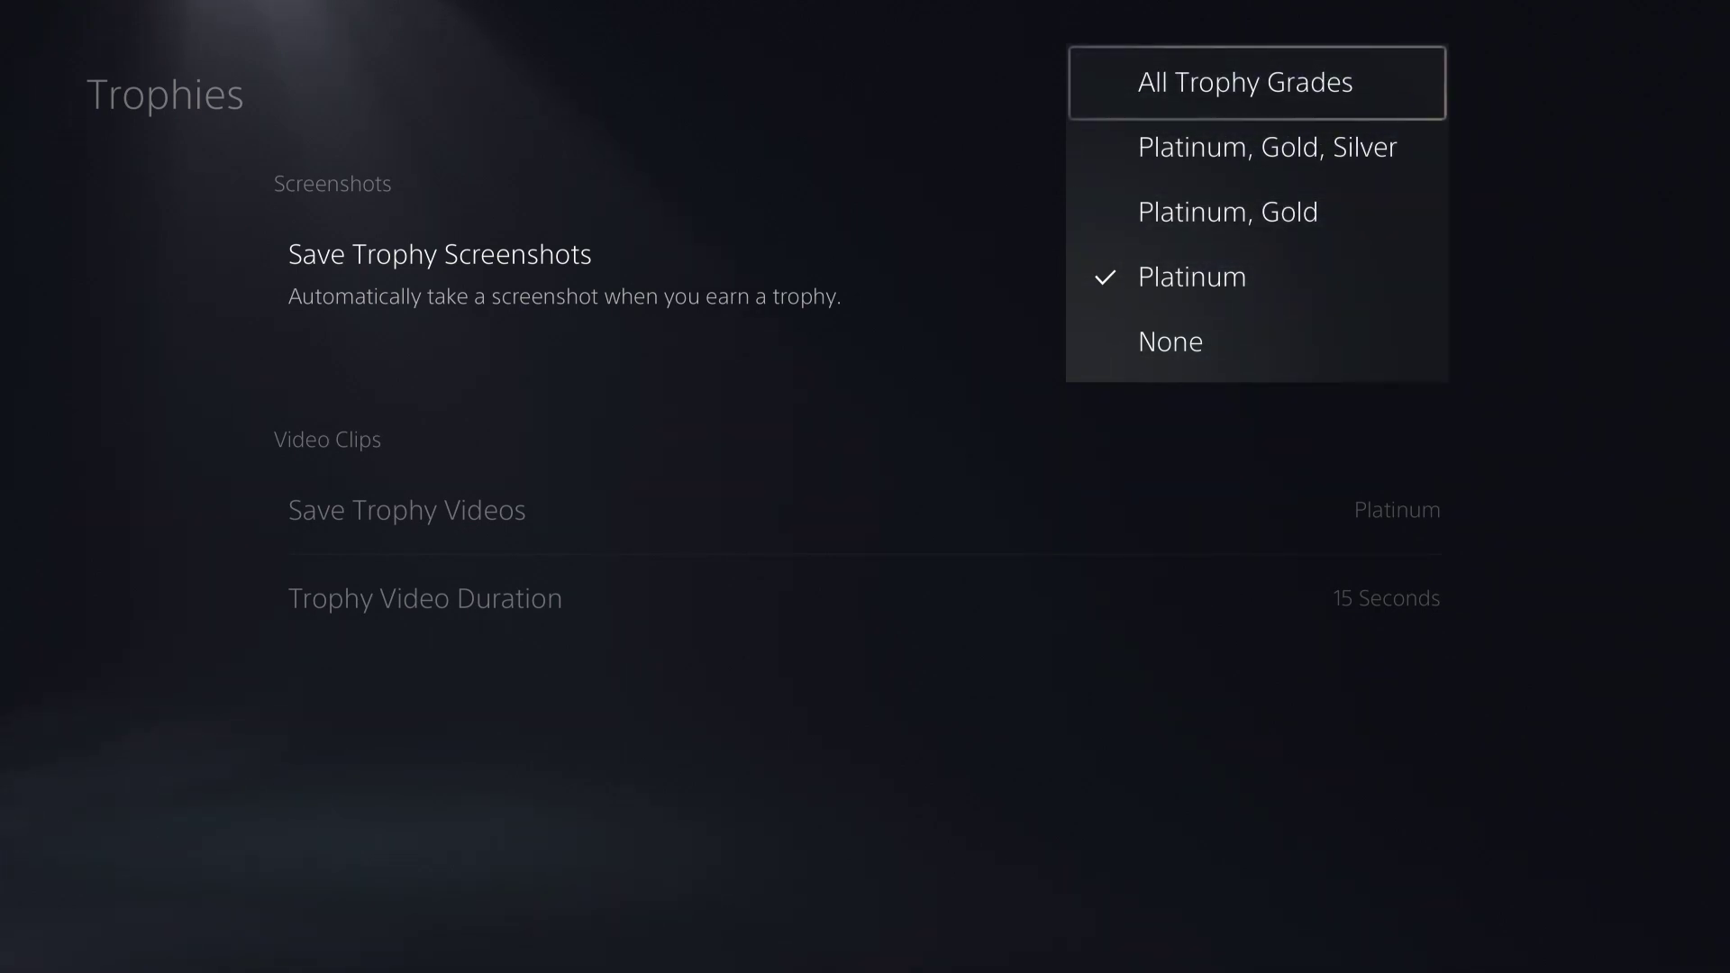
Compare the Save Trophy Screenshots choices from All Trophy Grades down to None
{"action": "key", "text": "Down"}
{"action": "key", "text": "Down"}
{"action": "key", "text": "Down"}
{"action": "key", "text": "Down"}
{"action": "key", "text": "Up"}
{"action": "key", "text": "Up"}
{"action": "key", "text": "Up"}
{"action": "key", "text": "Up"}
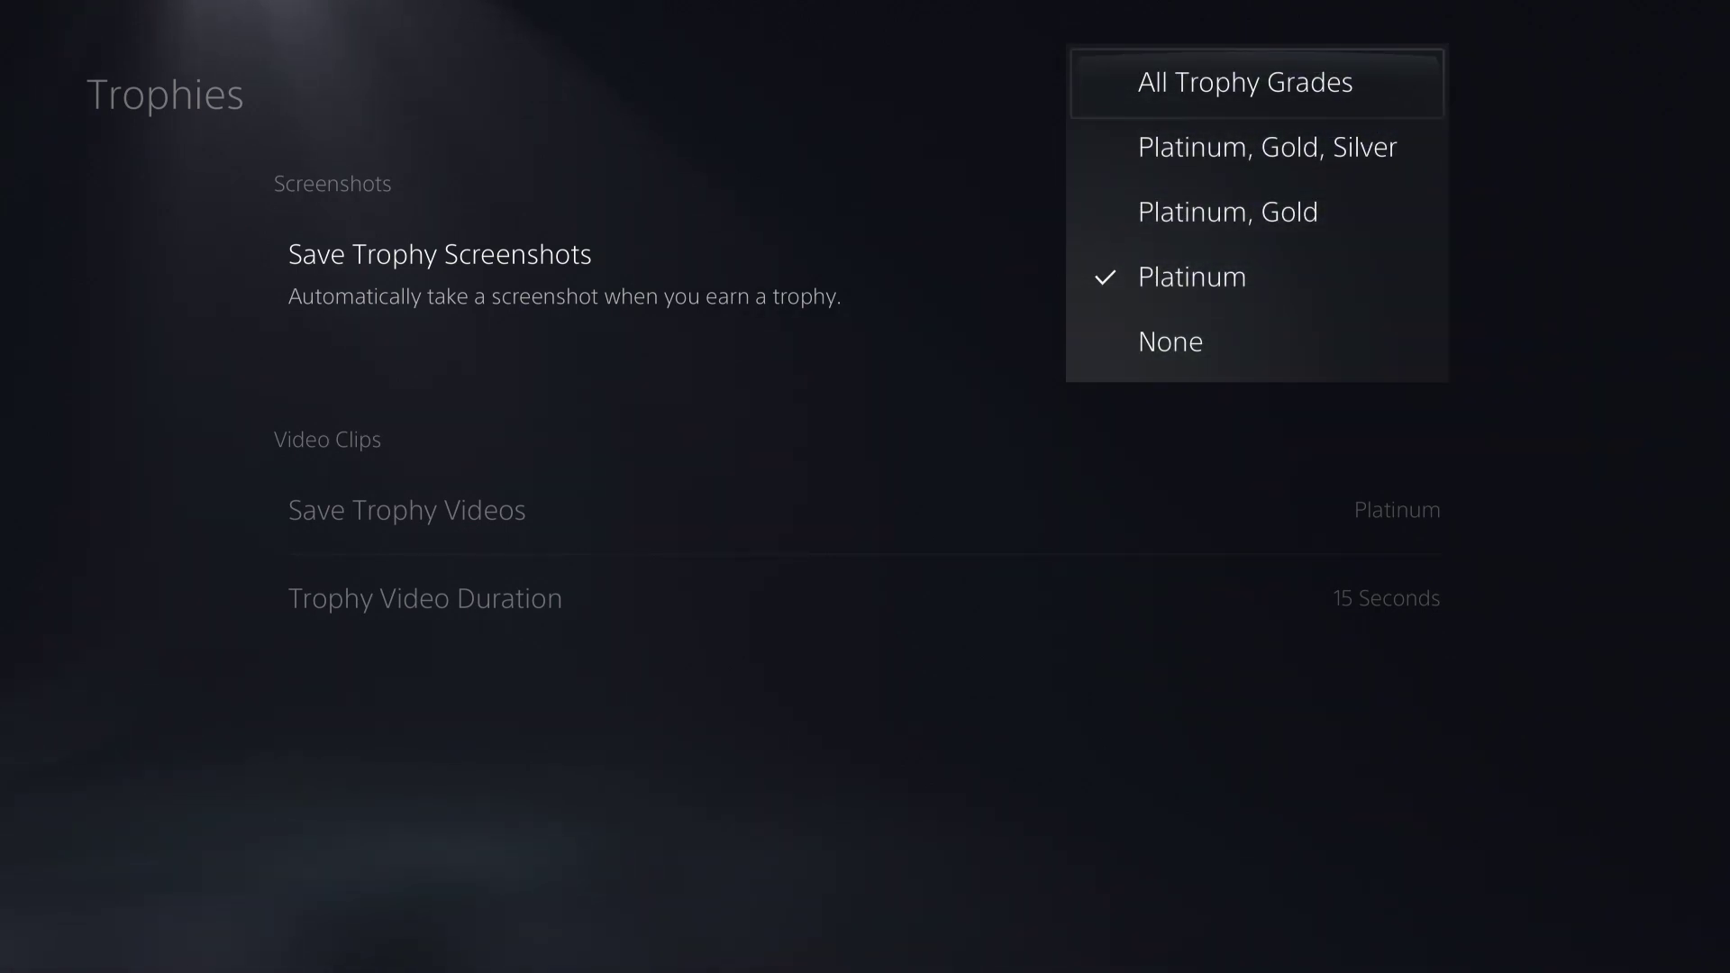
{"action": "key", "text": "Down"}
{"action": "key", "text": "Down"}
{"action": "key", "text": "Down"}
{"action": "key", "text": "Down"}
{"action": "key", "text": "Up"}
{"action": "key", "text": "Up"}
{"action": "key", "text": "Up"}
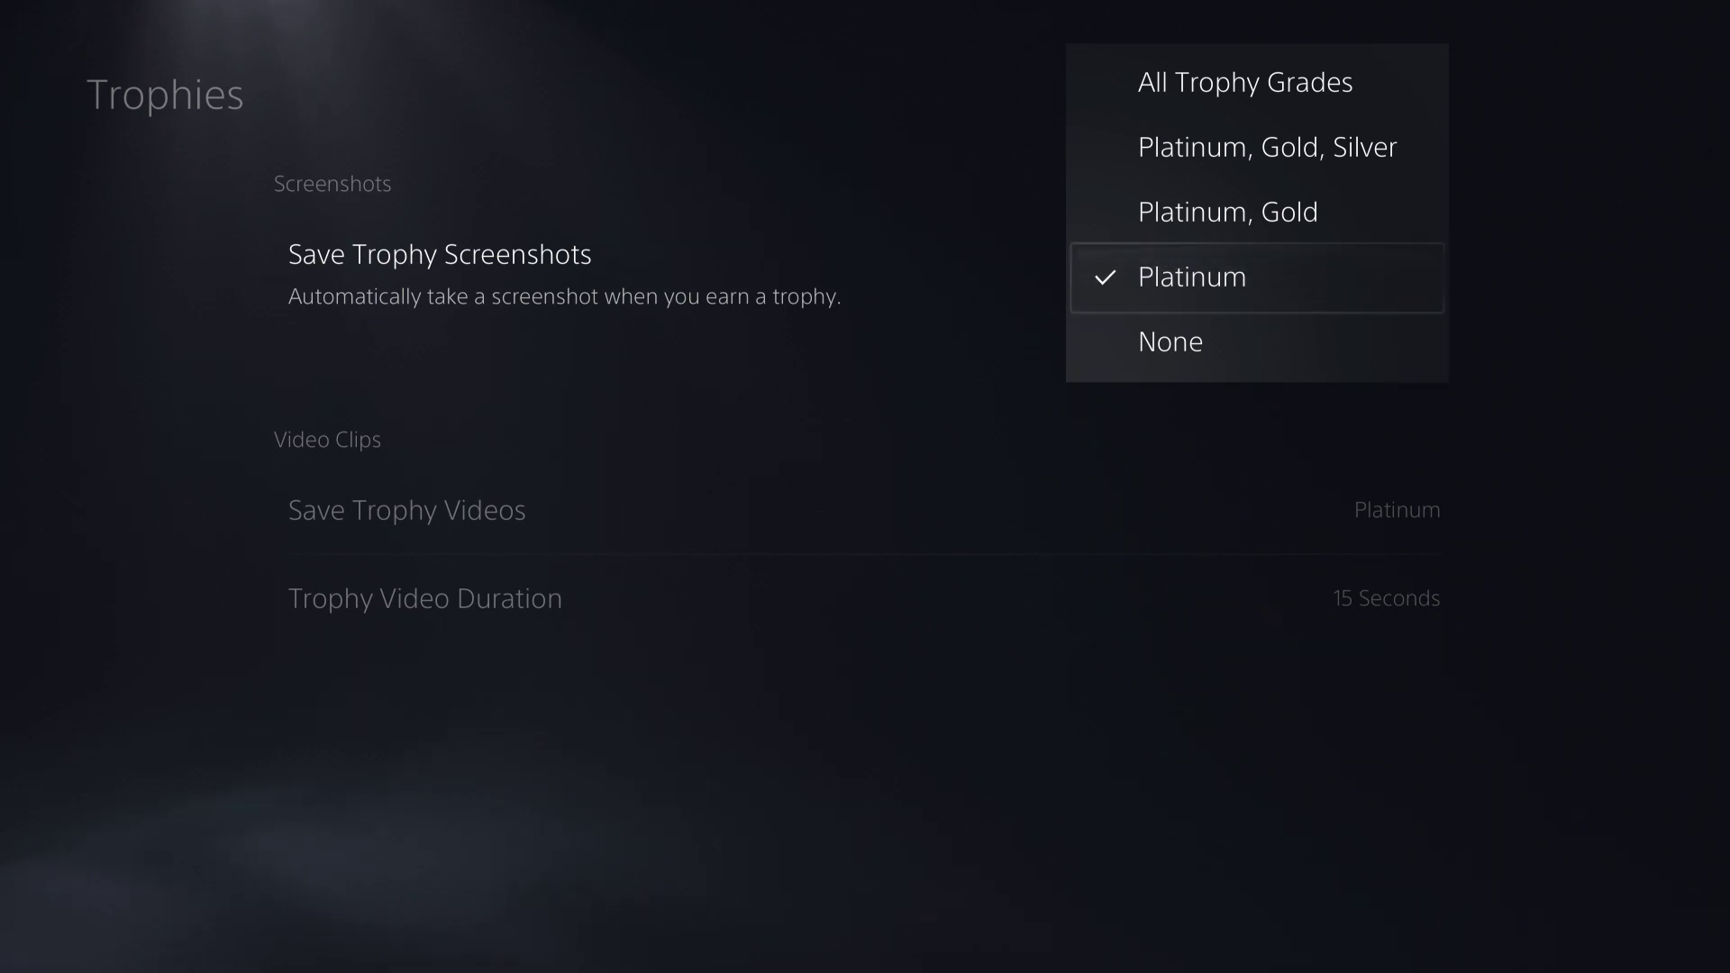
{"action": "key", "text": "Up"}
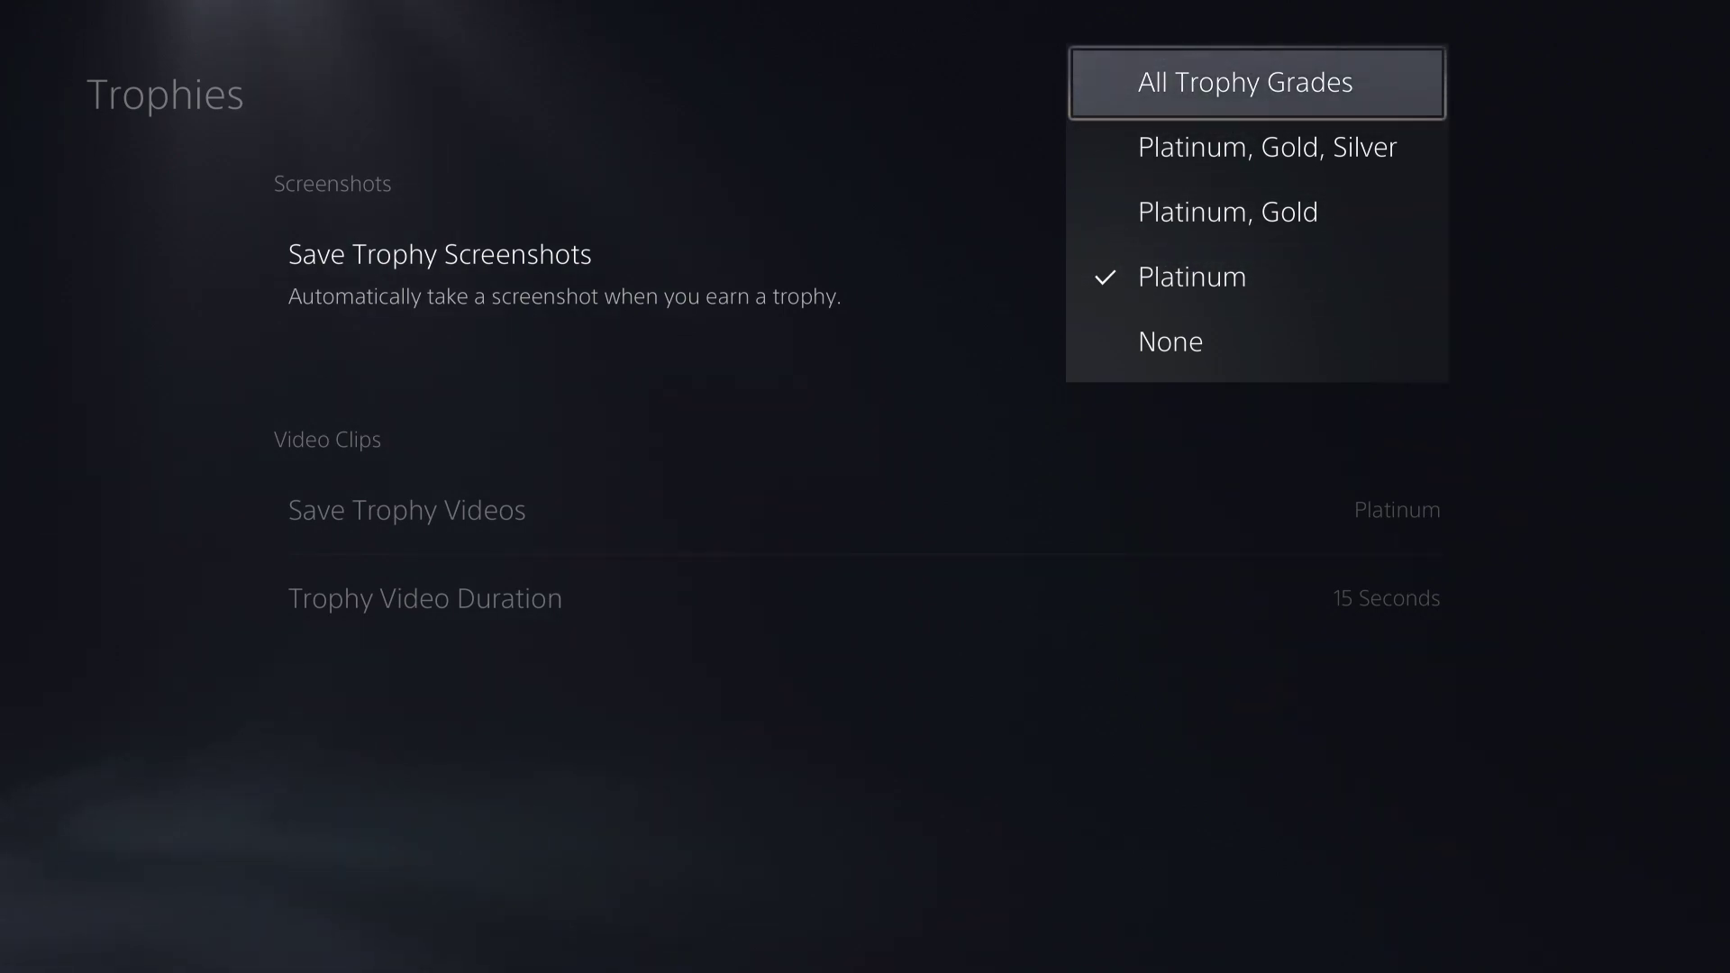
{"action": "key", "text": "Down"}
{"action": "key", "text": "Down"}
{"action": "key", "text": "Down"}
{"action": "key", "text": "Down"}
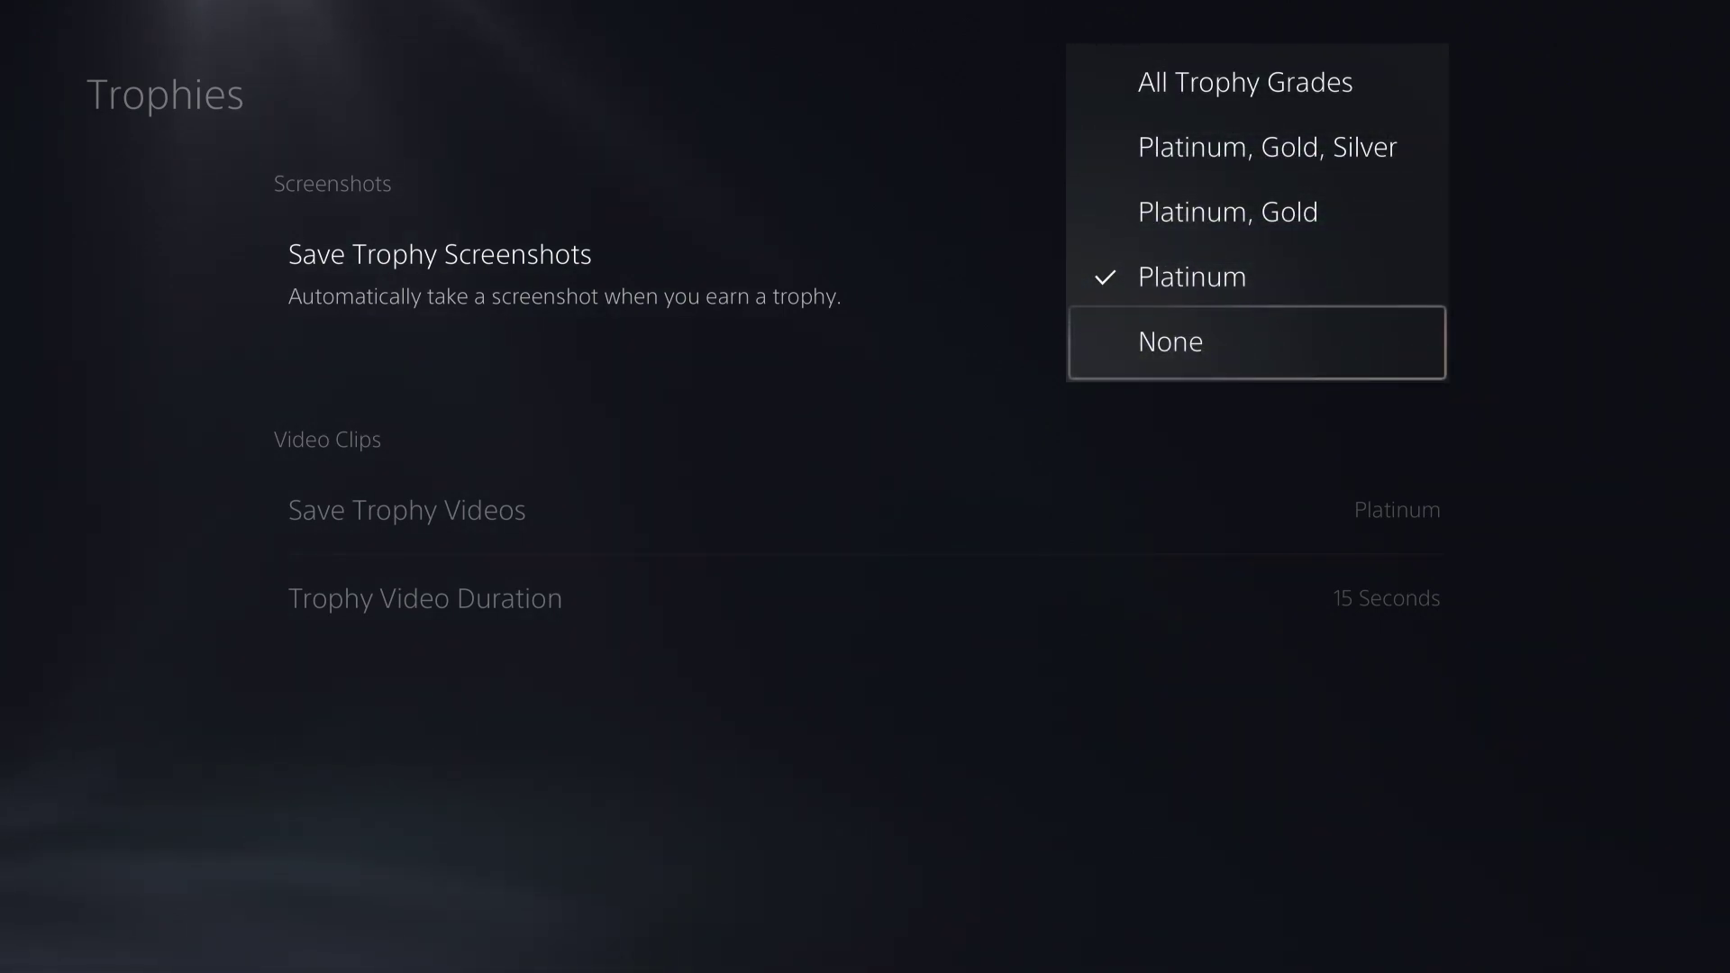
{"action": "key", "text": "Up"}
{"action": "key", "text": "Up"}
{"action": "key", "text": "Up"}
{"action": "key", "text": "Up"}
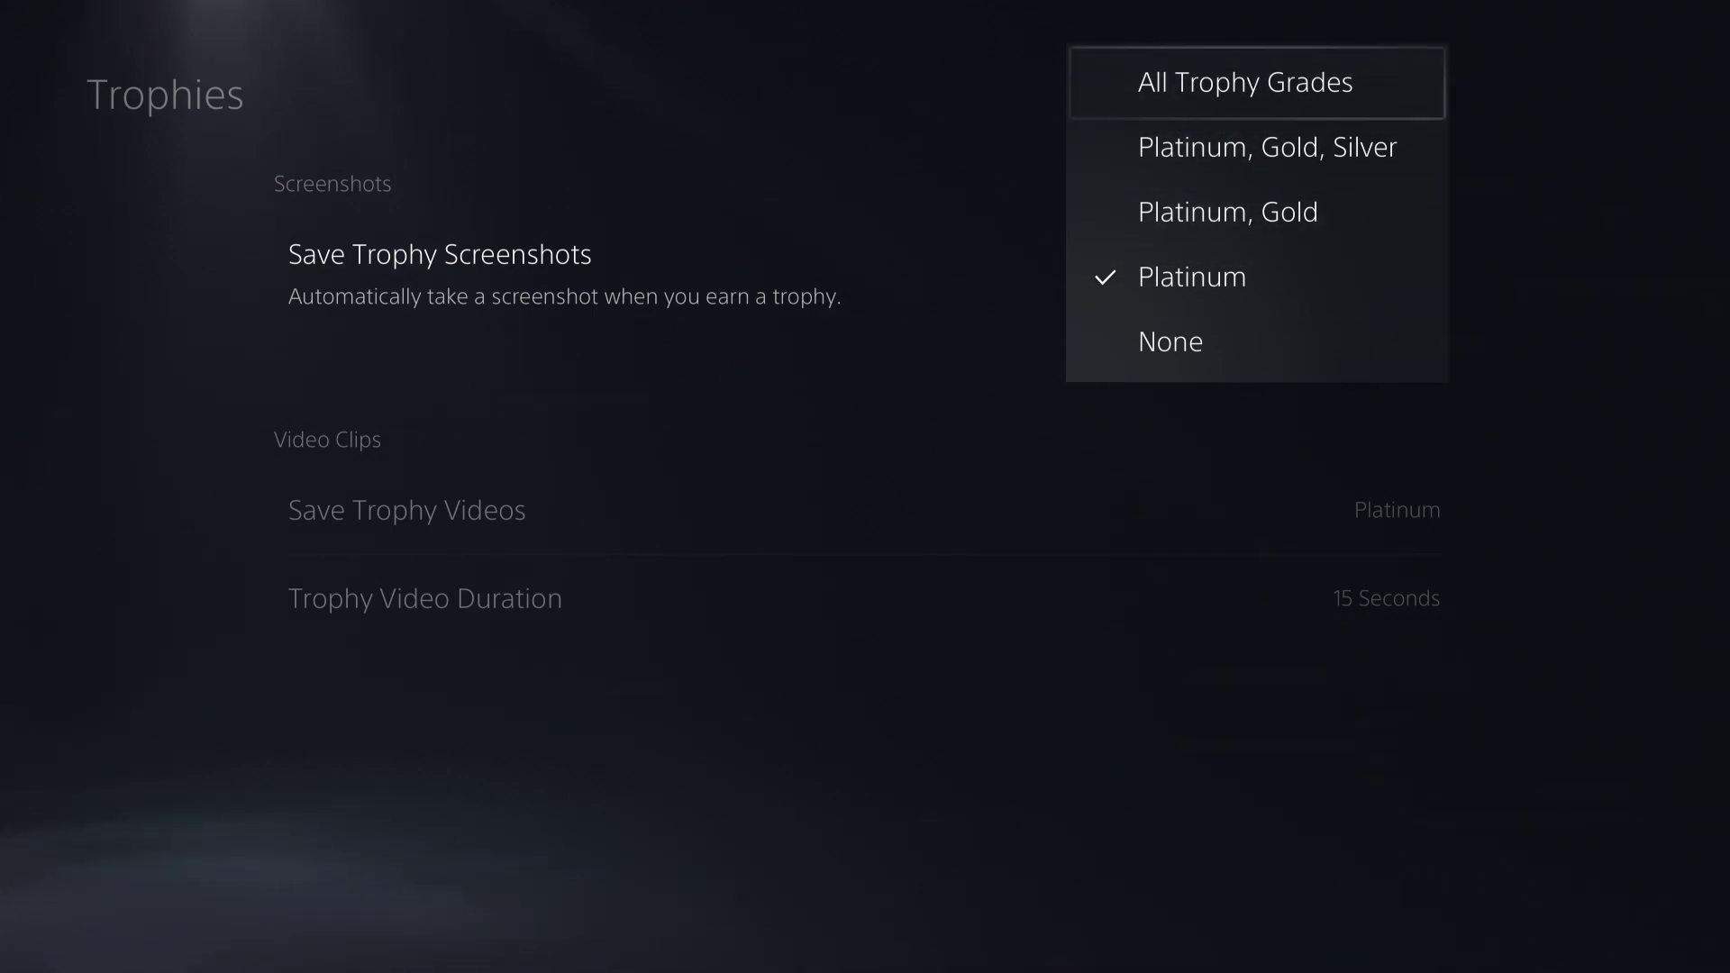
Select Platinum as the trophy grade for Save Trophy Screenshots
{"action": "key", "text": "Down"}
{"action": "key", "text": "Down"}
{"action": "key", "text": "Down"}
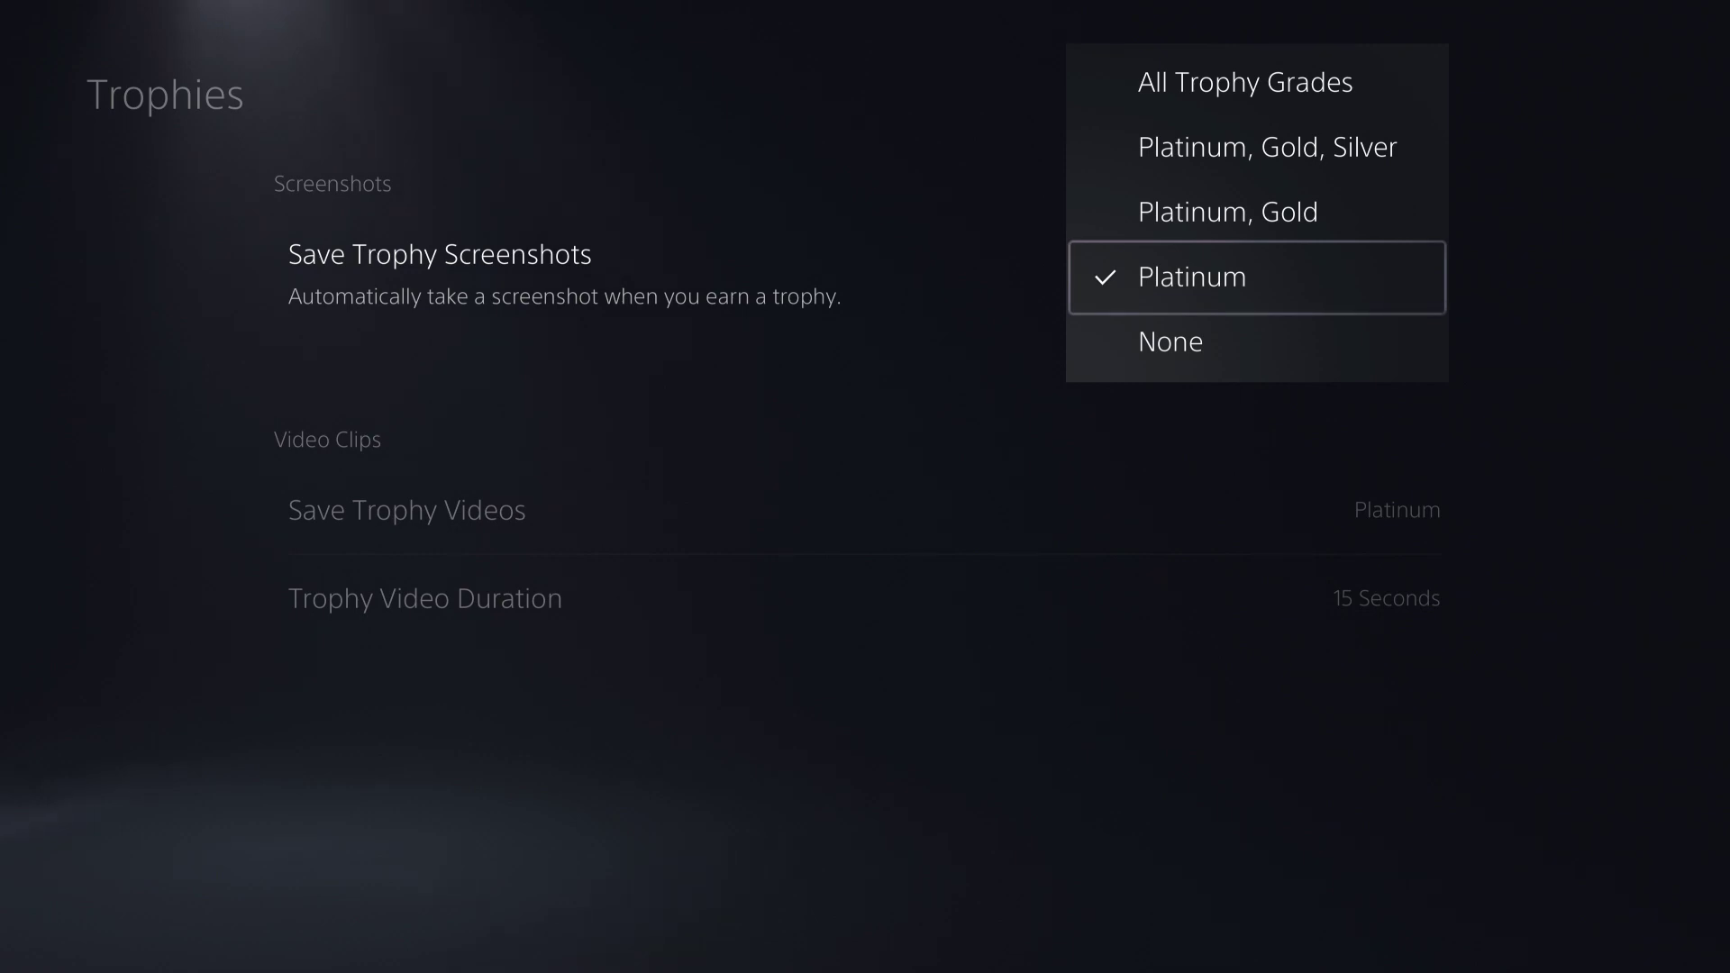
{"action": "key", "text": "Up"}
{"action": "key", "text": "Up"}
{"action": "key", "text": "Up"}
{"action": "key", "text": "Down"}
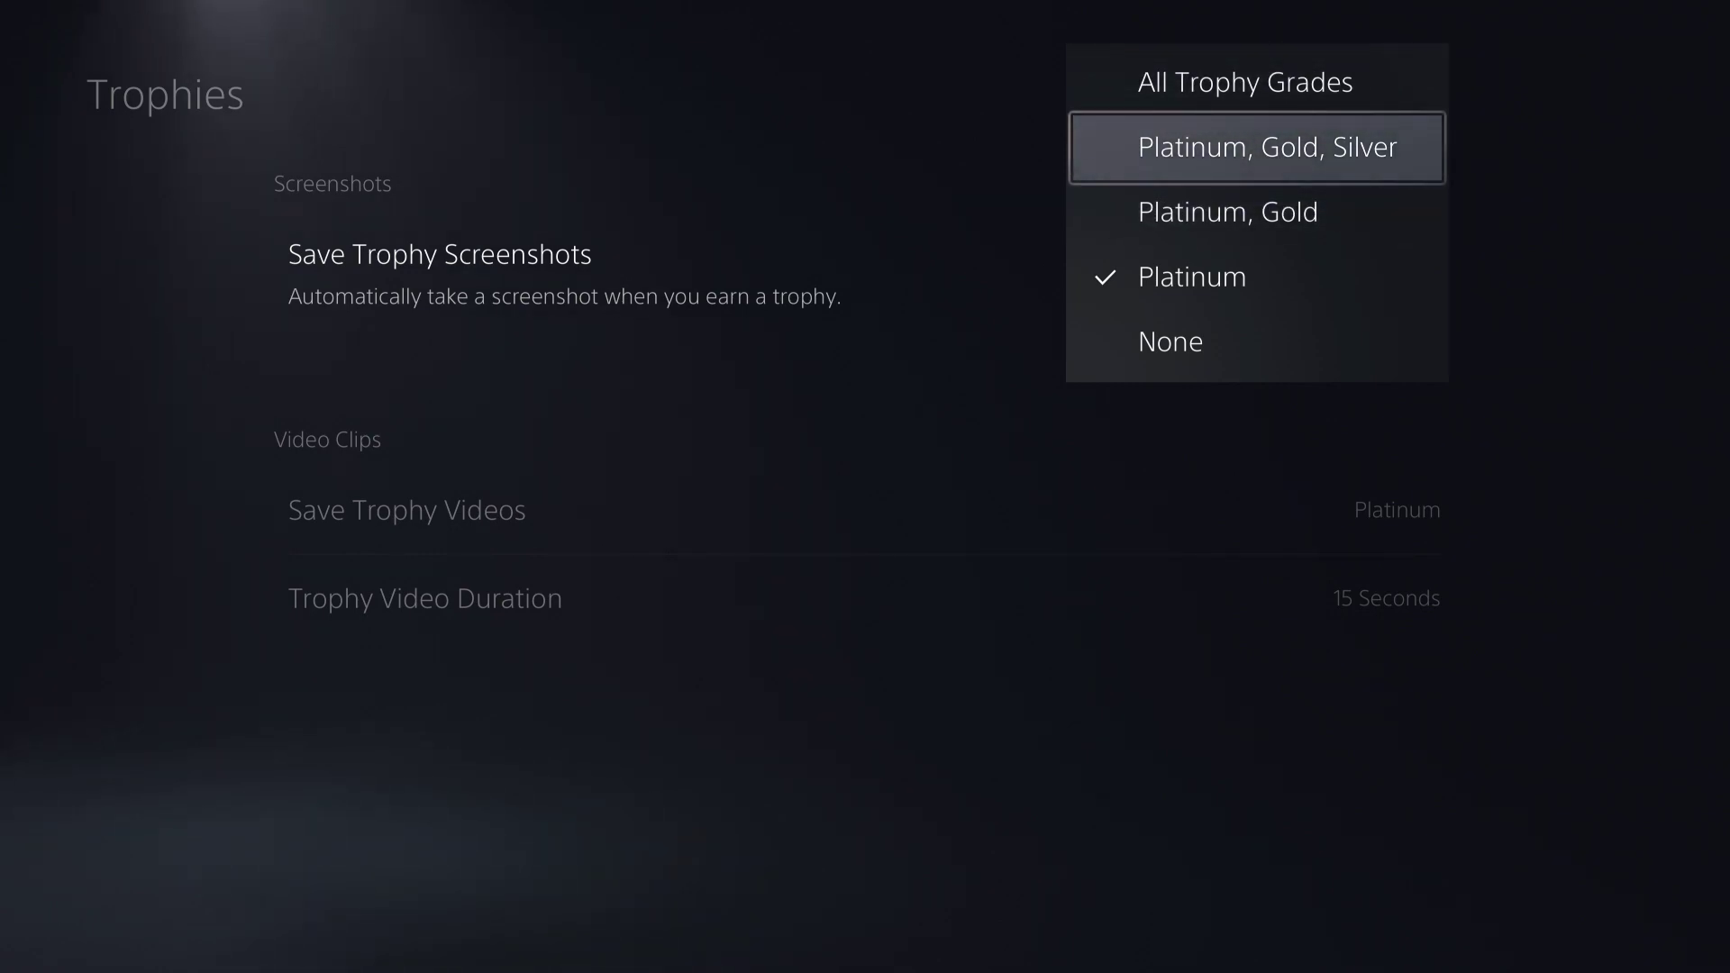
{"action": "key", "text": "Down"}
{"action": "key", "text": "Down"}
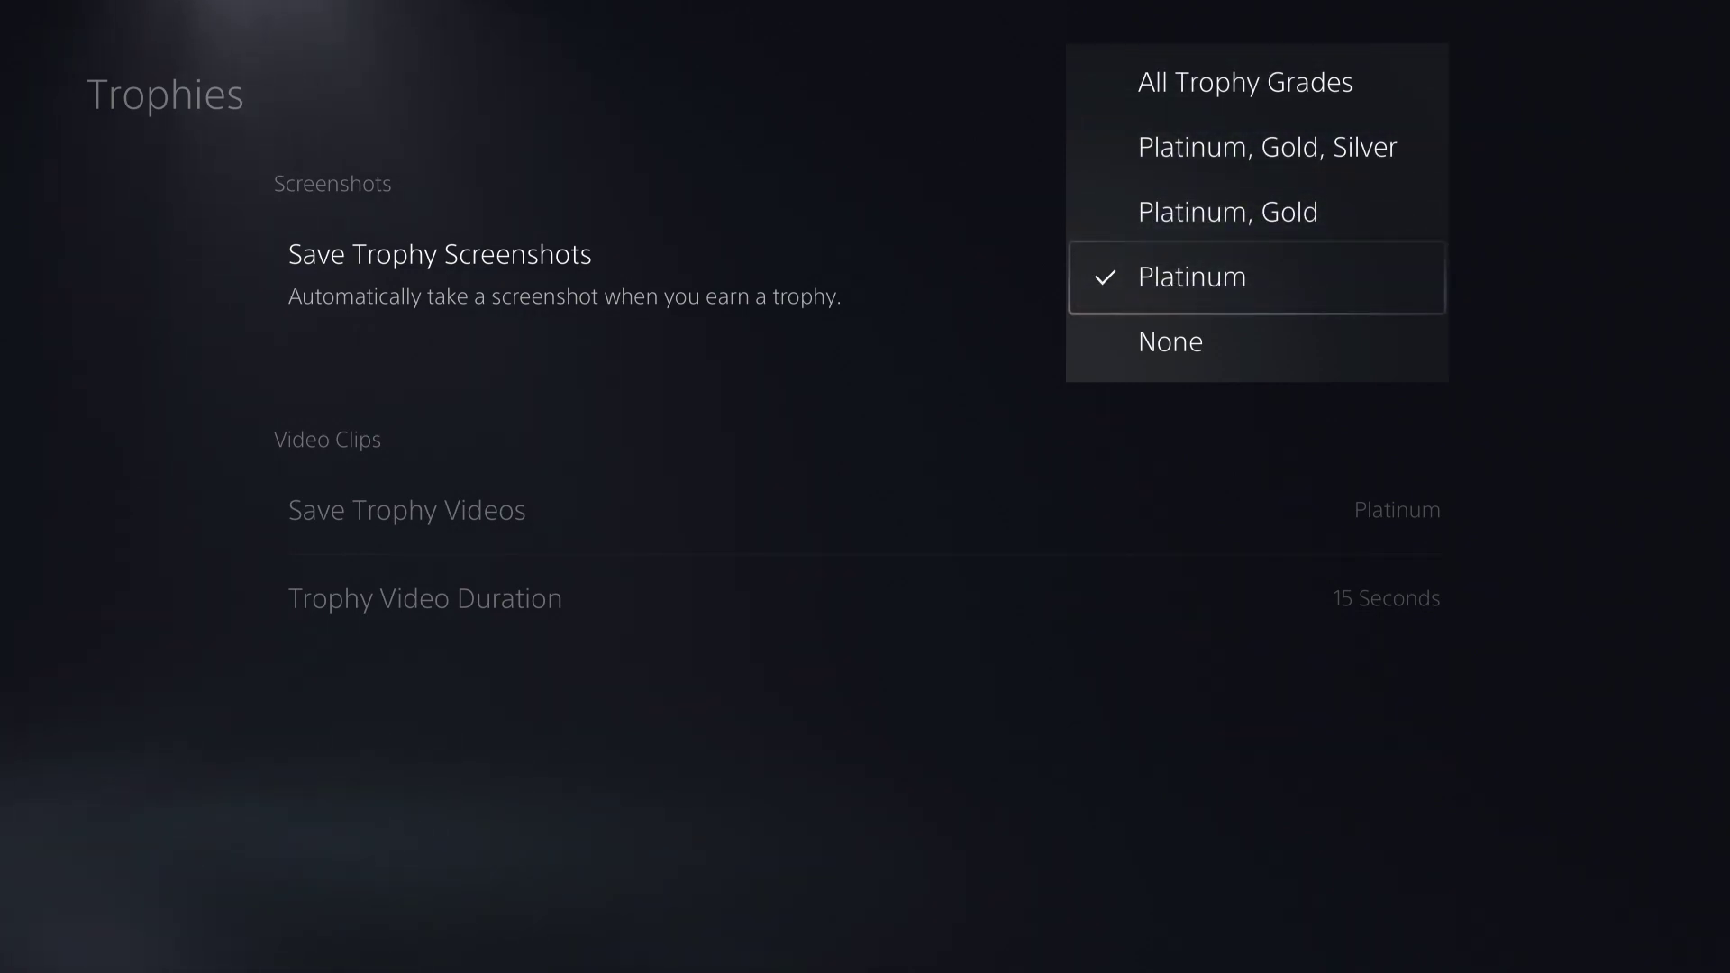
{"action": "key", "text": "Return"}
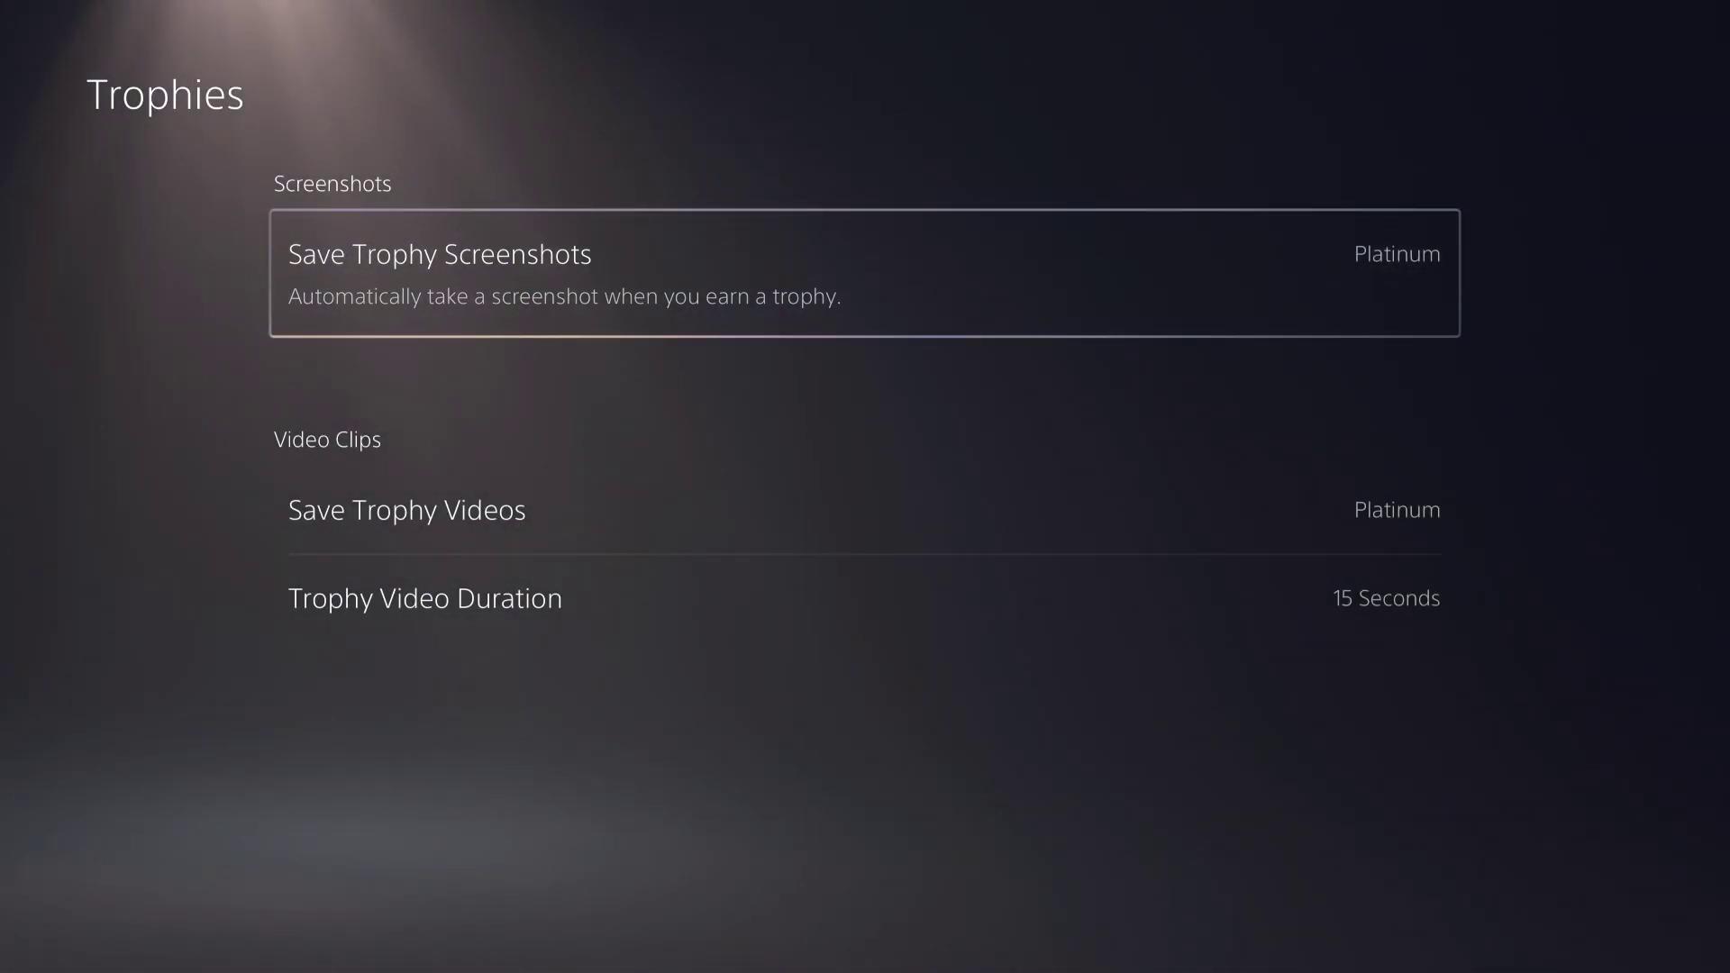
Select Platinum as the trophy grade for Save Trophy Videos
{"action": "key", "text": "Down"}
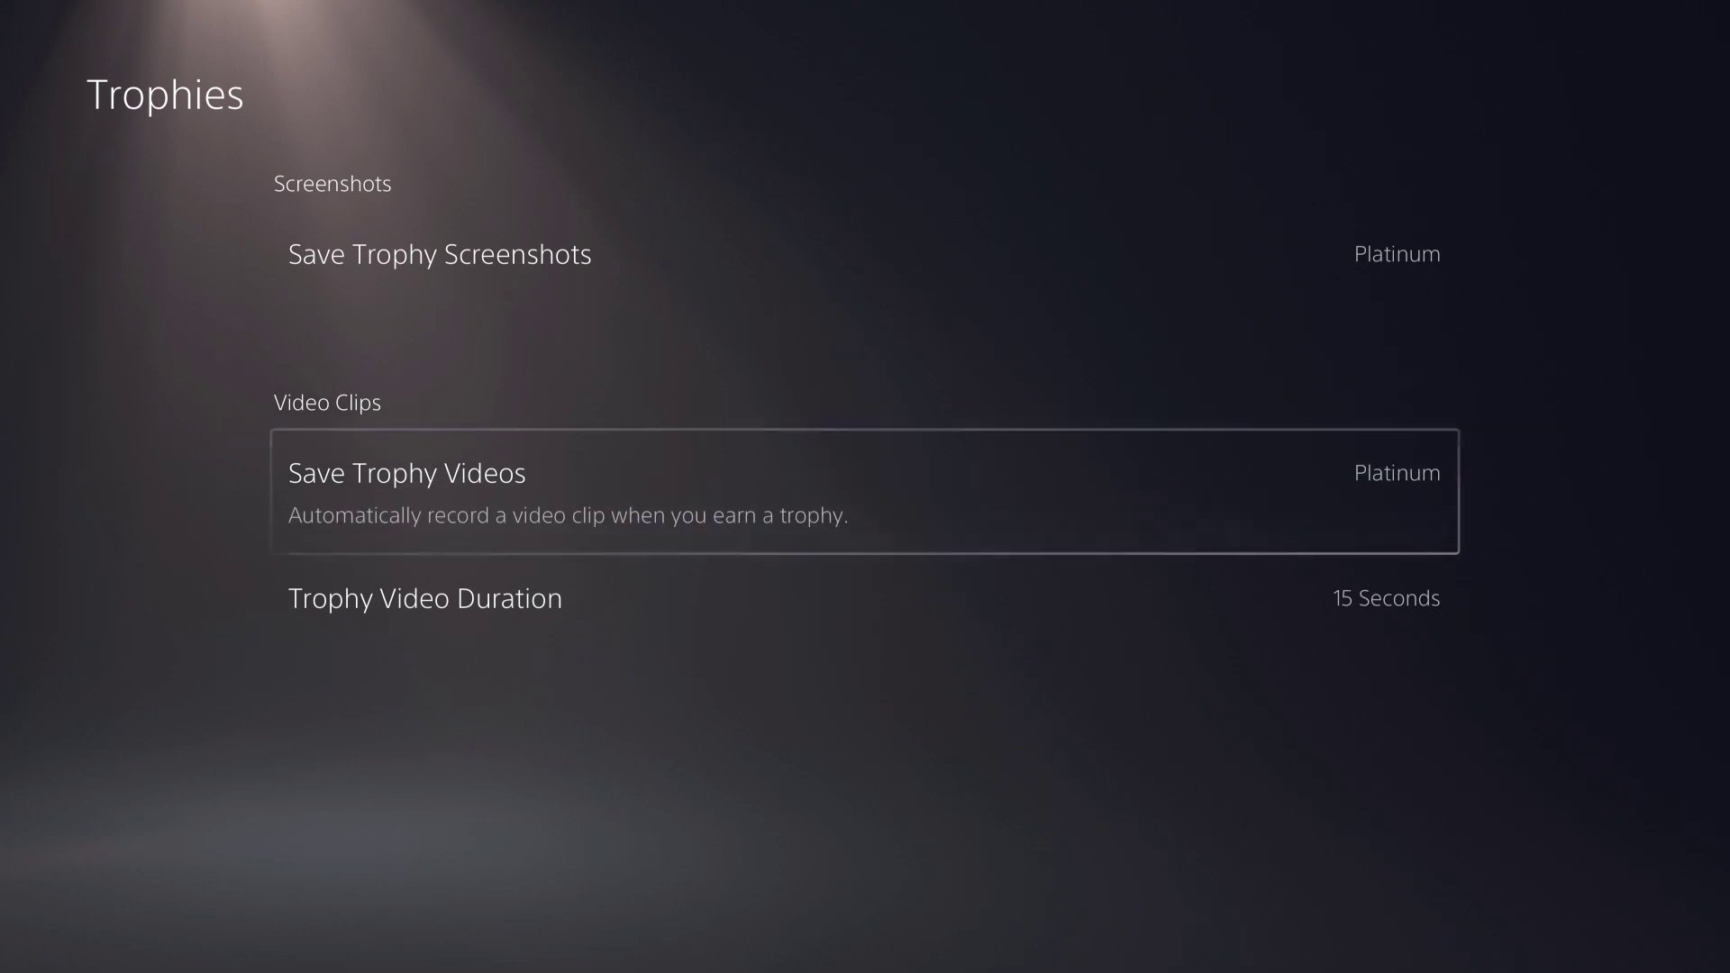
{"action": "key", "text": "Return"}
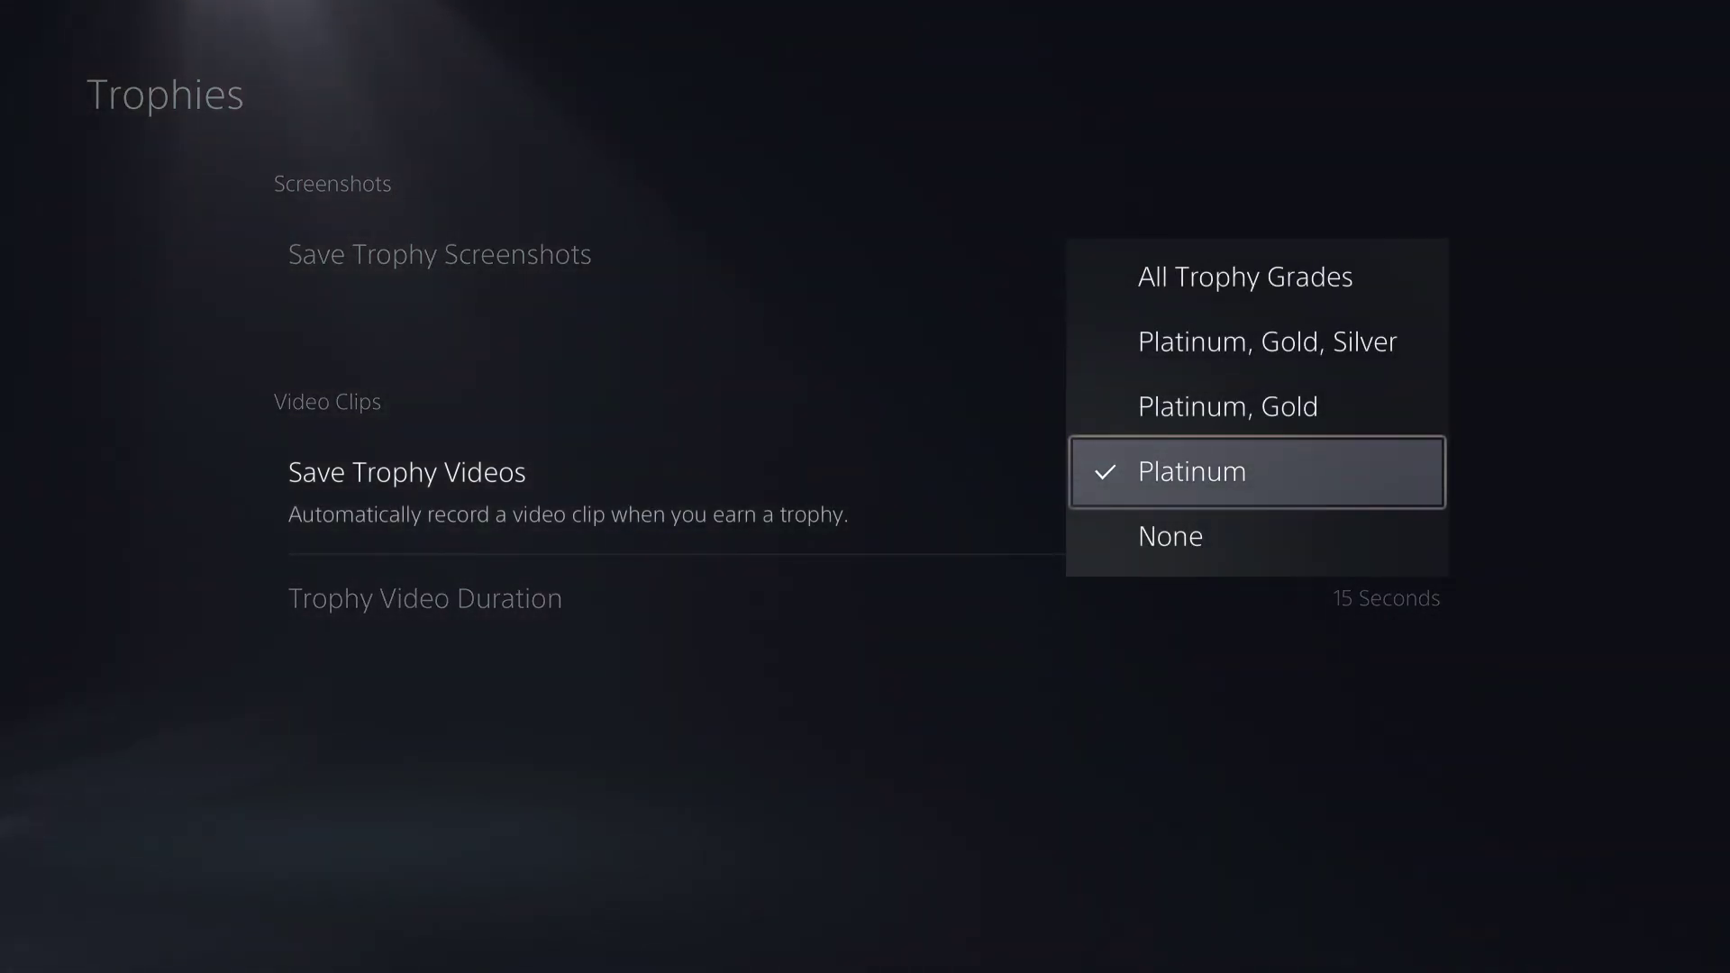
{"action": "key", "text": "Return"}
Select 15 Seconds as the Trophy Video Duration instead of the 30 Seconds choice
{"action": "key", "text": "Down"}
{"action": "key", "text": "Return"}
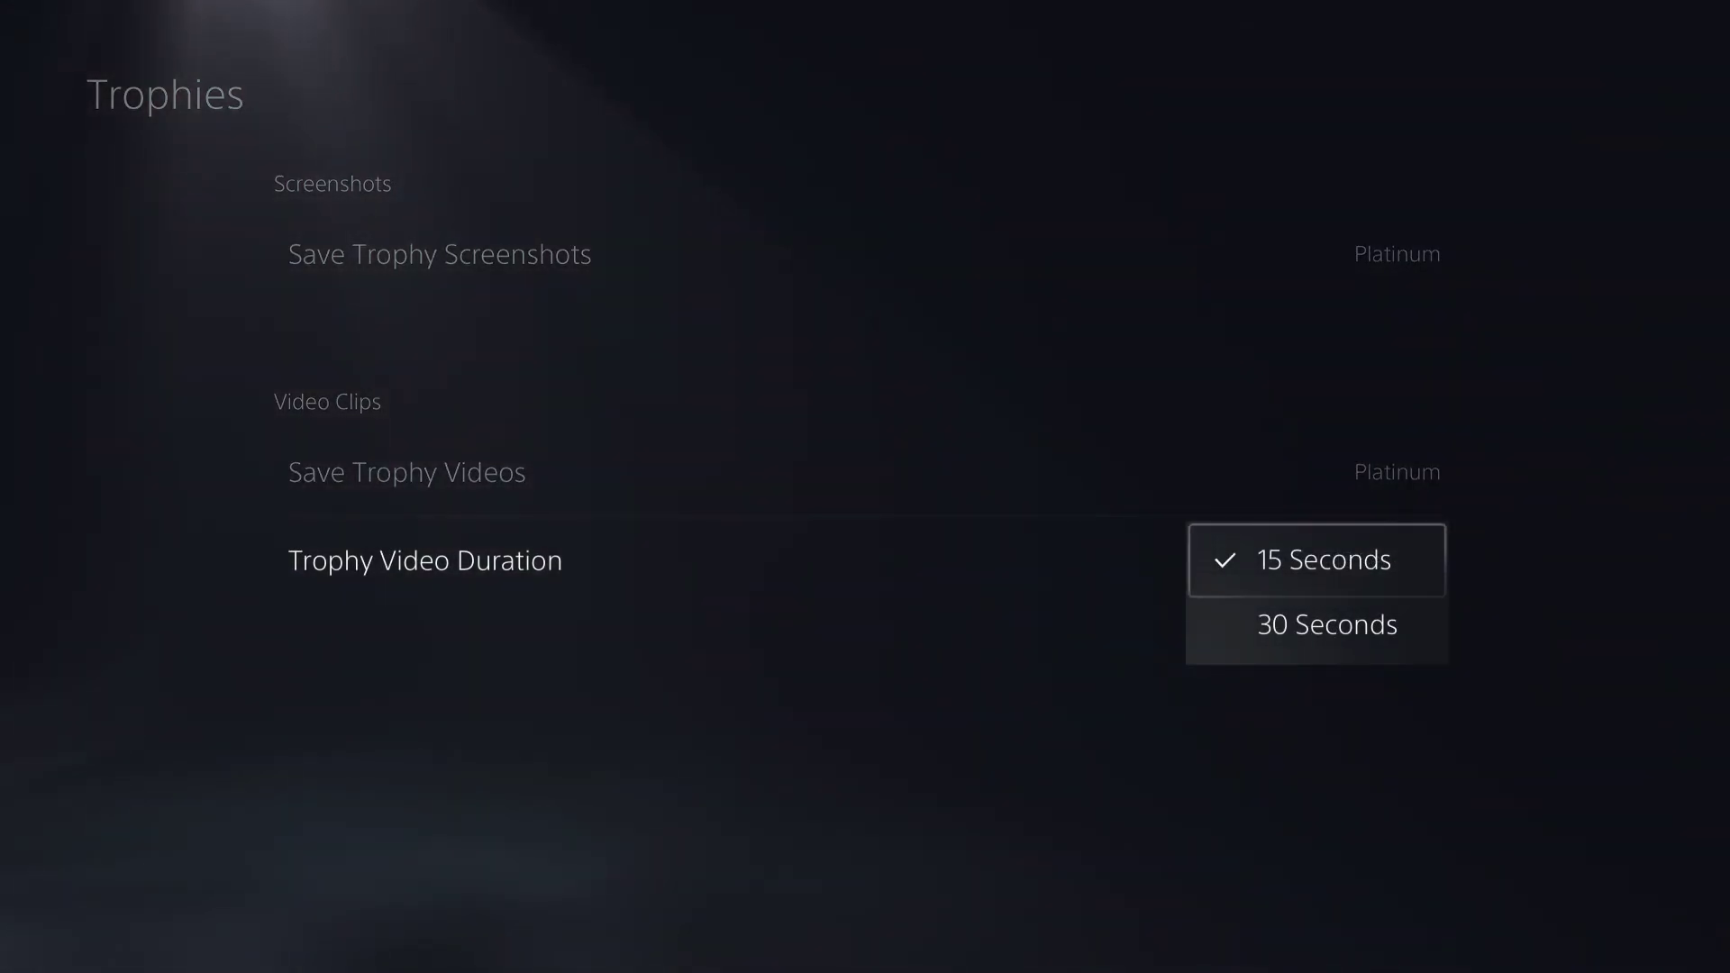
{"action": "key", "text": "Down"}
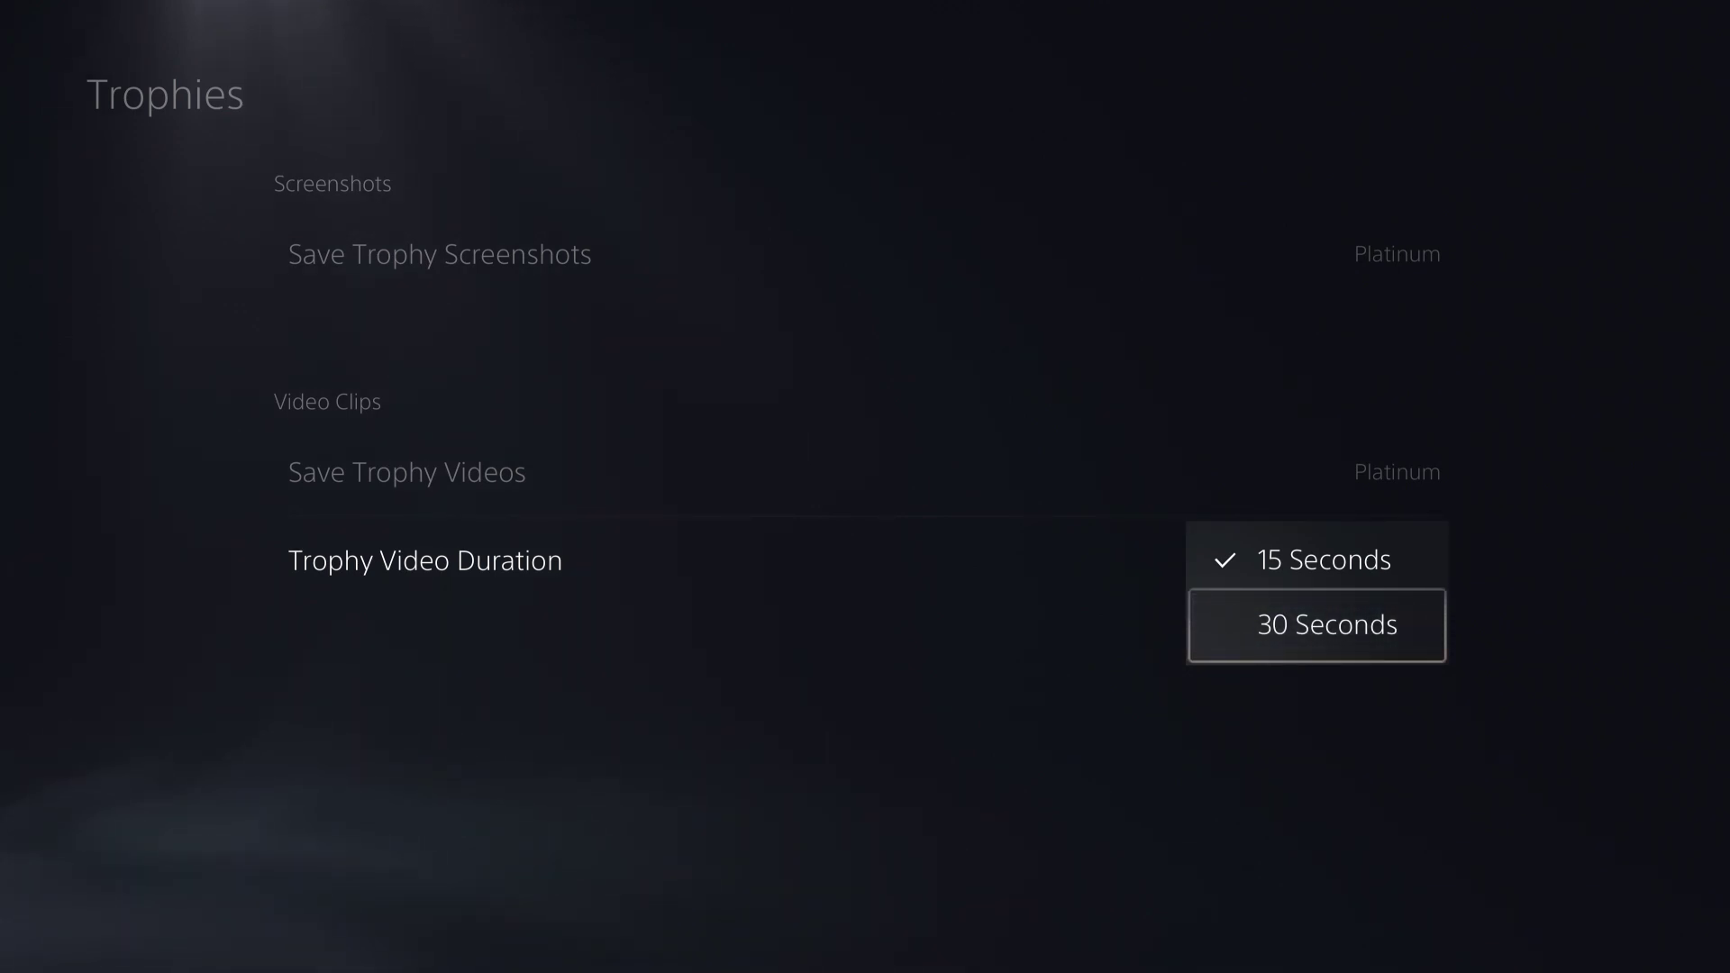
{"action": "key", "text": "Up"}
{"action": "key", "text": "Return"}
Review the trophy grade choices for Save Trophy Screenshots again and keep Platinum selected
{"action": "key", "text": "Up"}
{"action": "key", "text": "Up"}
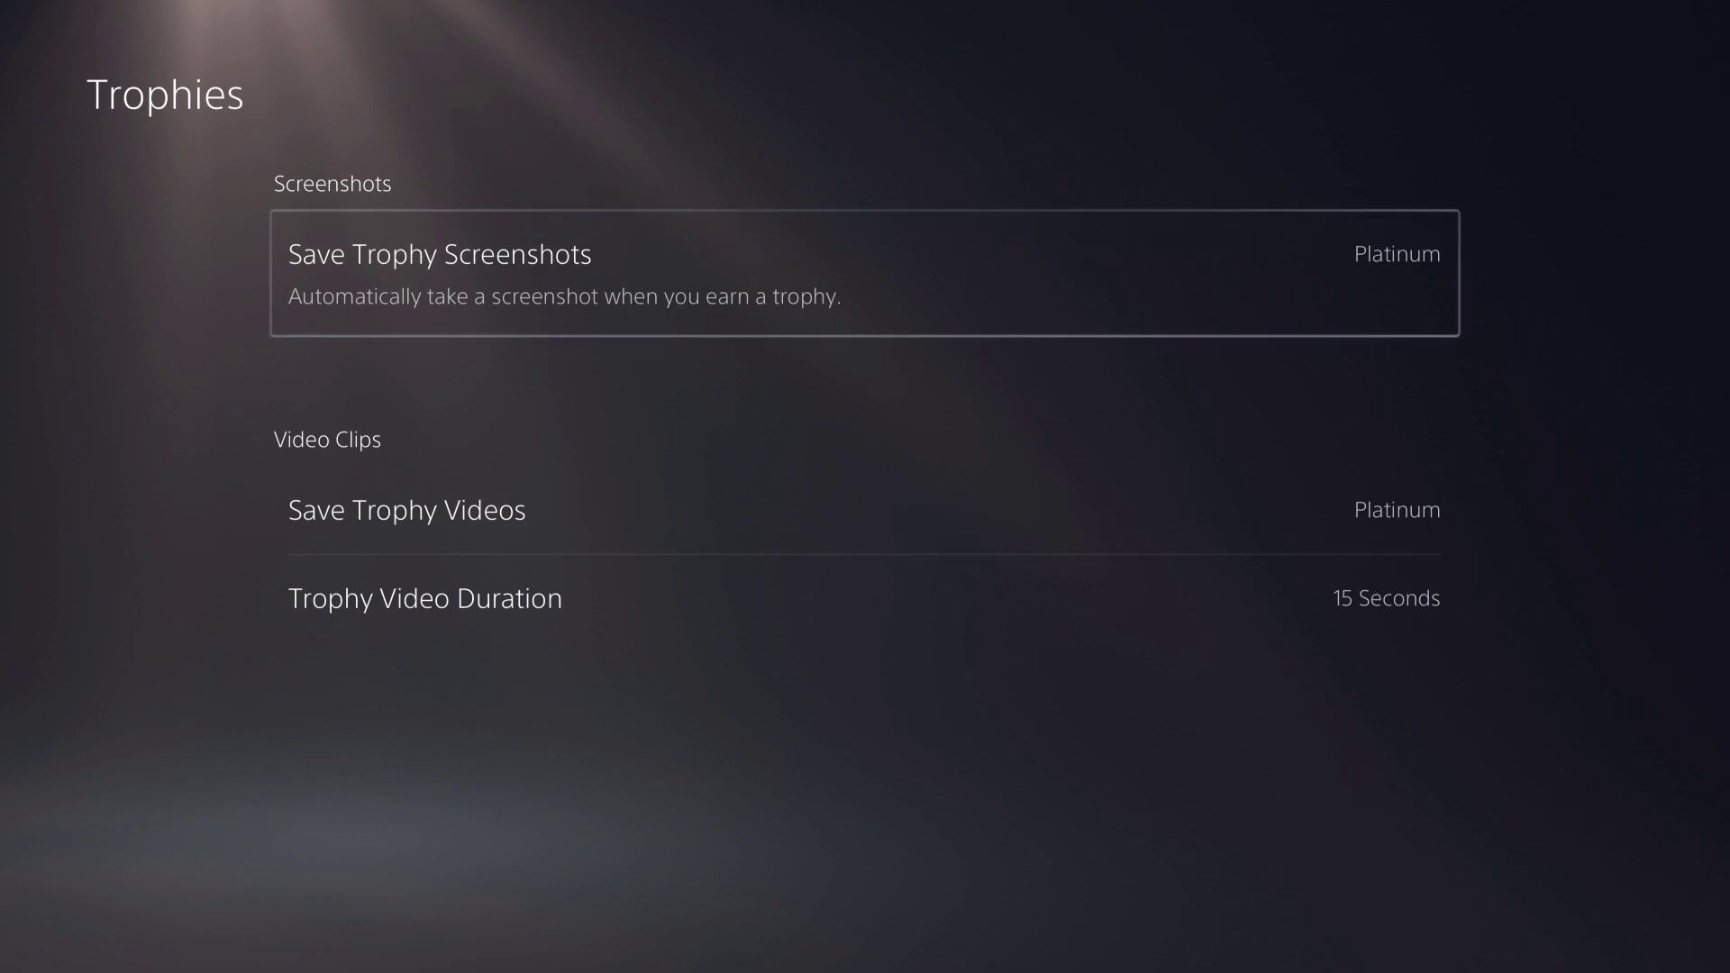
{"action": "key", "text": "Return"}
{"action": "key", "text": "Up"}
{"action": "key", "text": "Up"}
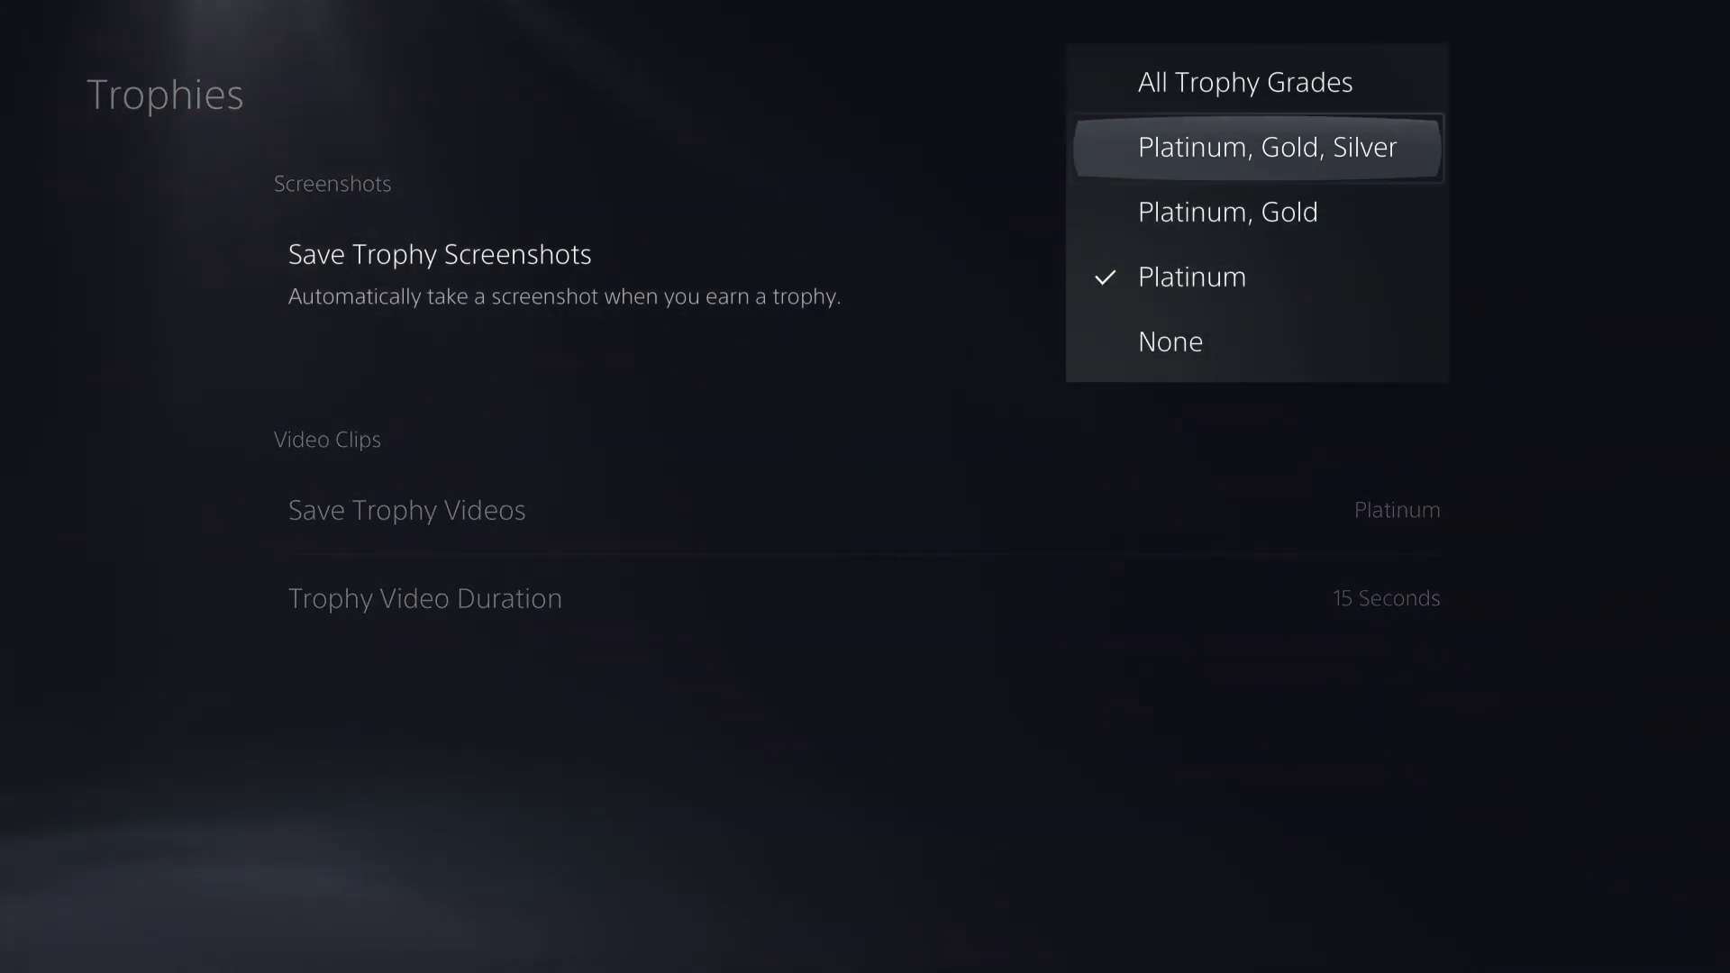
{"action": "key", "text": "Down"}
{"action": "key", "text": "Down"}
{"action": "key", "text": "Up"}
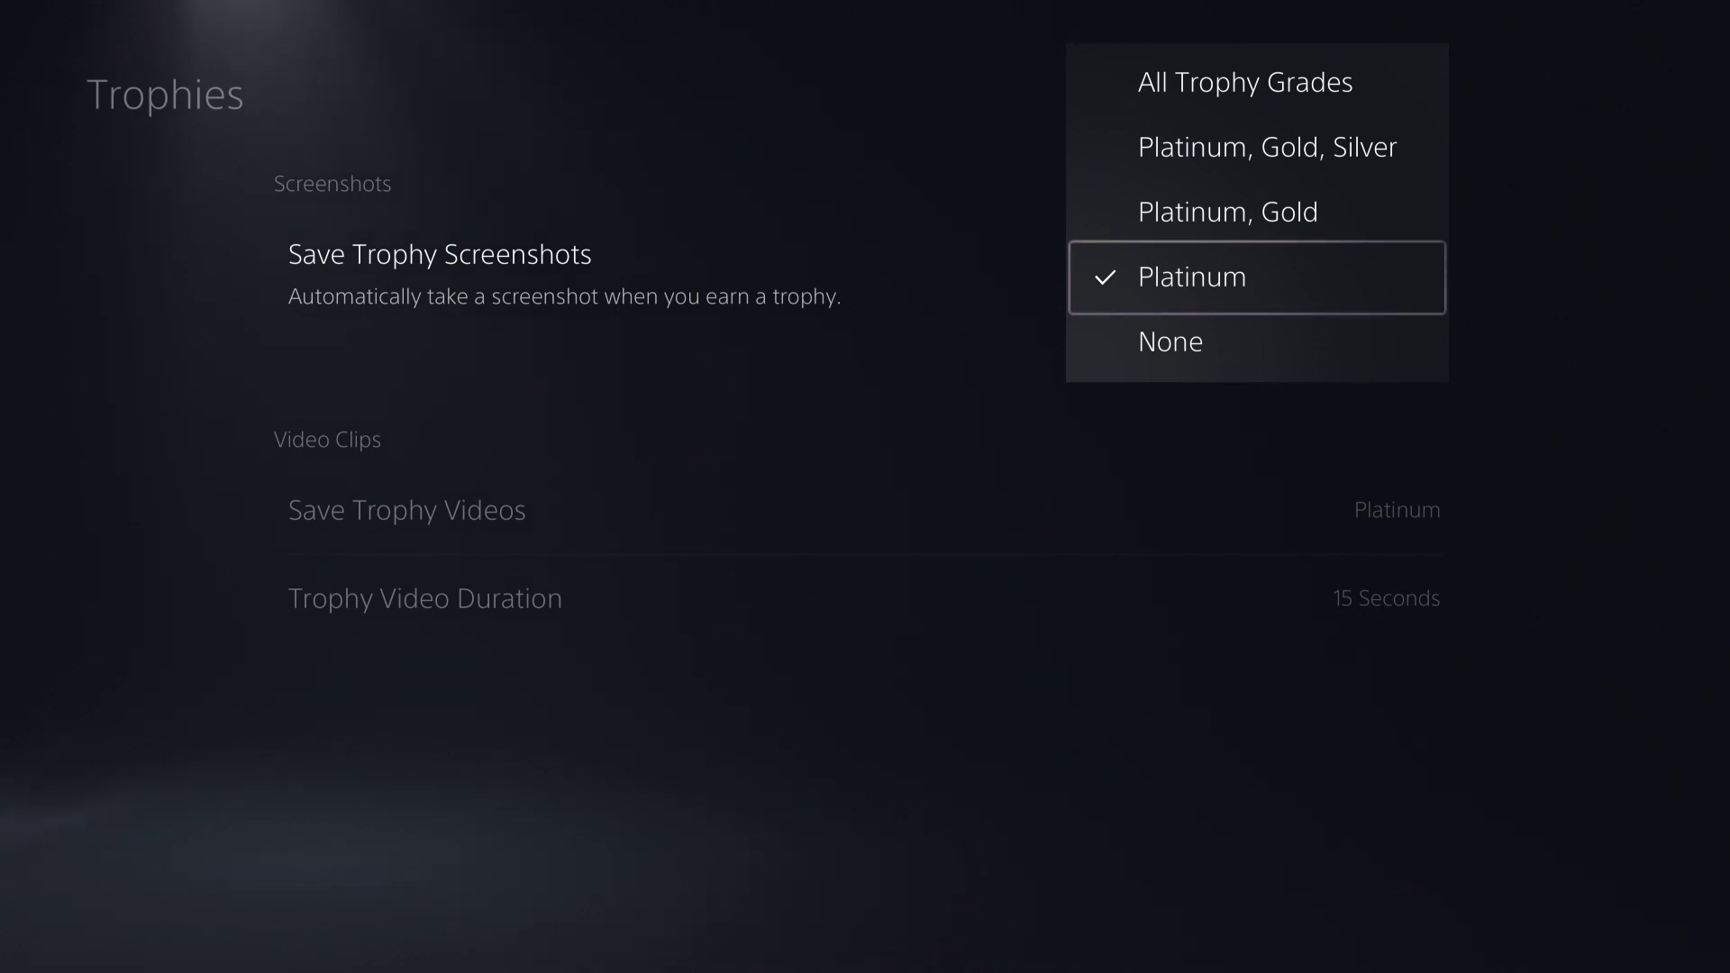
{"action": "key", "text": "Return"}
Reopen the Trophy Video Duration choices and keep 15 Seconds selected
{"action": "key", "text": "Down"}
{"action": "key", "text": "Down"}
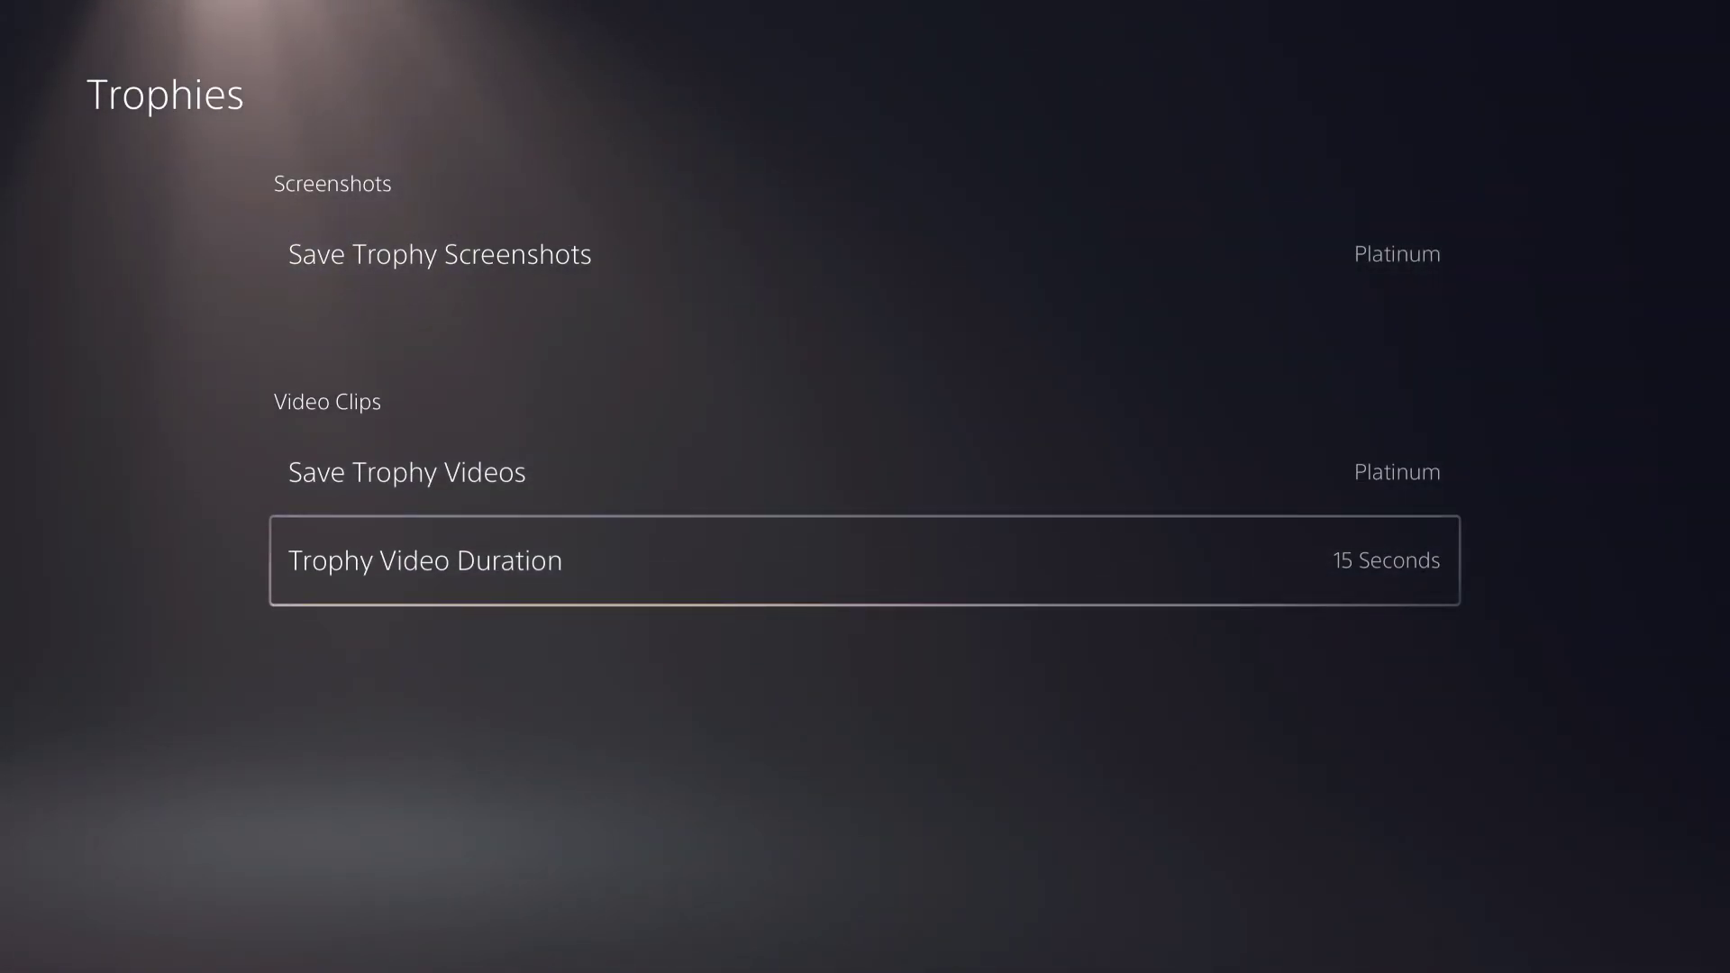
{"action": "key", "text": "Return"}
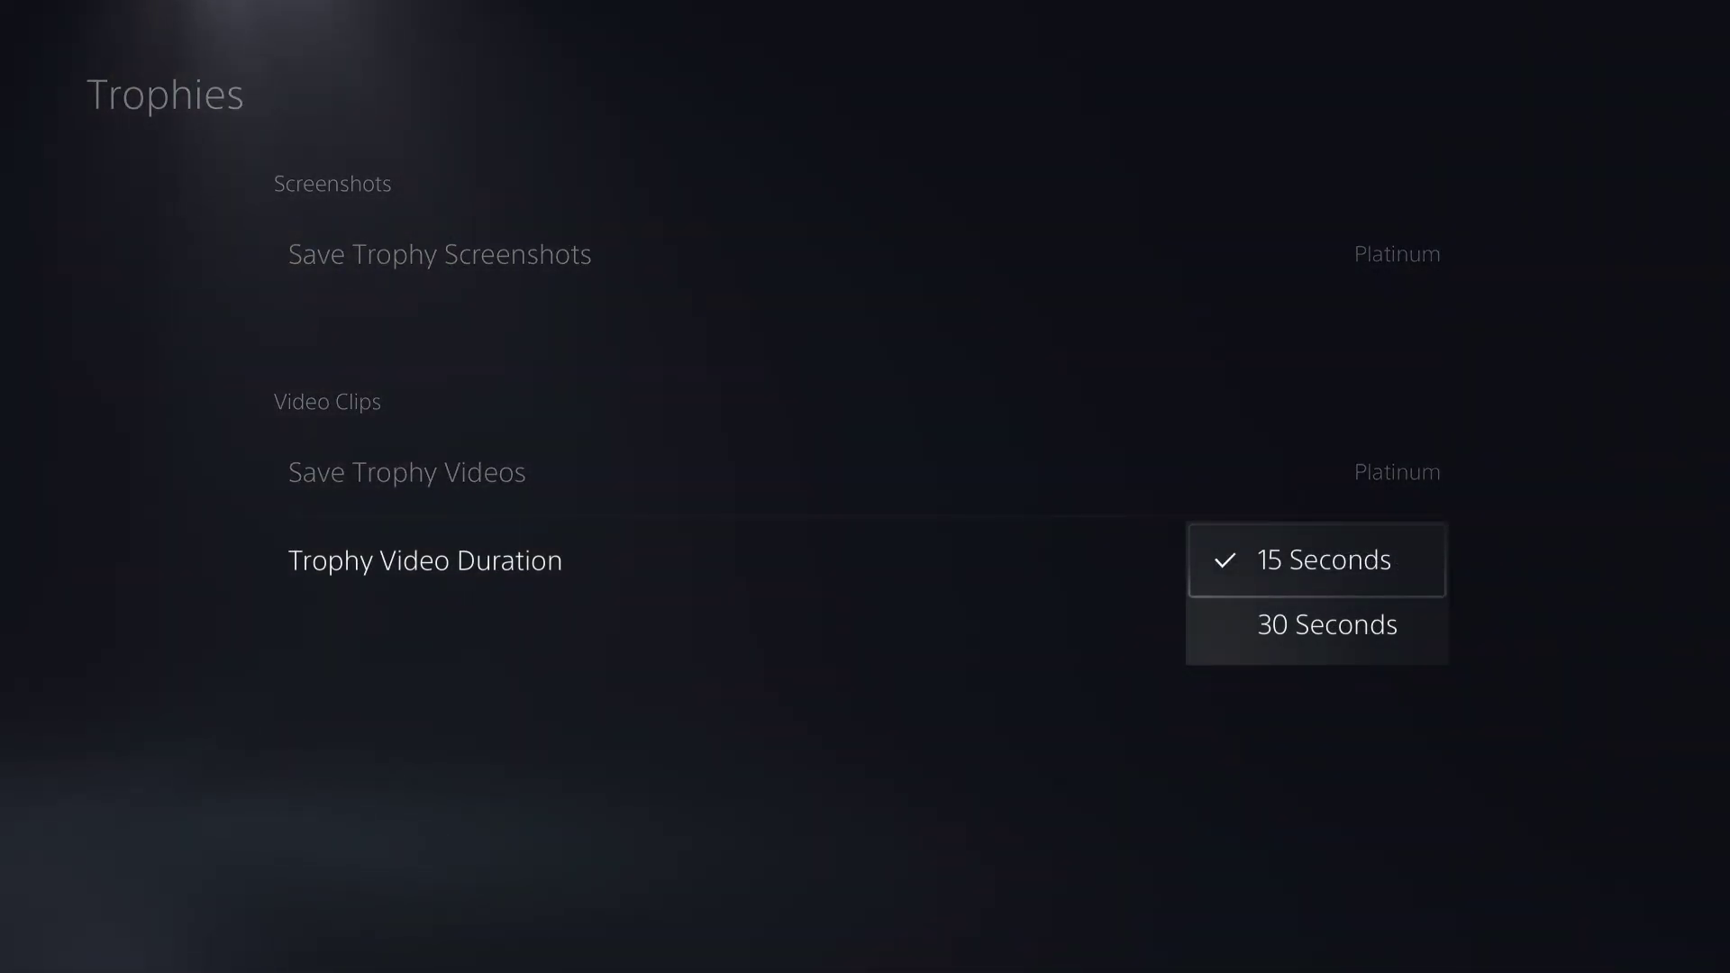
{"action": "key", "text": "Up"}
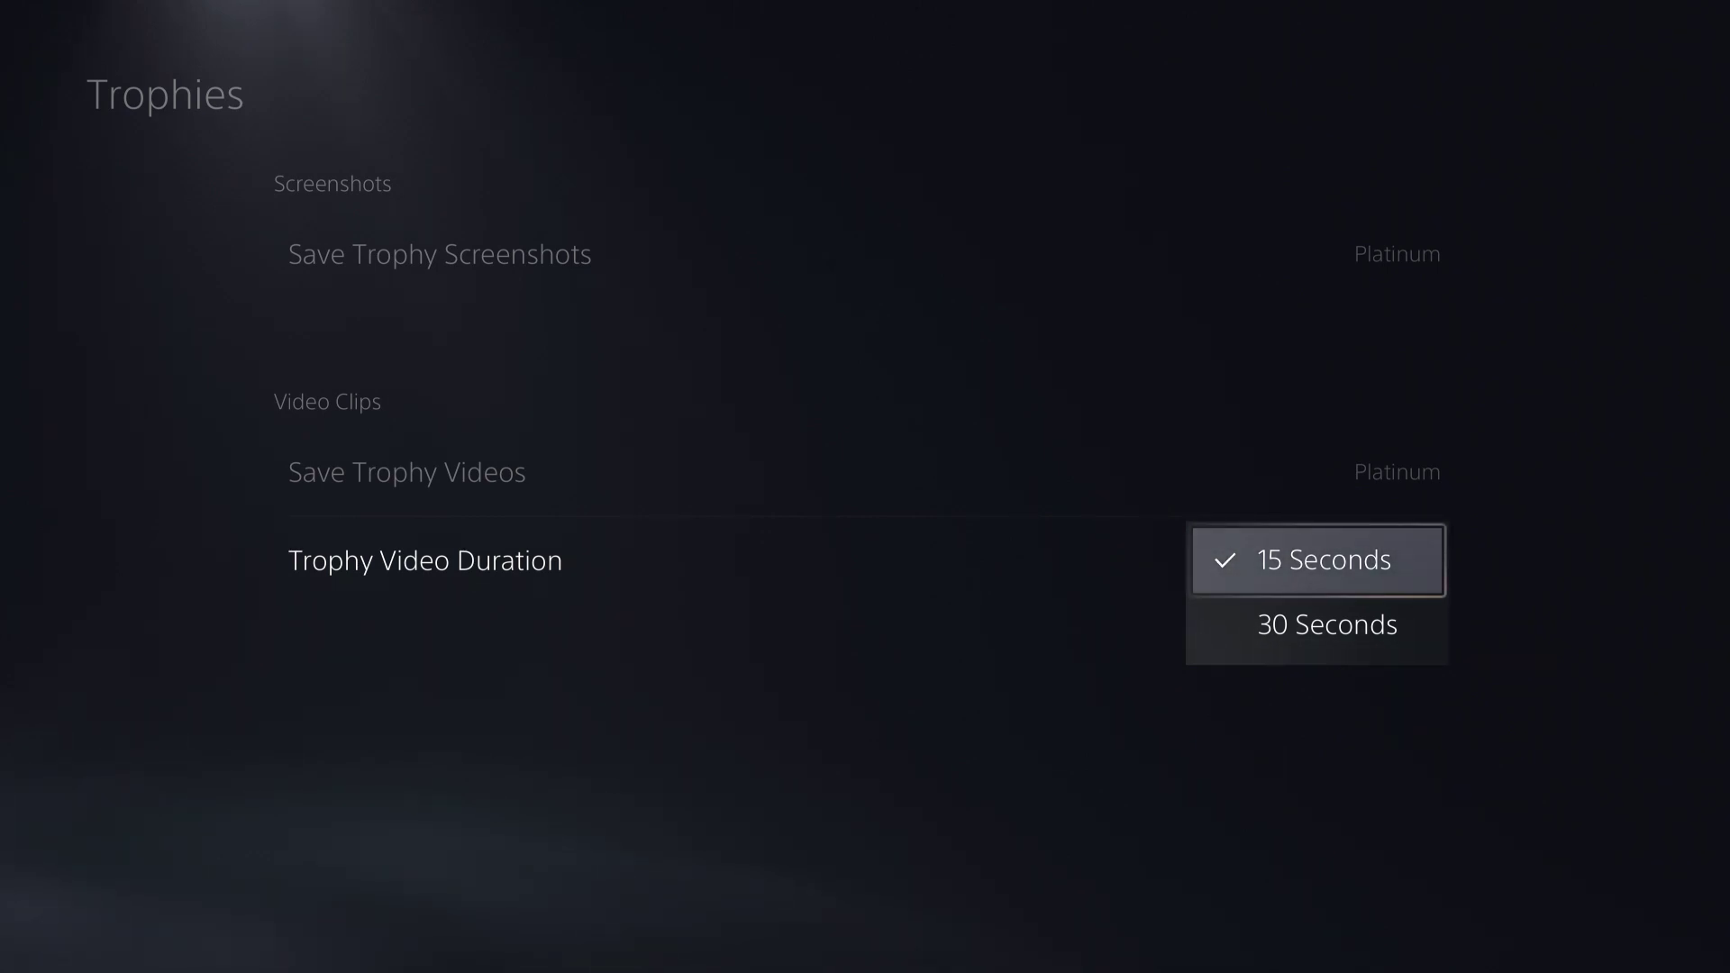
{"action": "key", "text": "Return"}
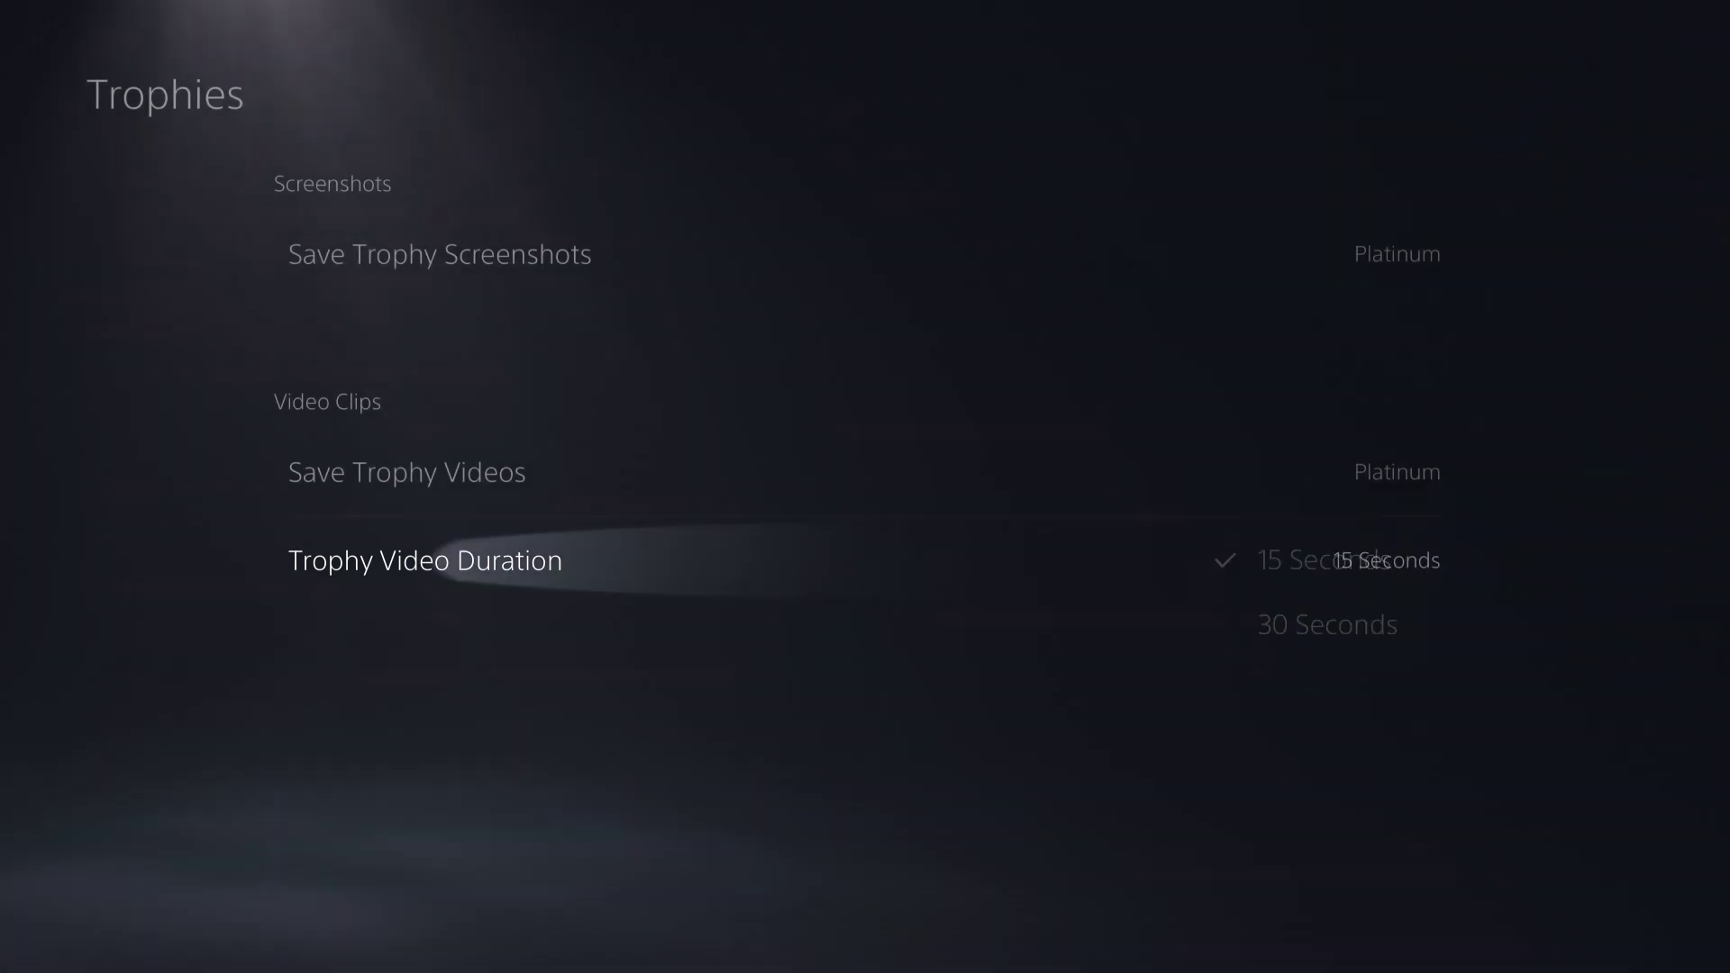
Recheck the trophy grade choices for Save Trophy Videos and keep Platinum selected
{"action": "key", "text": "Up"}
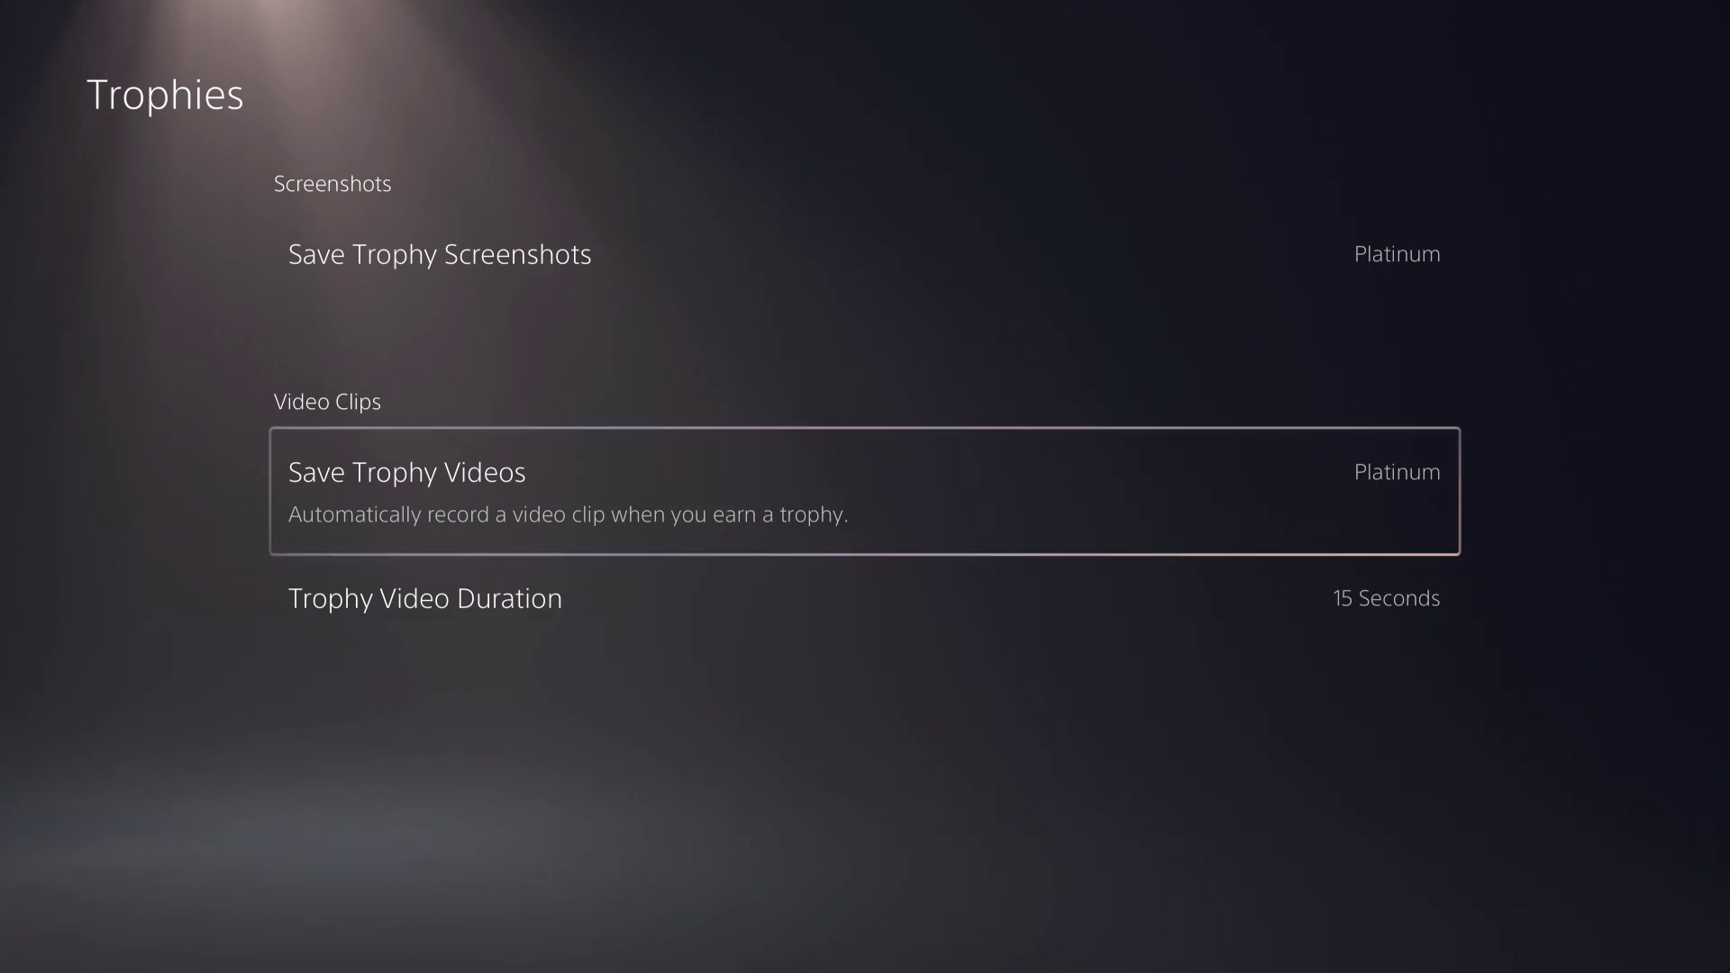
{"action": "key", "text": "Return"}
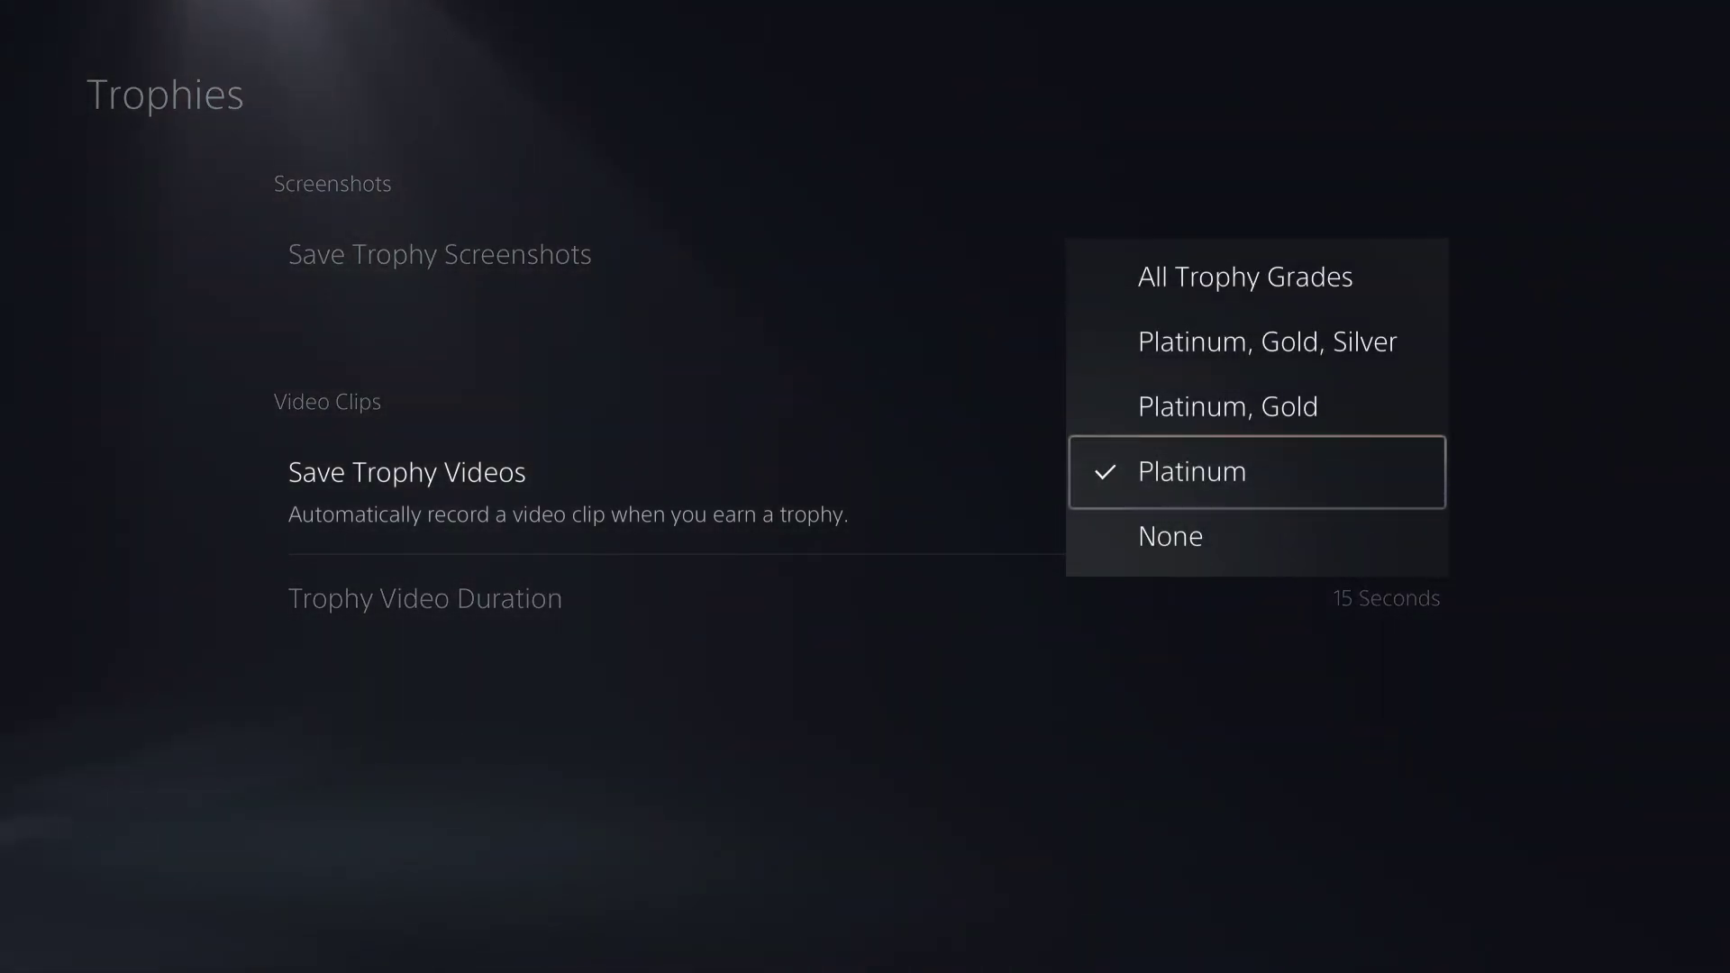
{"action": "key", "text": "Return"}
{"action": "key", "text": "Return"}
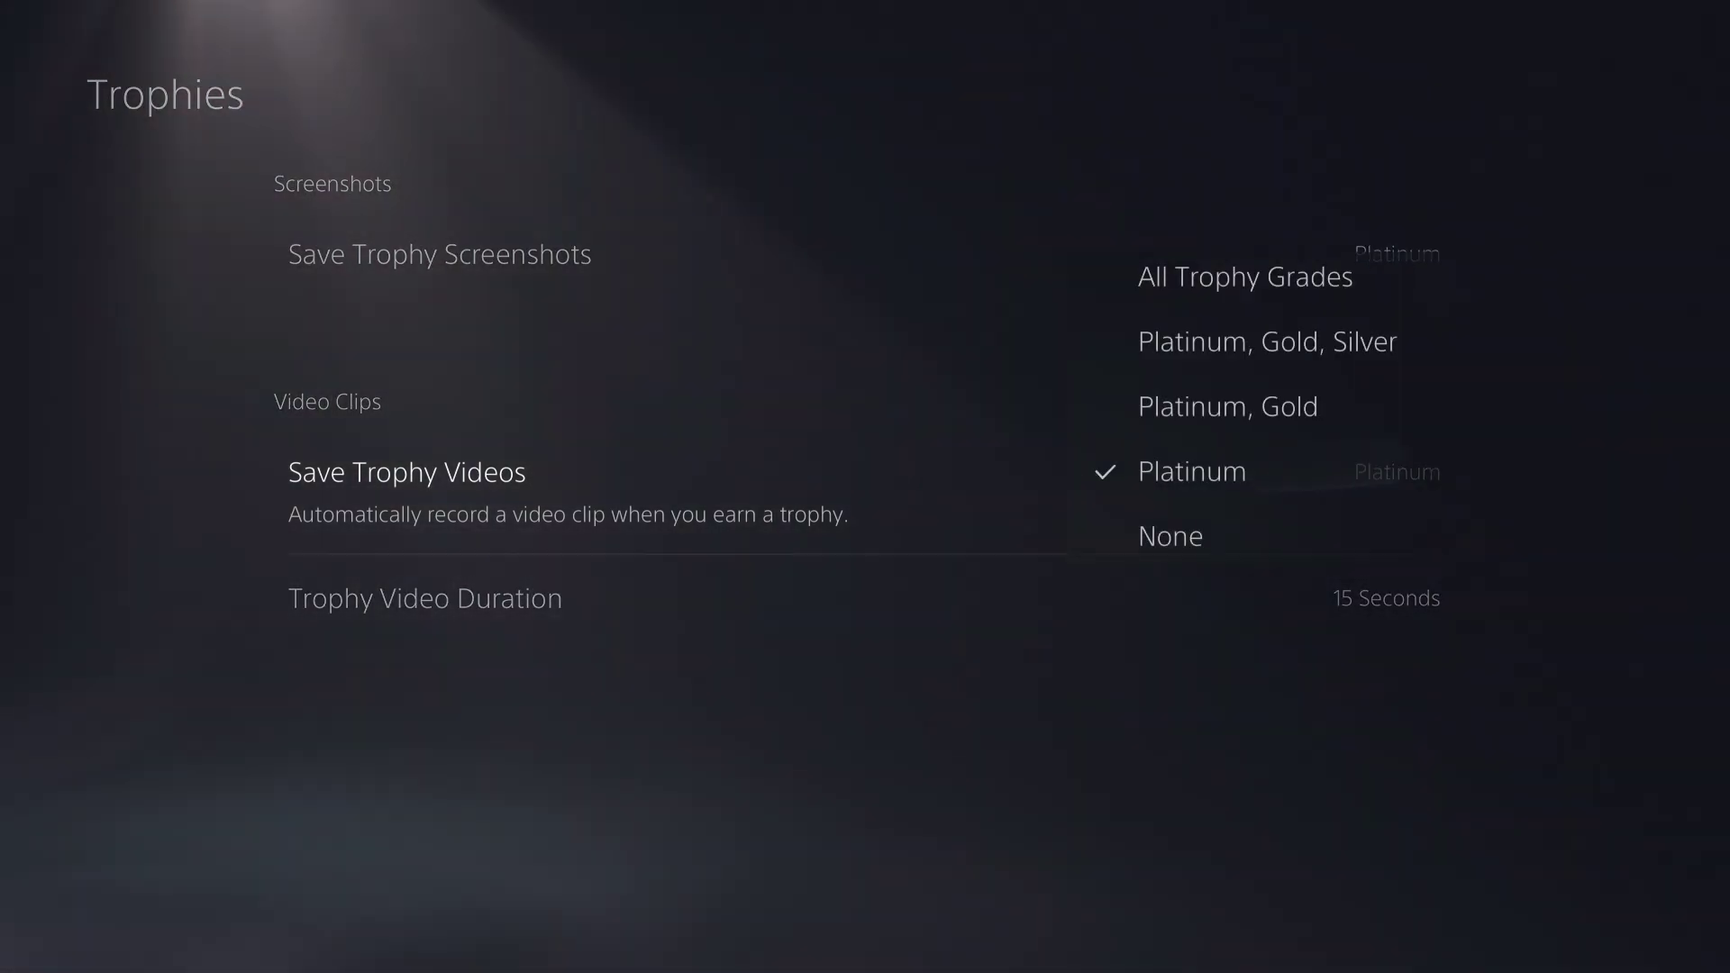
{"action": "key", "text": "Up"}
{"action": "key", "text": "Return"}
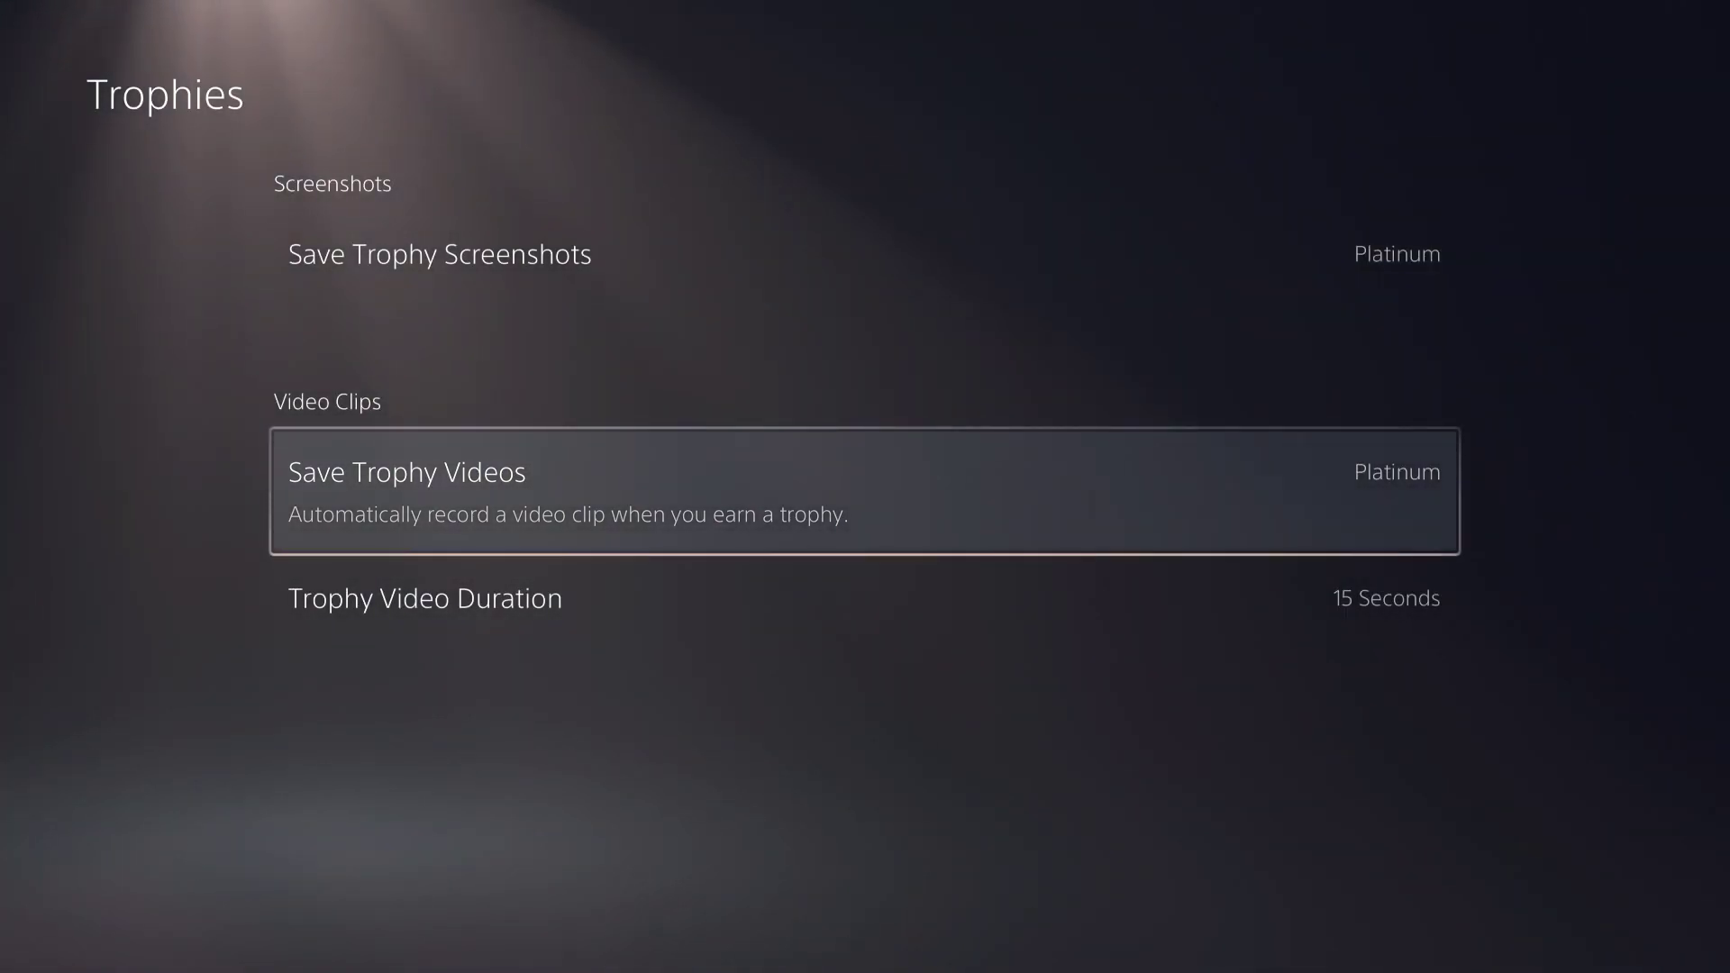
{"action": "key", "text": "Return"}
{"action": "key", "text": "Return"}
Look through the Save Trophy Screenshots choices up to All Trophy Grades and leave without selecting another one
{"action": "key", "text": "Up"}
{"action": "key", "text": "Return"}
{"action": "key", "text": "Up"}
{"action": "key", "text": "Up"}
{"action": "key", "text": "Up"}
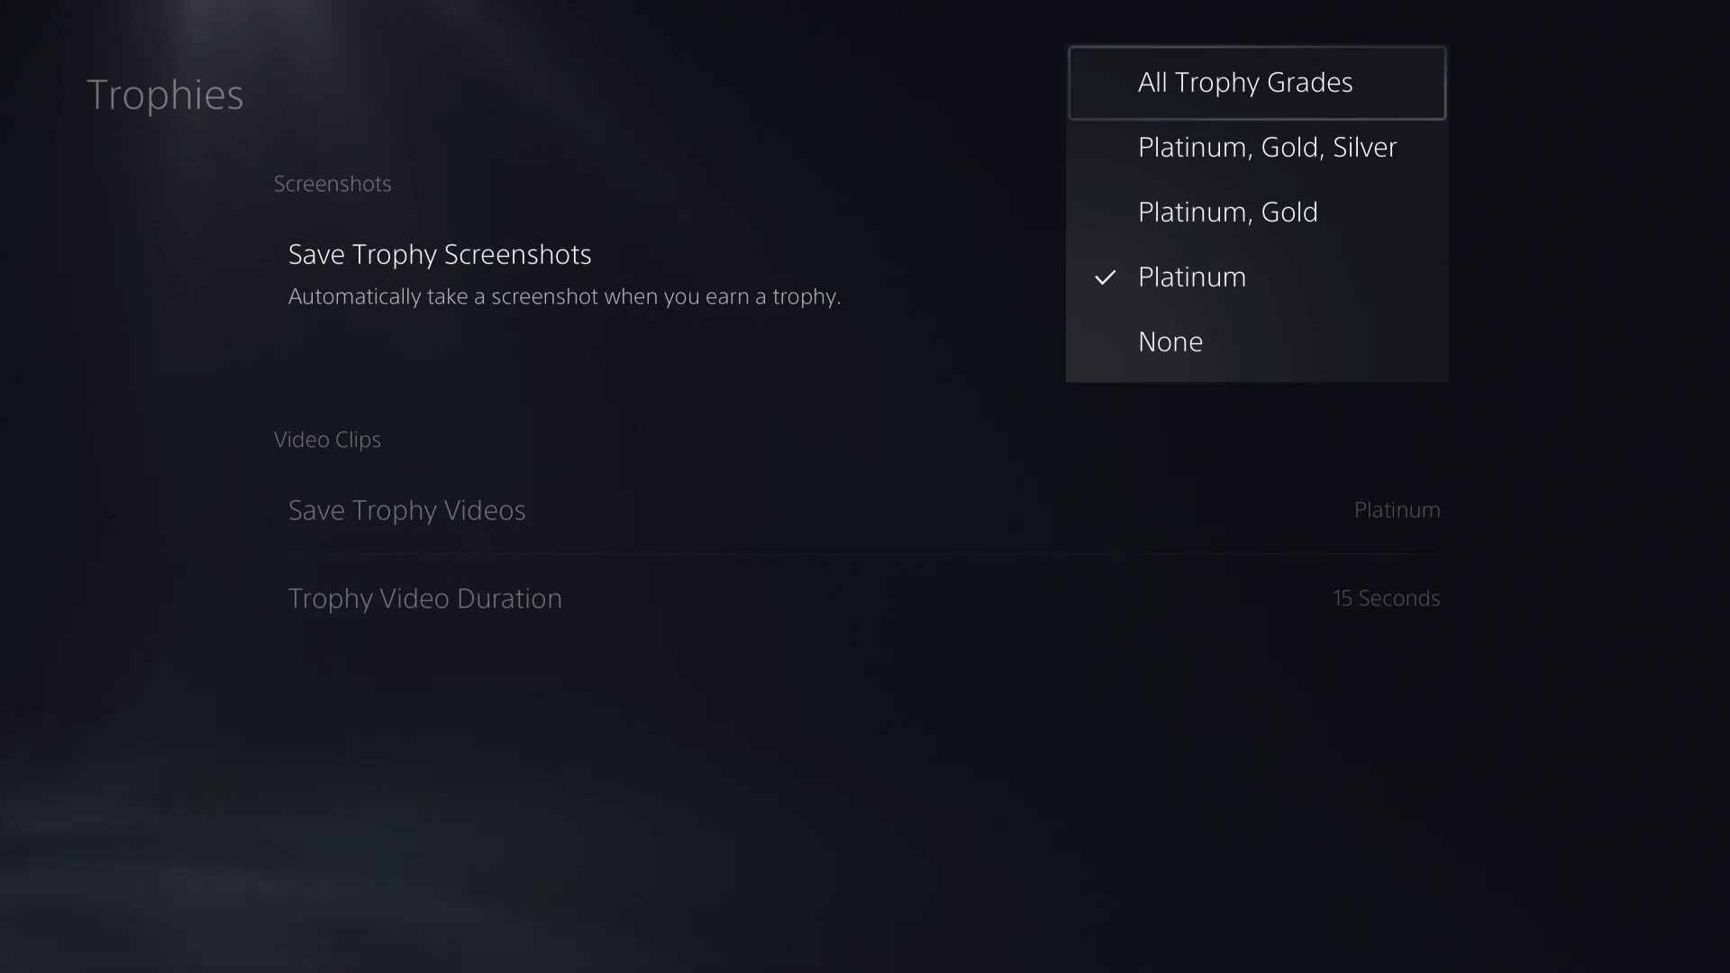
{"action": "key", "text": "Escape"}
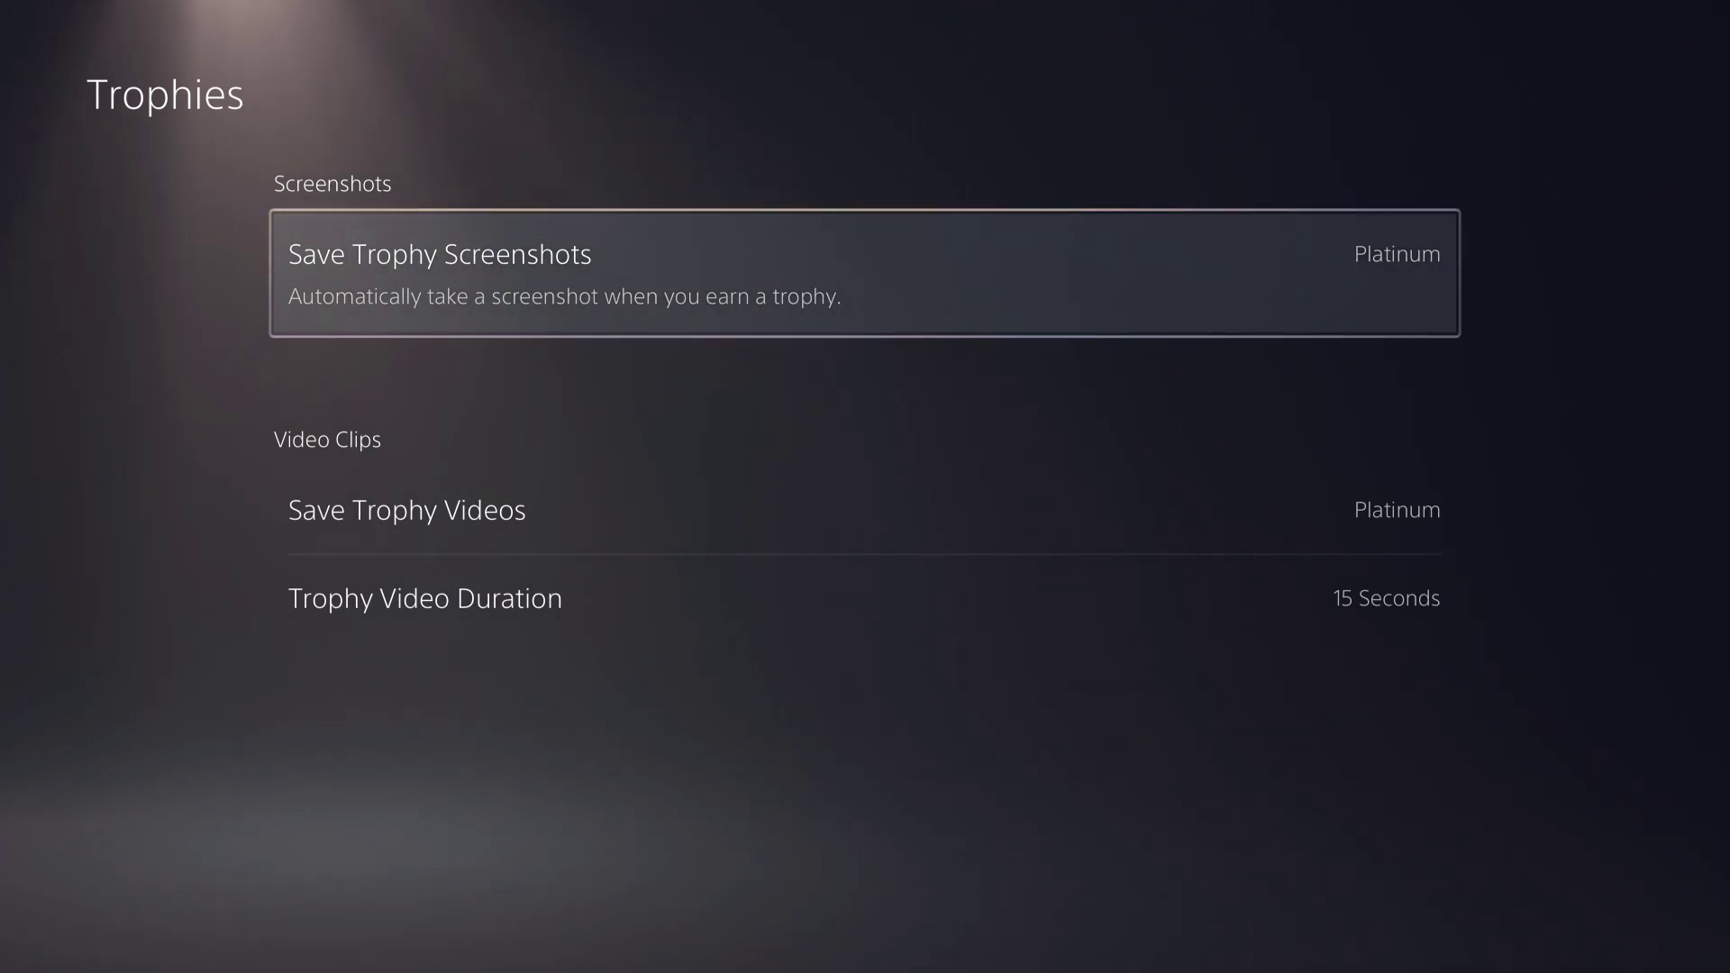
Examine the Auto-Capture Challenge Videos option in the Challenges settings and return to the home screen
{"action": "key", "text": "Escape"}
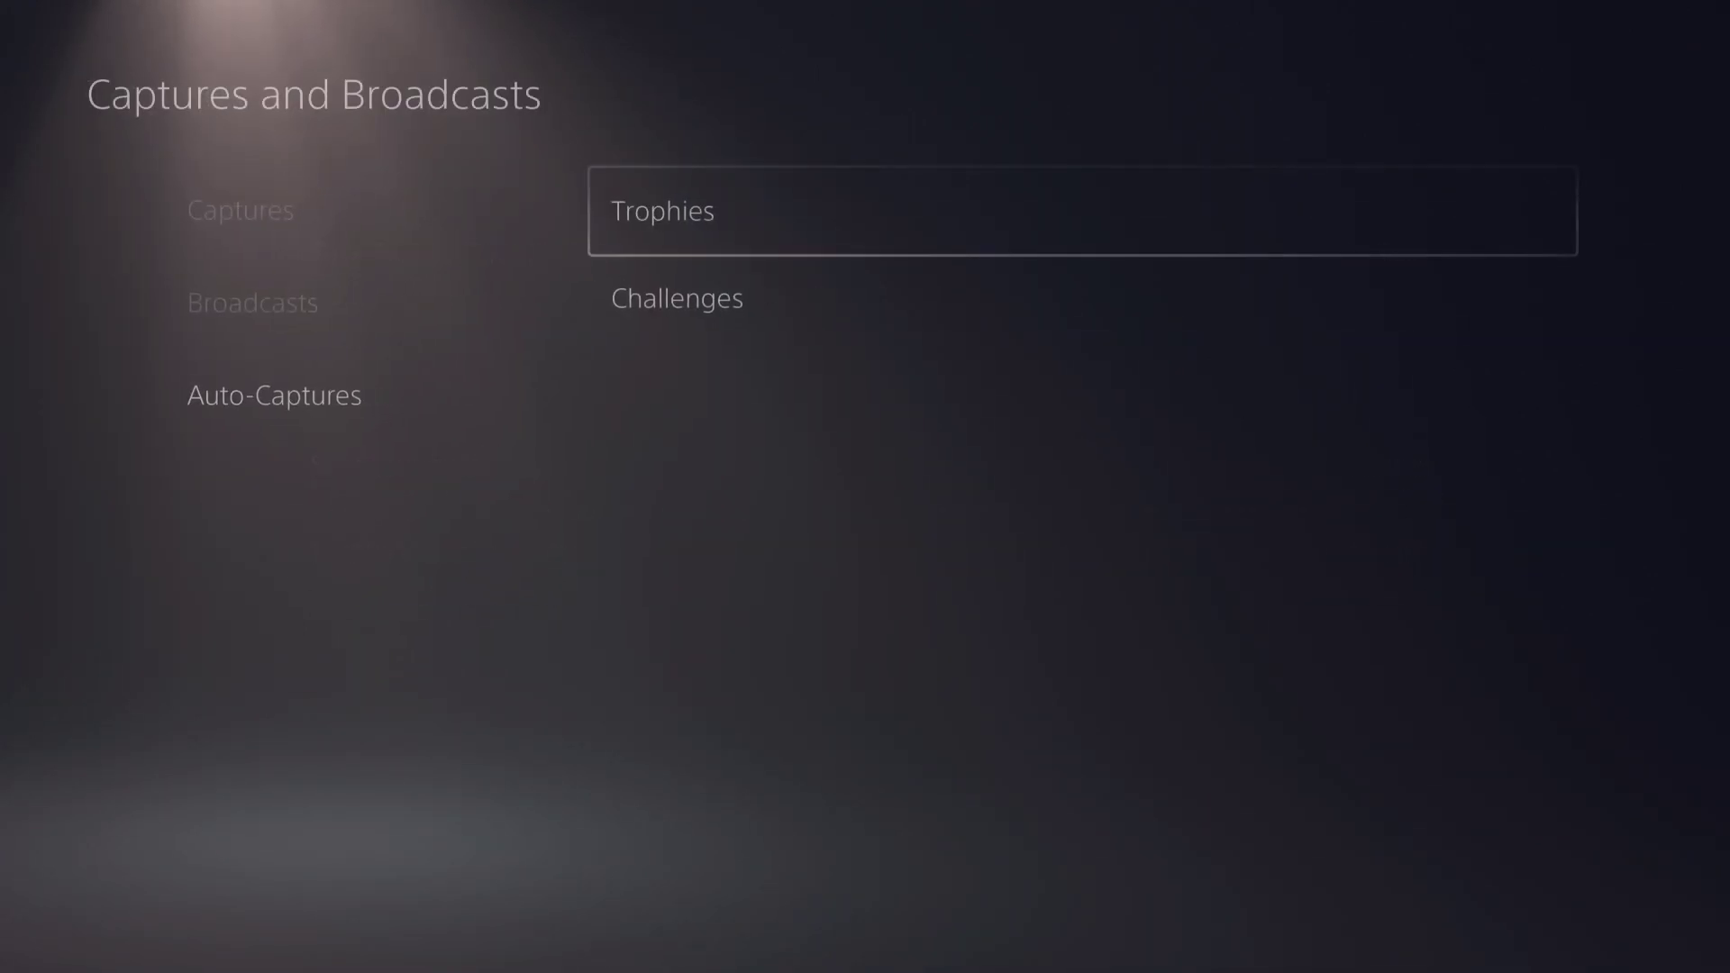
{"action": "key", "text": "Right"}
{"action": "key", "text": "Down"}
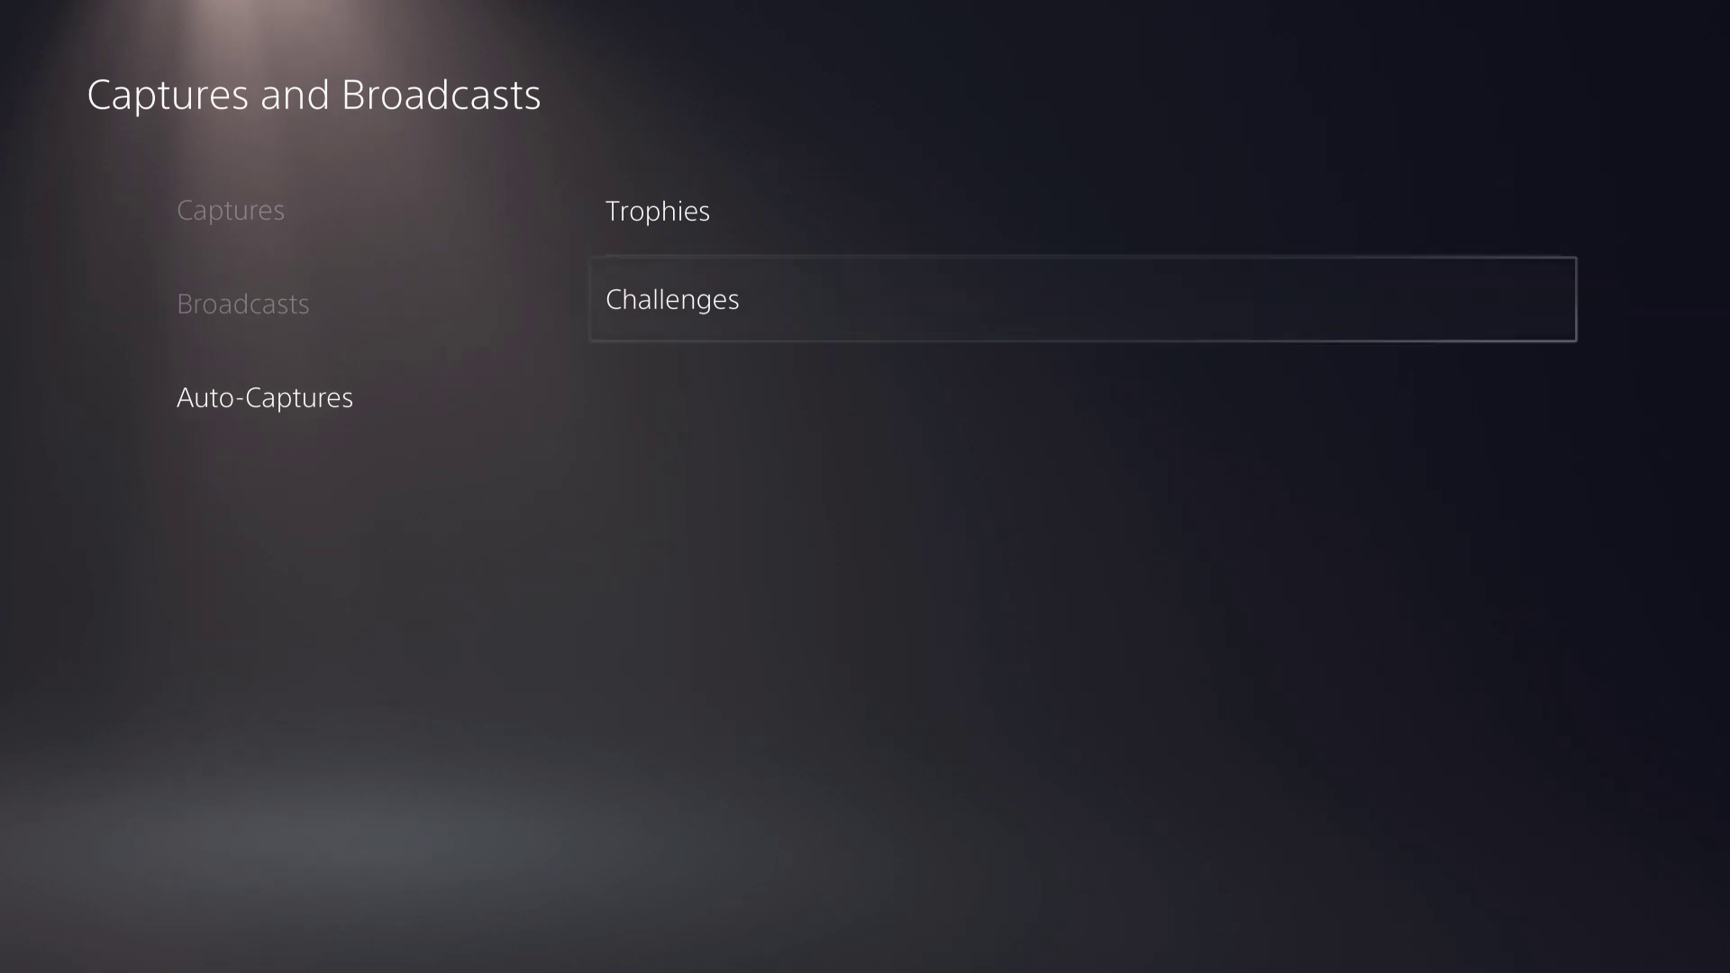
{"action": "key", "text": "Return"}
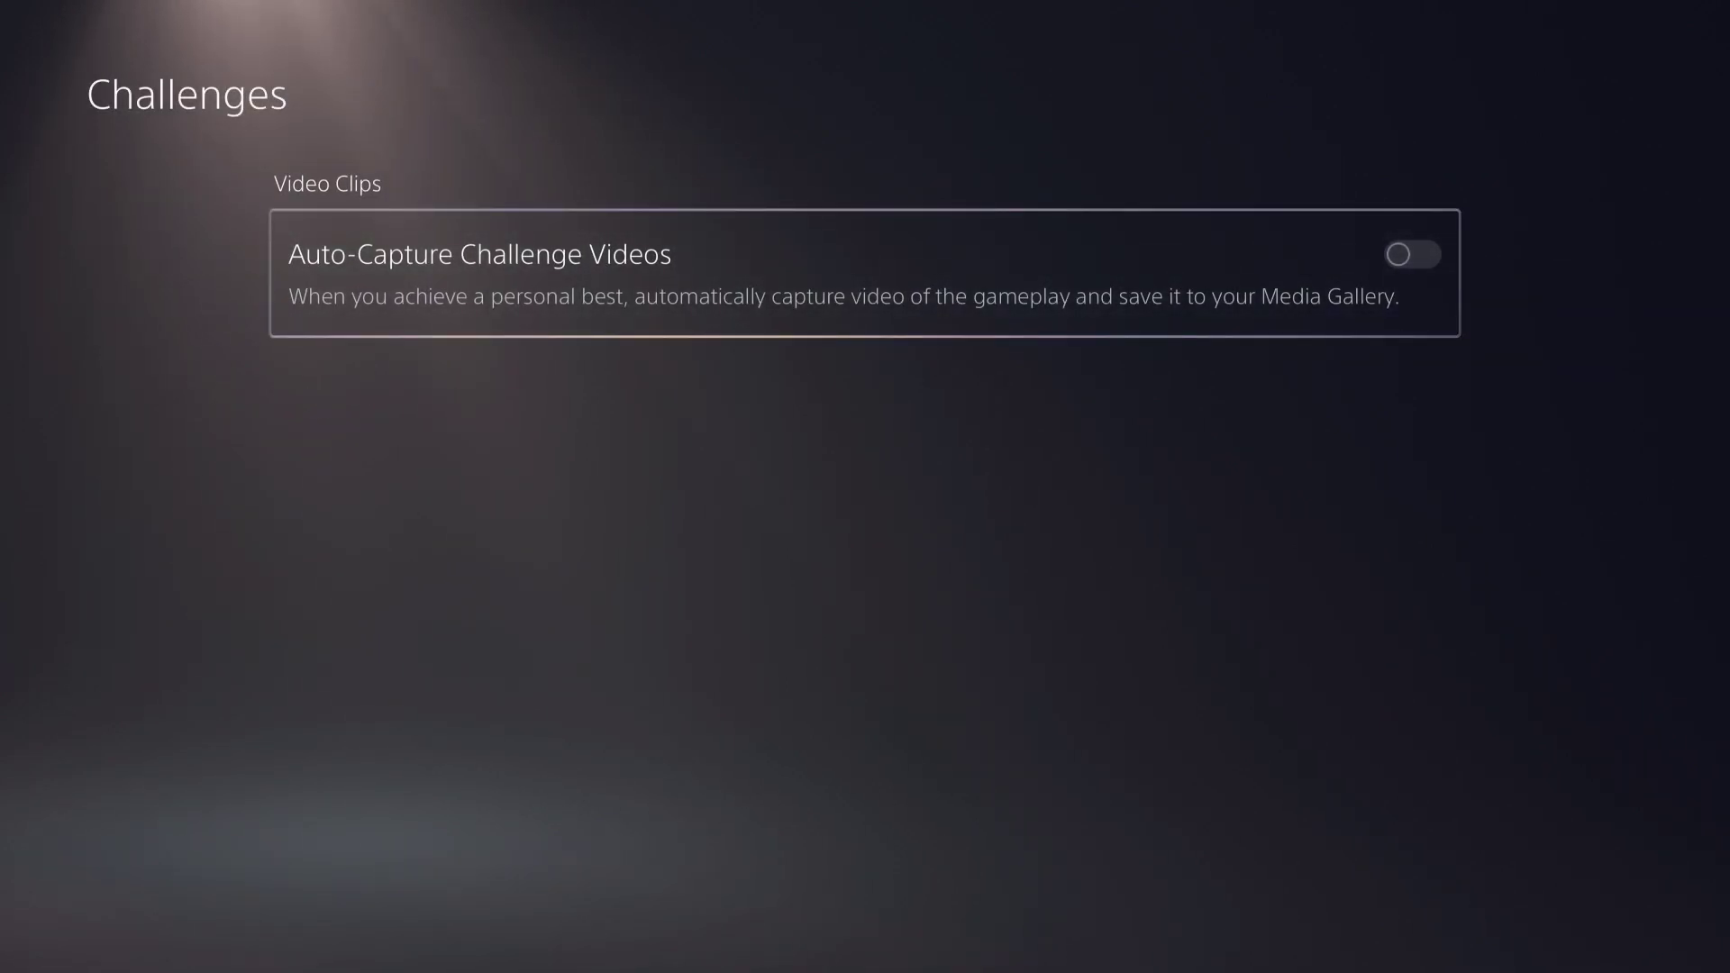
{"action": "key", "text": "Escape"}
{"action": "key", "text": "Escape"}
{"action": "key", "text": "Escape"}
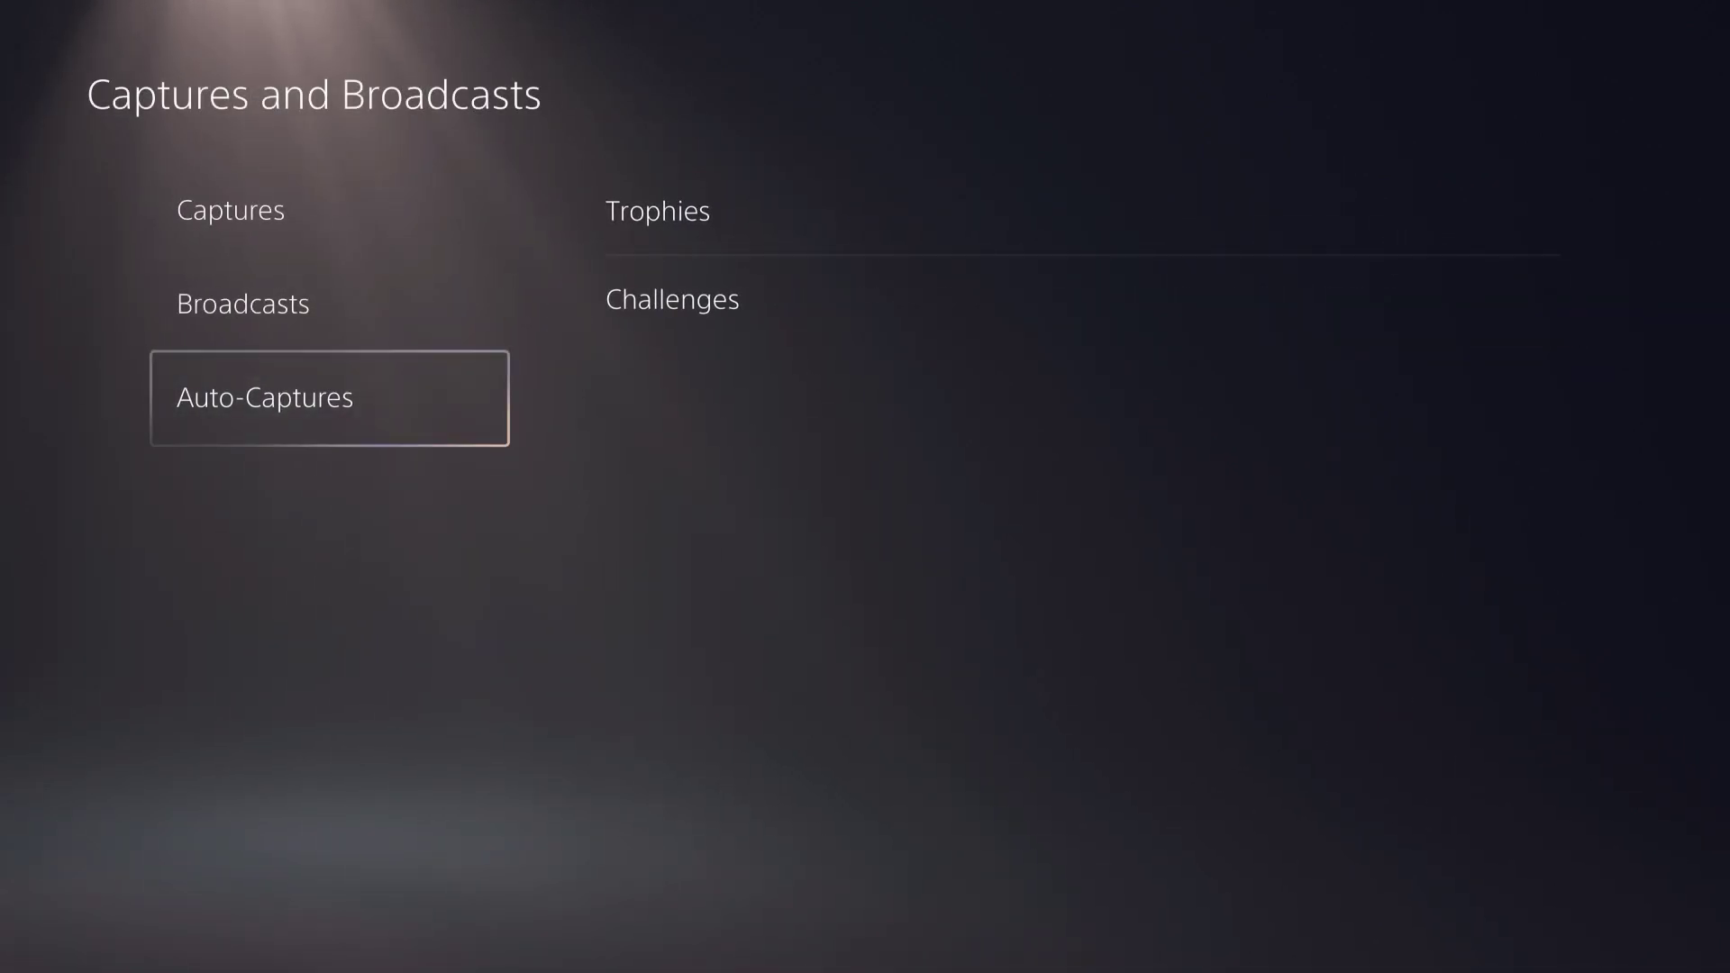
{"action": "key", "text": "Escape"}
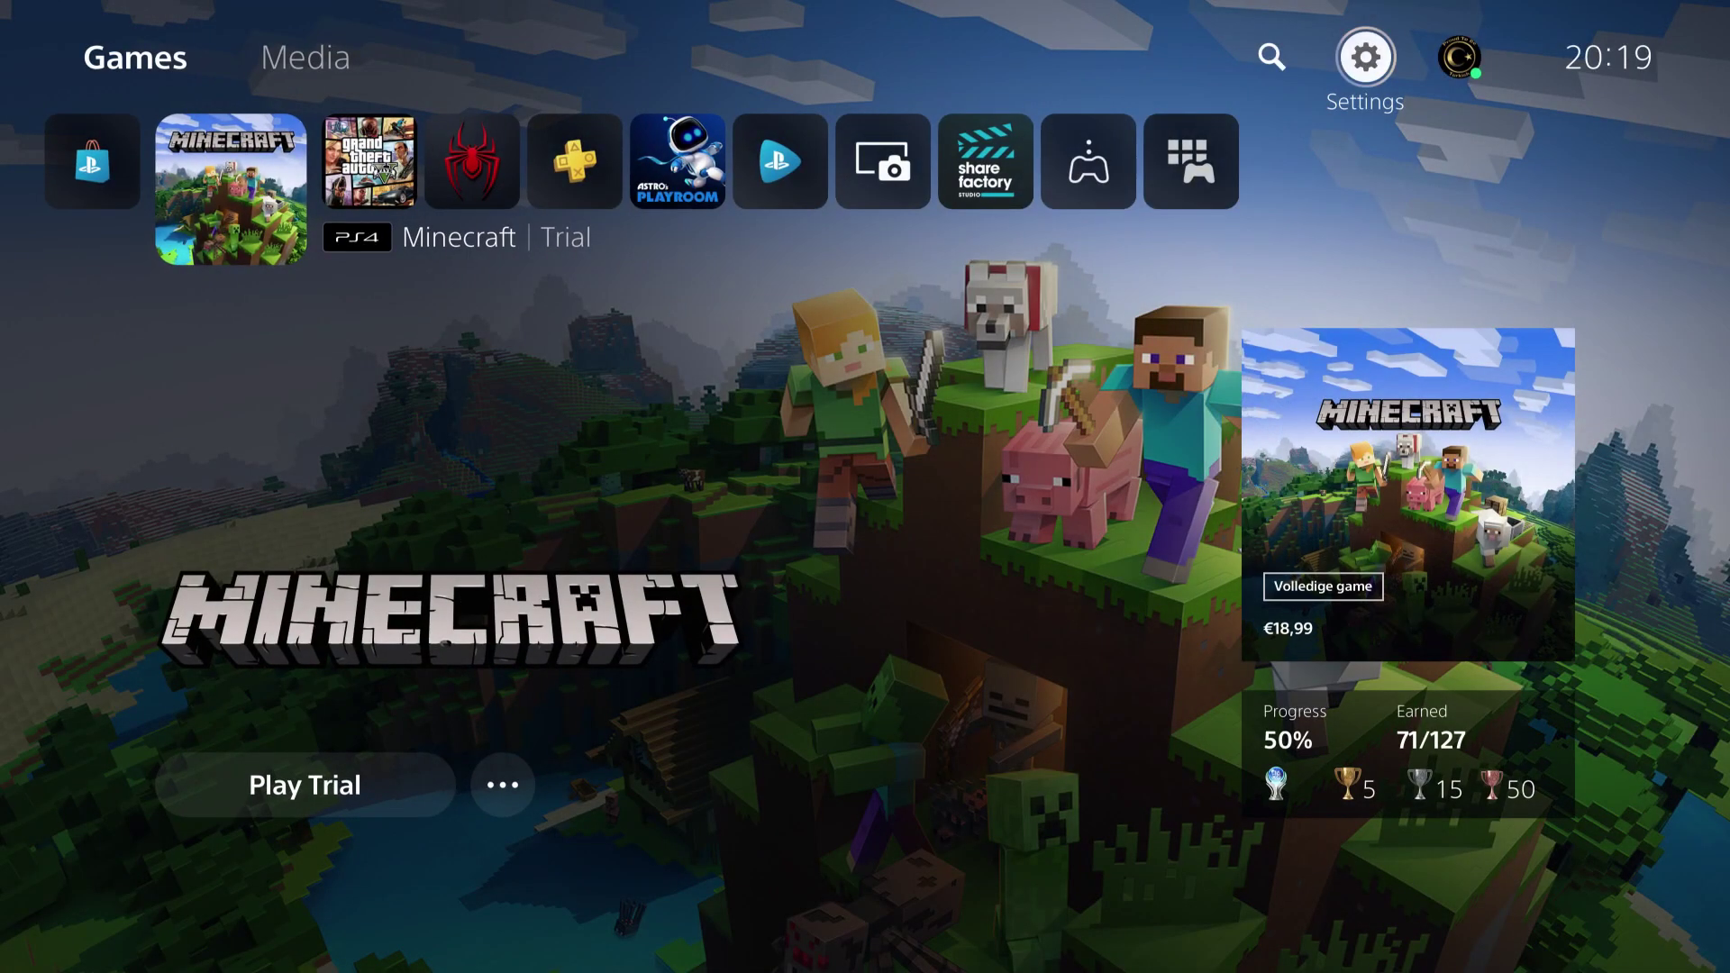
{"action": "key", "text": "Return"}
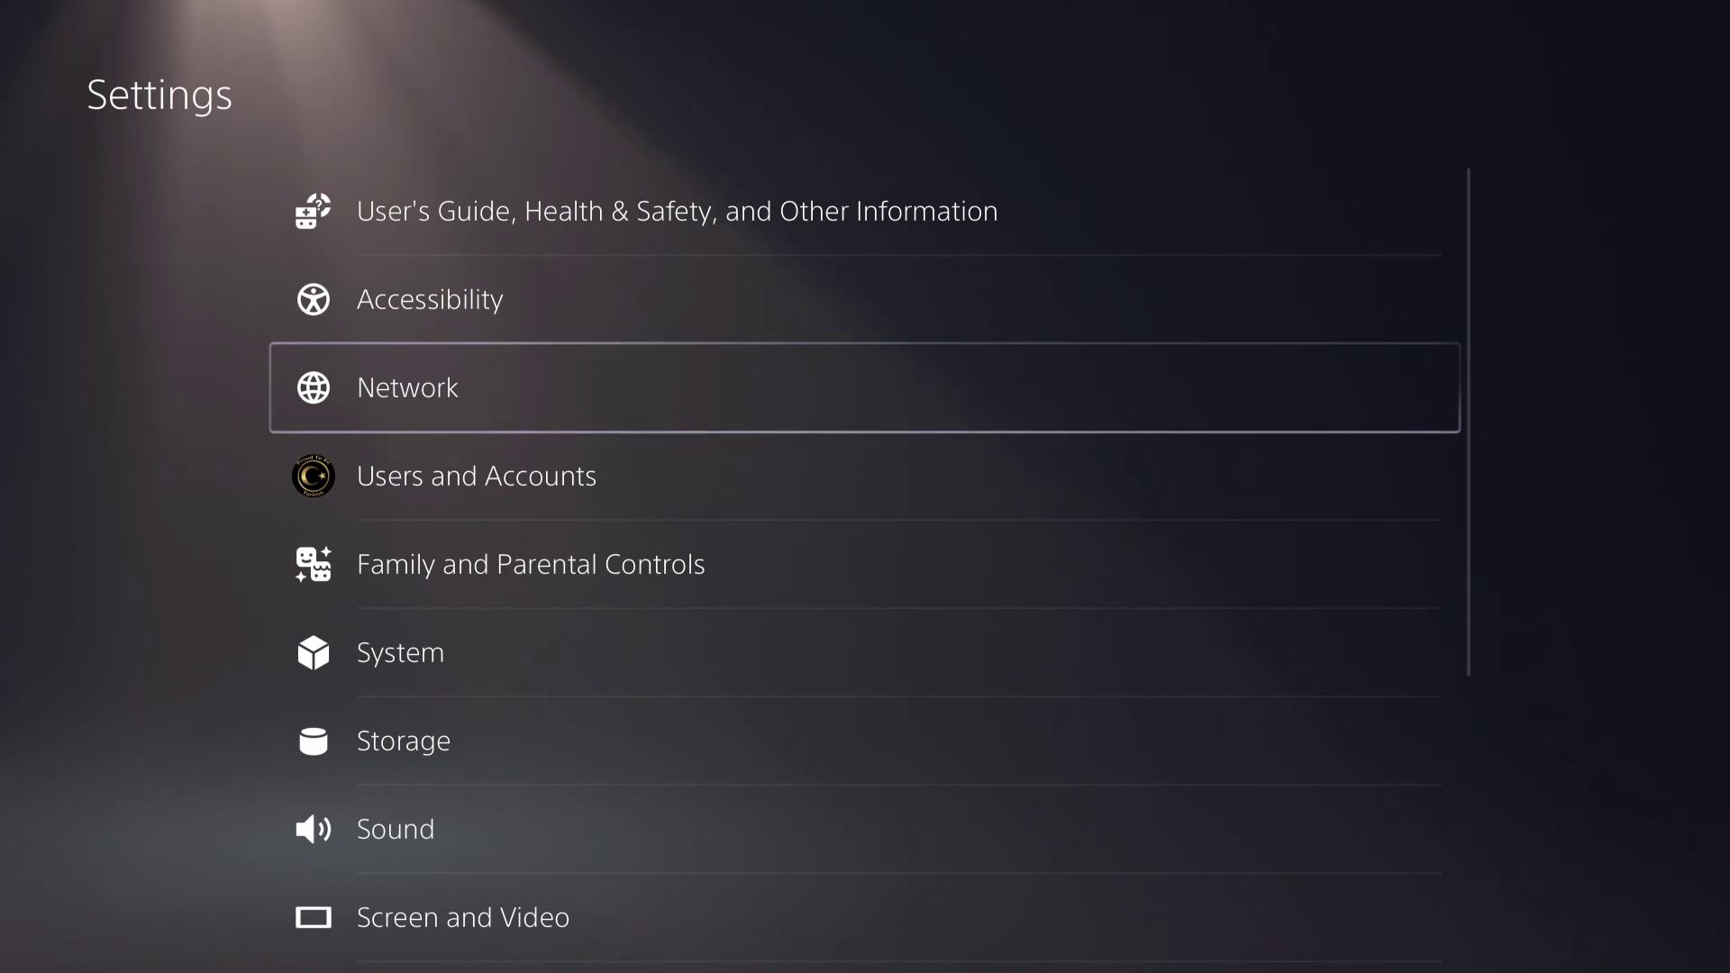
{"action": "key", "text": "Escape"}
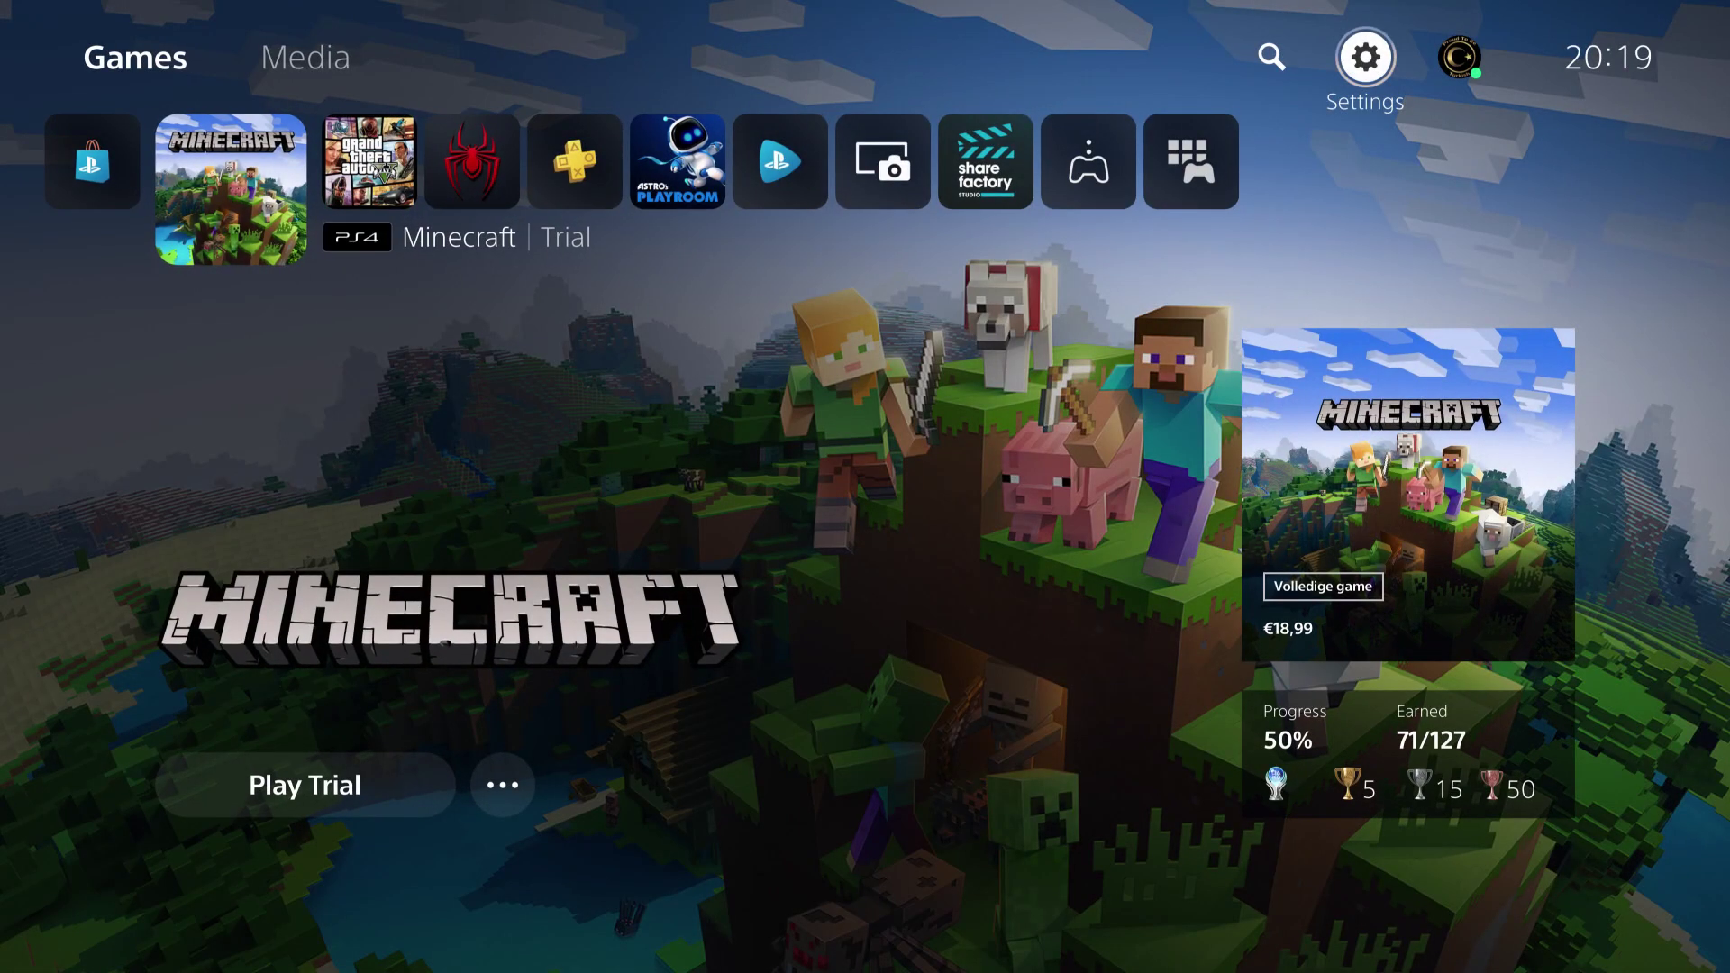
{"action": "key", "text": "Return"}
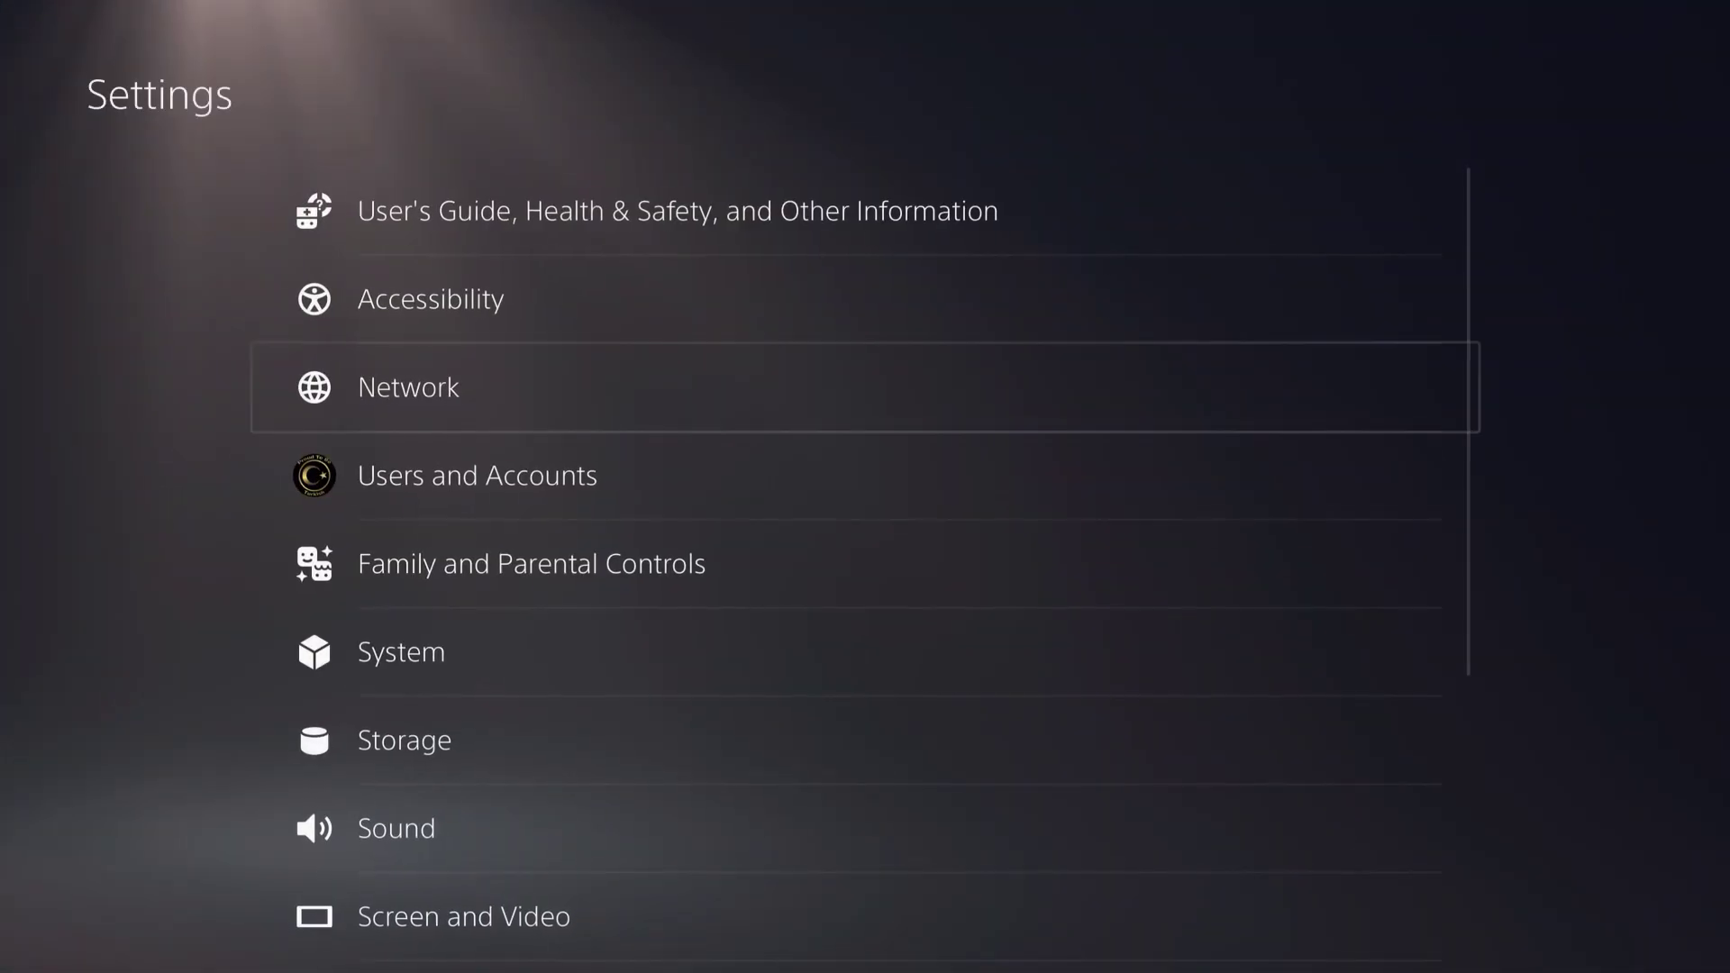
{"action": "key", "text": "Down"}
{"action": "key", "text": "Down"}
{"action": "key", "text": "Down"}
{"action": "key", "text": "Down"}
{"action": "key", "text": "Down"}
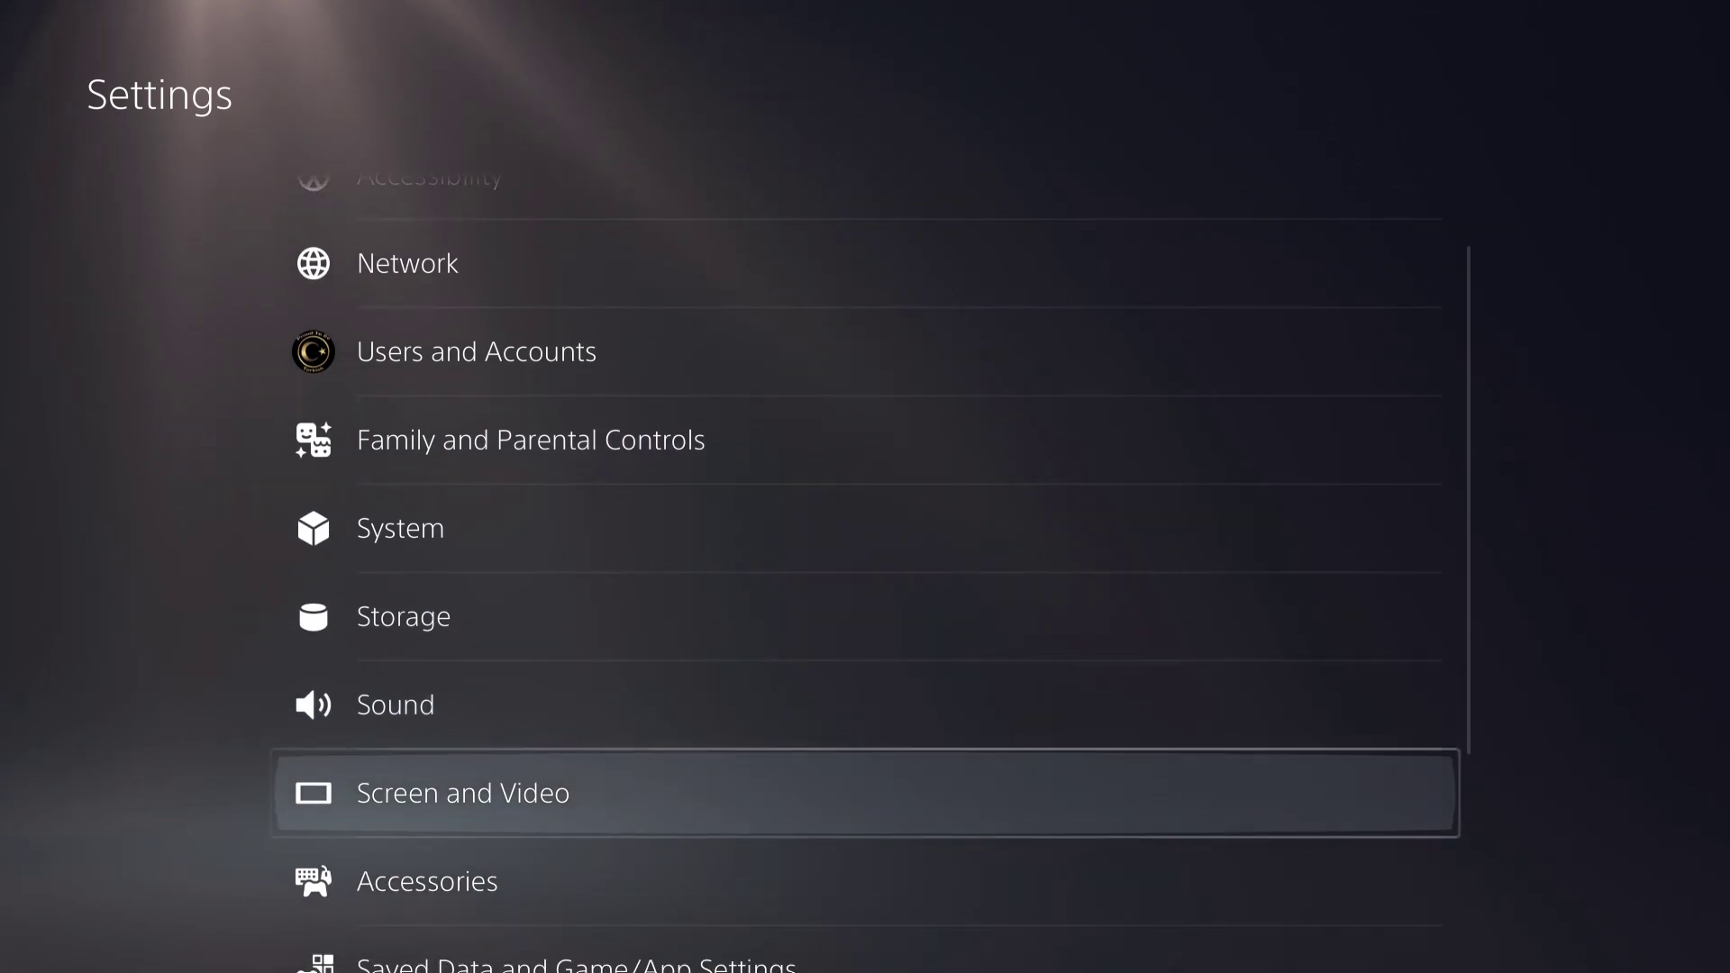
{"action": "key", "text": "Up"}
{"action": "key", "text": "Up"}
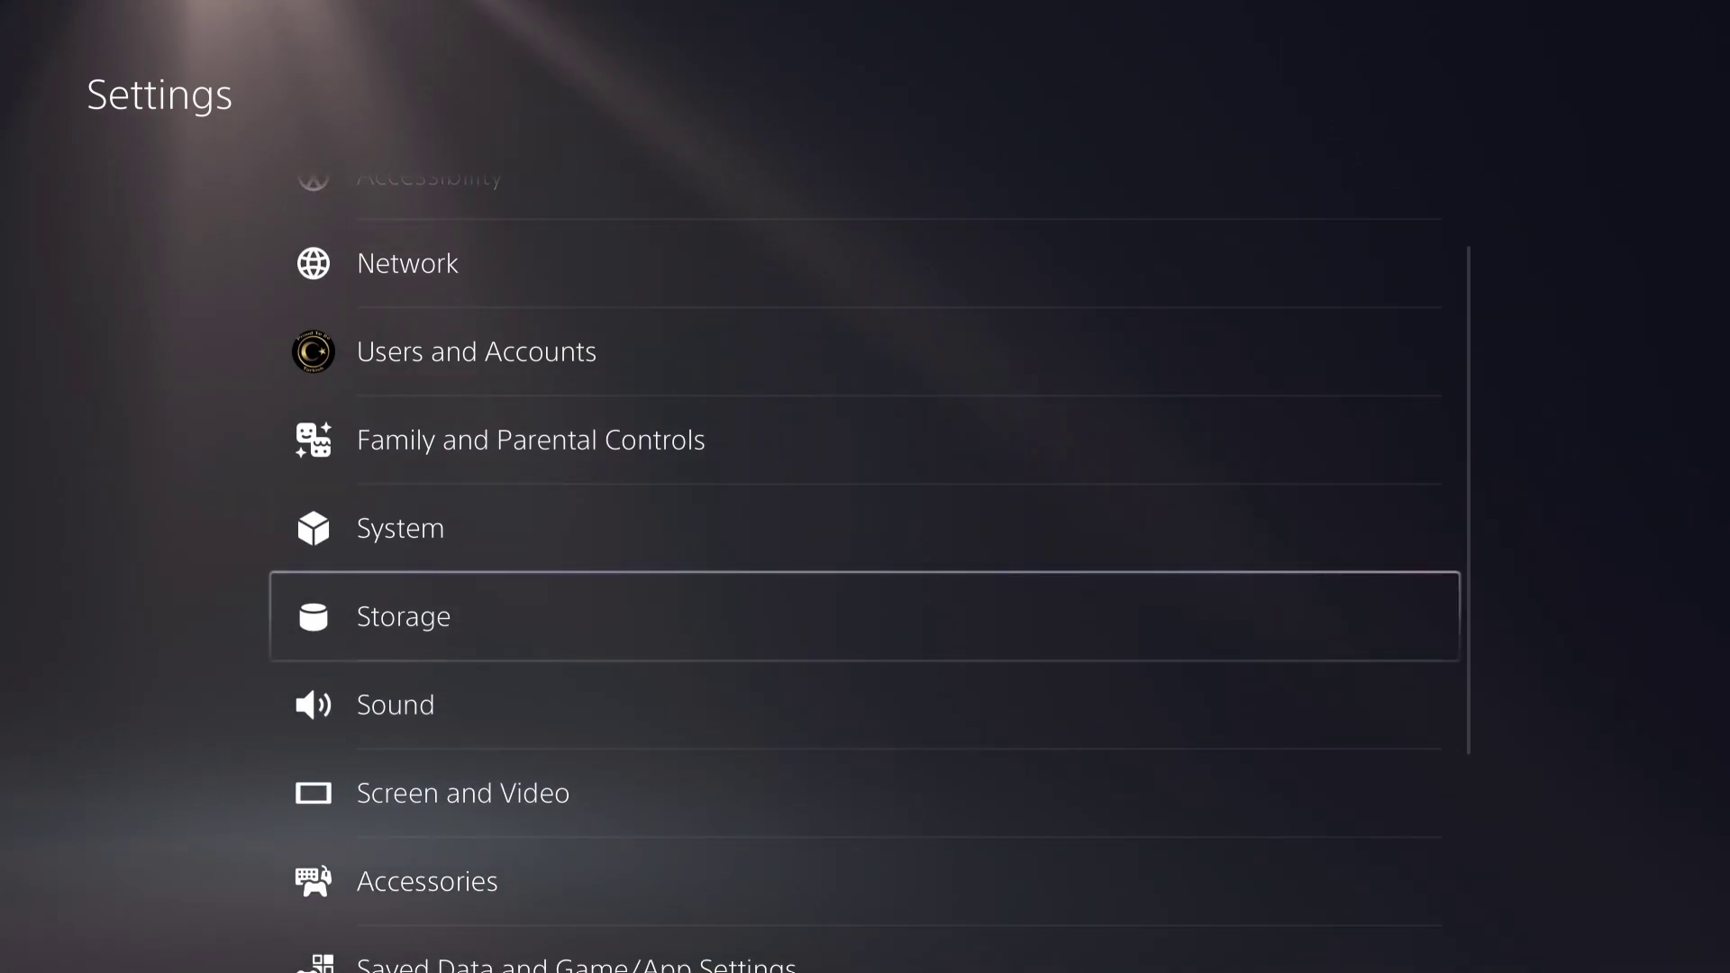
{"action": "key", "text": "Escape"}
Open the first captured video clip in the media gallery for editing and start trimming it
{"action": "key", "text": "Print"}
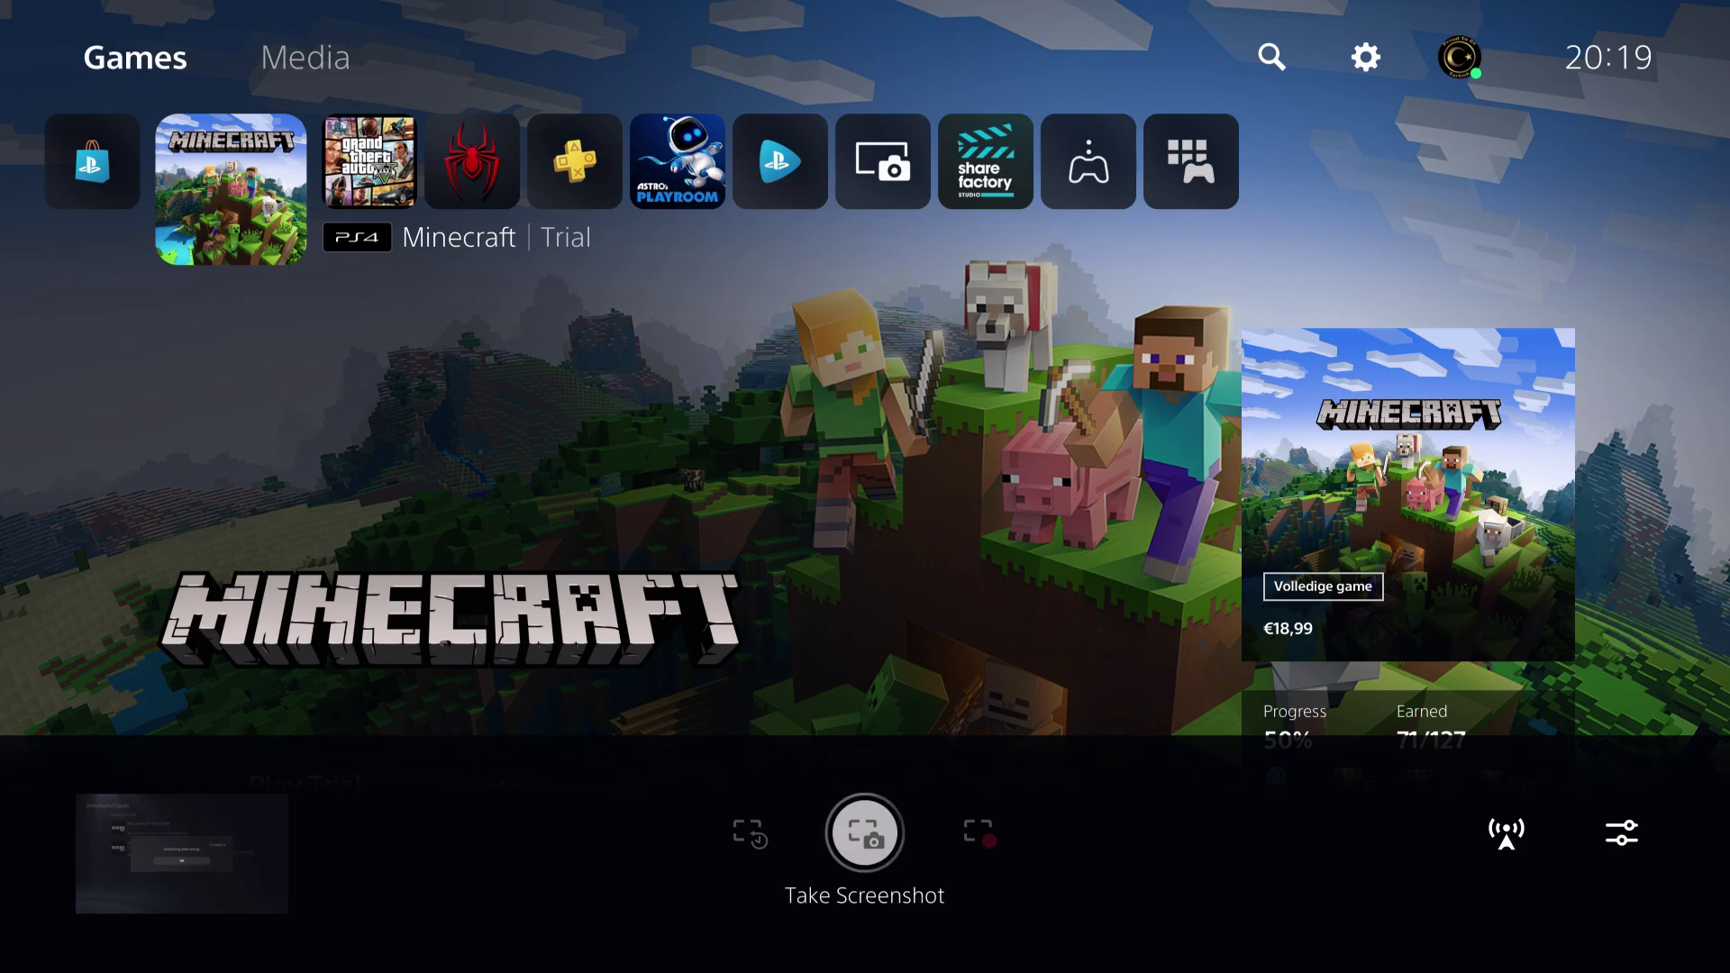
{"action": "key", "text": "Return"}
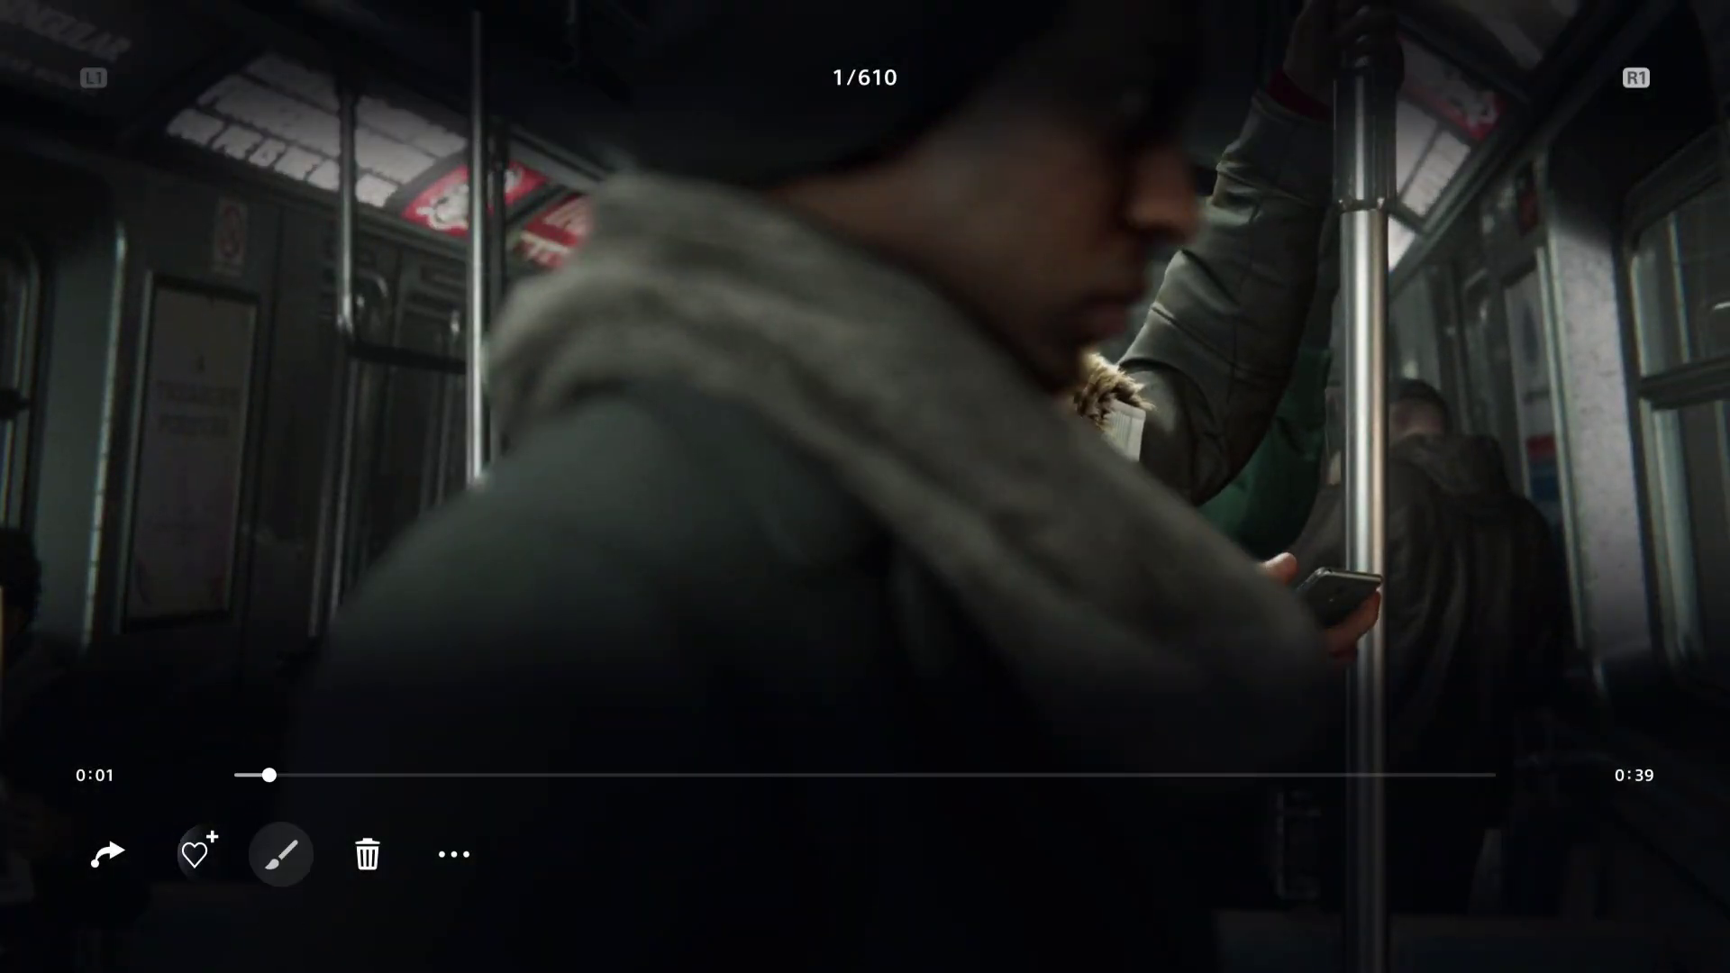
{"action": "key", "text": "Return"}
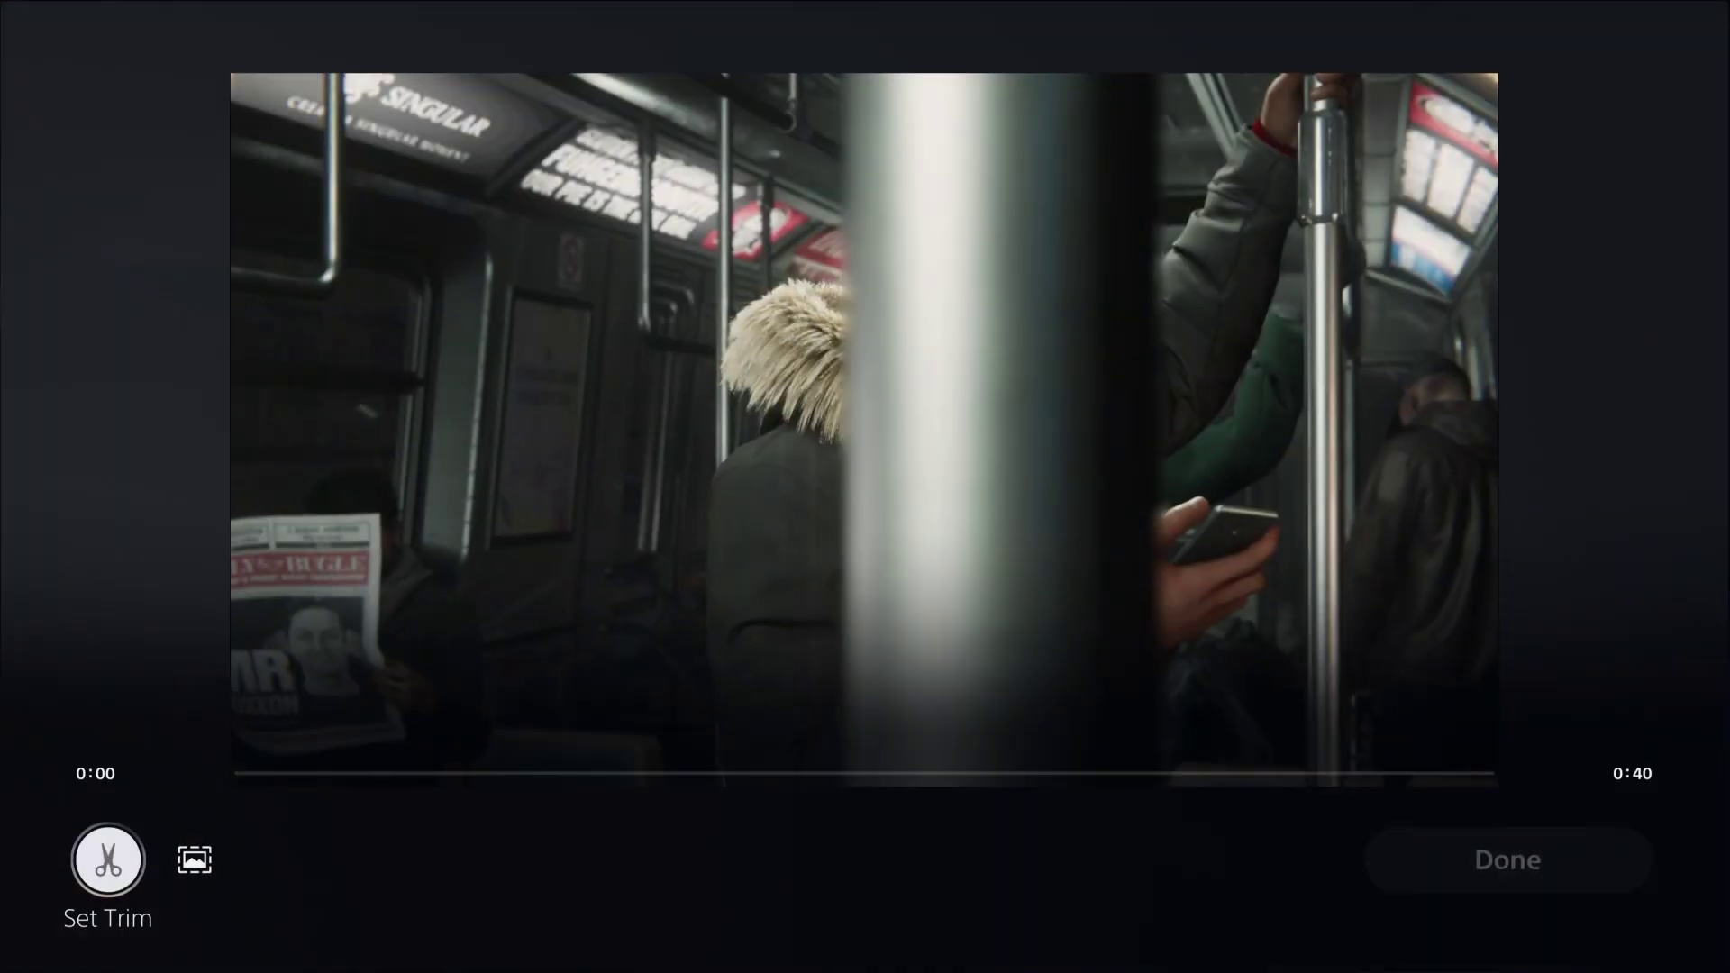
{"action": "key", "text": "Return"}
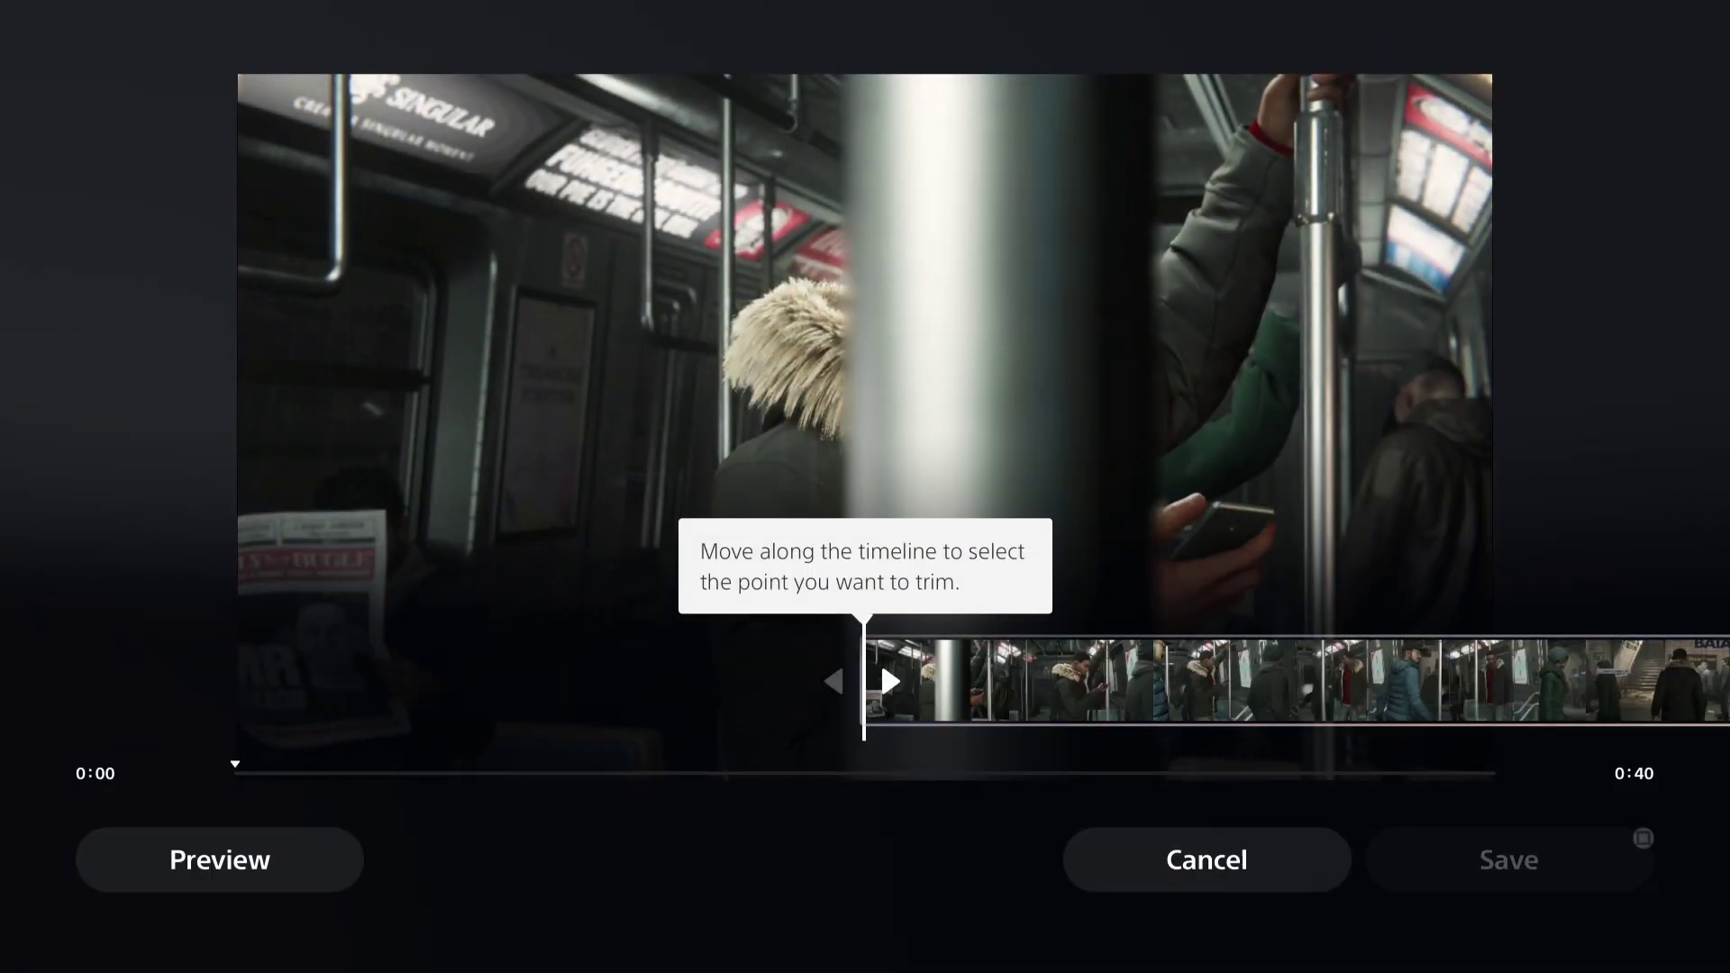
Set the start of the clip's trim at 0:14 on the timeline
{"action": "key", "text": "Right"}
{"action": "key", "text": "Right"}
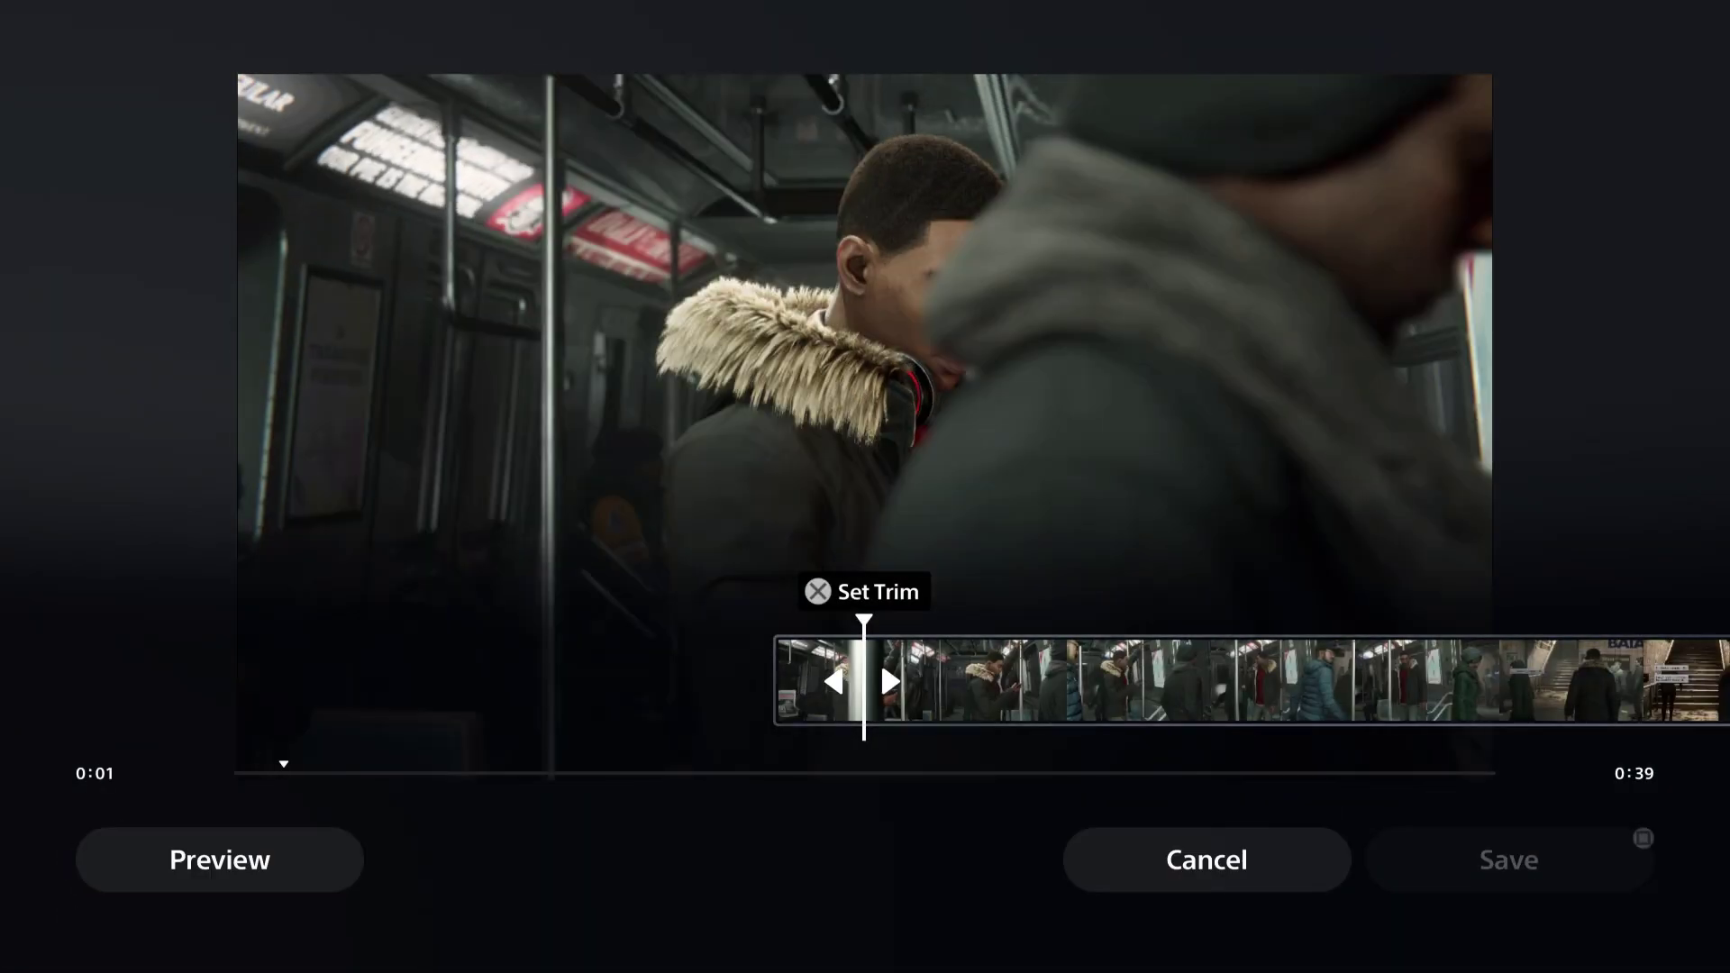
{"action": "key", "text": "Right"}
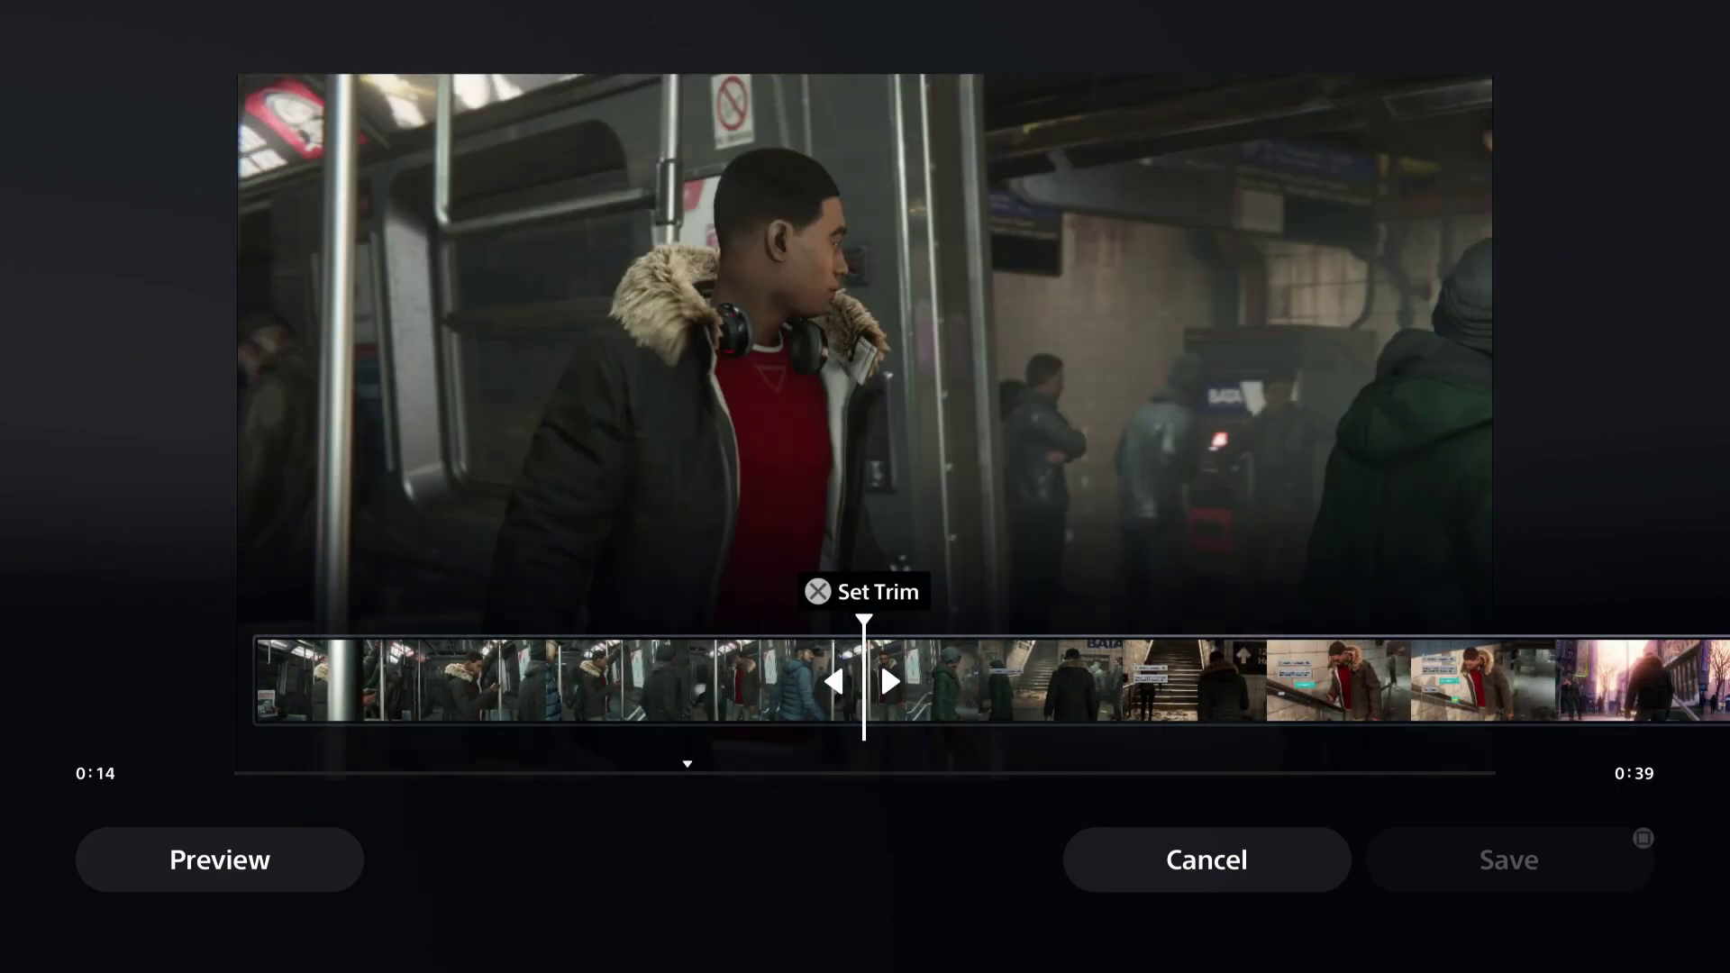
{"action": "key", "text": "Return"}
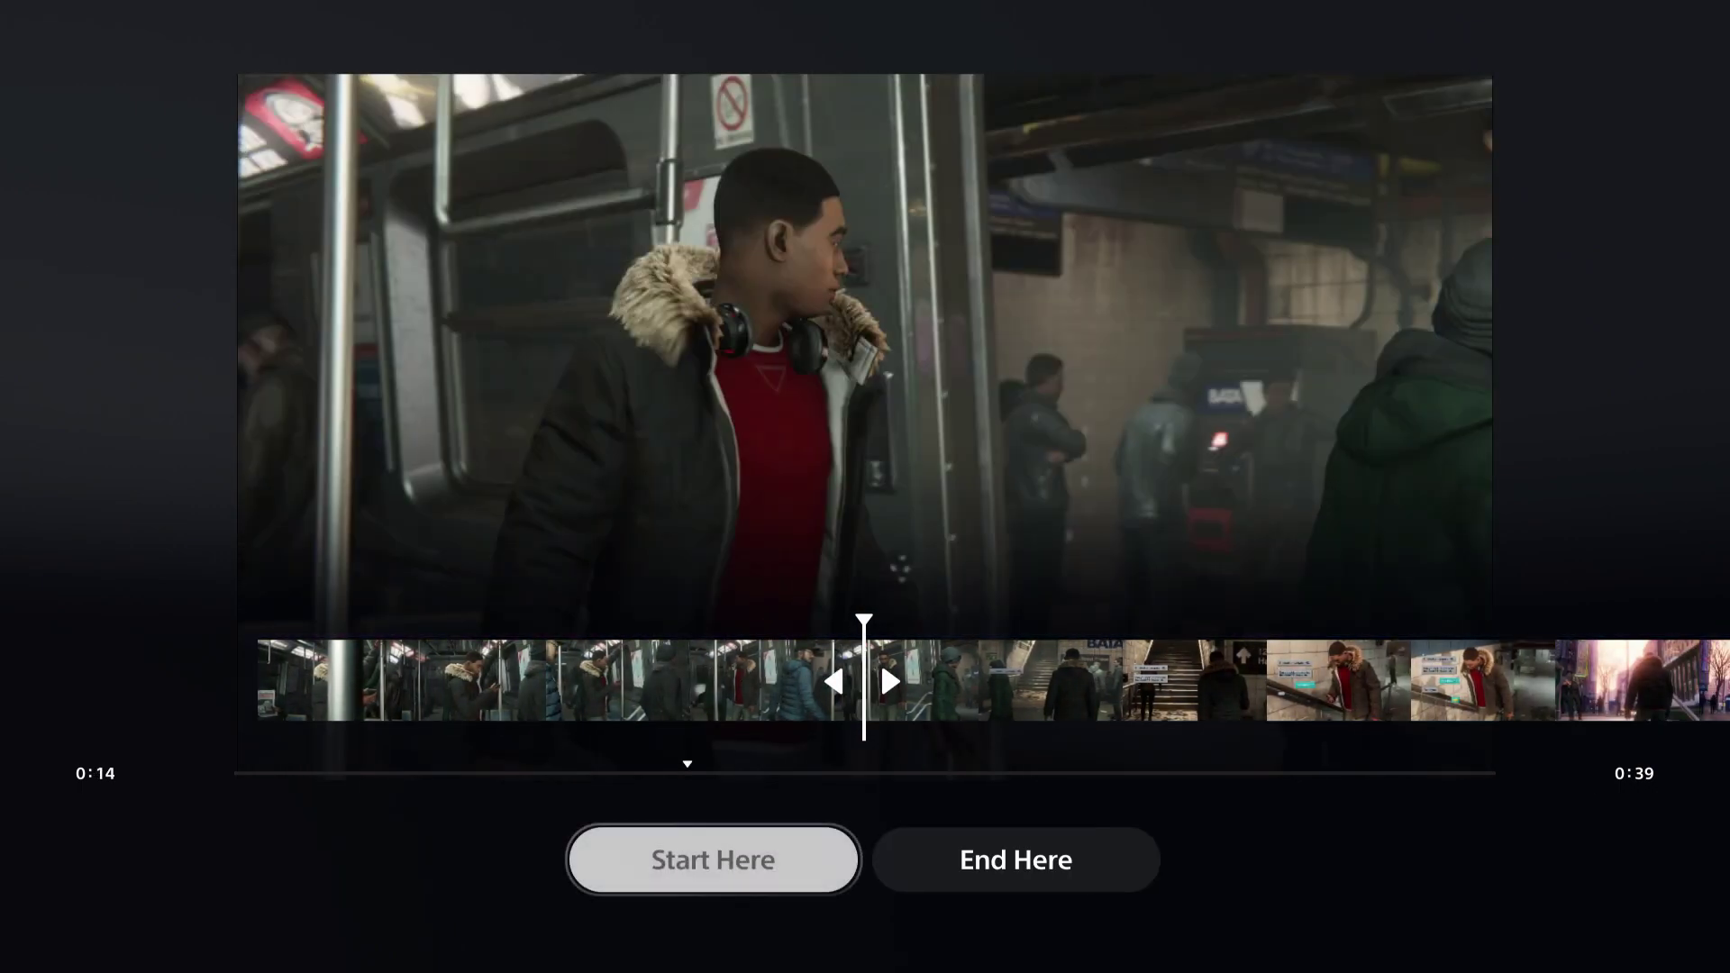
{"action": "key", "text": "Return"}
Set the end of the clip's trim at 0:35 on the timeline
{"action": "key", "text": "Right"}
{"action": "key", "text": "Right"}
{"action": "key", "text": "Right"}
{"action": "key", "text": "Right"}
{"action": "key", "text": "Right"}
{"action": "key", "text": "Right"}
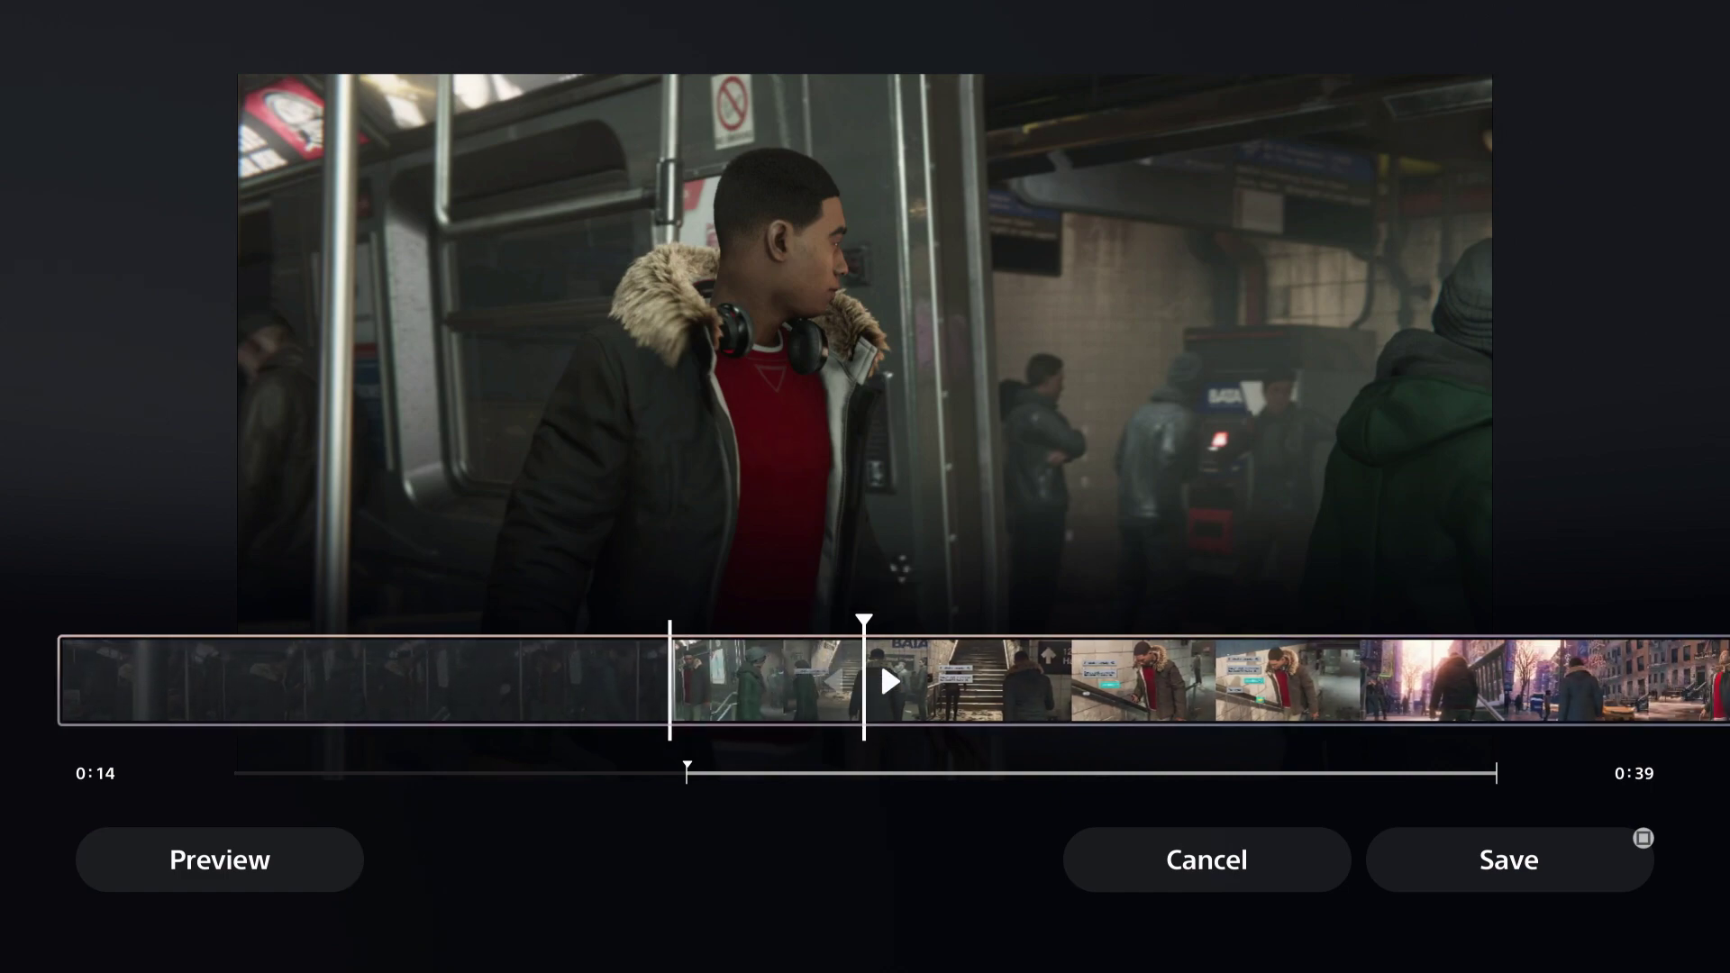
{"action": "key", "text": "Right"}
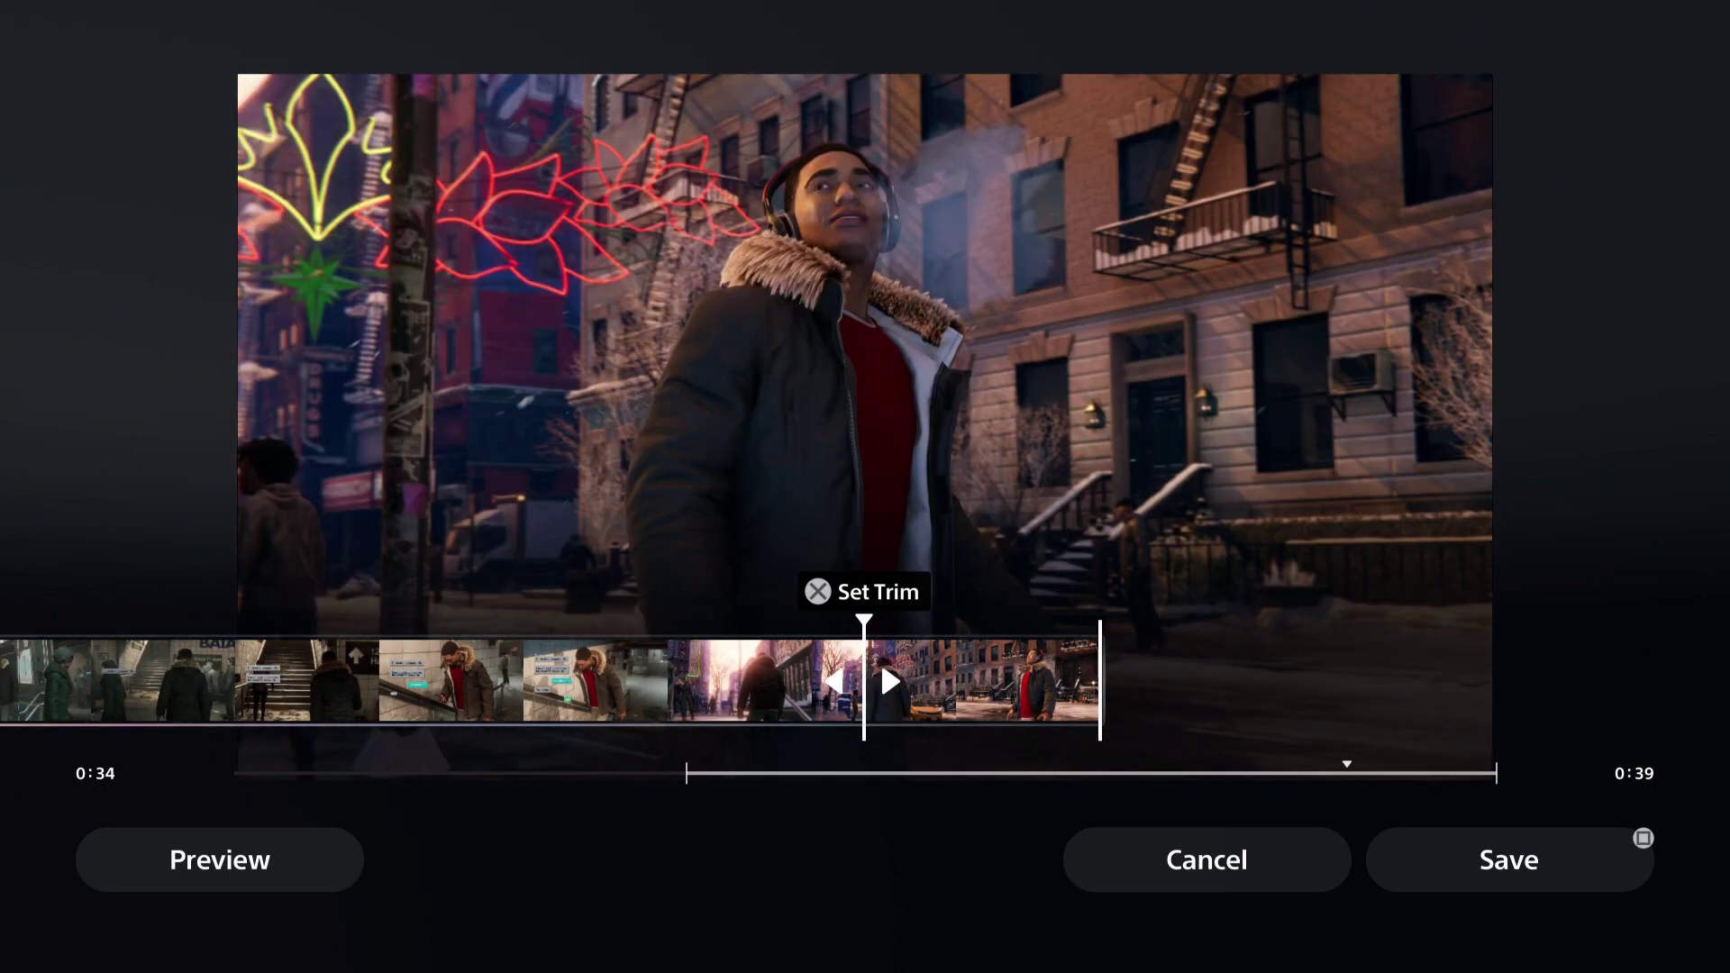
{"action": "key", "text": "Right"}
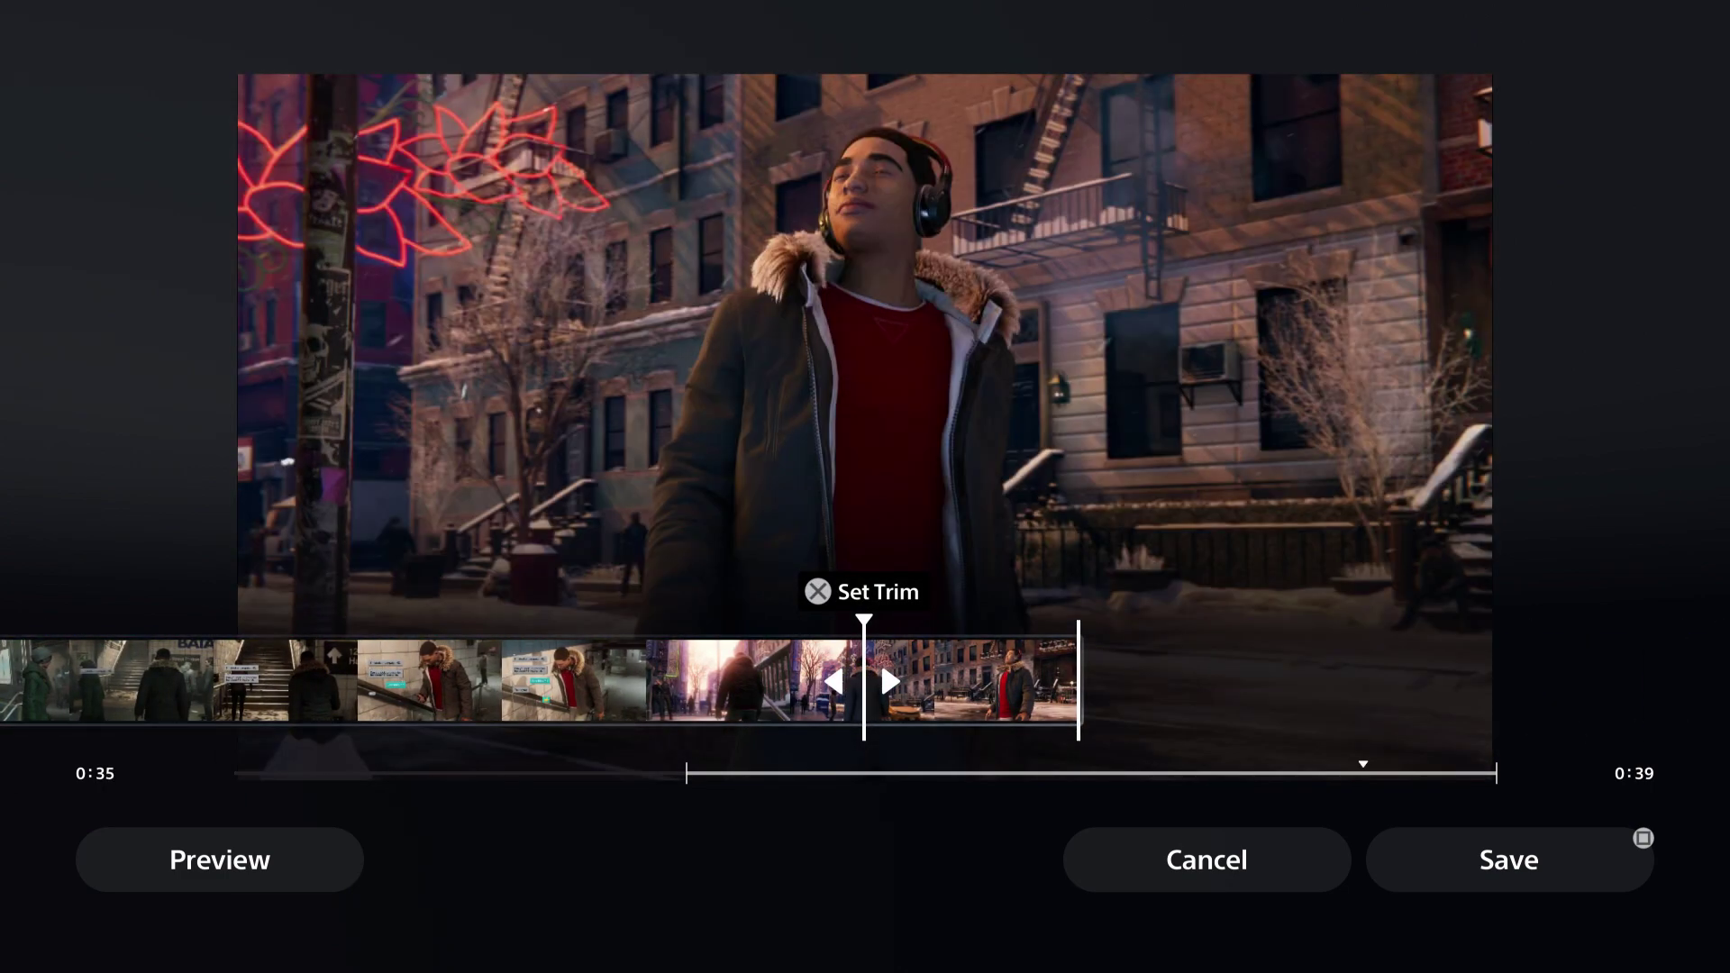
{"action": "key", "text": "Return"}
{"action": "key", "text": "Right"}
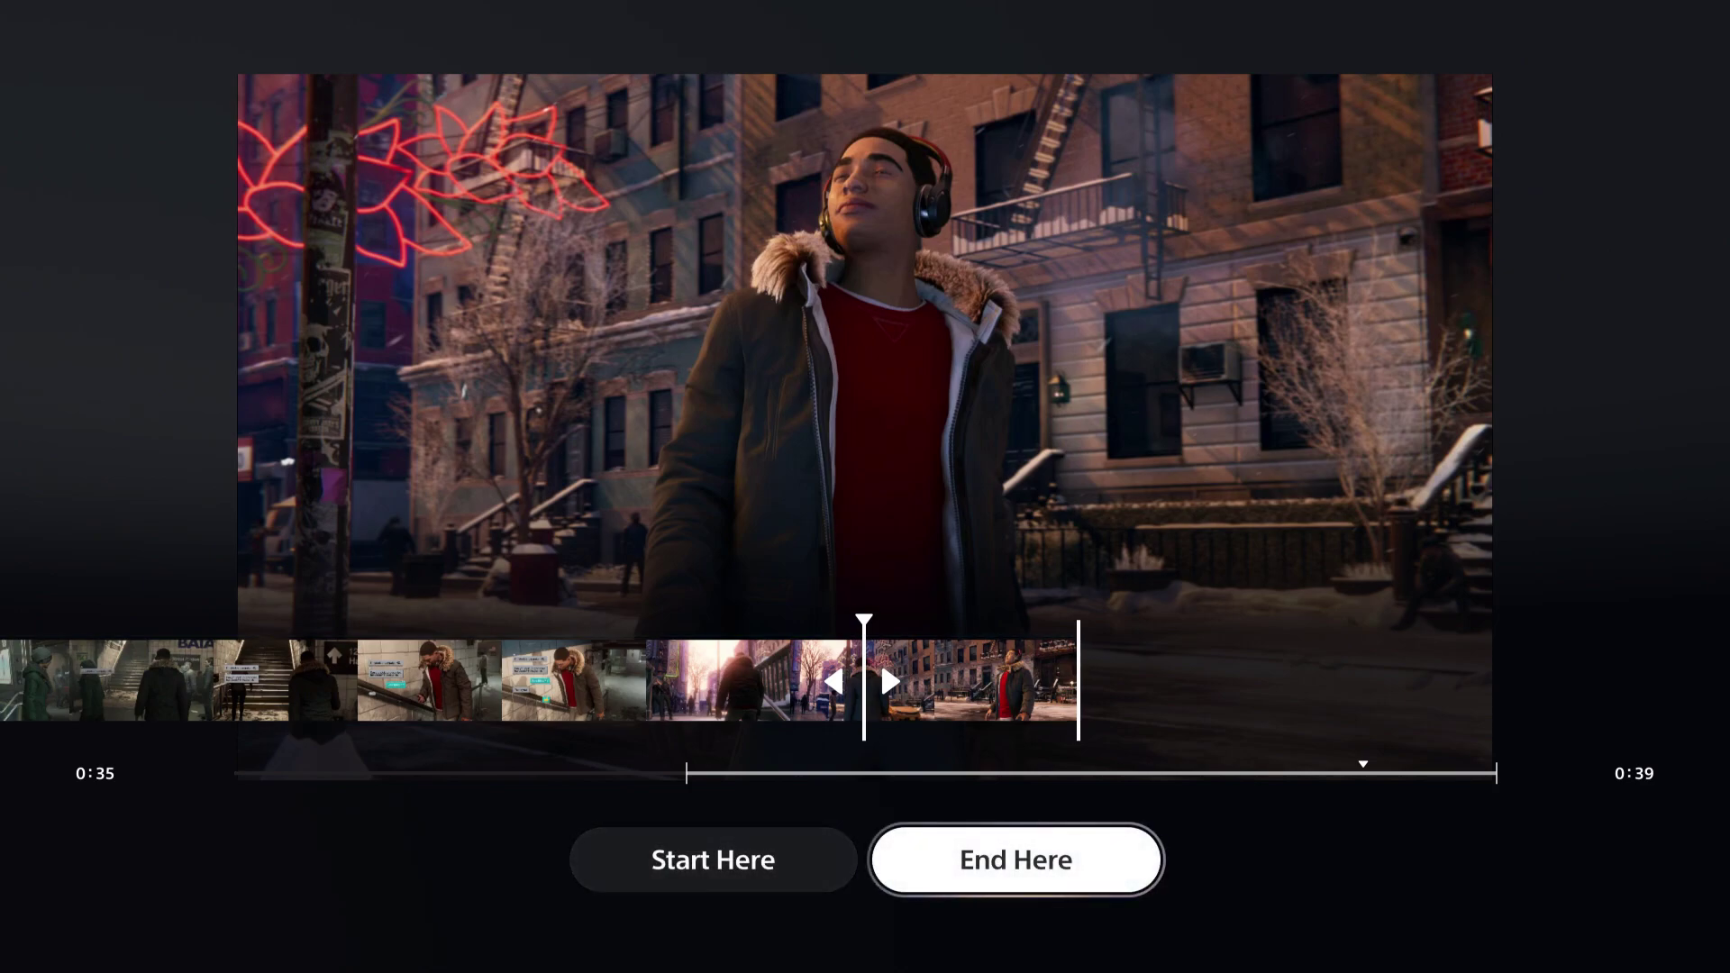
{"action": "key", "text": "Return"}
Bring up the save choices for the trimmed clip, highlight Replace Original, and back out without saving
{"action": "key", "text": "Left"}
{"action": "key", "text": "Left"}
{"action": "key", "text": "Left"}
{"action": "key", "text": "Left"}
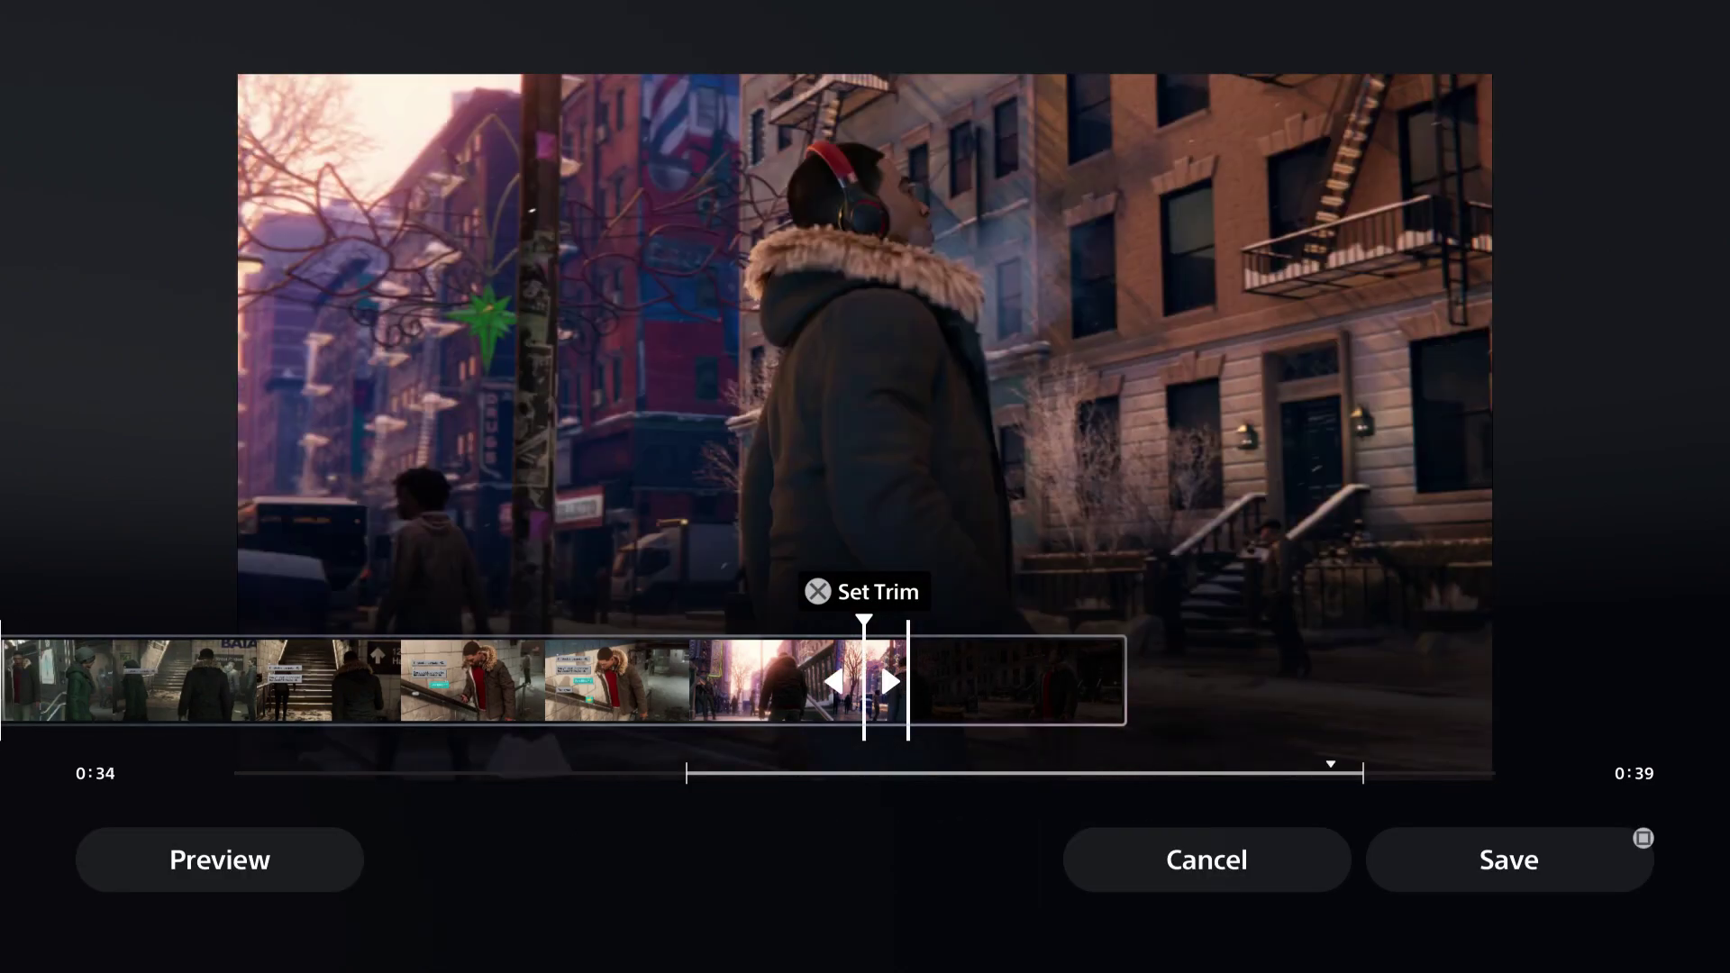
{"action": "key", "text": "Down"}
{"action": "key", "text": "Return"}
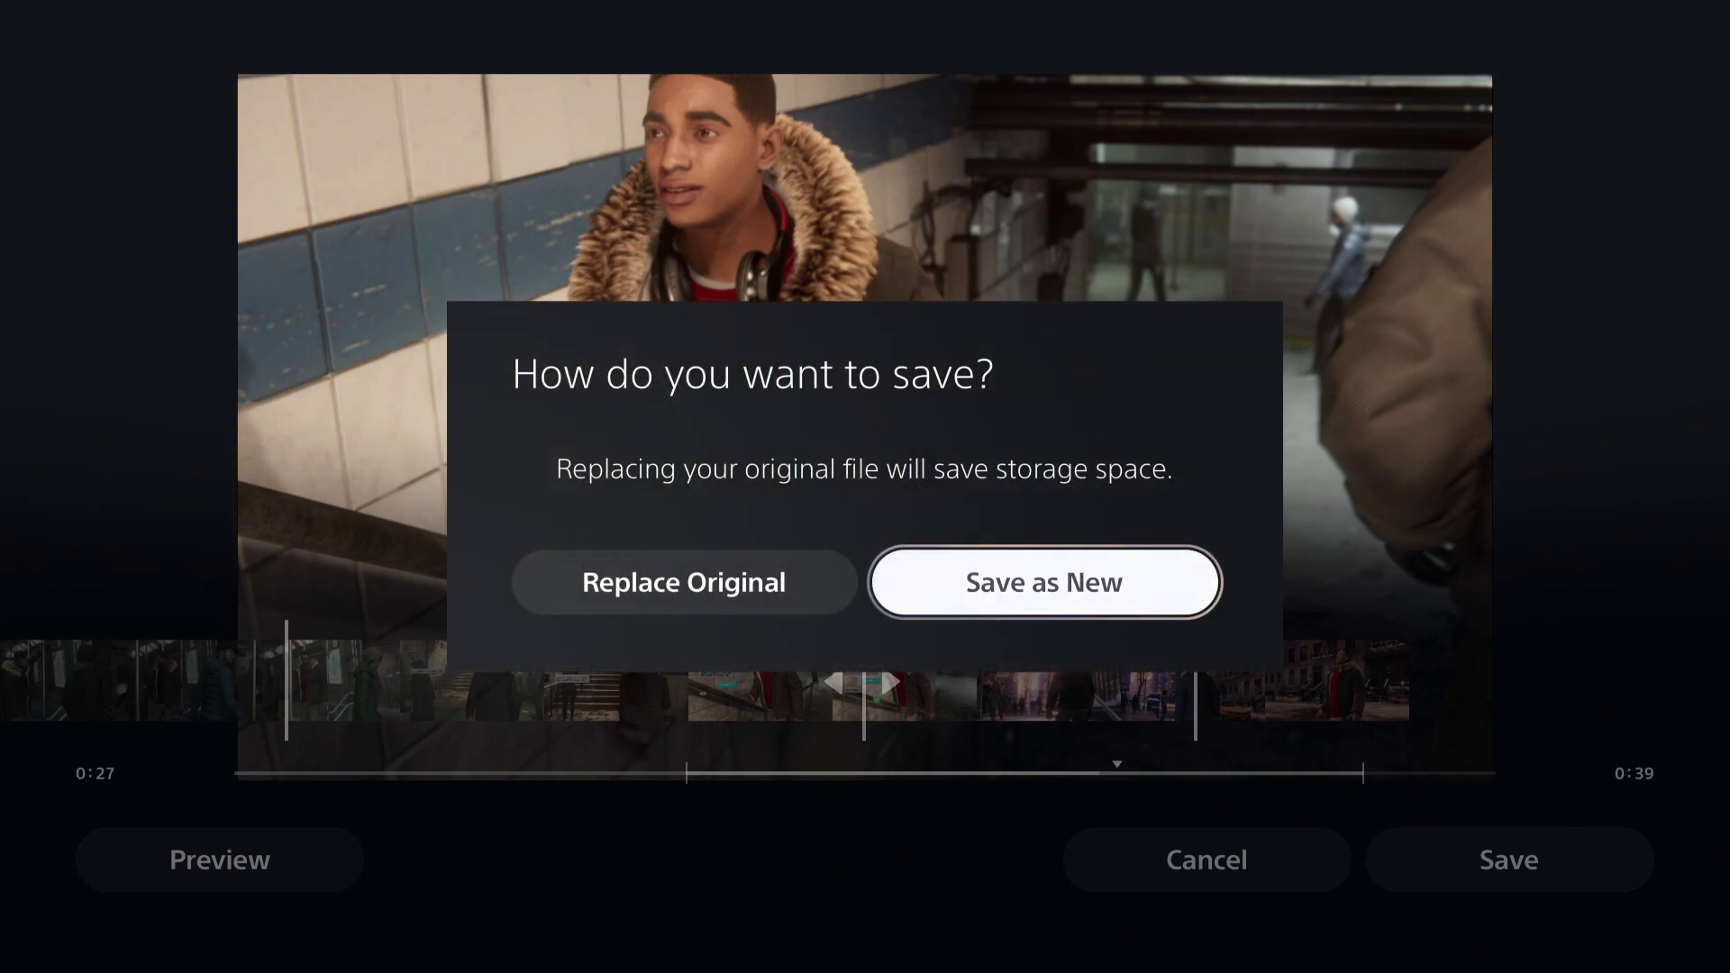
{"action": "key", "text": "Left"}
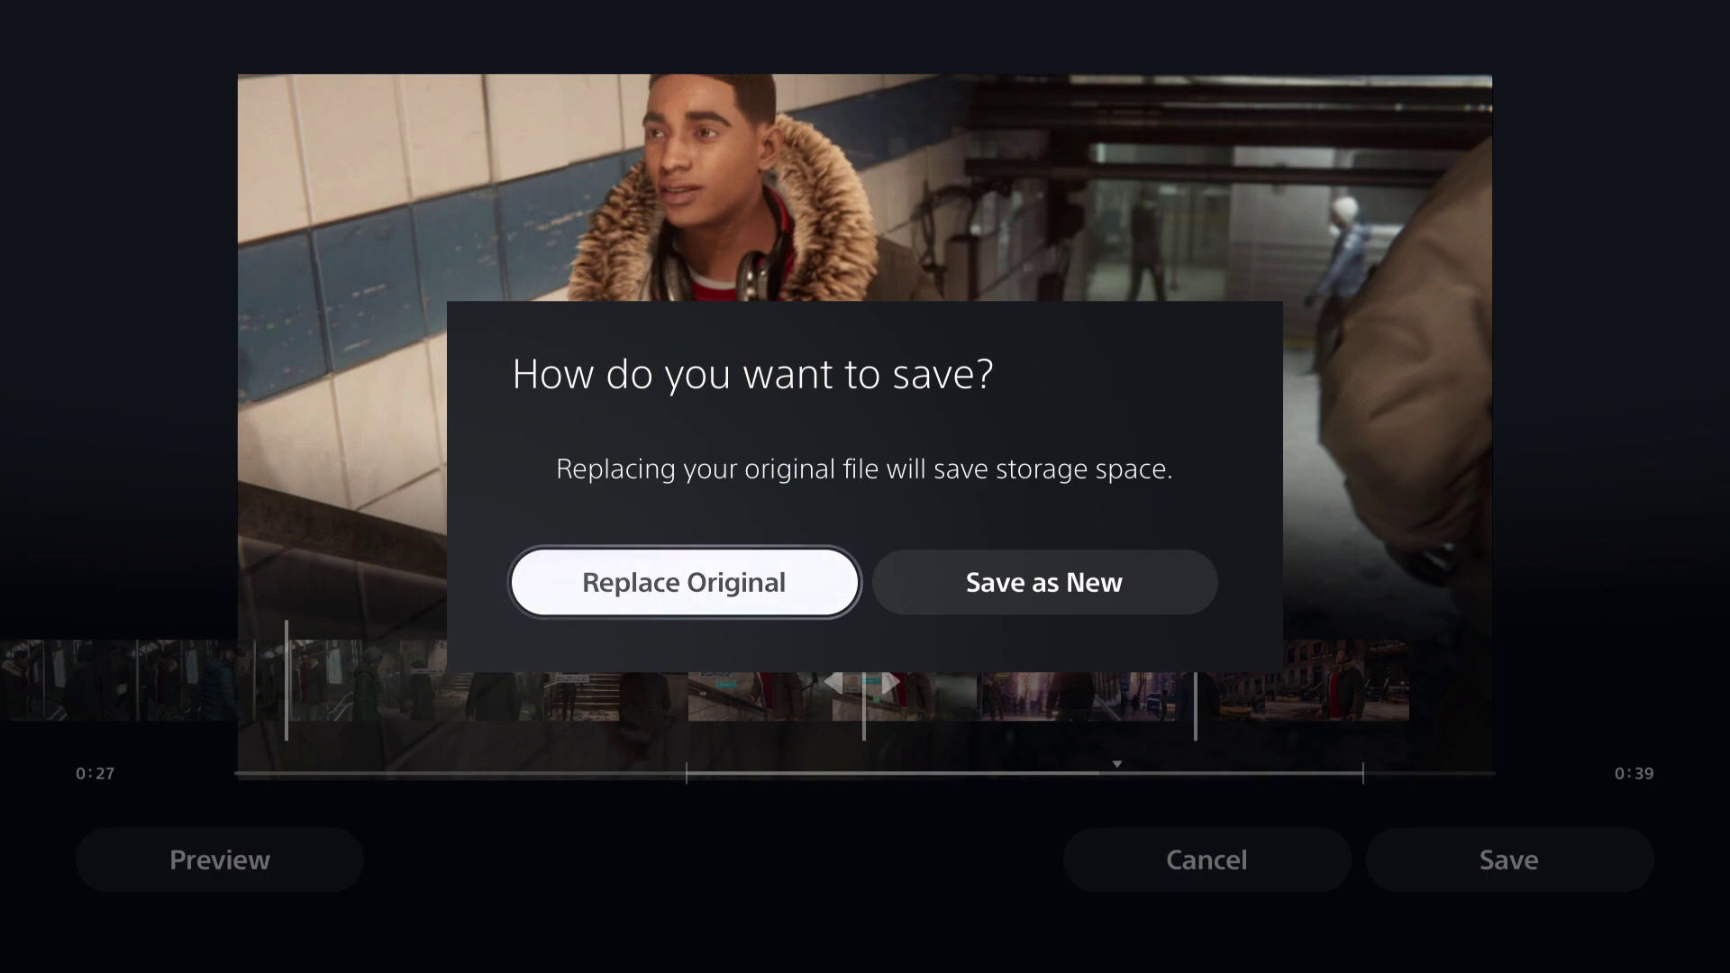
{"action": "key", "text": "Escape"}
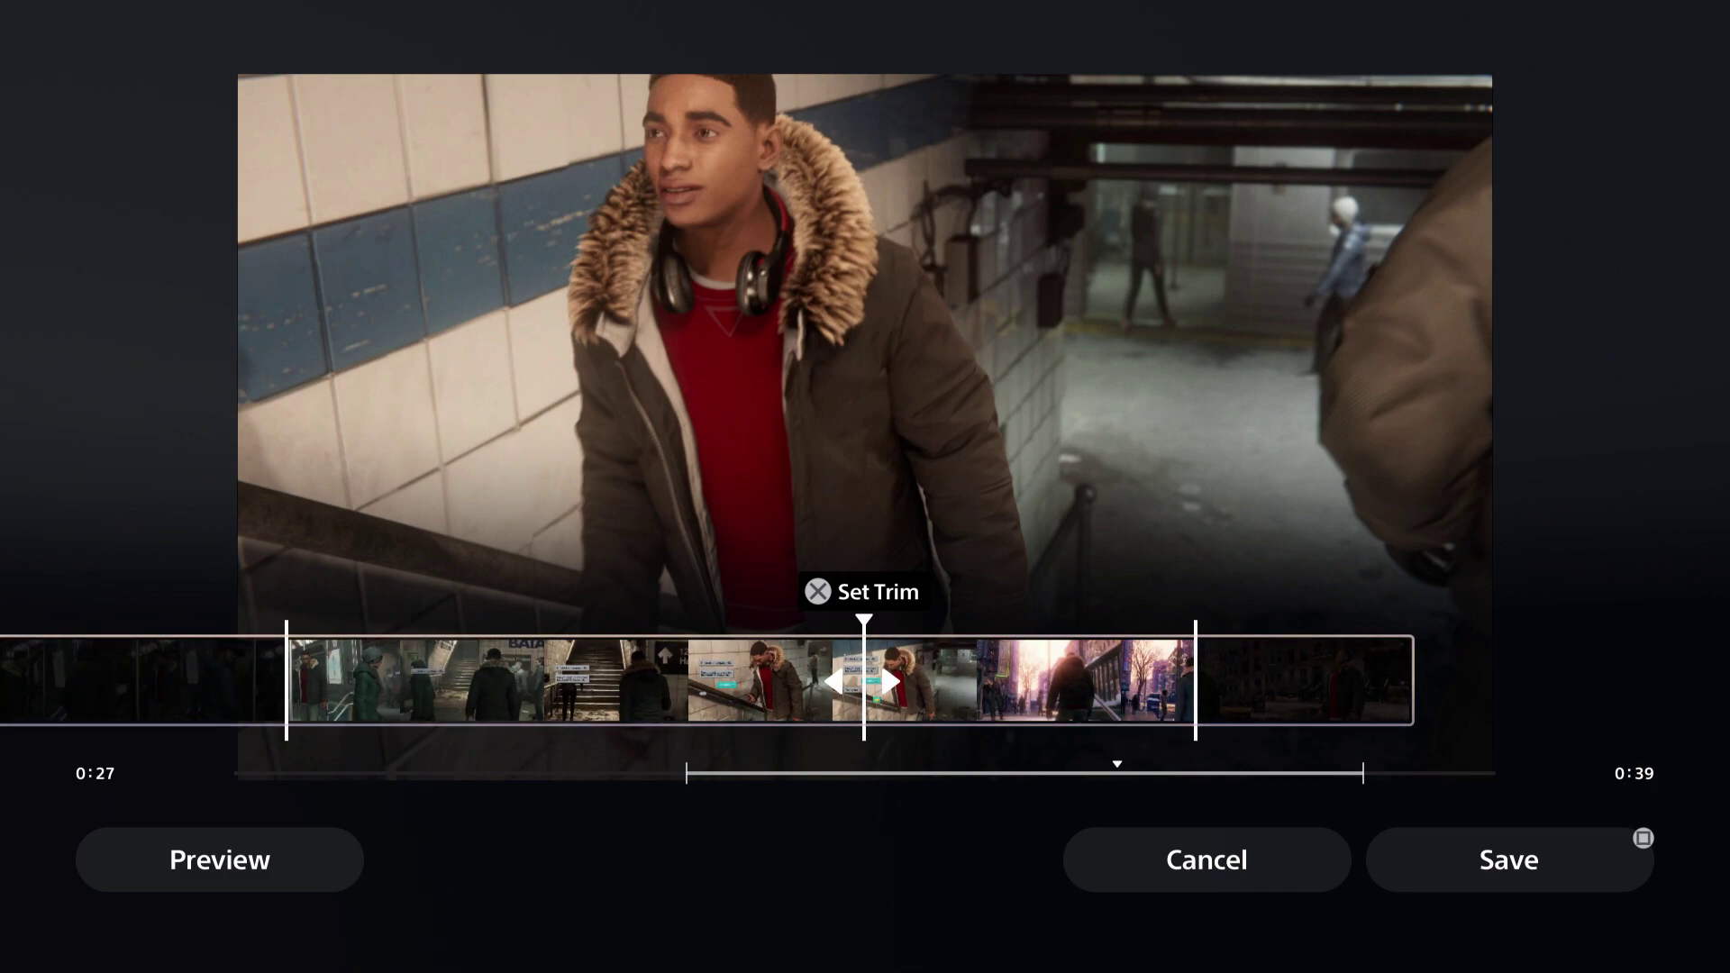
{"action": "key", "text": "Left"}
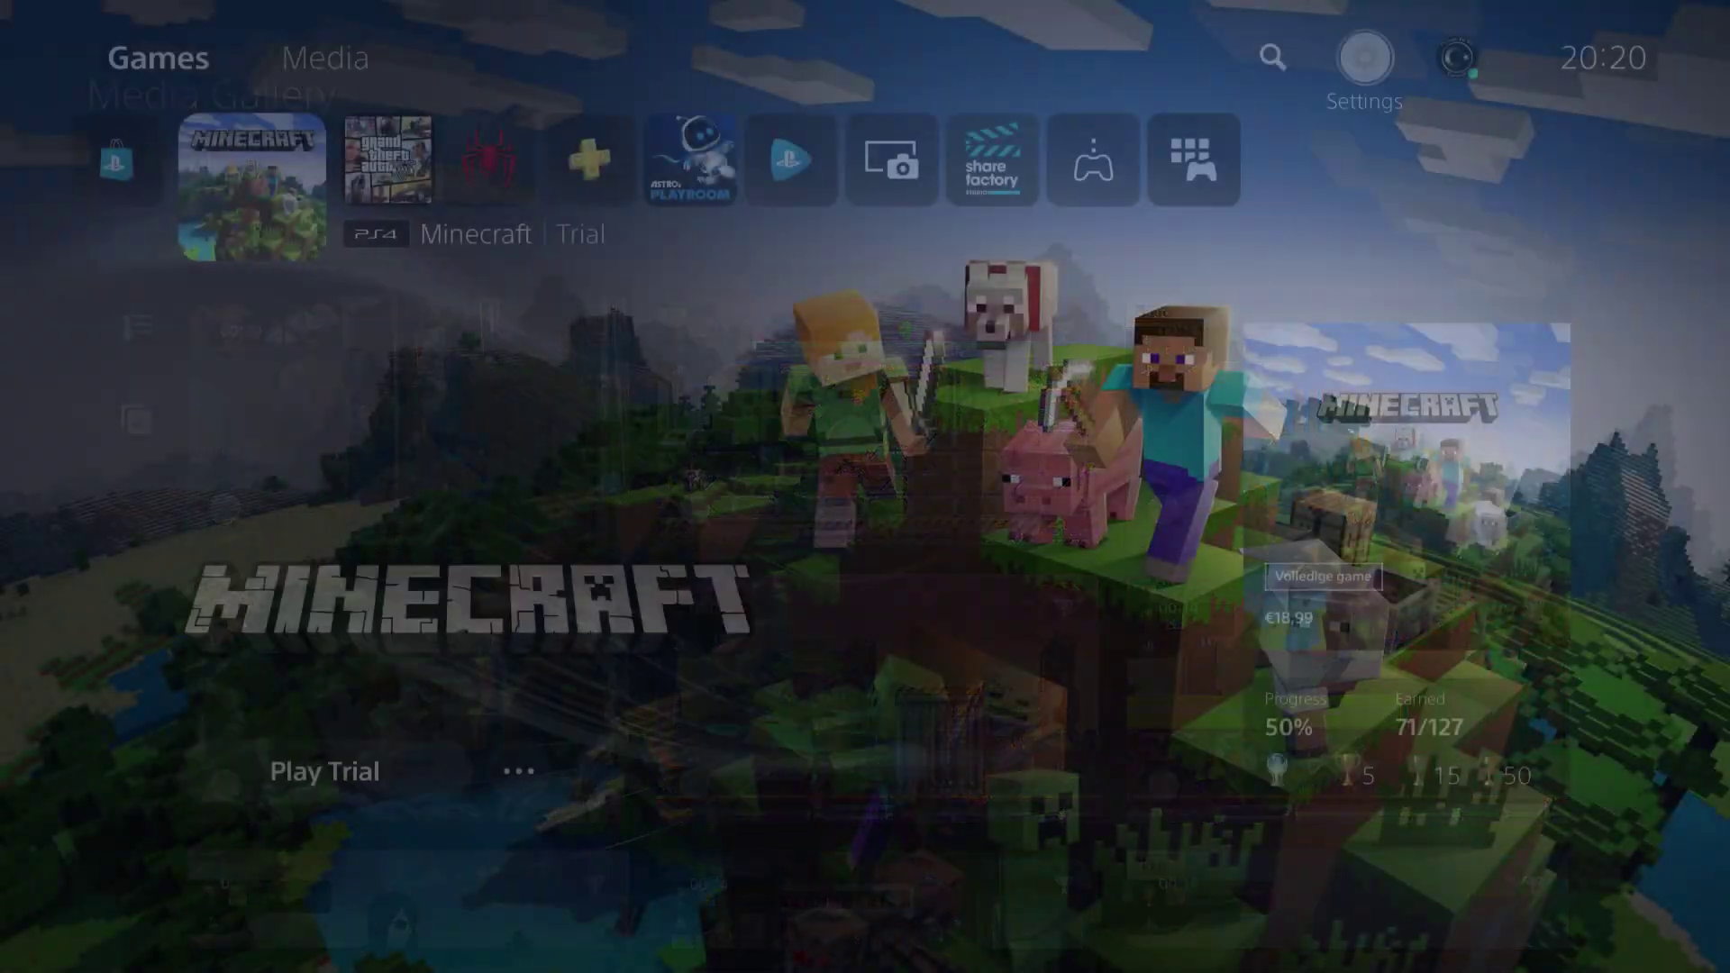
Open the Storage settings from the home screen and enter the Console Storage category list
{"action": "key", "text": "Up"}
{"action": "key", "text": "Right"}
{"action": "key", "text": "Right"}
{"action": "key", "text": "Right"}
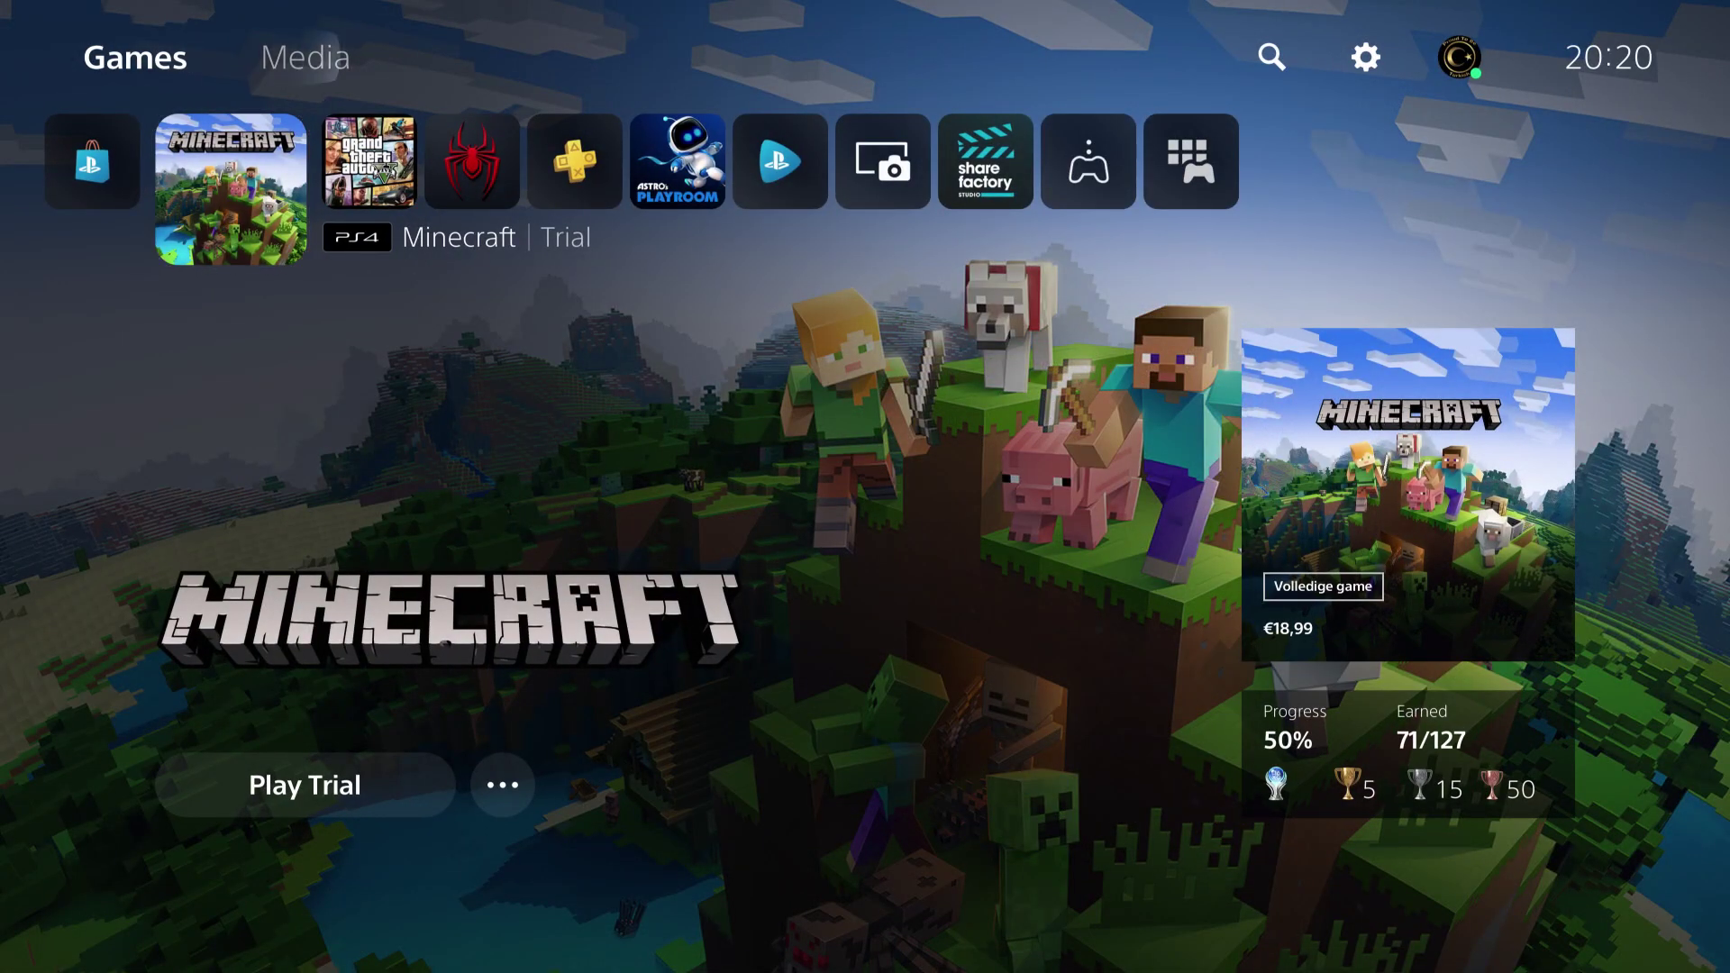
{"action": "key", "text": "Return"}
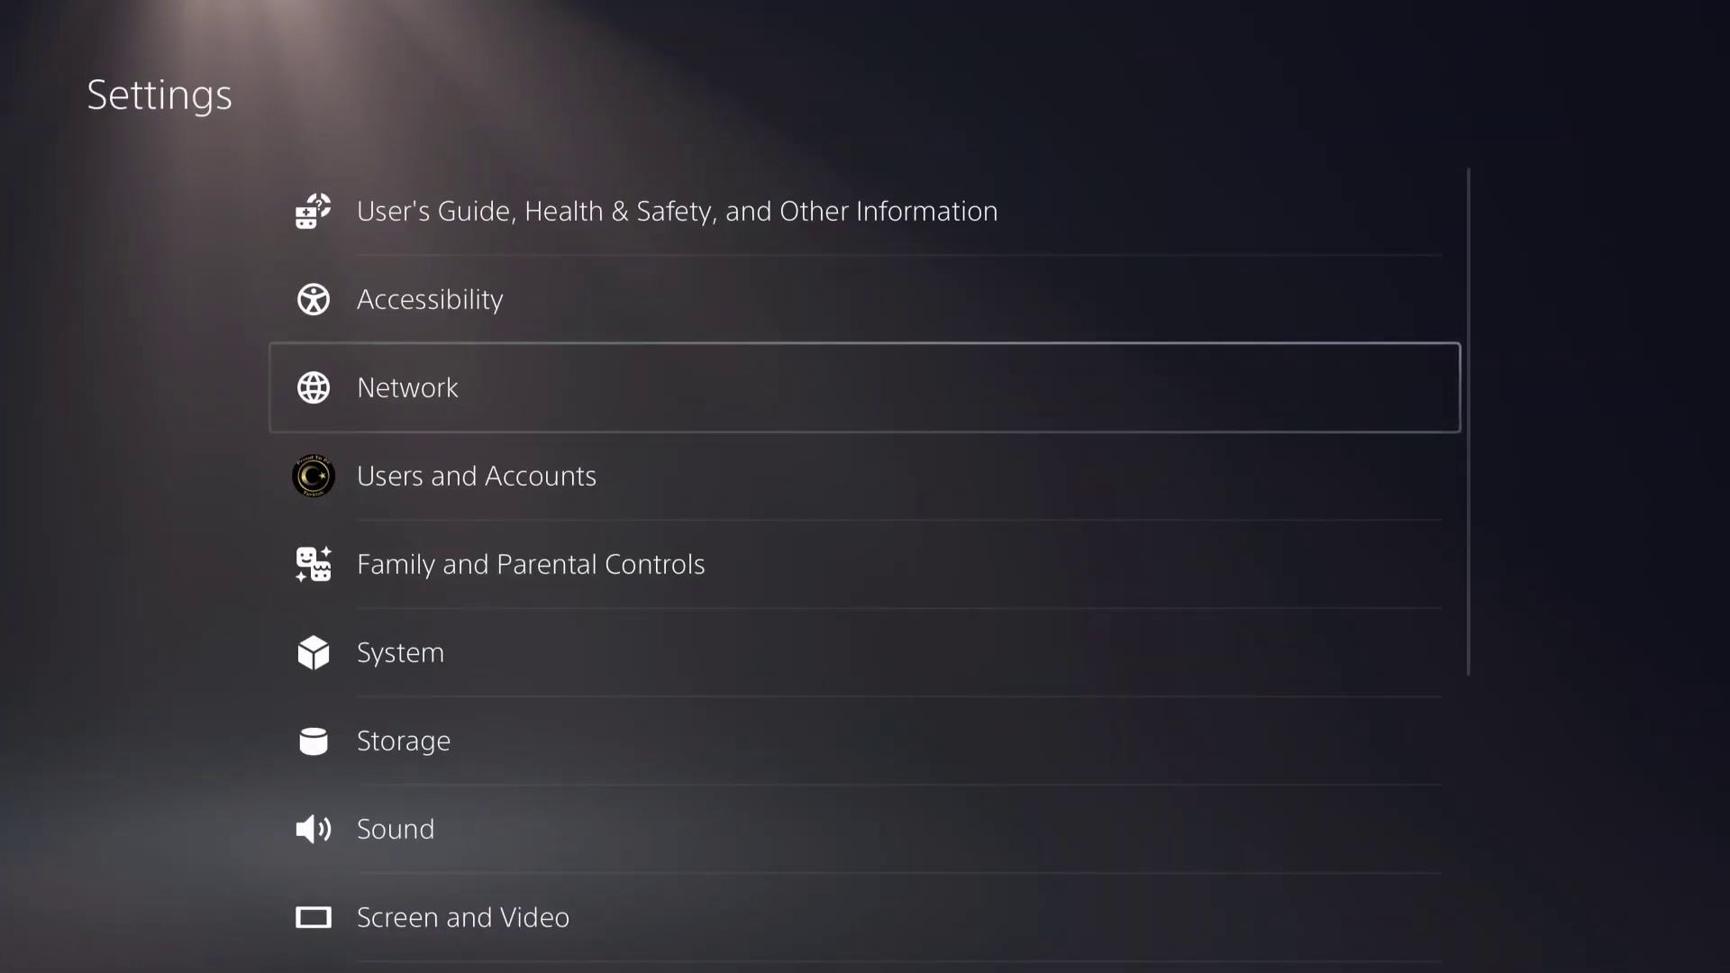
{"action": "key", "text": "Return"}
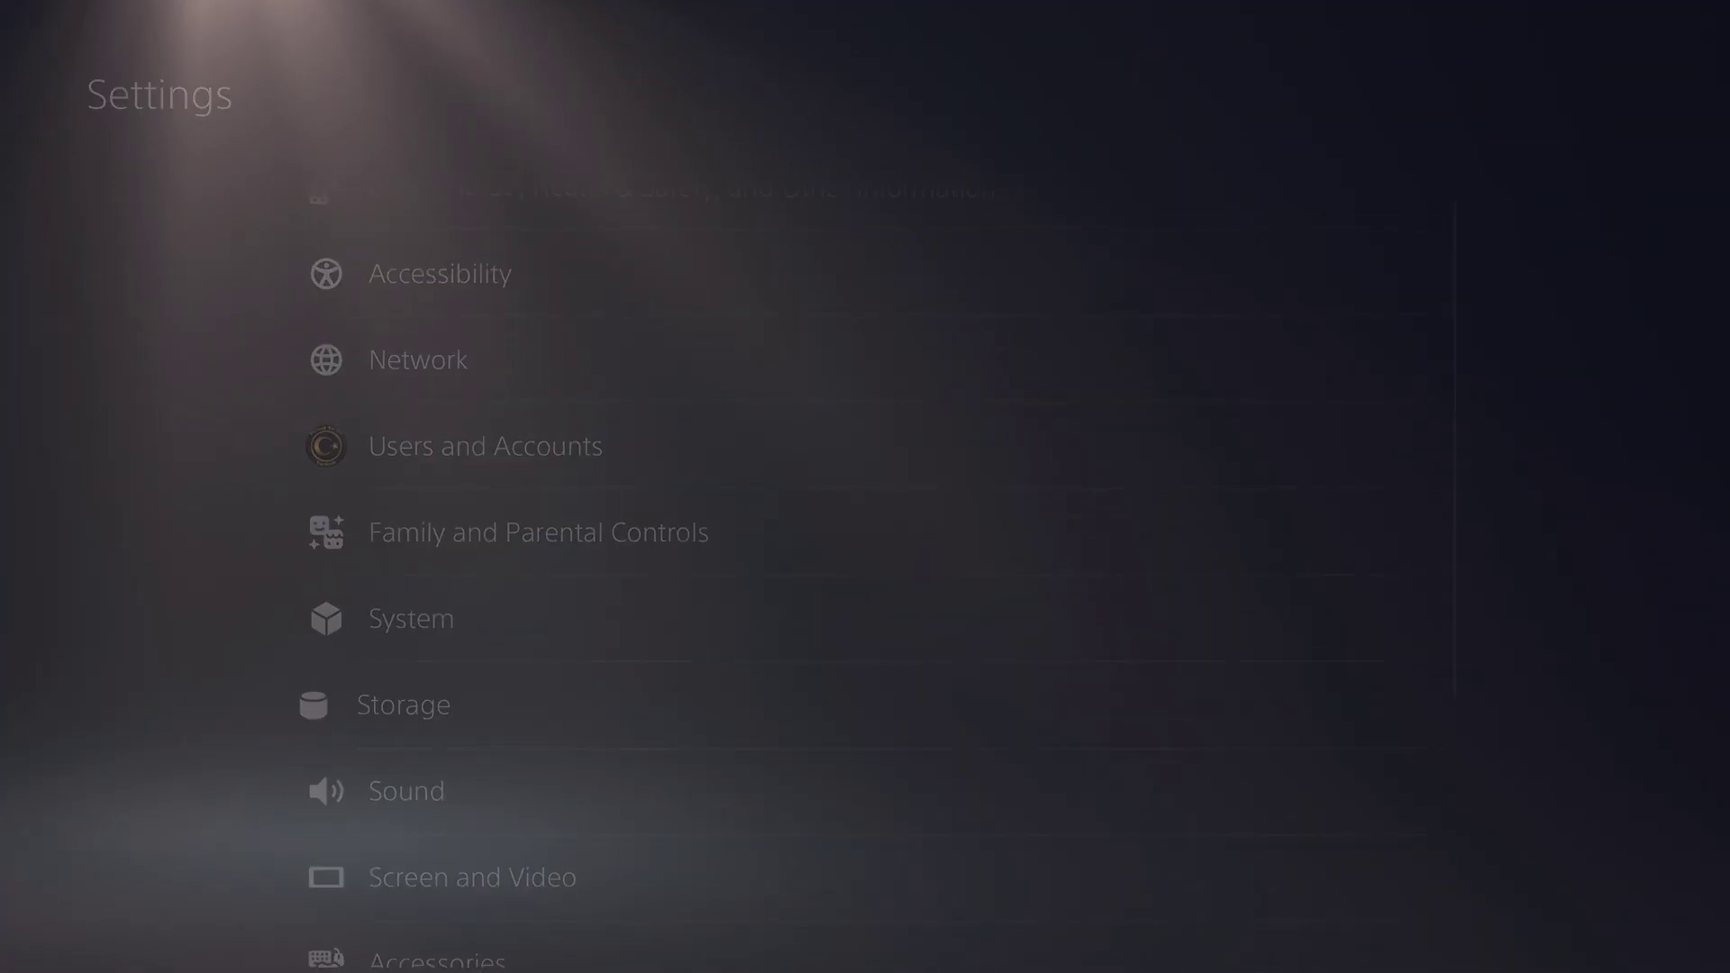
{"action": "key", "text": "Right"}
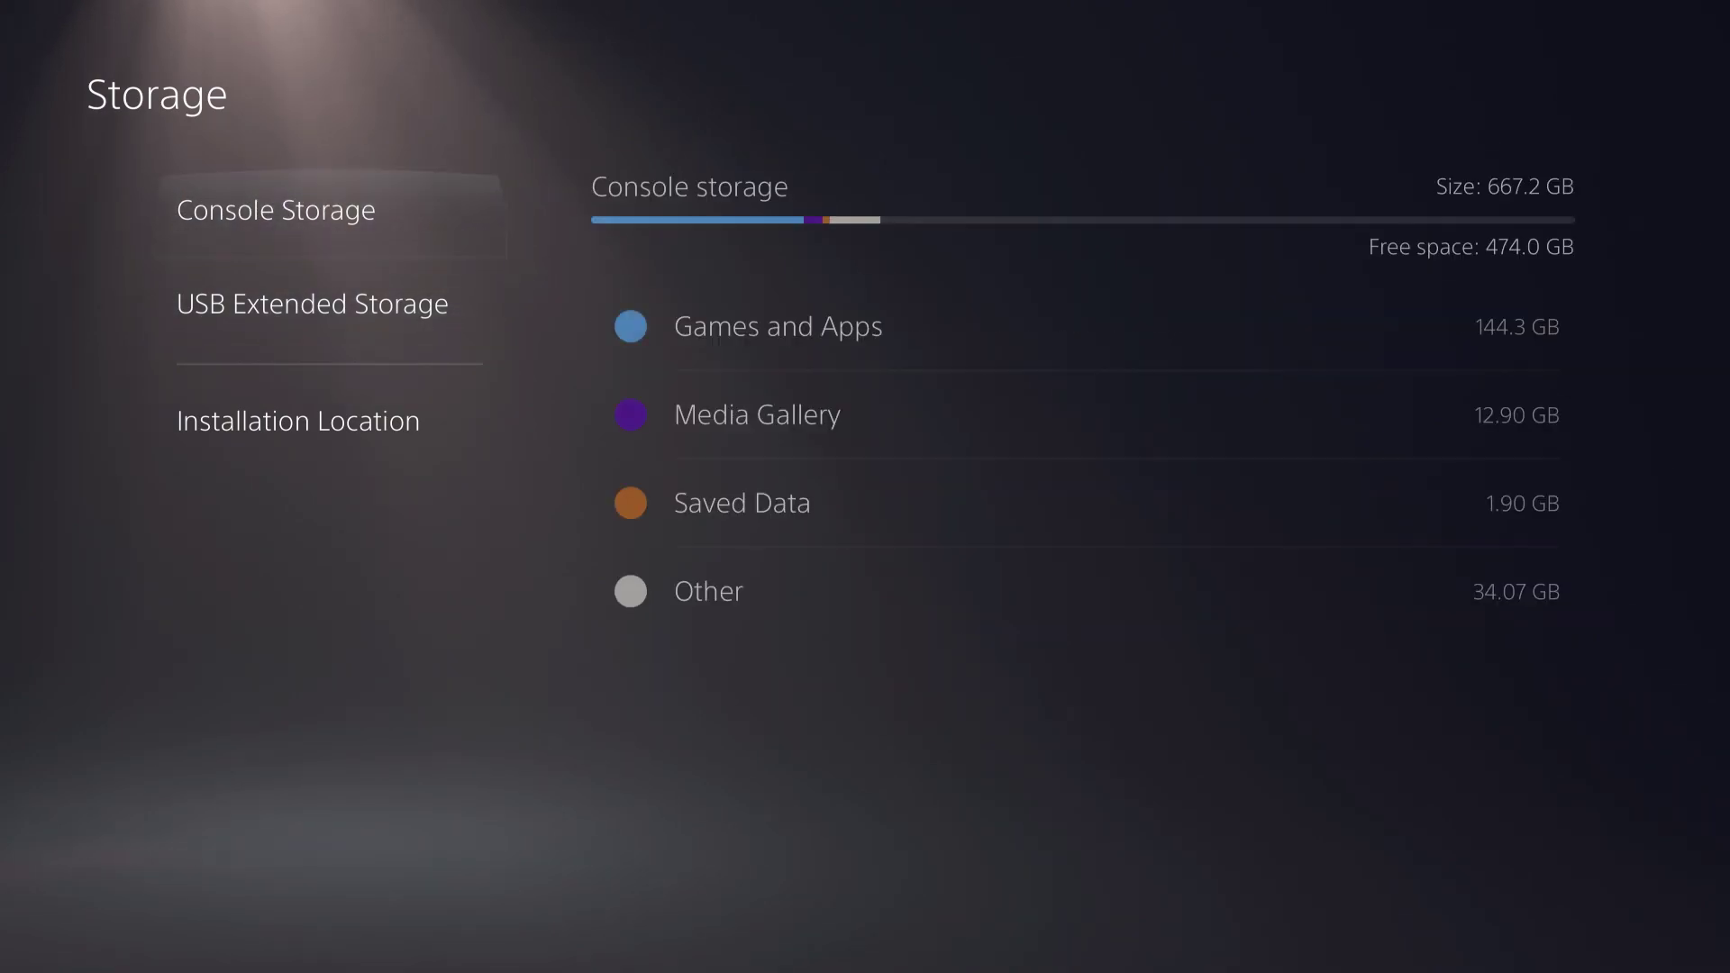
{"action": "key", "text": "Right"}
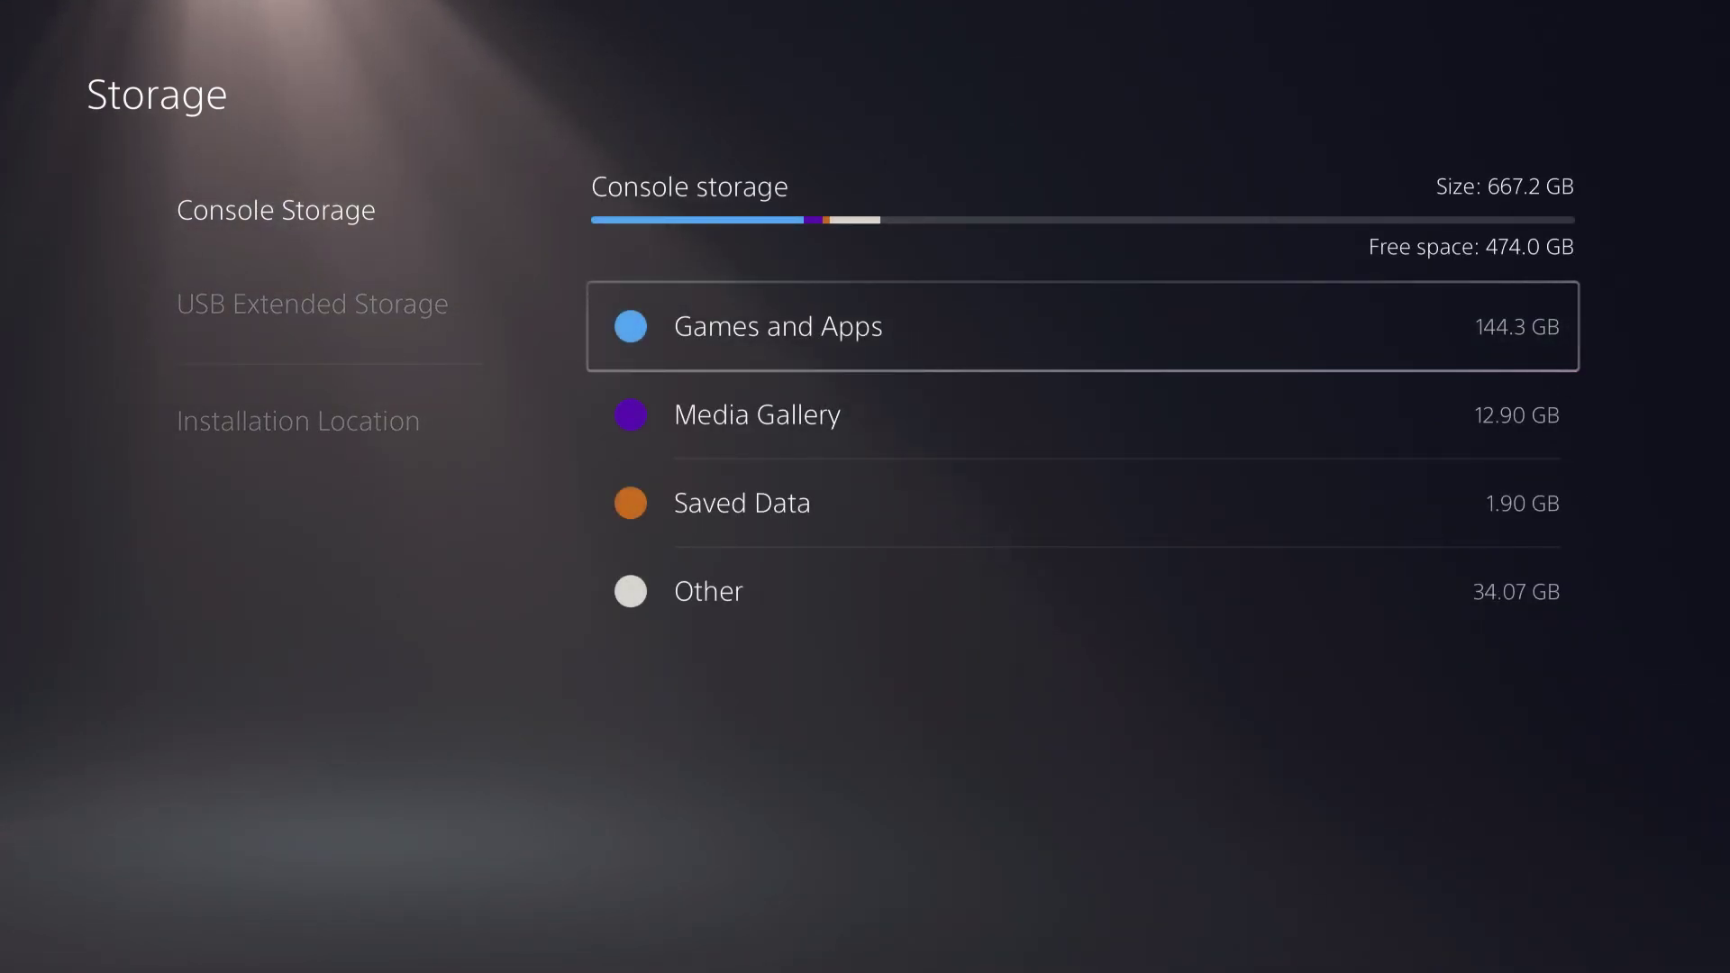
View the PS5 Games and PS4 Games entries under Saved Data and return to the console storage overview
{"action": "key", "text": "Down"}
{"action": "key", "text": "Down"}
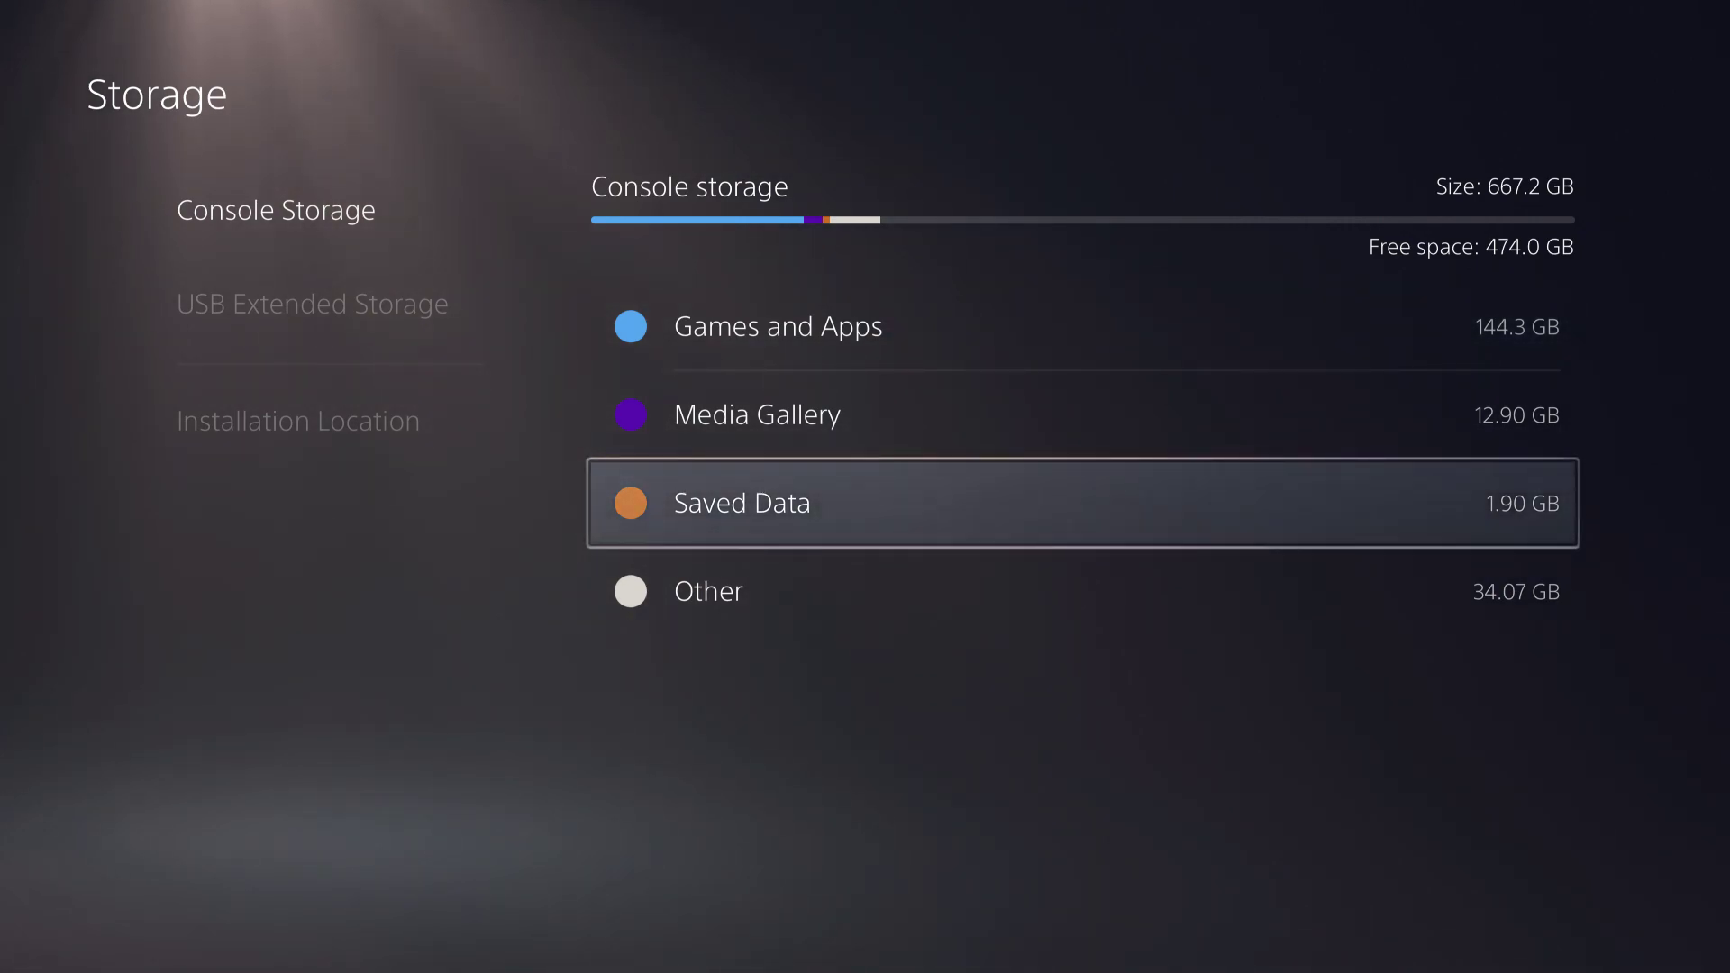
{"action": "key", "text": "Return"}
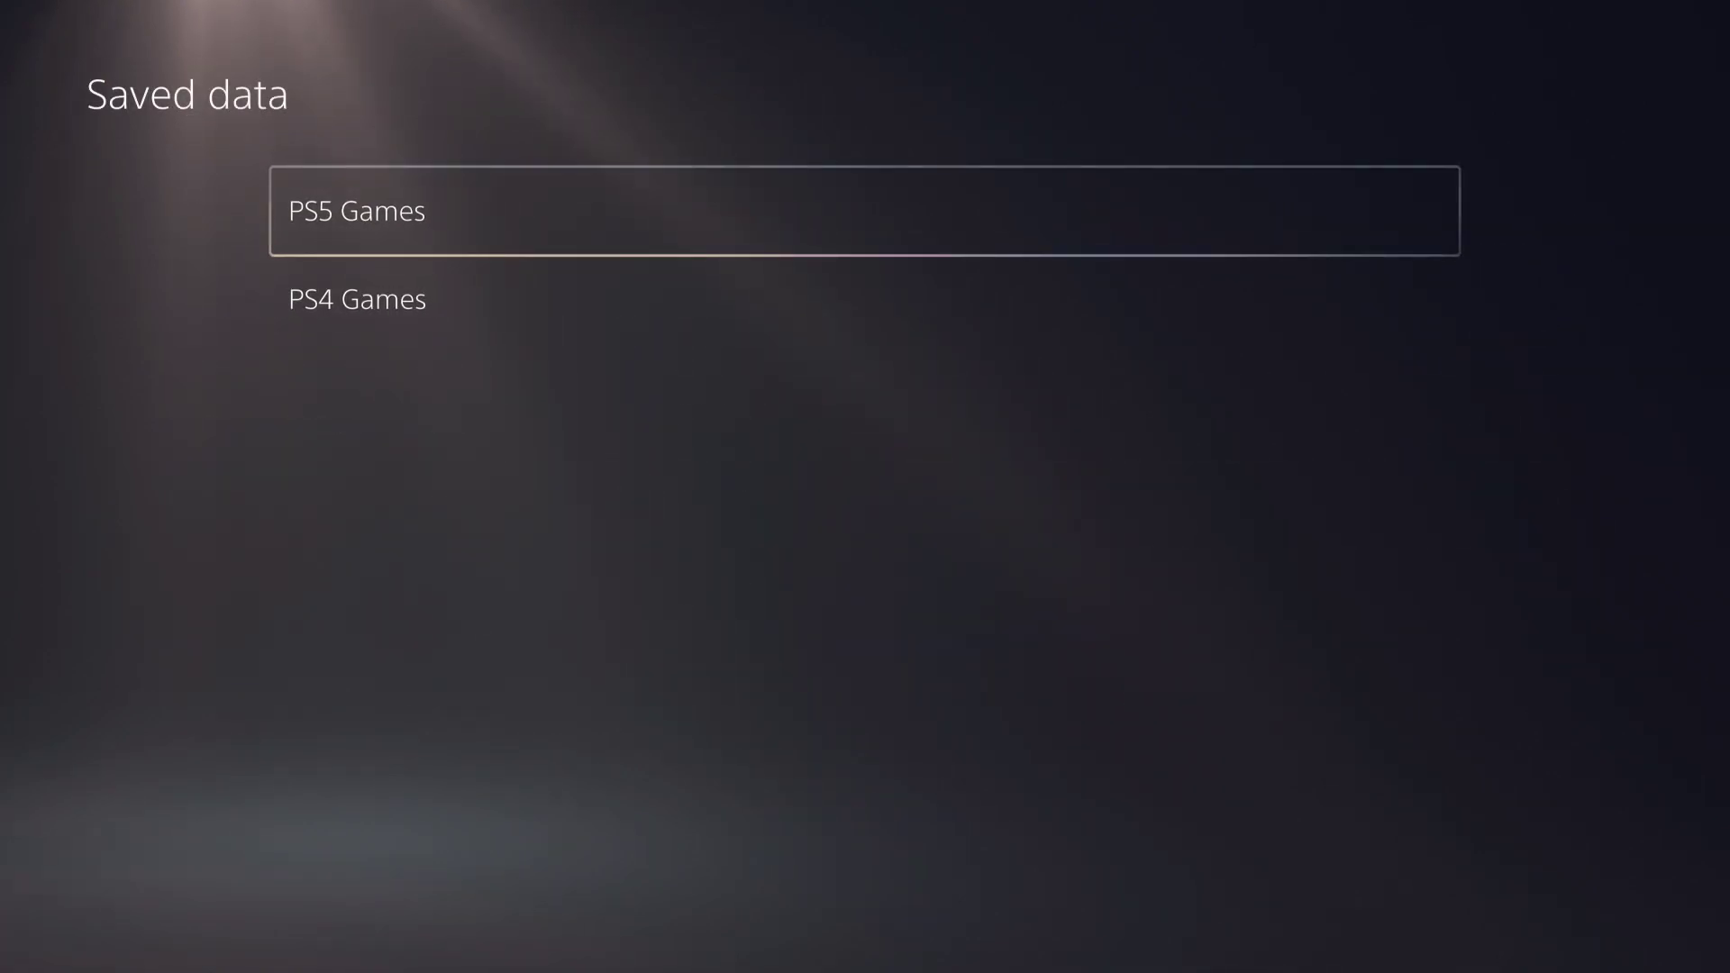
{"action": "key", "text": "Escape"}
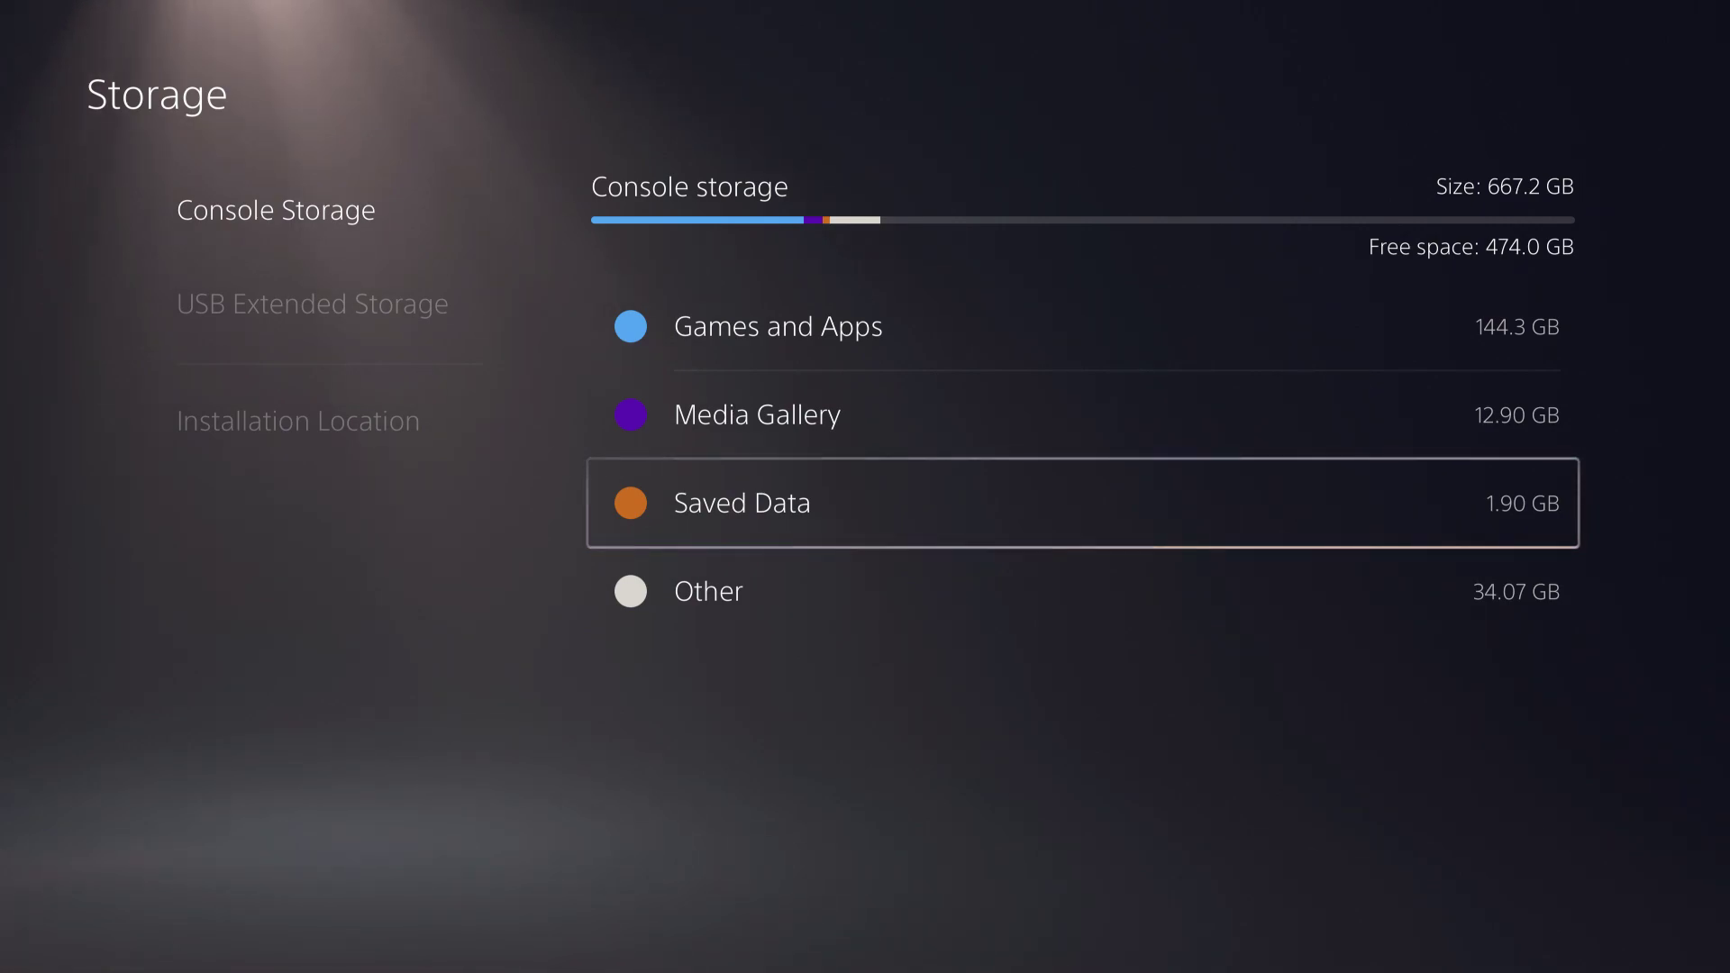
Open the Games and Apps list of the console storage and return to the storage overview
{"action": "key", "text": "Up"}
{"action": "key", "text": "Up"}
{"action": "key", "text": "Return"}
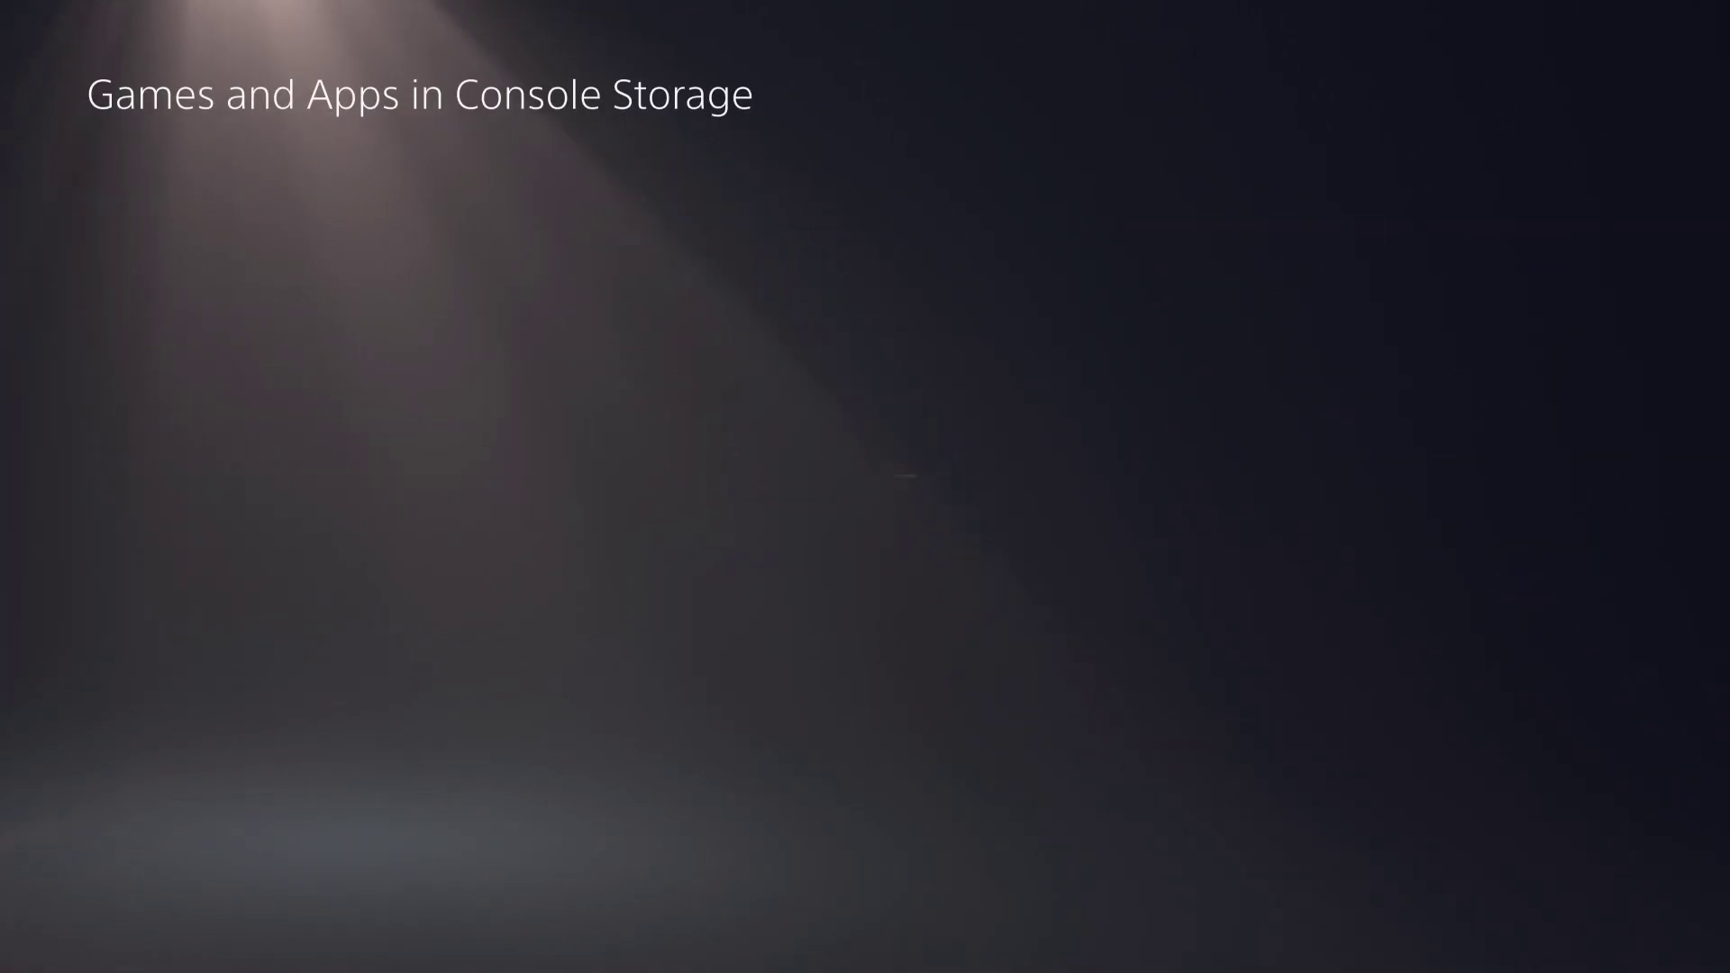
{"action": "key", "text": "Escape"}
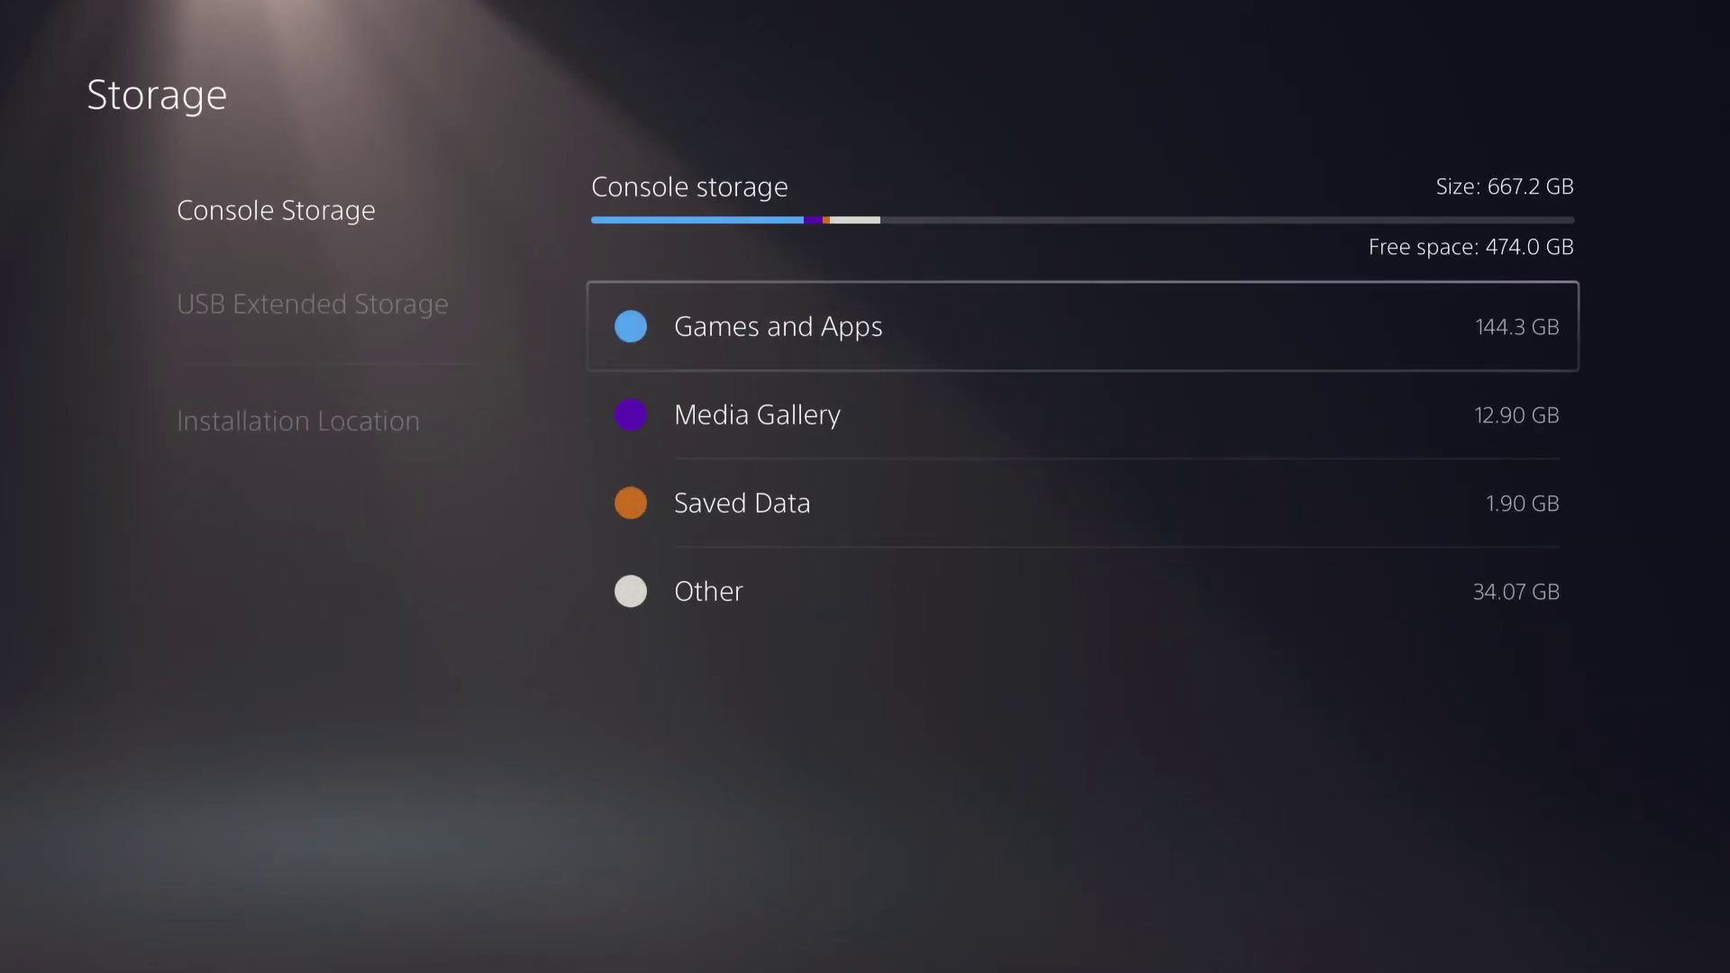
{"action": "key", "text": "Down"}
{"action": "key", "text": "Down"}
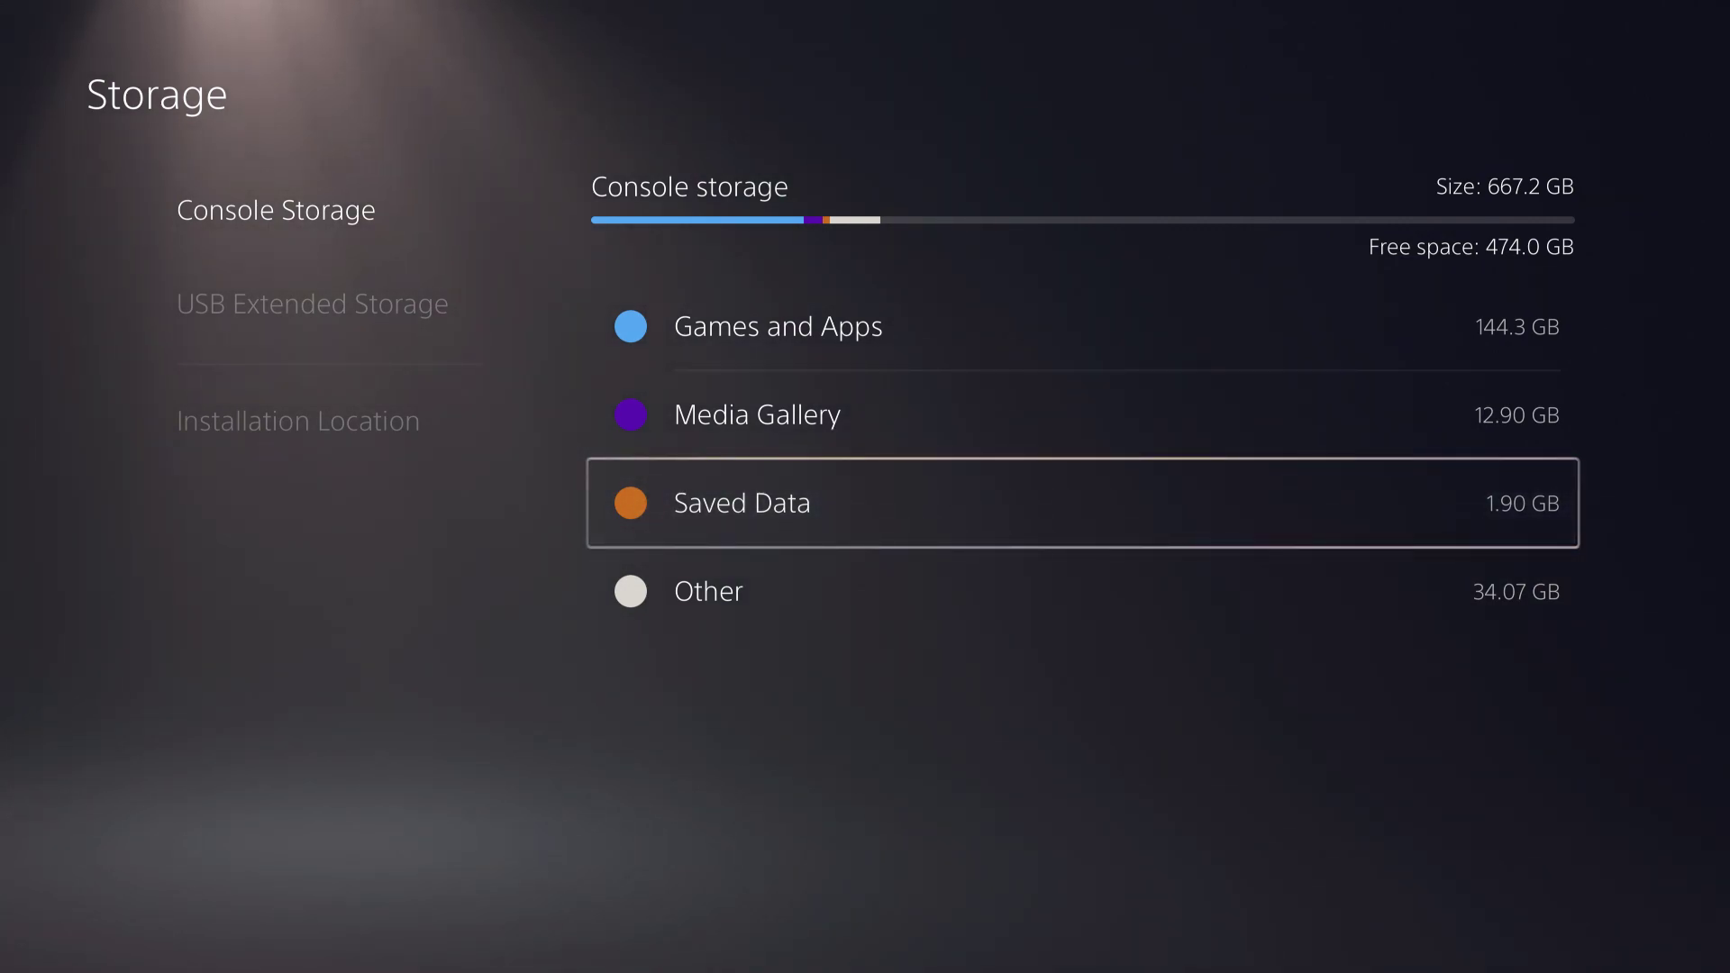
{"action": "key", "text": "Up"}
{"action": "key", "text": "Up"}
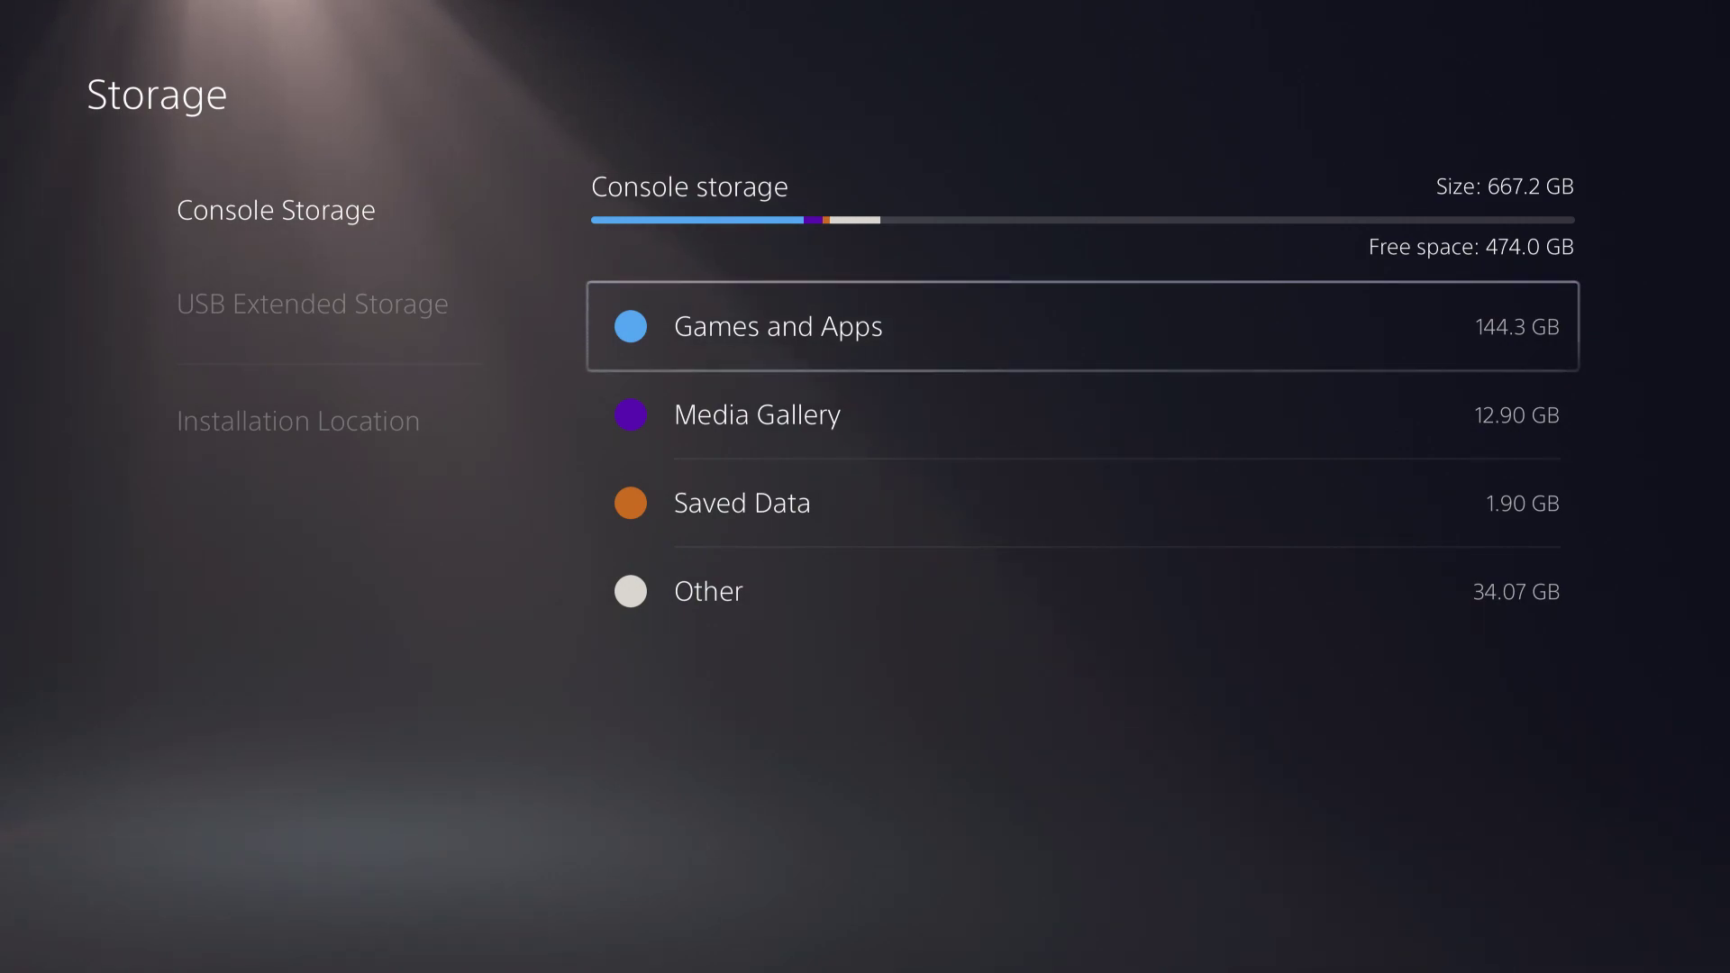
Open the console storage list of saved game data with its Delete option, and return to the storage overview without deleting anything
{"action": "key", "text": "Down"}
{"action": "key", "text": "Down"}
{"action": "key", "text": "Down"}
{"action": "key", "text": "Up"}
{"action": "key", "text": "Return"}
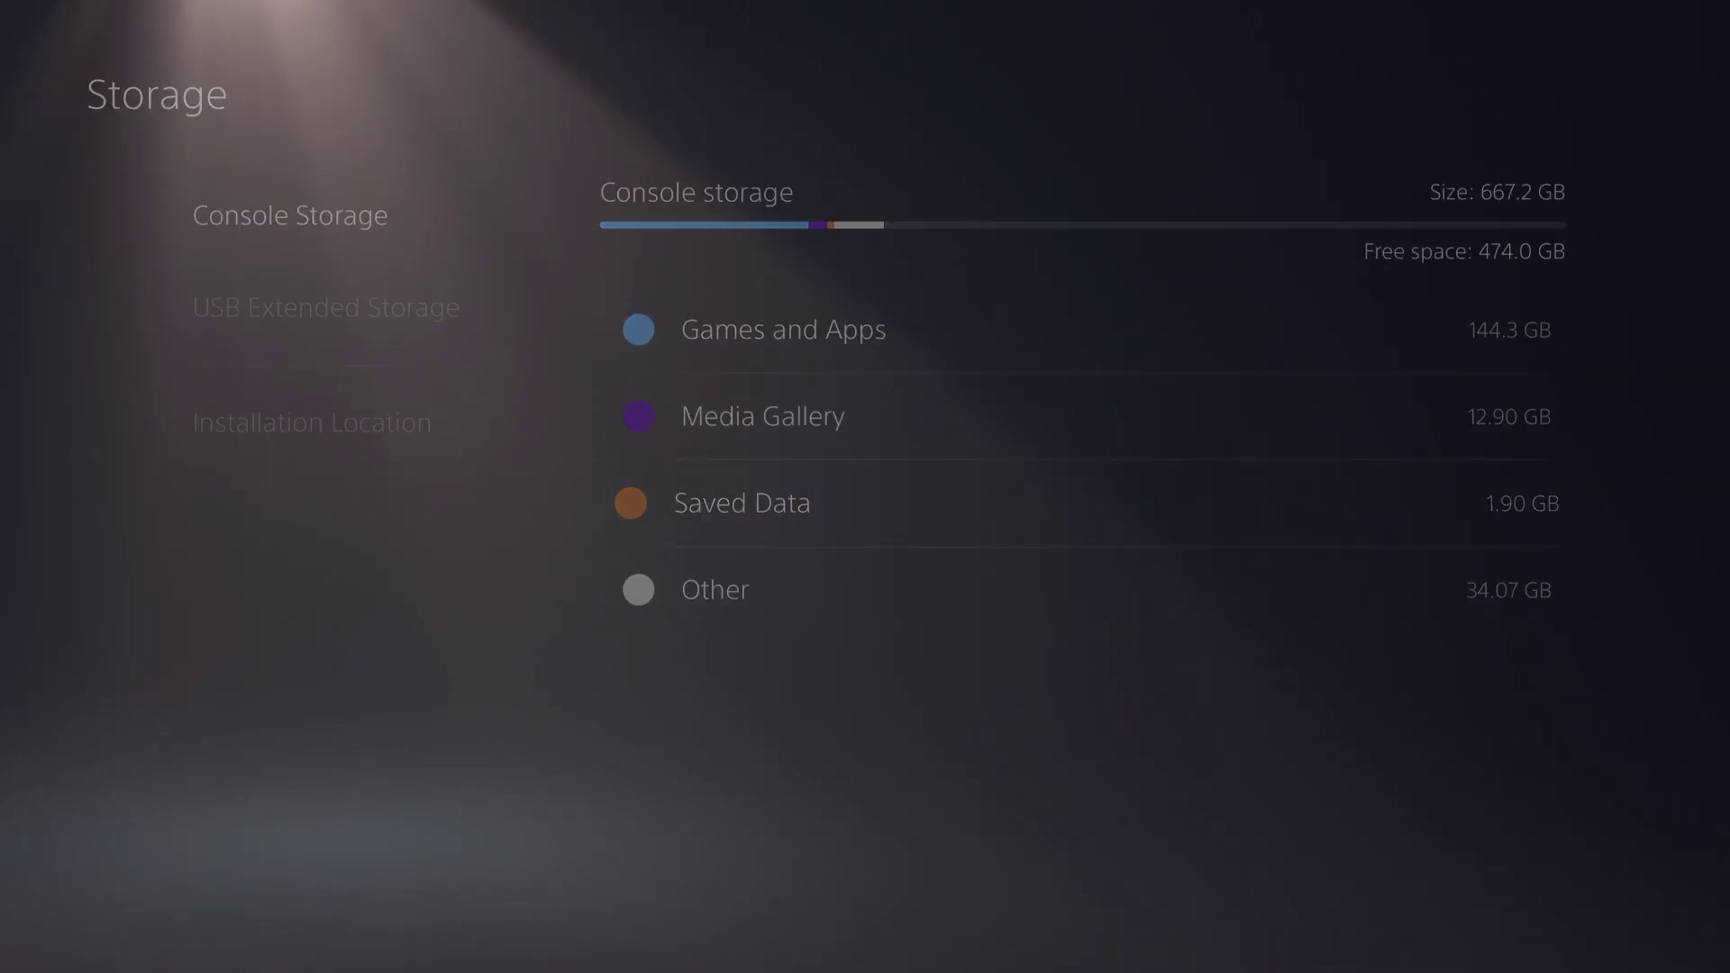
{"action": "key", "text": "Up"}
{"action": "key", "text": "Return"}
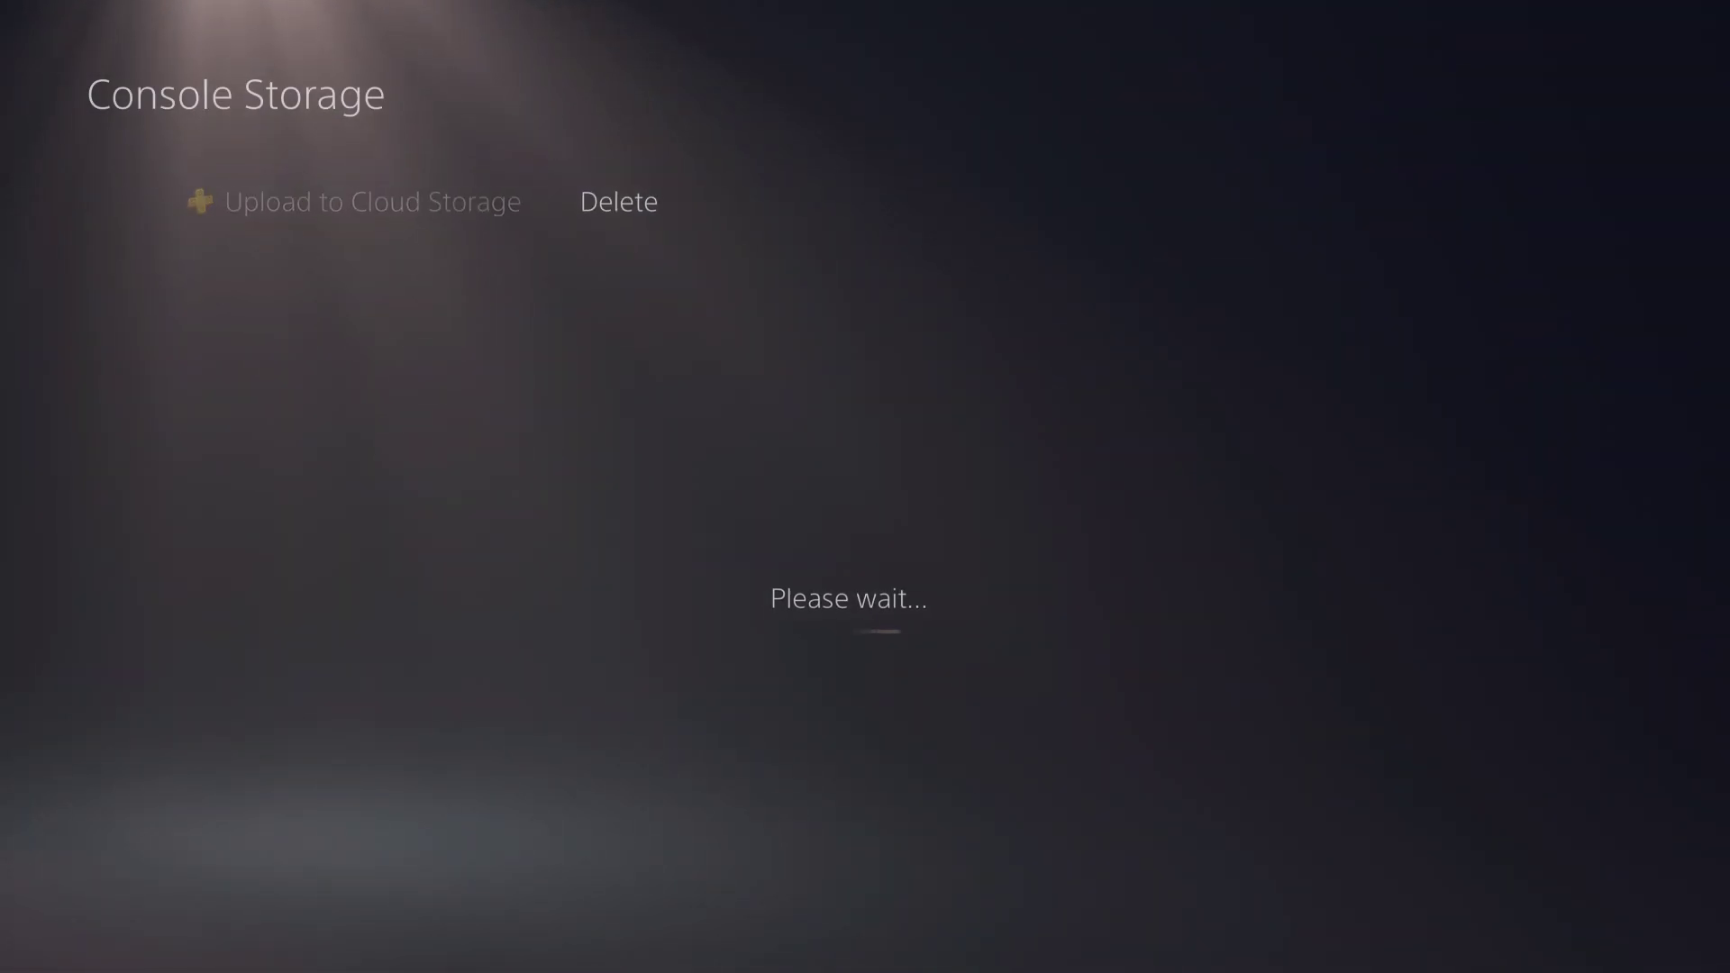
{"action": "key", "text": "Escape"}
{"action": "key", "text": "Escape"}
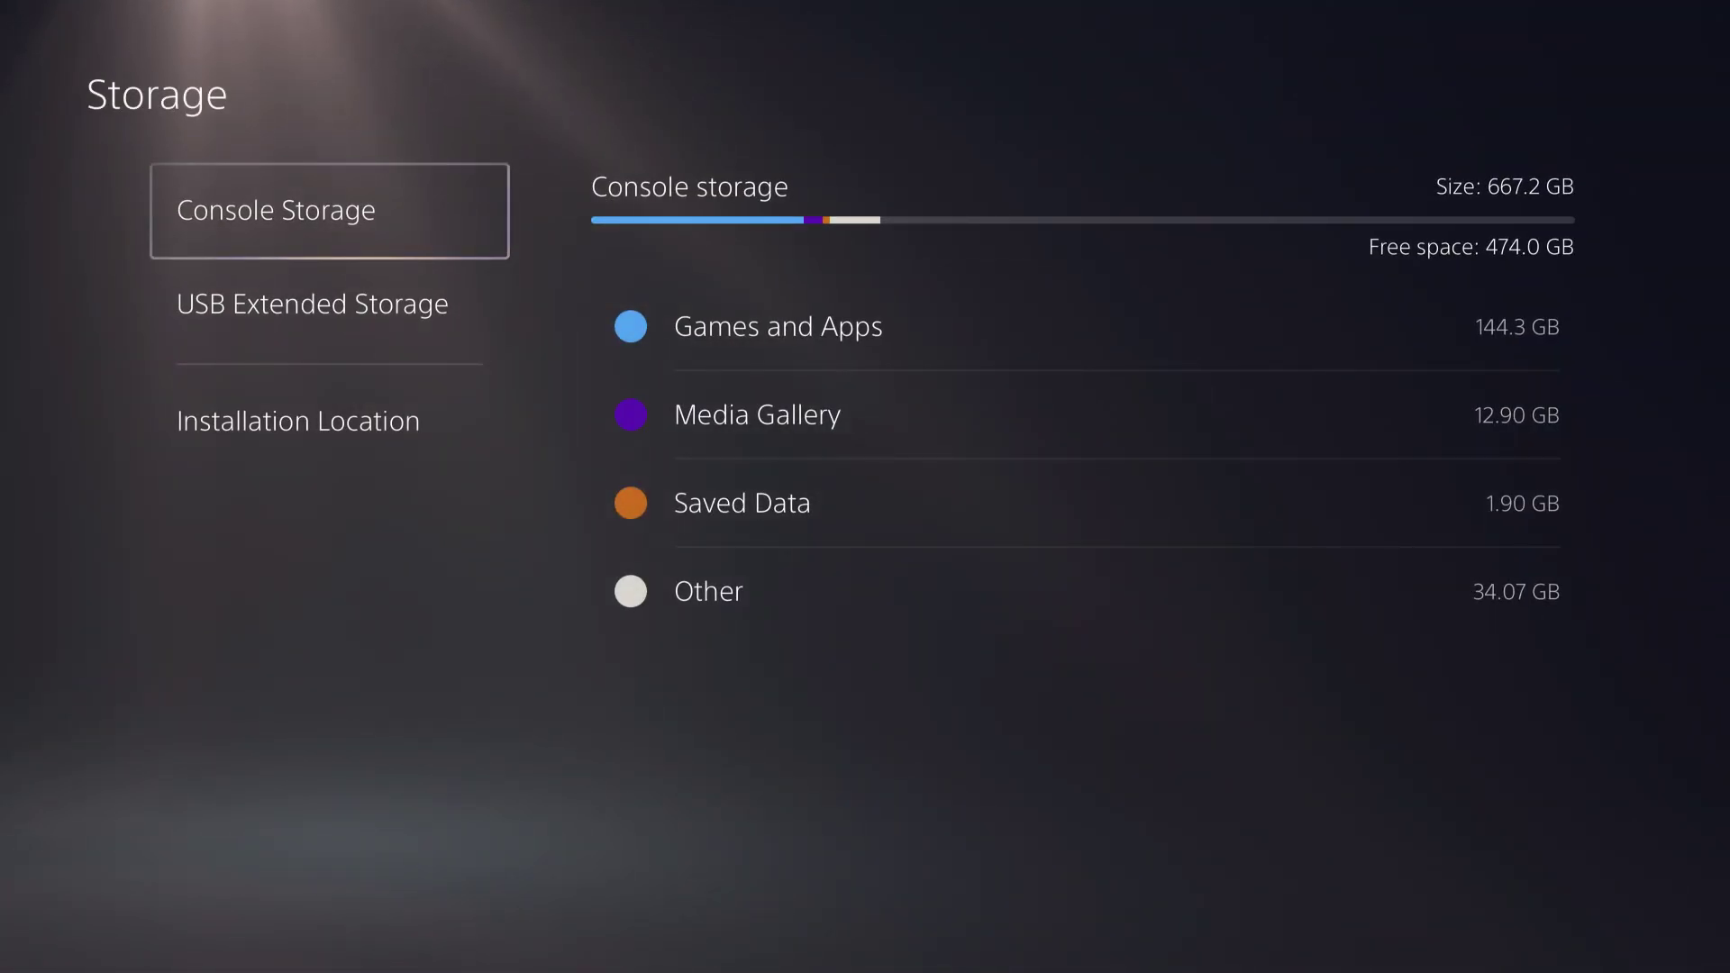